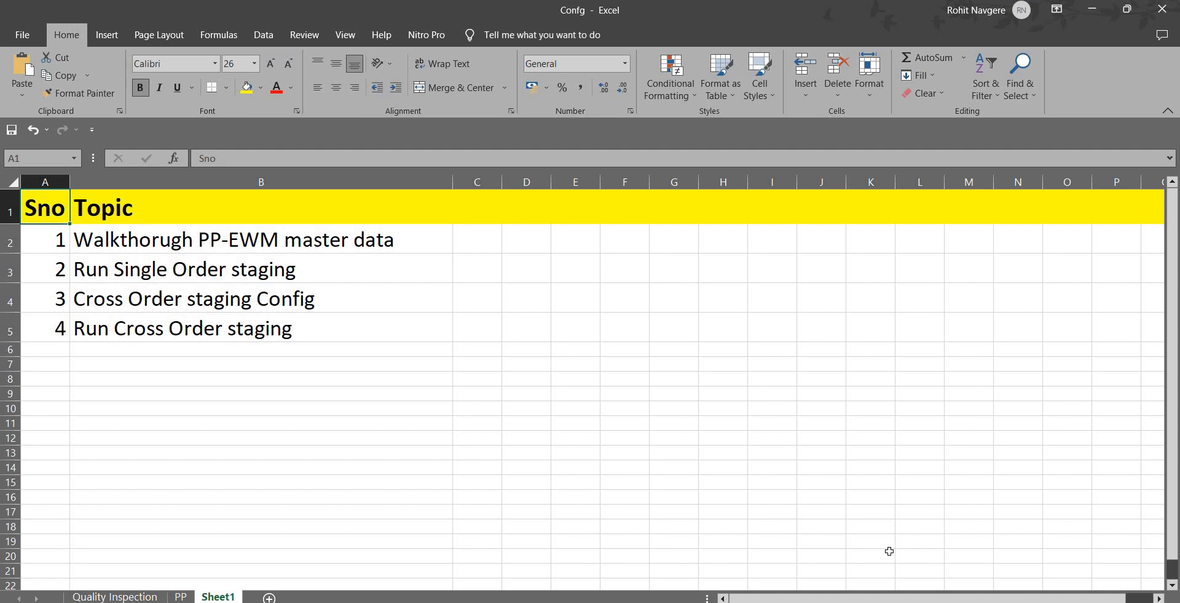
Review the four agenda topics on Sheet1, from the PP-EWM master data walkthrough to running cross order staging
left_click(191, 240)
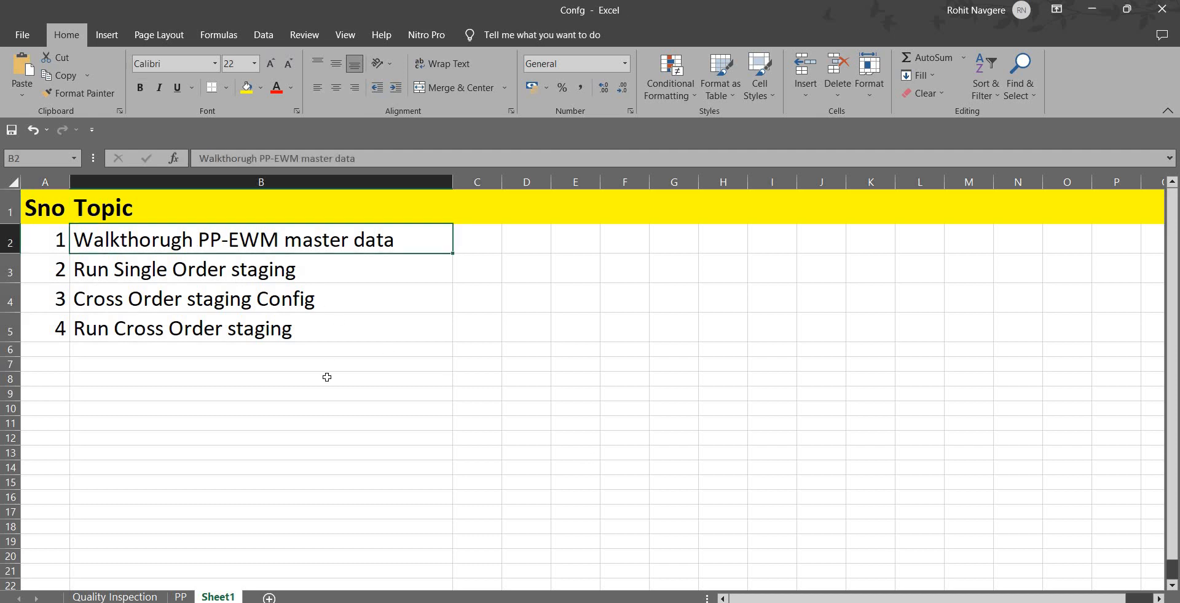
left_click(159, 274)
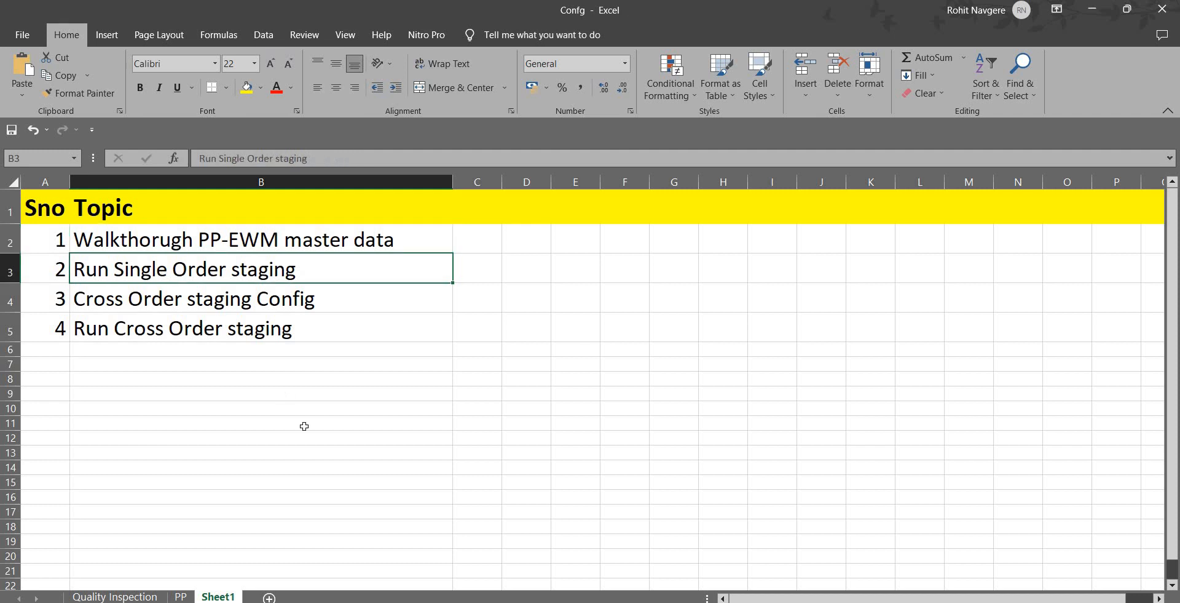
left_click(161, 301)
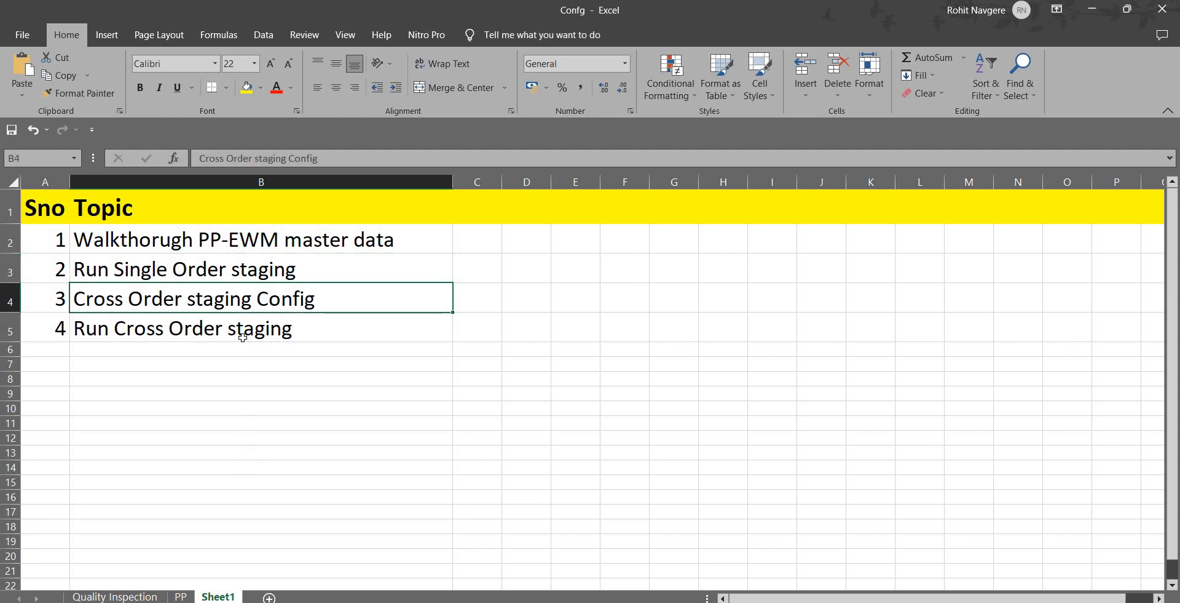
left_click(150, 328)
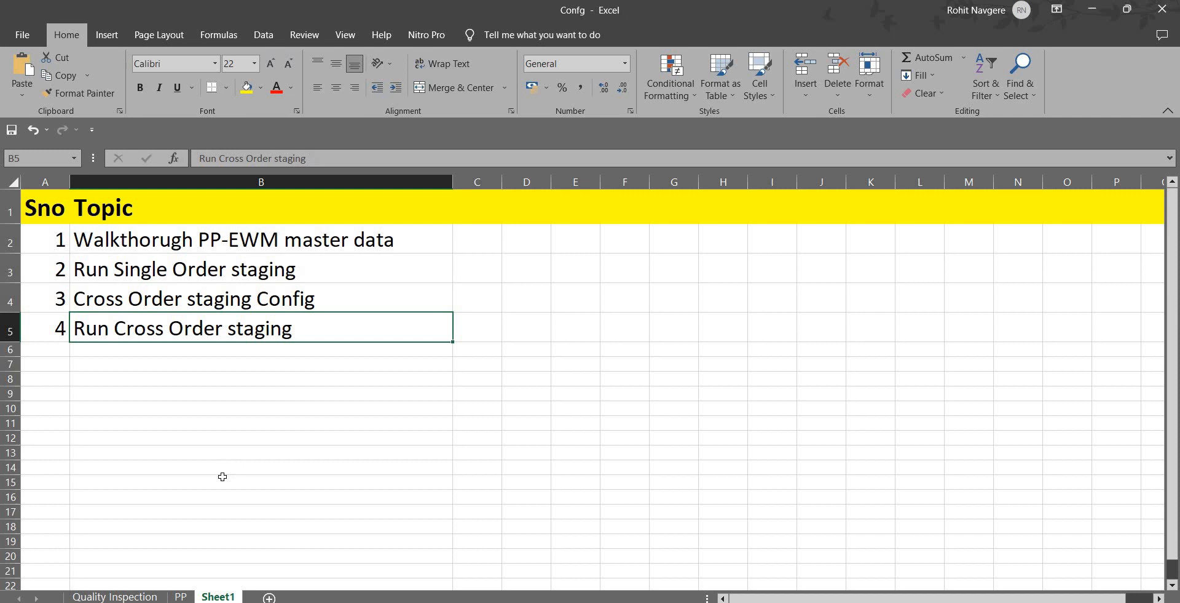
Open the PP sheet and check the plant and warehouse entries above the master data list
left_click(181, 595)
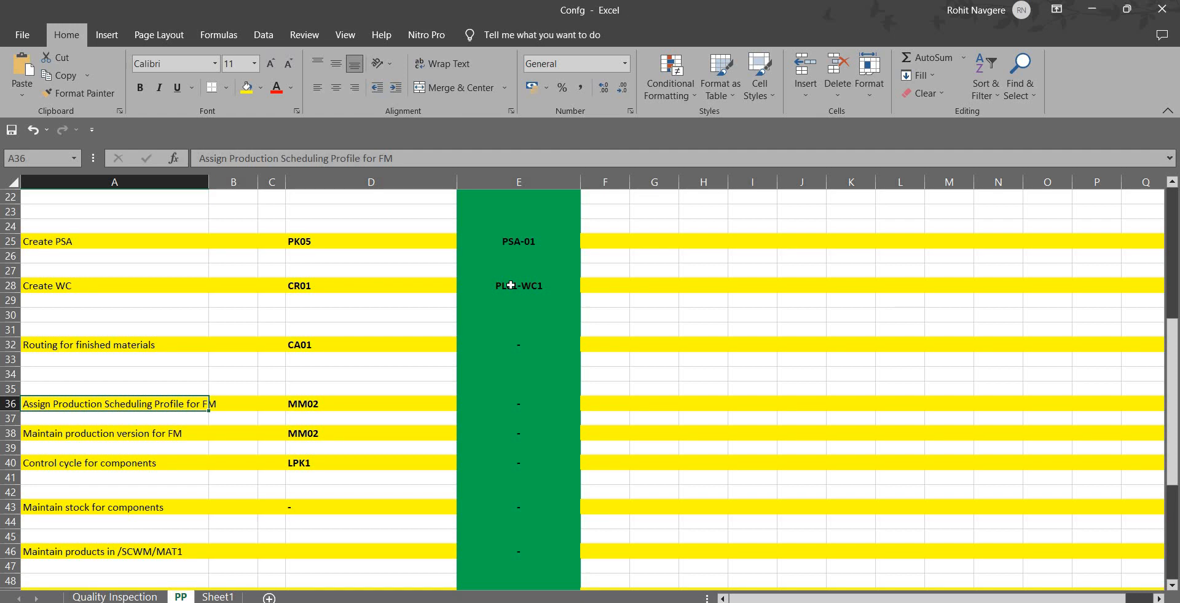
scroll(511, 285, "up", 7)
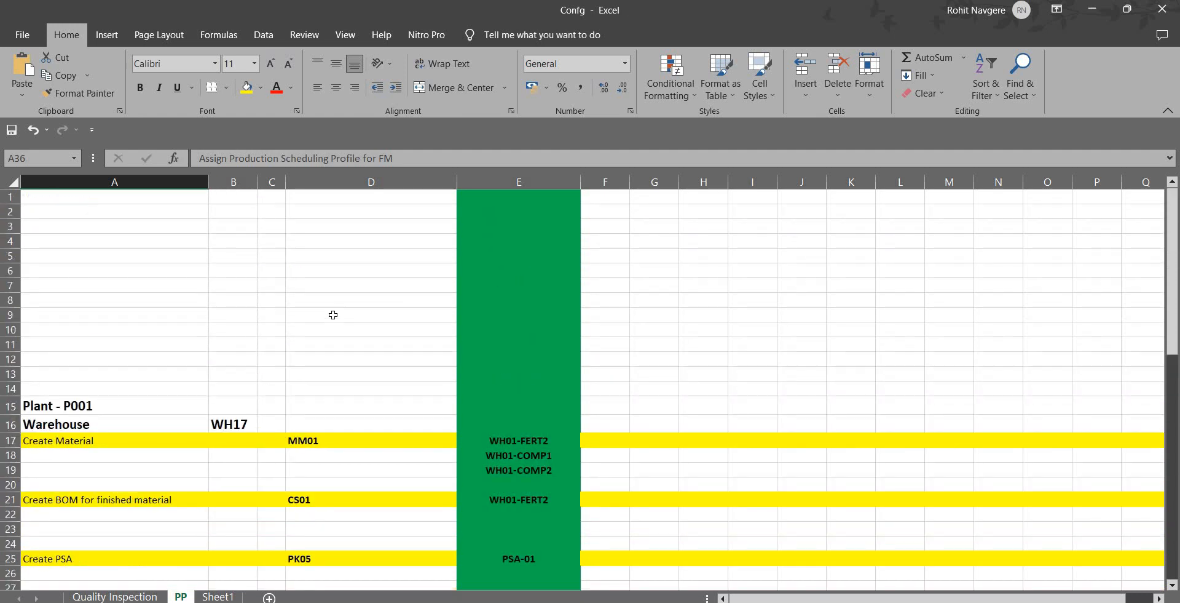
scroll(100, 300, "down", 3)
left_click(71, 272)
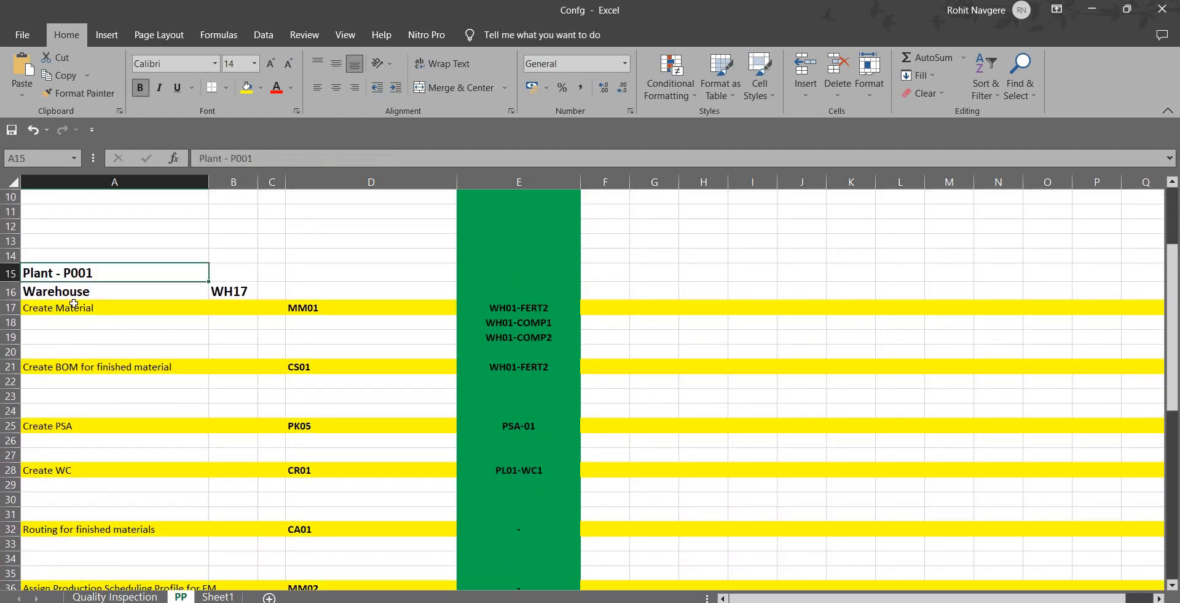
left_click(35, 293)
left_click(238, 291)
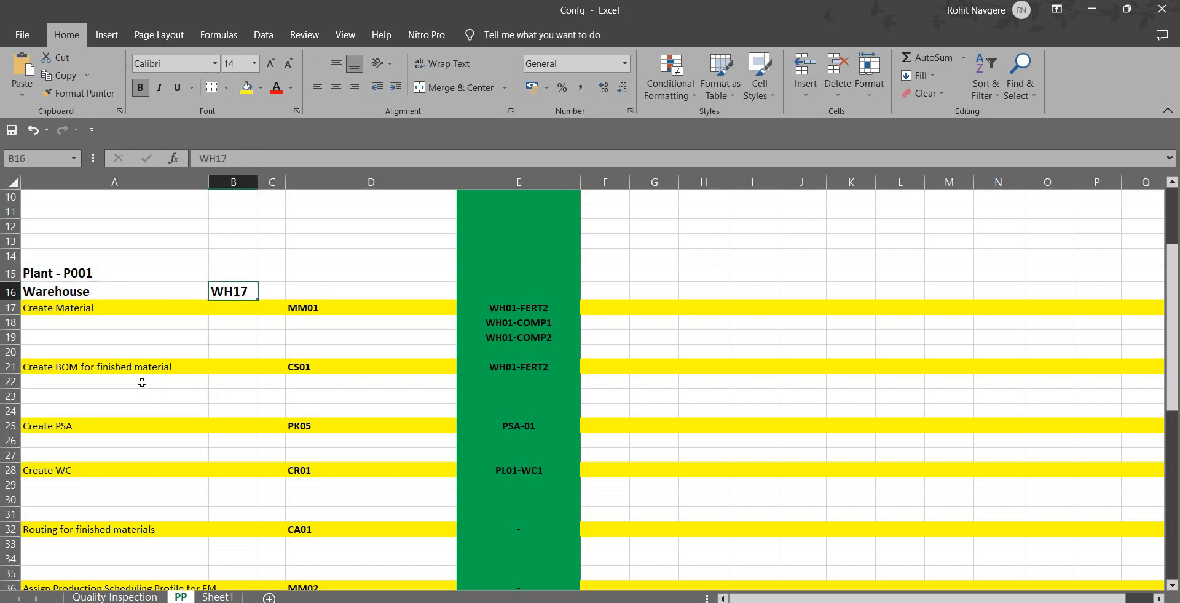
Review the Create Material and Create BOM for finished material rows with their transaction codes and material names
left_click(52, 309)
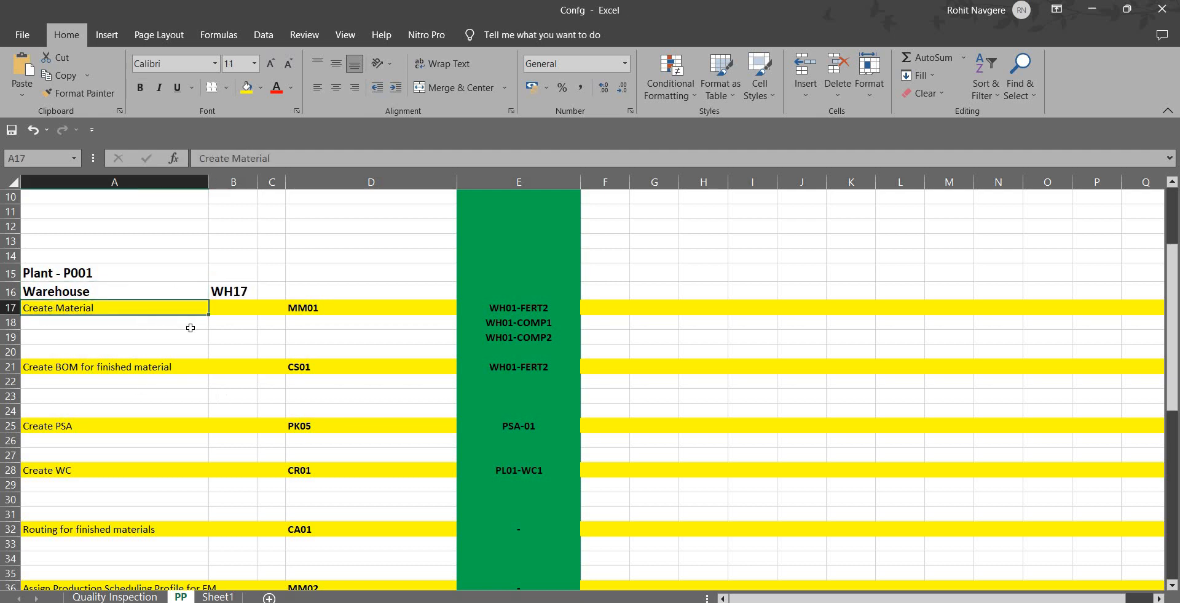
scroll(126, 362, "down", 1)
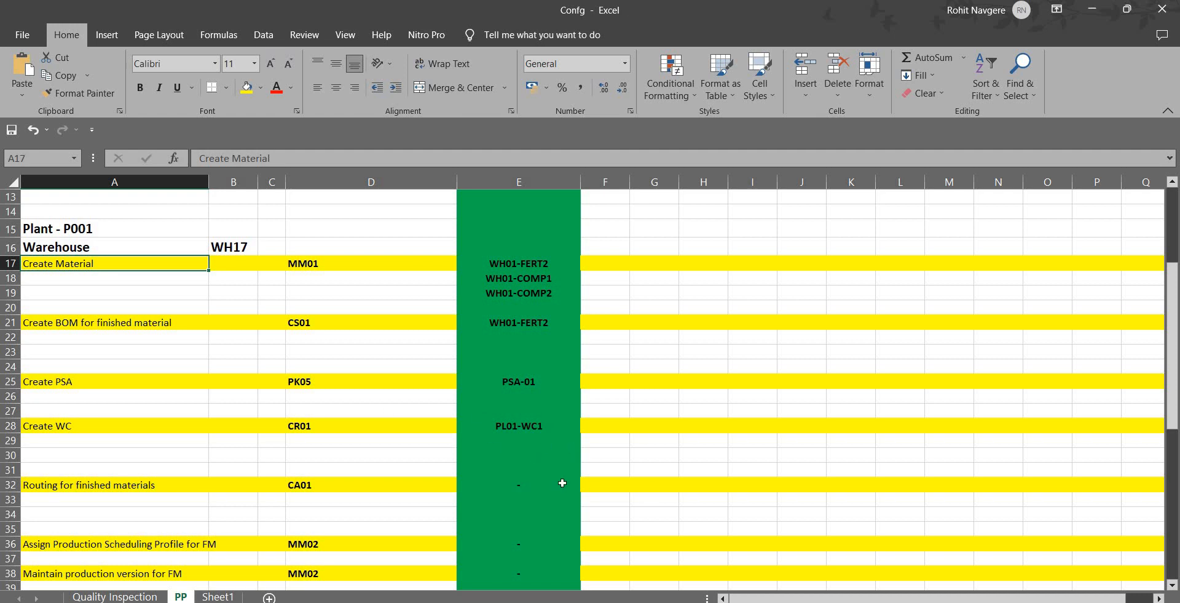
left_click(332, 264)
left_click(555, 263)
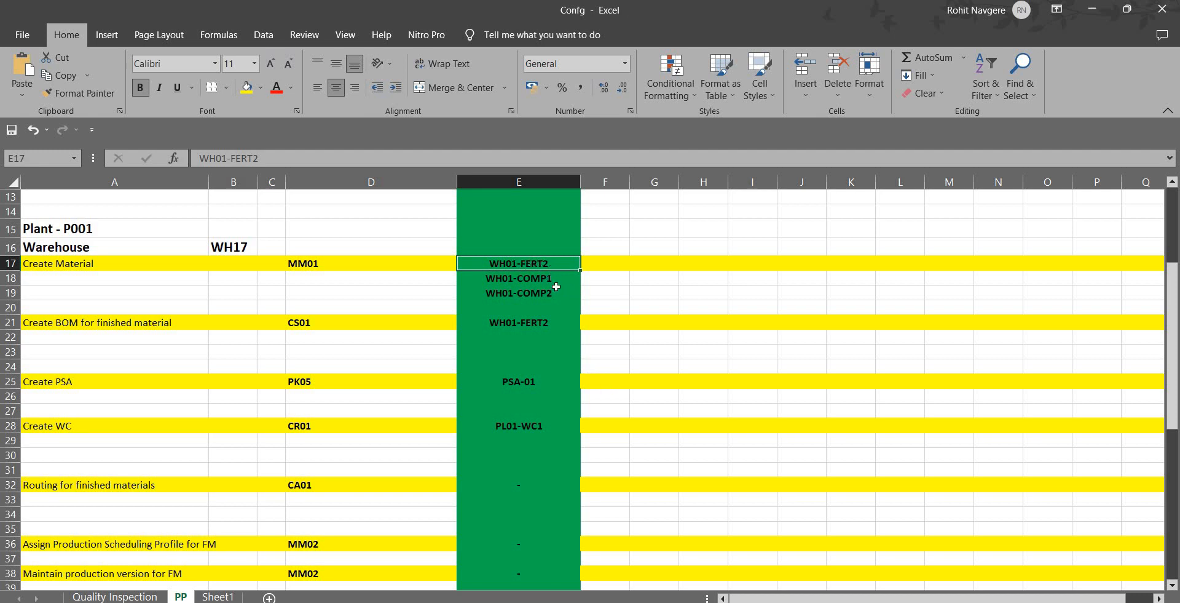
left_click(163, 323)
left_click(341, 324)
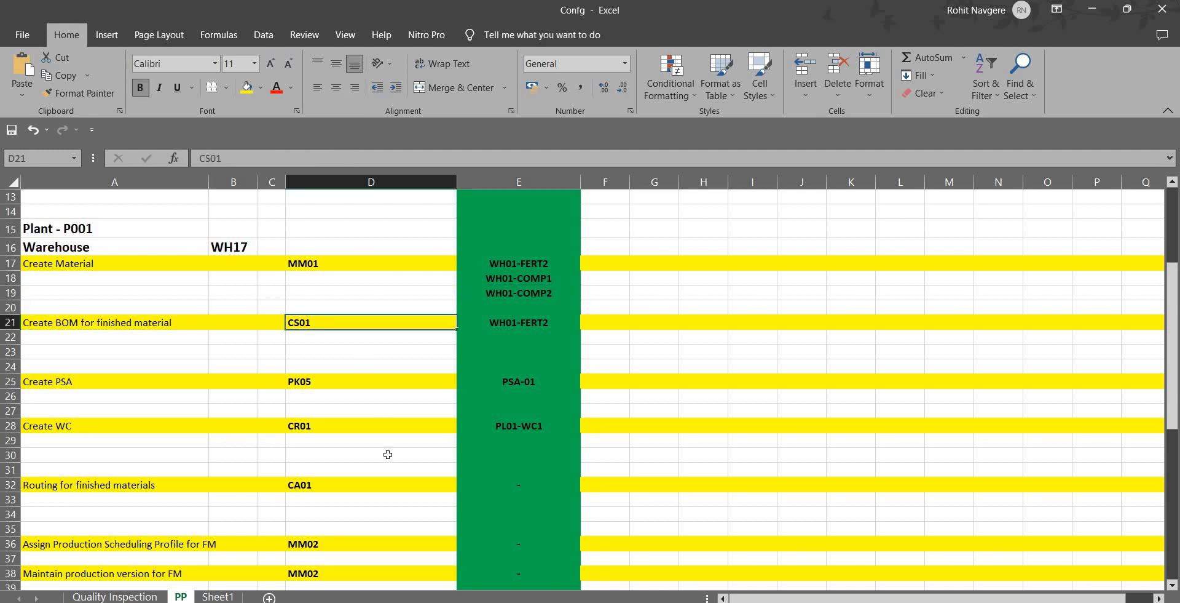
Review the Create PSA, Create WC and Routing for finished materials rows together with their transaction codes
left_click(34, 382)
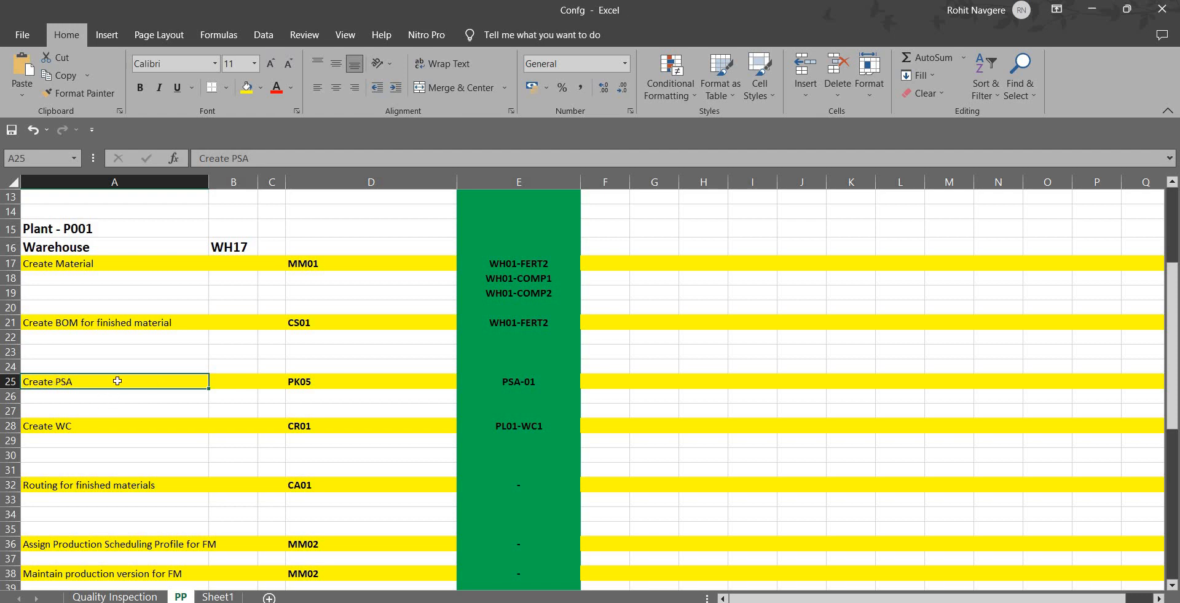
left_click(358, 379)
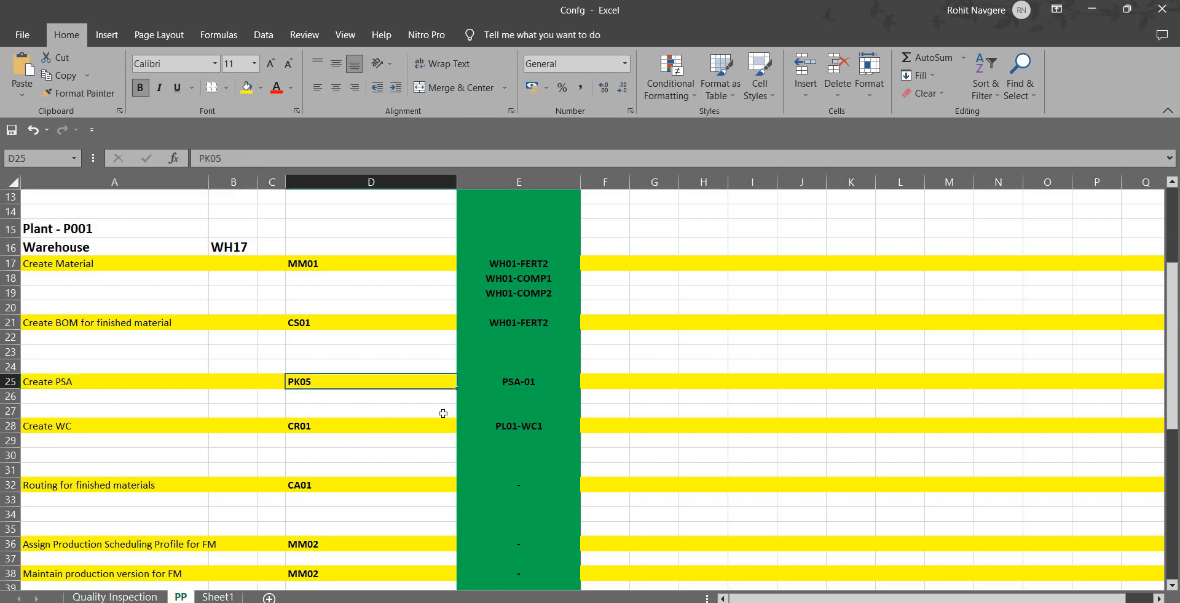
scroll(440, 413, "down", 2)
left_click(50, 332)
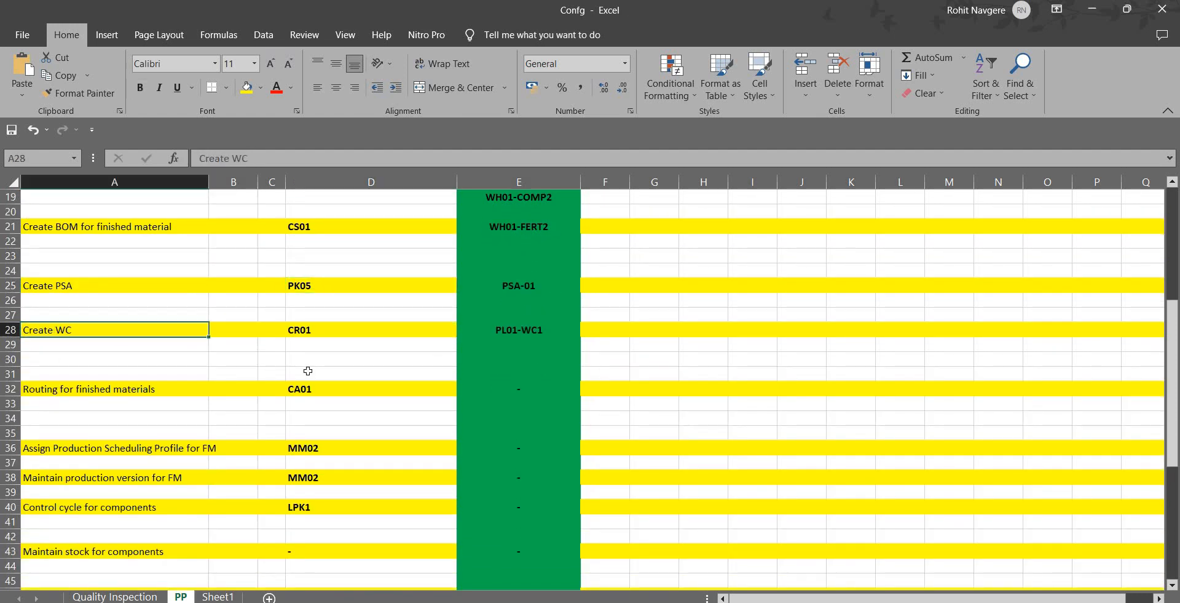
left_click(354, 333)
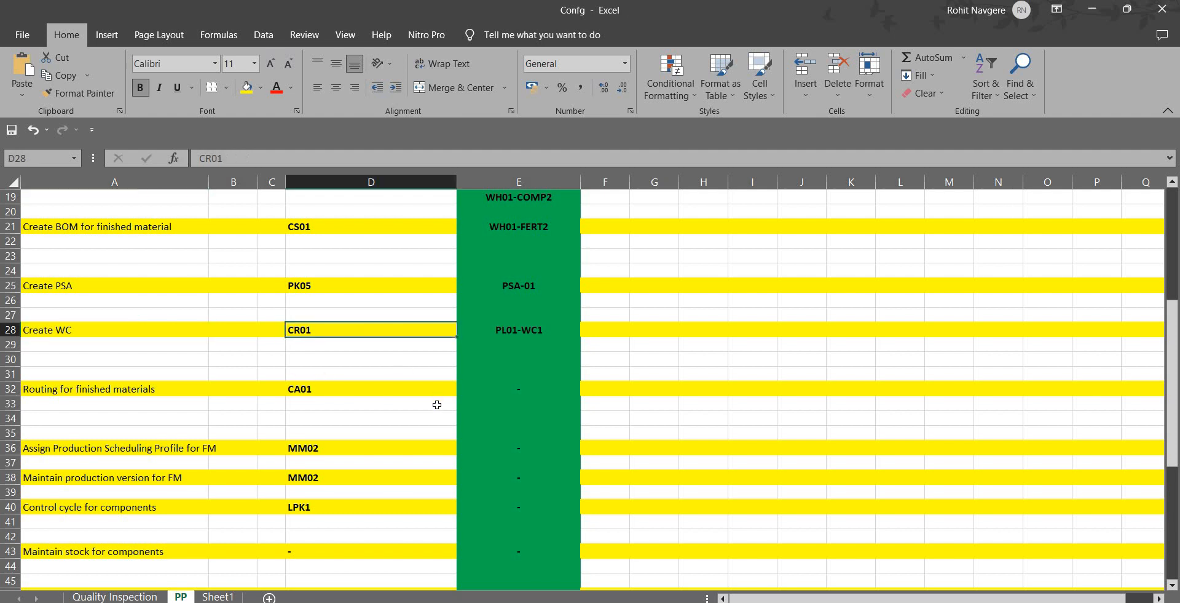
left_click(54, 386)
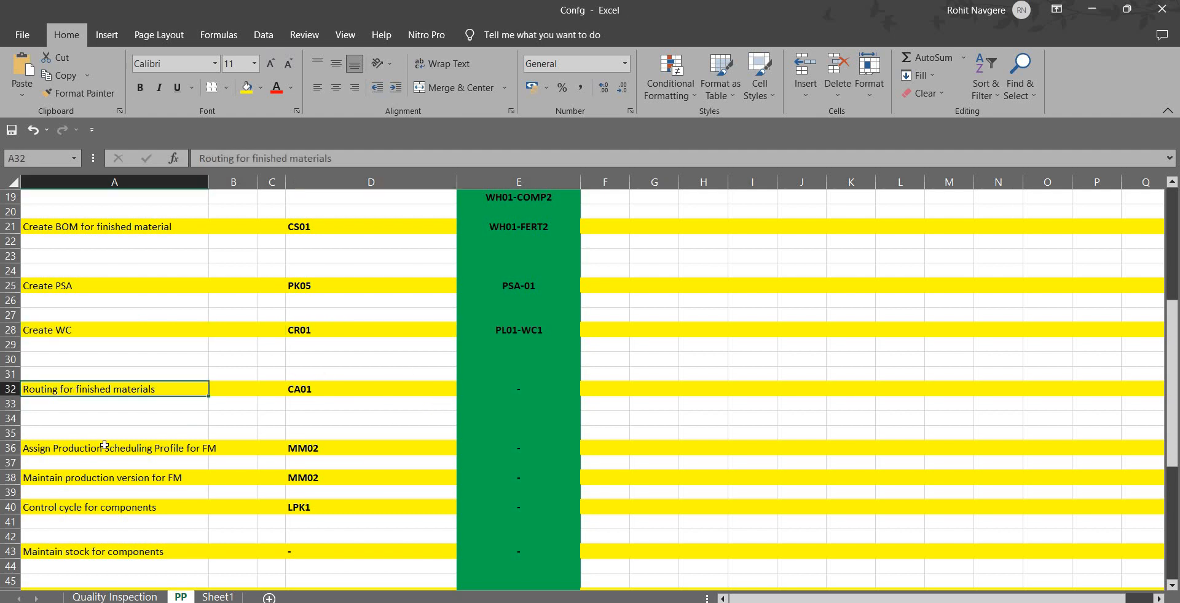
left_click(335, 387)
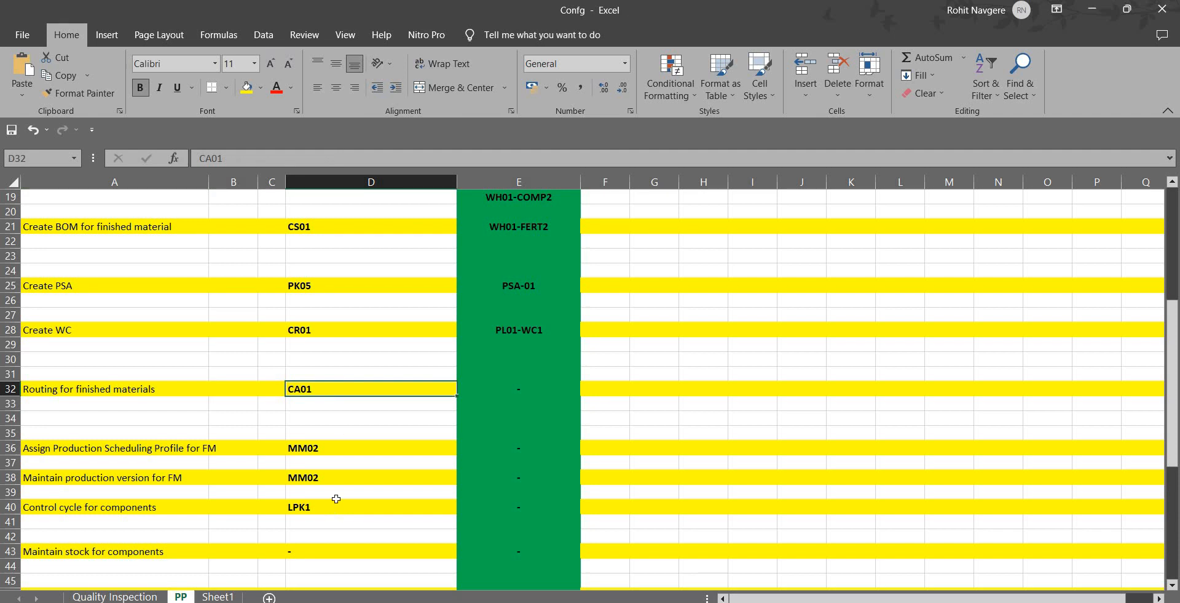
Review the list rows from the production scheduling profile assignment through maintaining products in /SCWM/MAT1, including their transaction codes
scroll(338, 494, "down", 3)
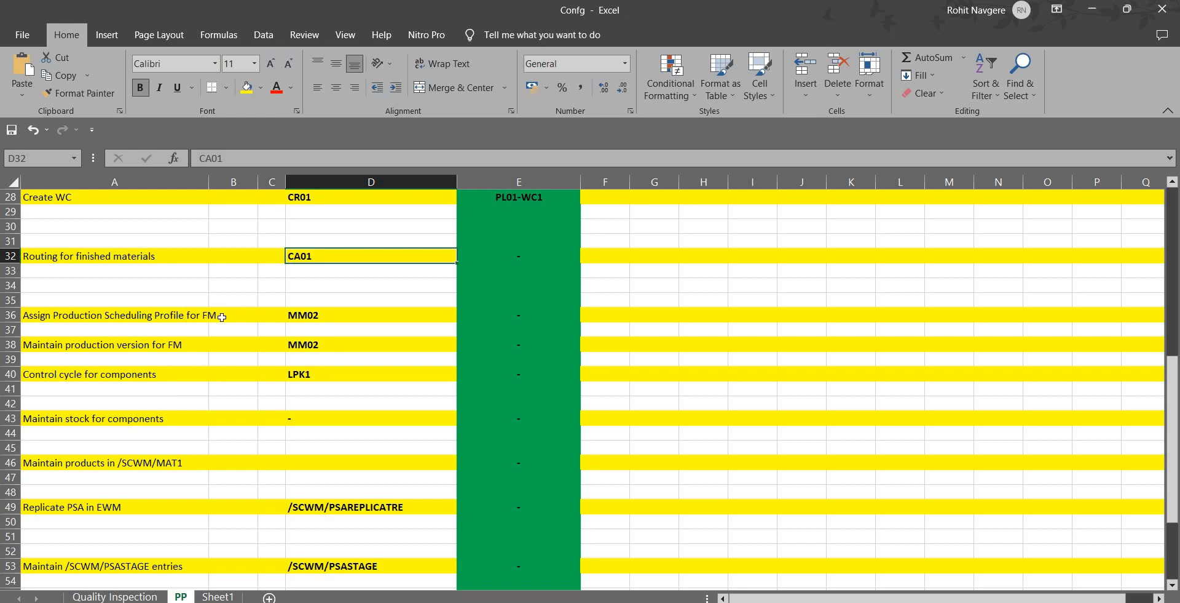
left_click(317, 322)
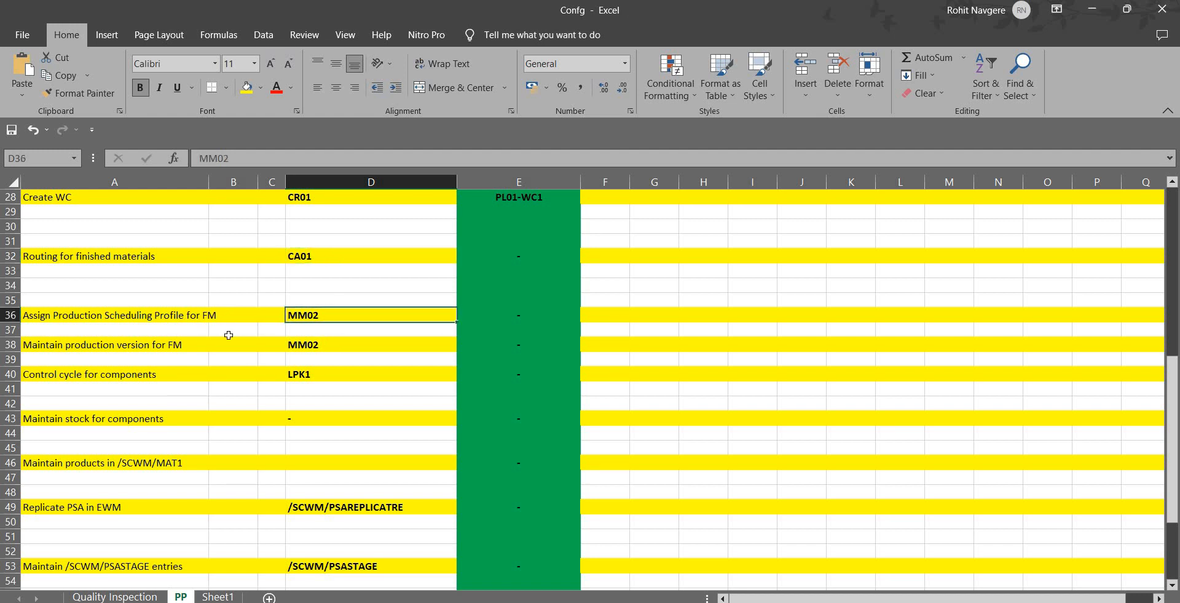
left_click(77, 348)
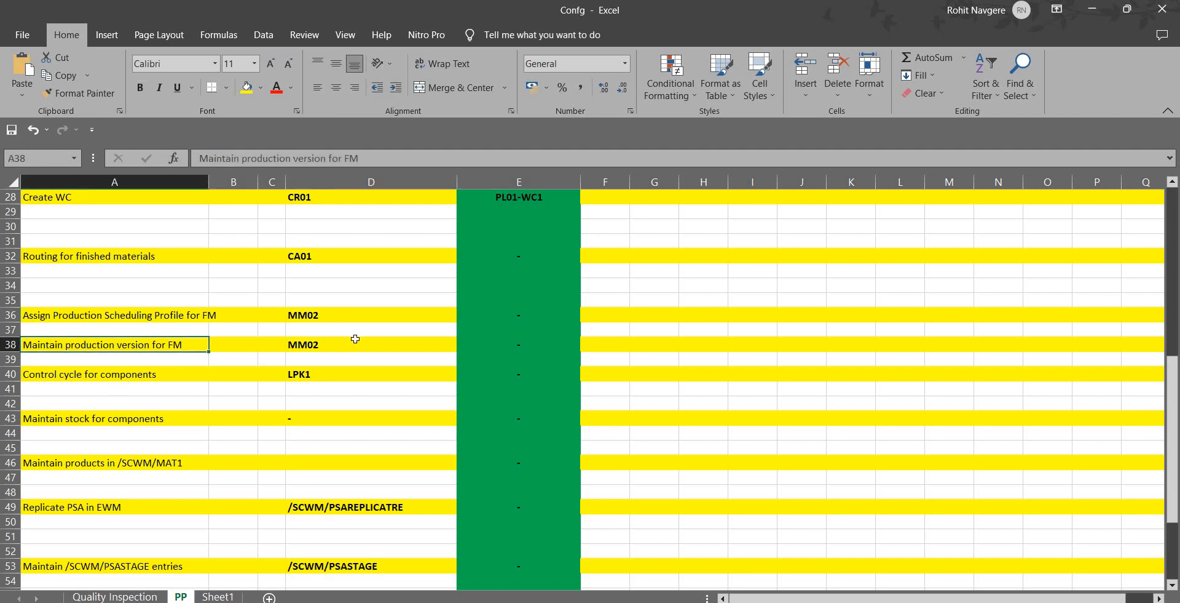
left_click(364, 377)
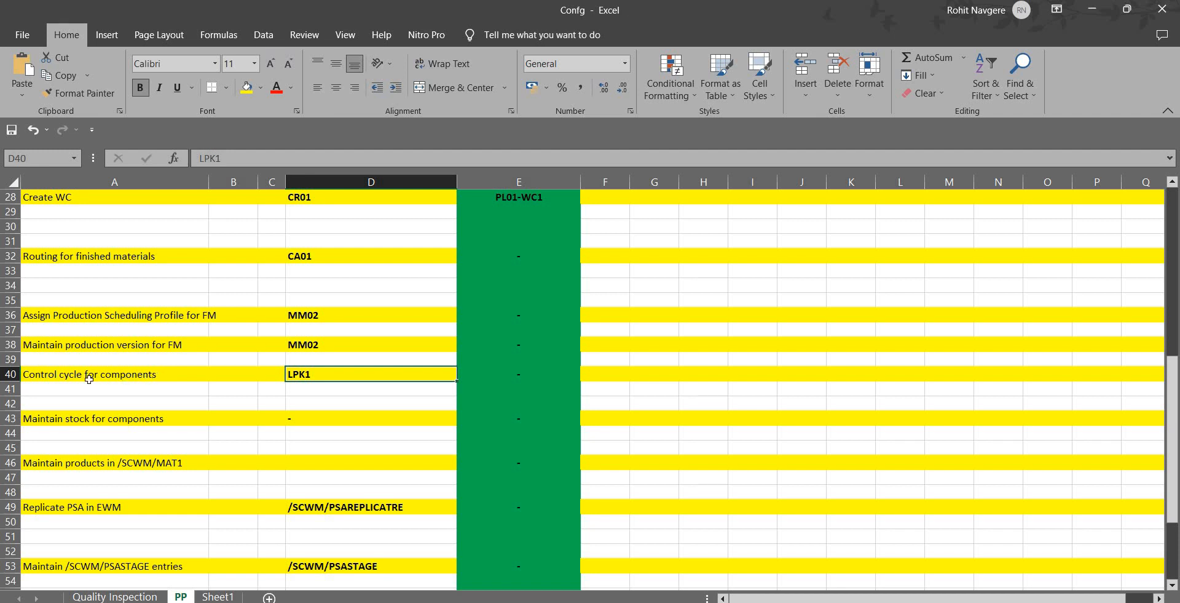
left_click(60, 374)
left_click(357, 375)
scroll(371, 433, "down", 2)
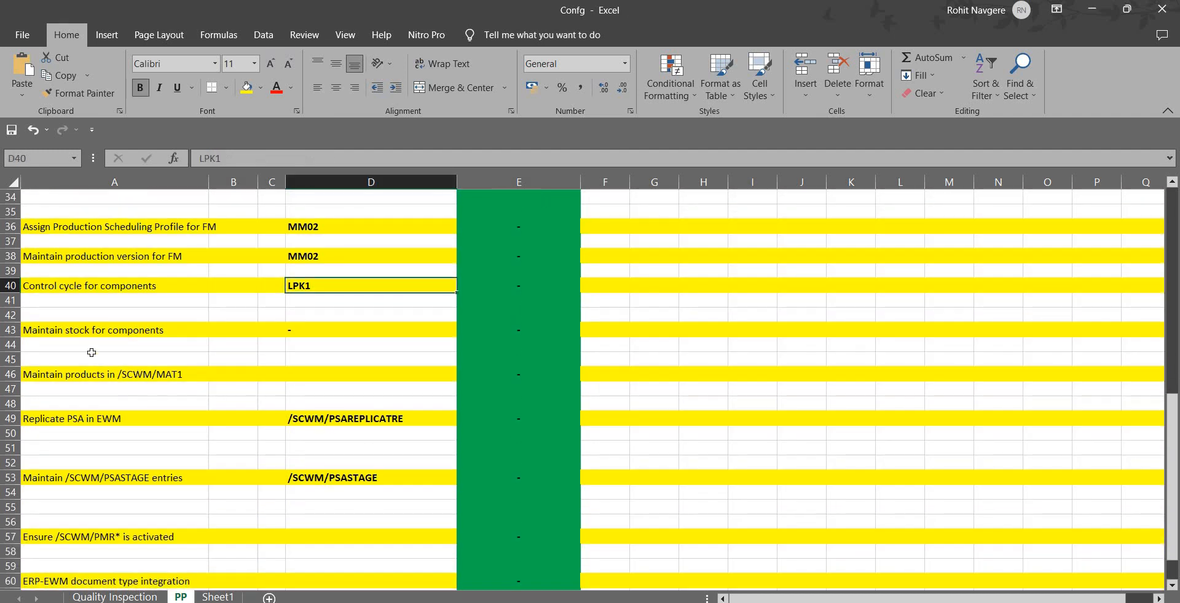
left_click(55, 330)
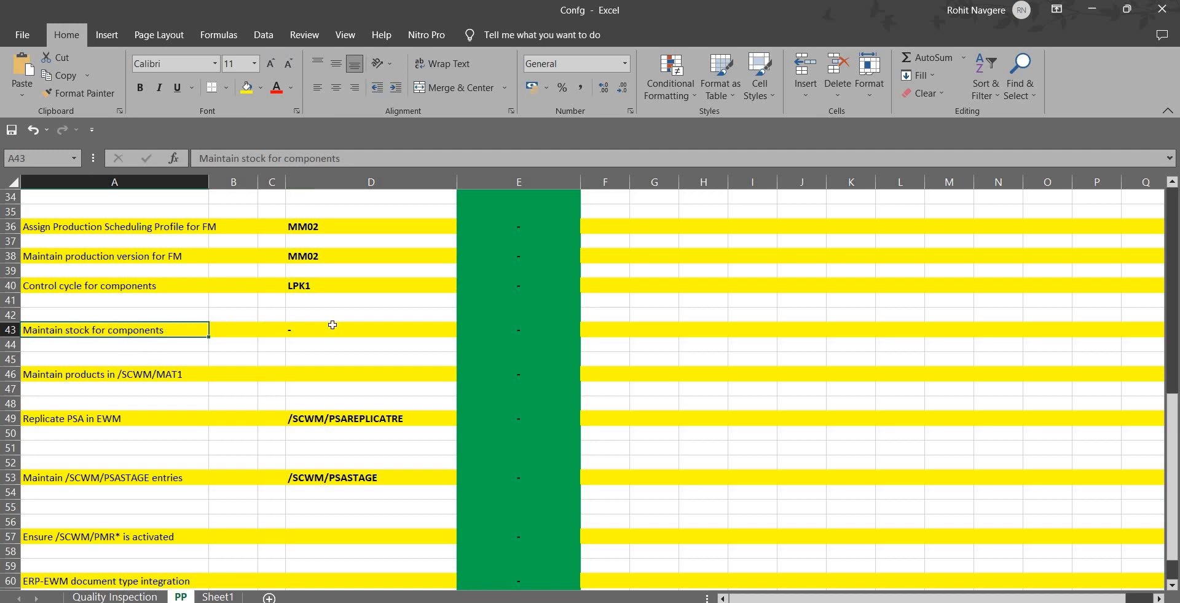
key("ctrl+Right")
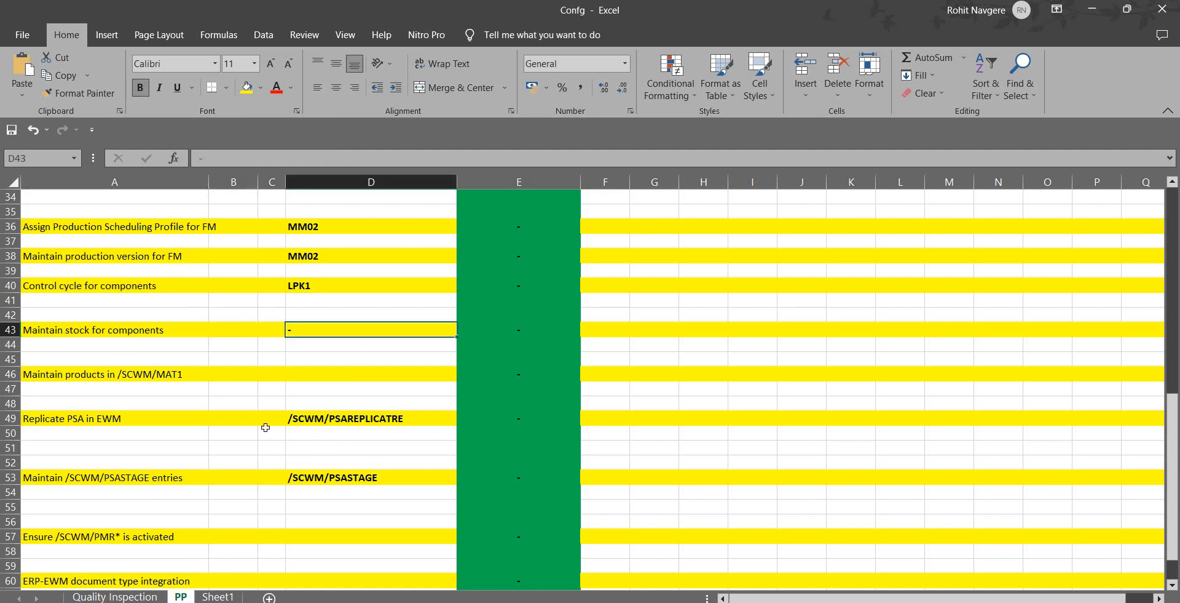
left_click(54, 374)
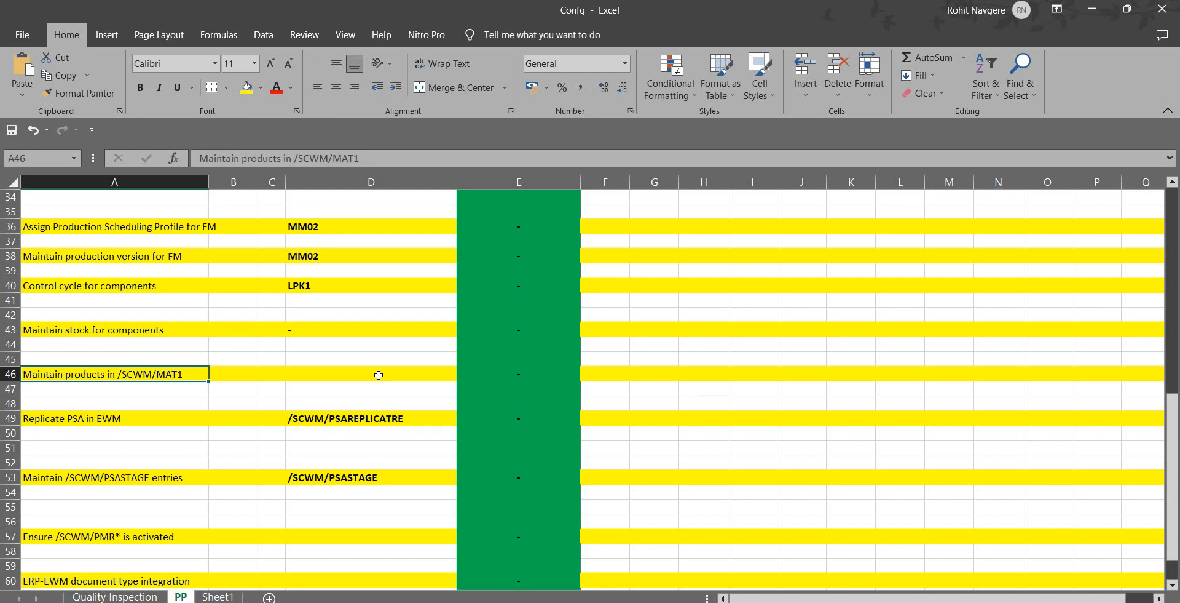
Correct the transaction code for Replicate PSA in EWM in cell D49 to /SCWM/PSAREPLICATE
left_click(98, 423)
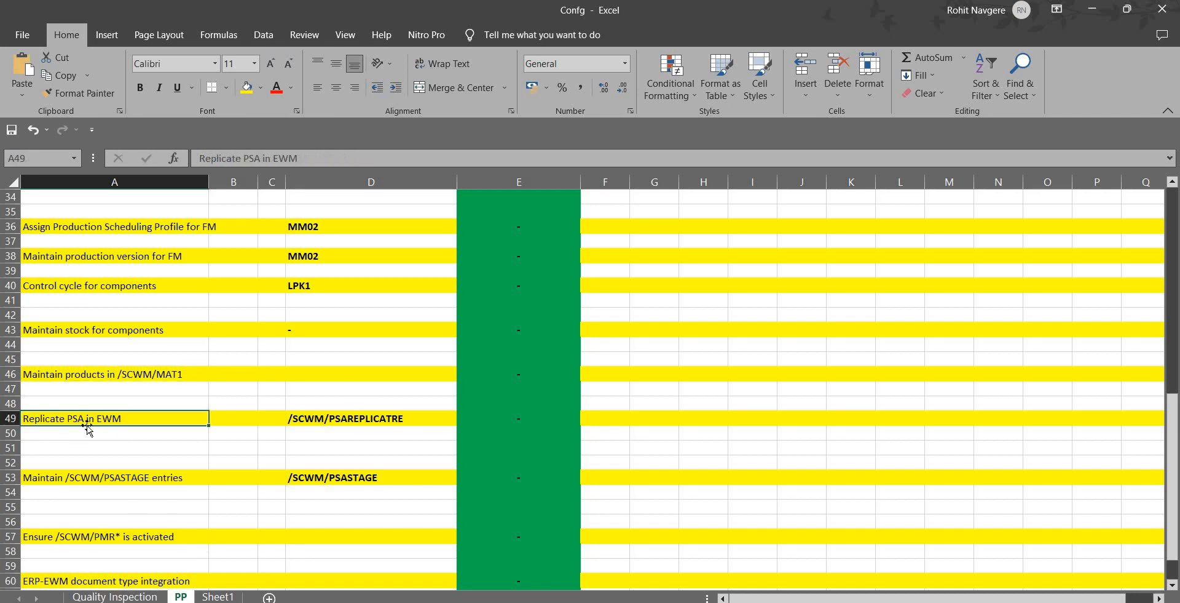
left_click(335, 421)
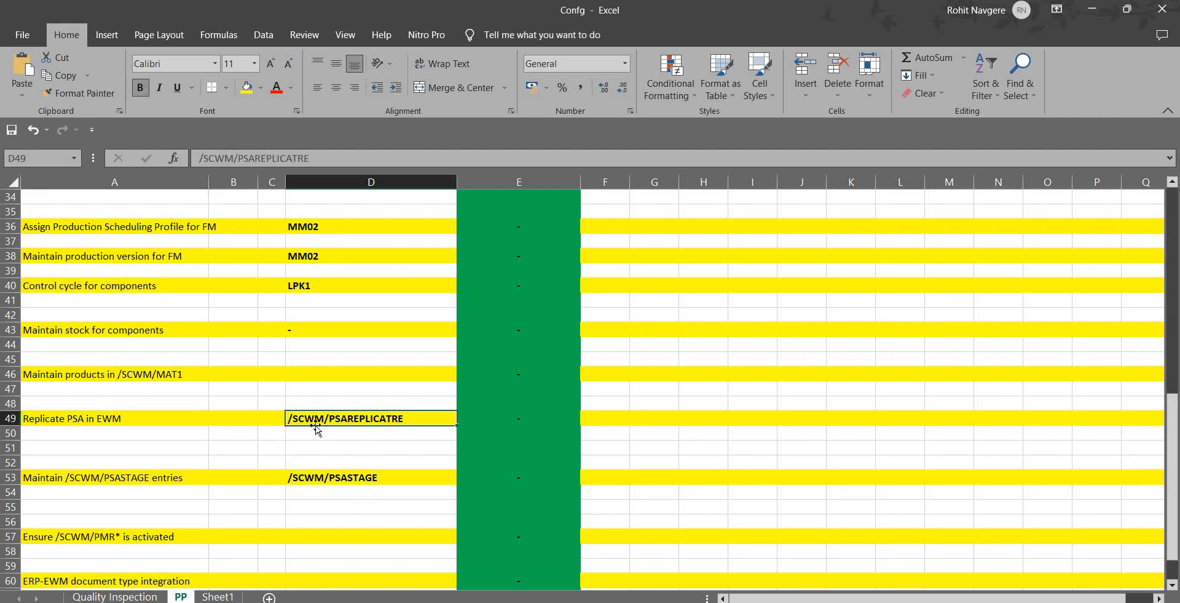
double_click(398, 419)
key("BackSpace")
key("Return")
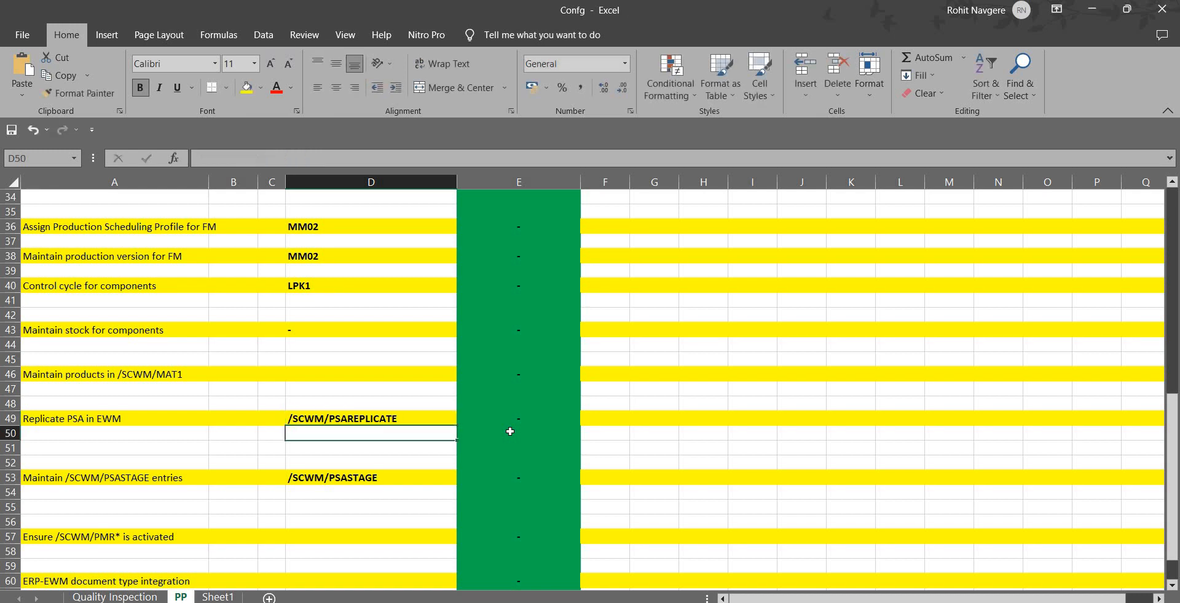
Review the rows for /SCWM/PSASTAGE entries, /SCWM/PMR* activation and ERP-EWM document type integration
left_click(100, 477)
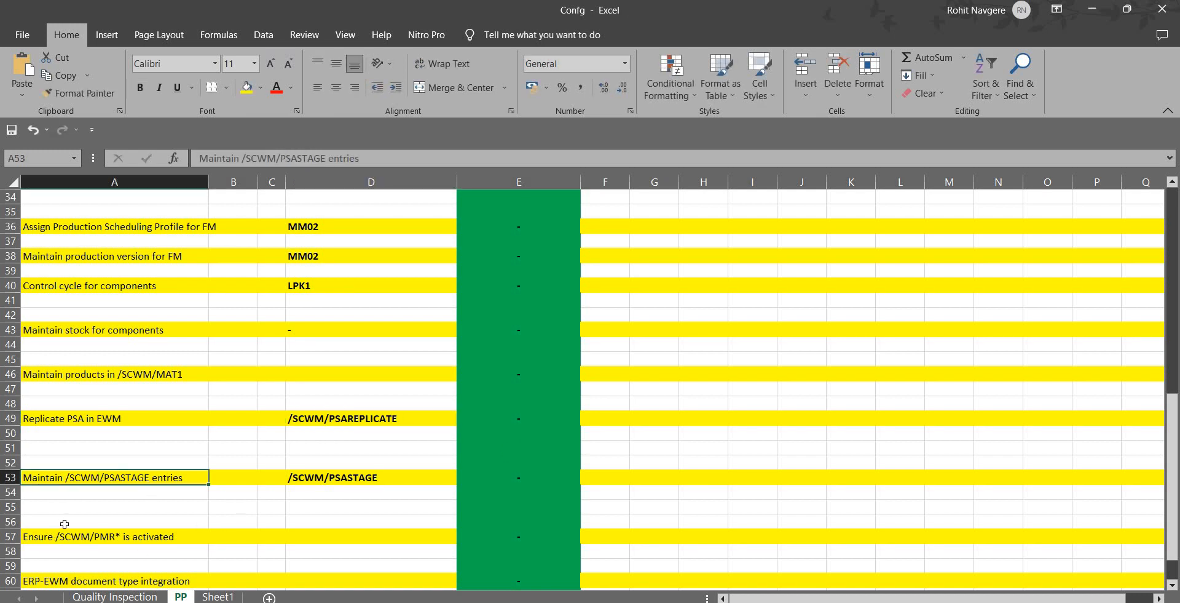
left_click(345, 478)
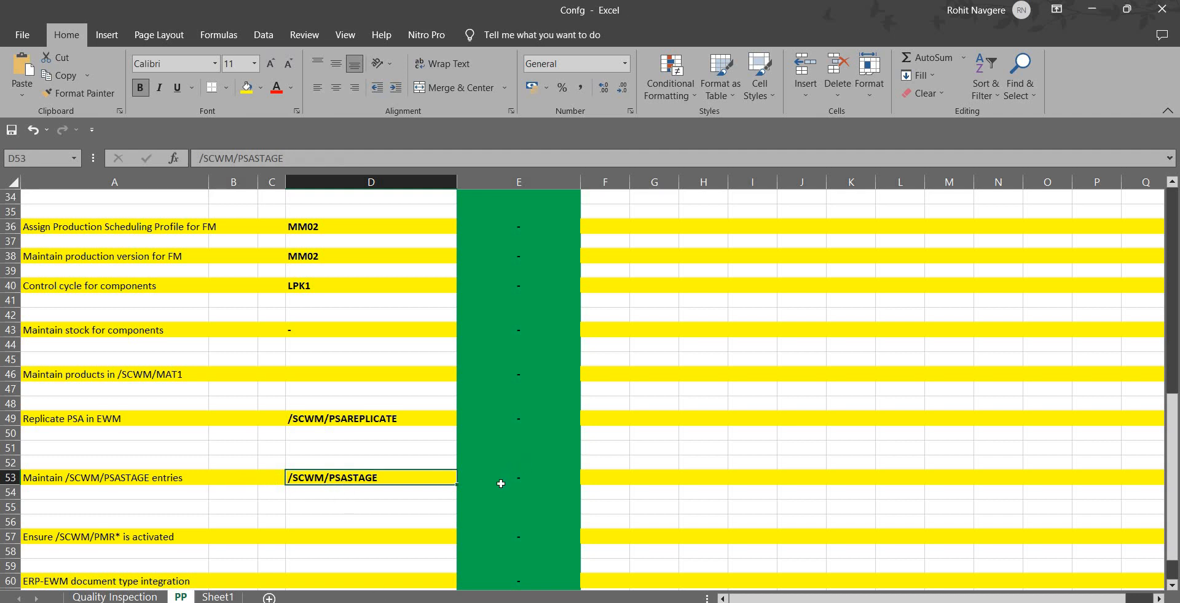
scroll(500, 486, "down", 1)
scroll(431, 492, "down", 1)
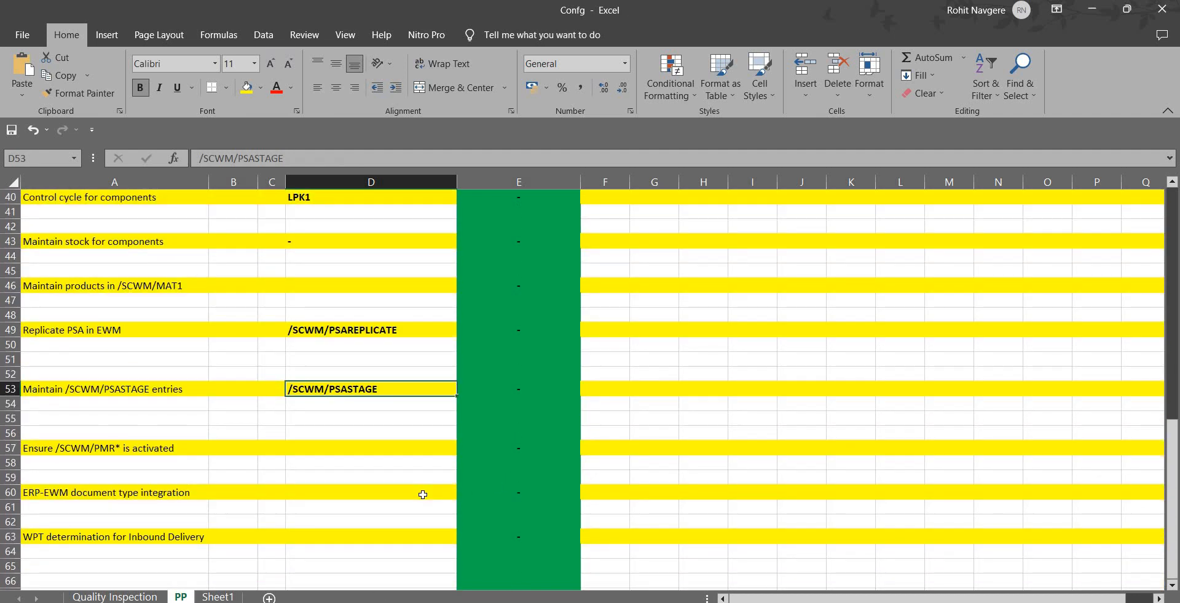
left_click(76, 449)
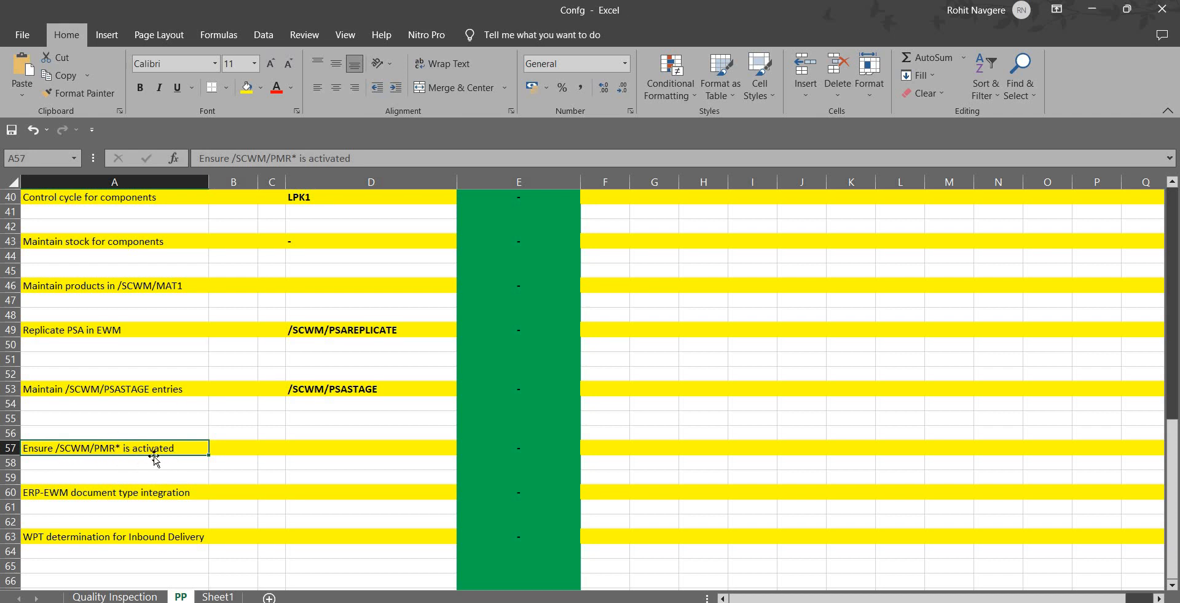
left_click(78, 493)
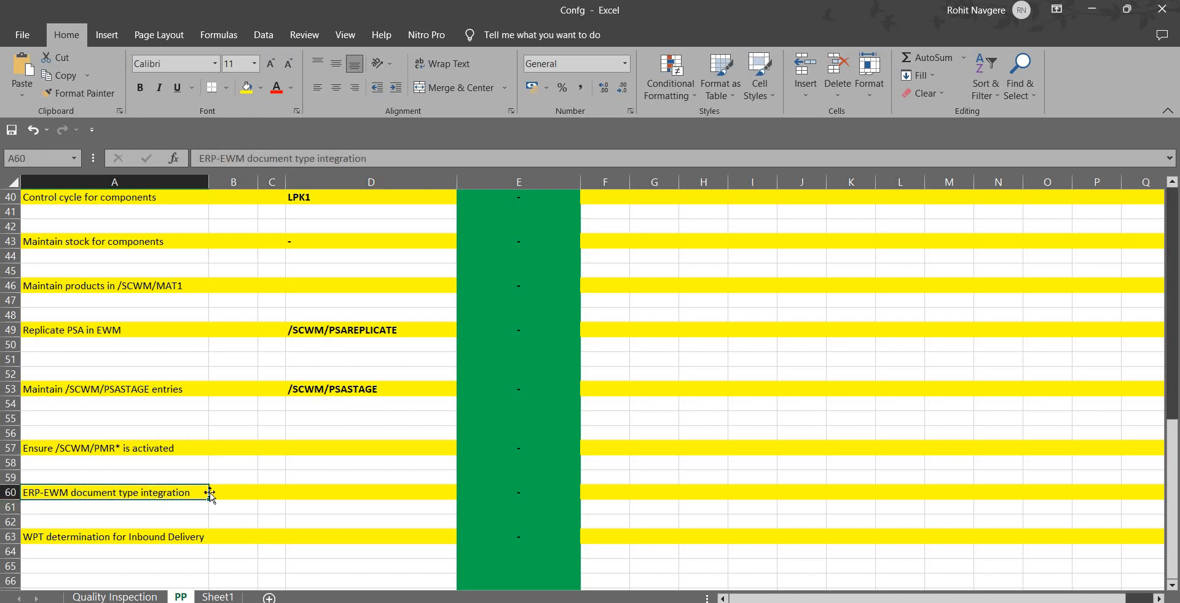
left_click(337, 493)
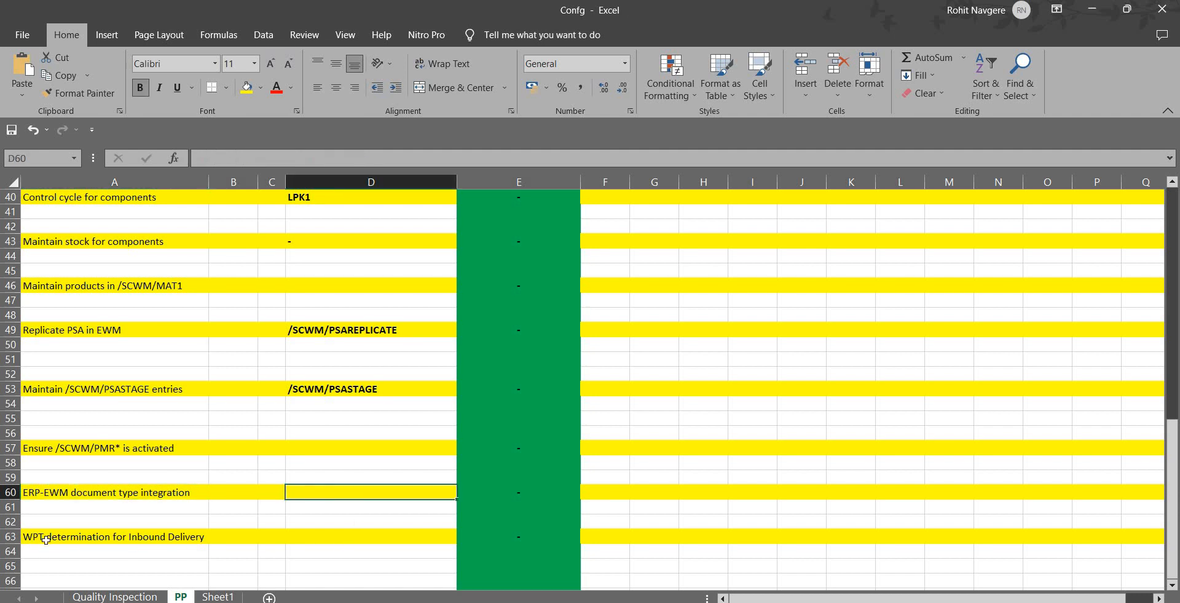
Review the WPT determination for Inbound Delivery row and go back up the checklist to the Create Material entries
left_click(72, 539)
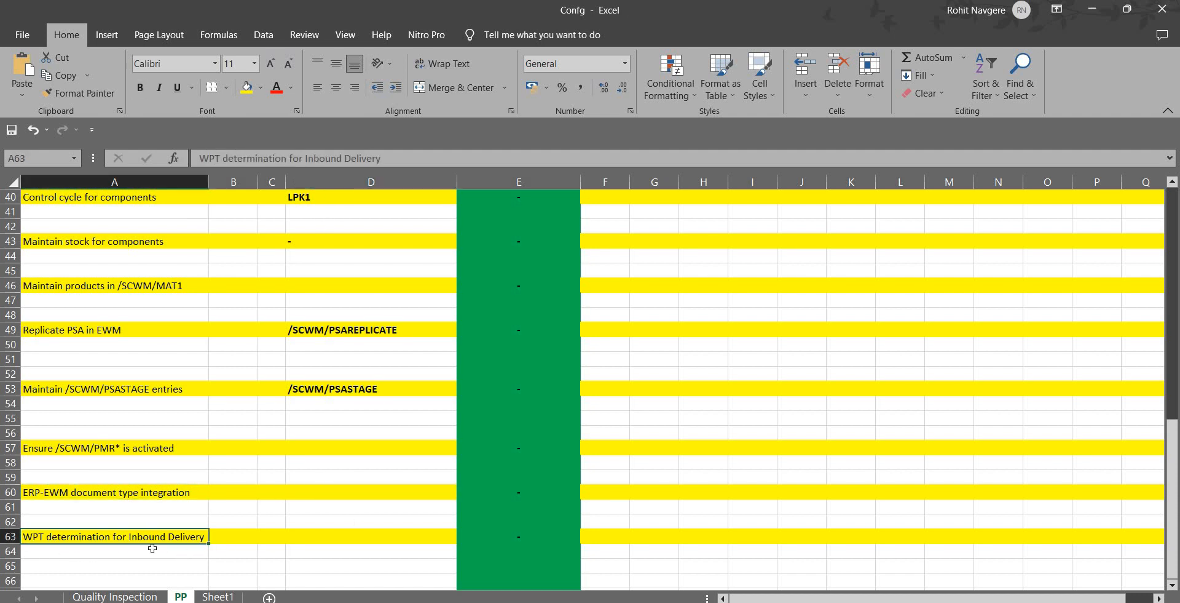
left_click(323, 540)
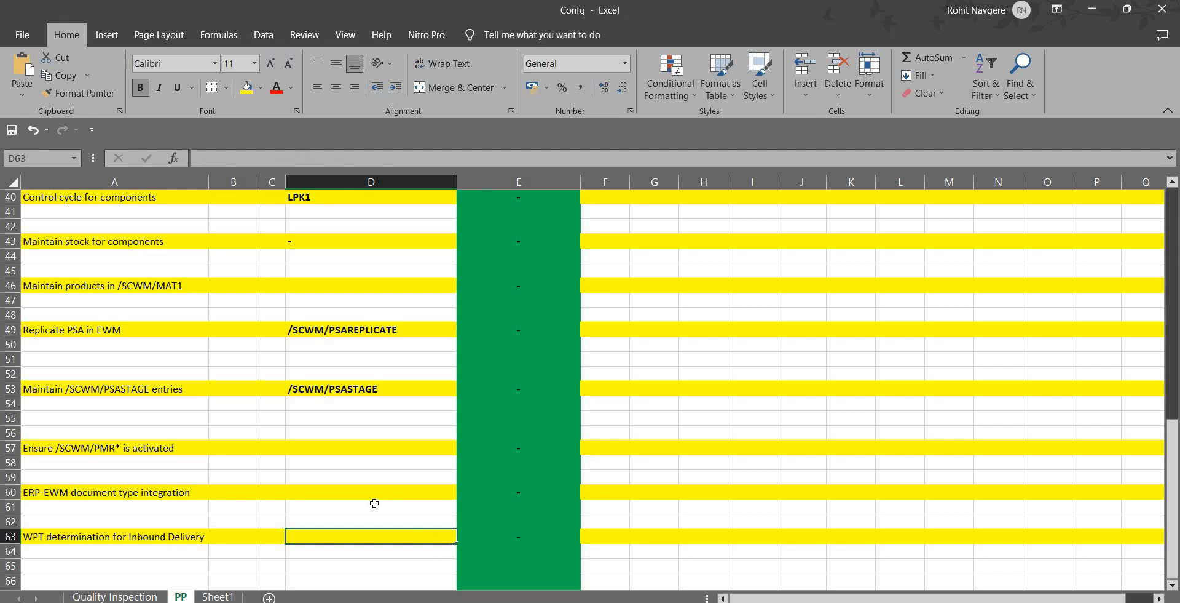
scroll(336, 516, "up", 5)
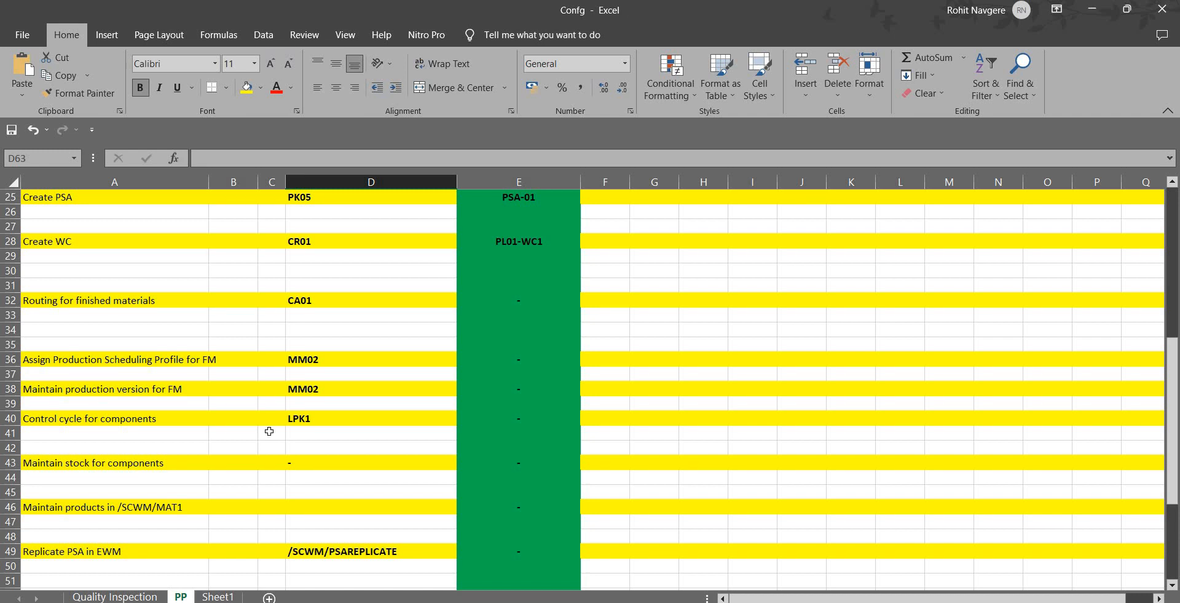
scroll(269, 431, "up", 5)
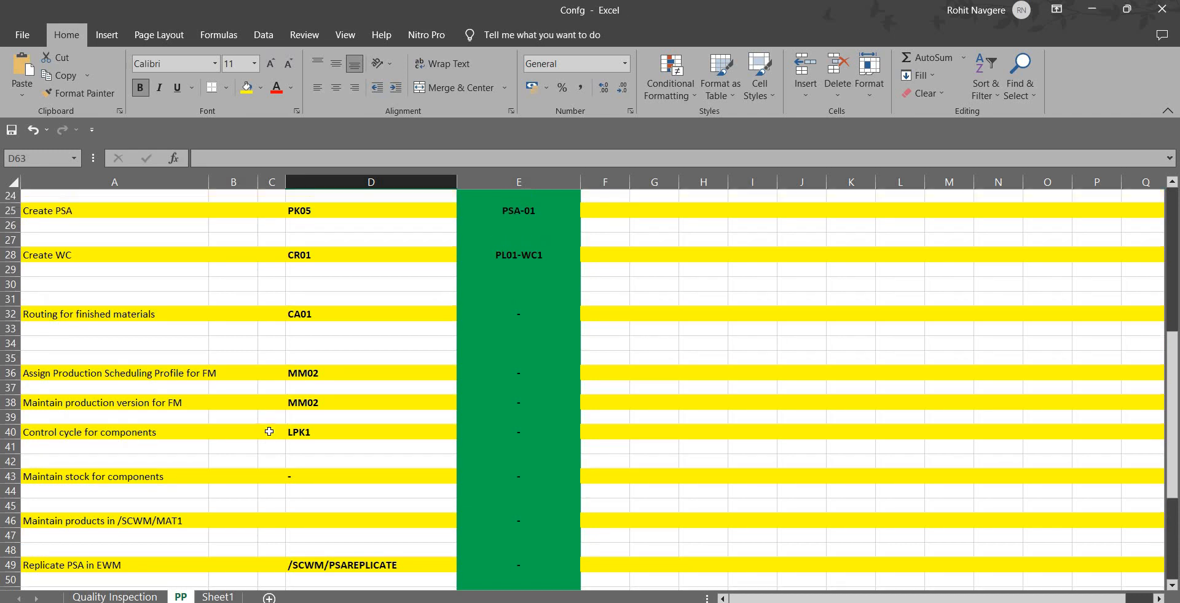
scroll(269, 431, "down", 2)
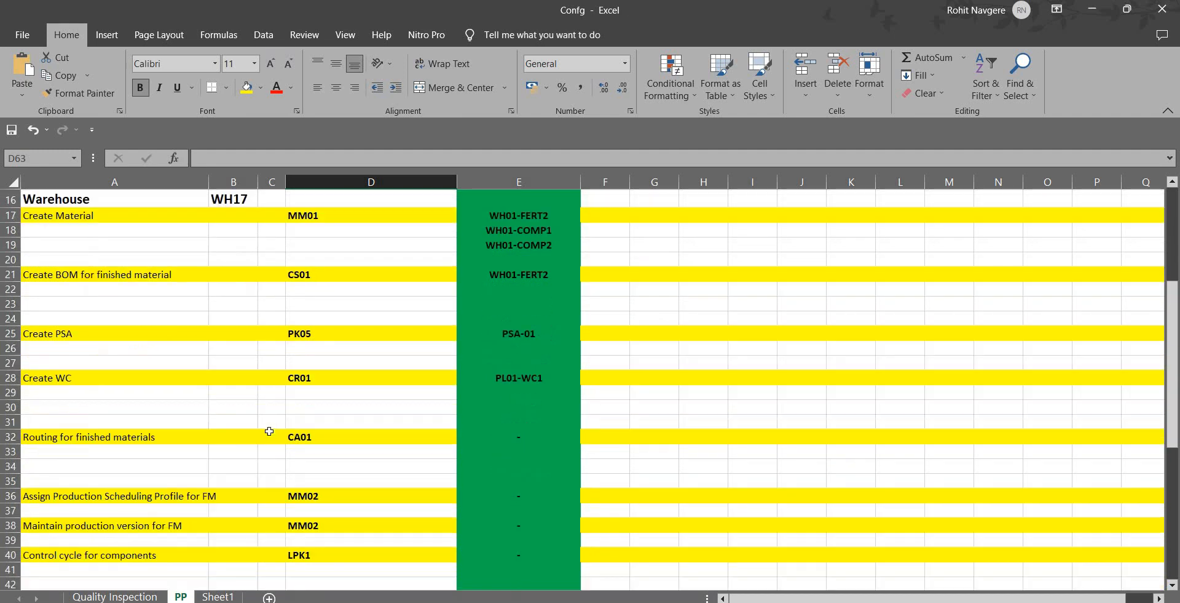
Show the topic list on Sheet1 and select the Run Single Order staging topic
mouse_move(627, 599)
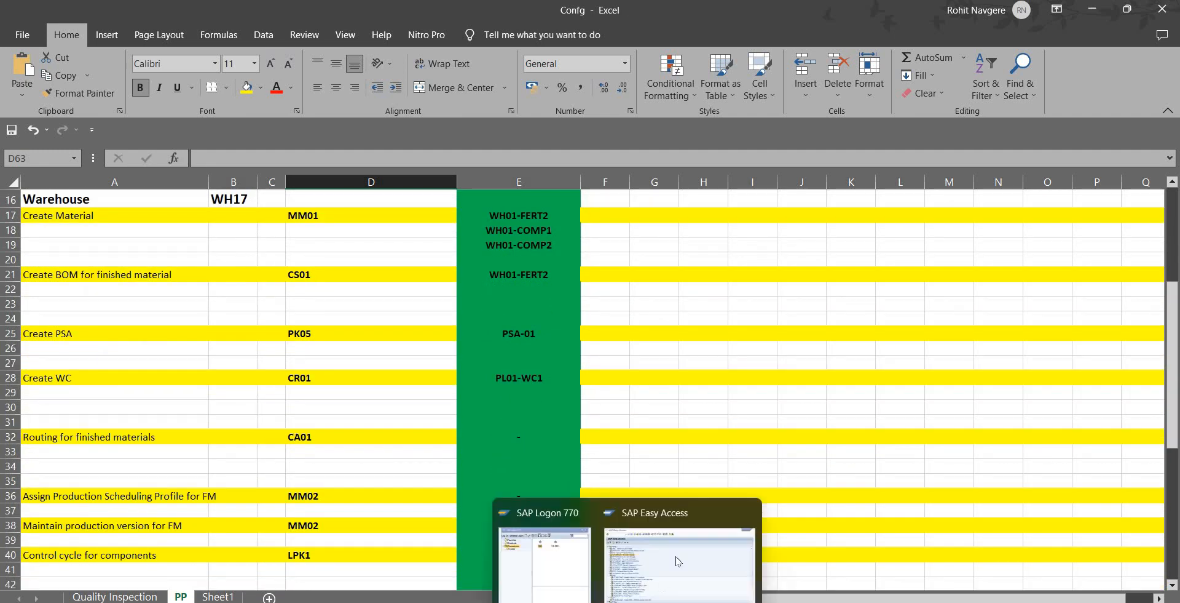
left_click(672, 553)
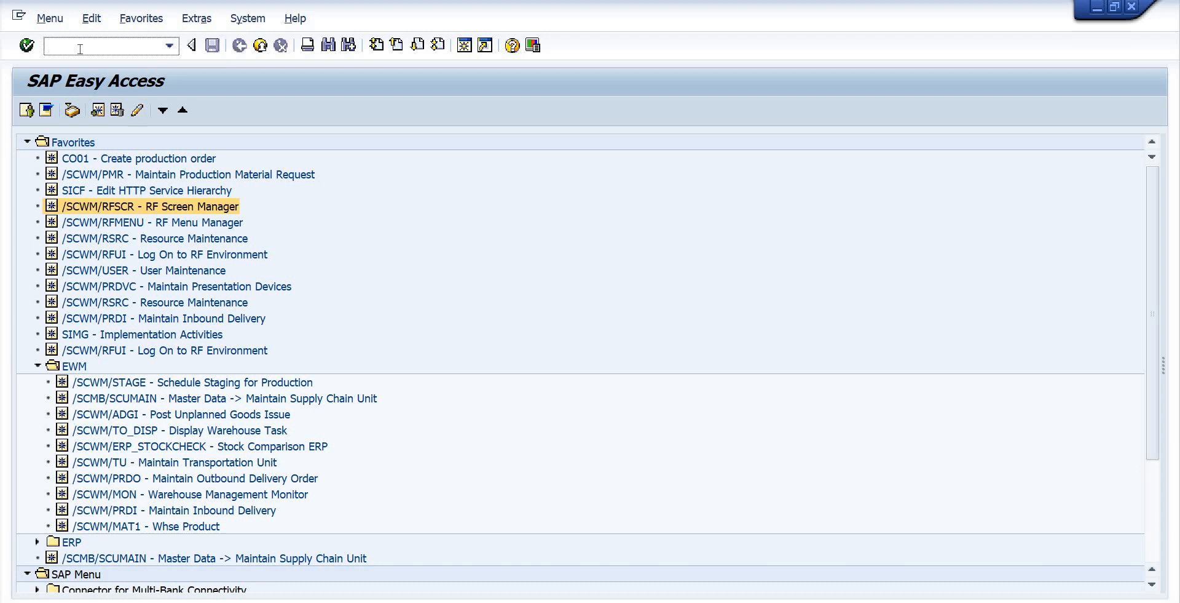
key("alt+Tab")
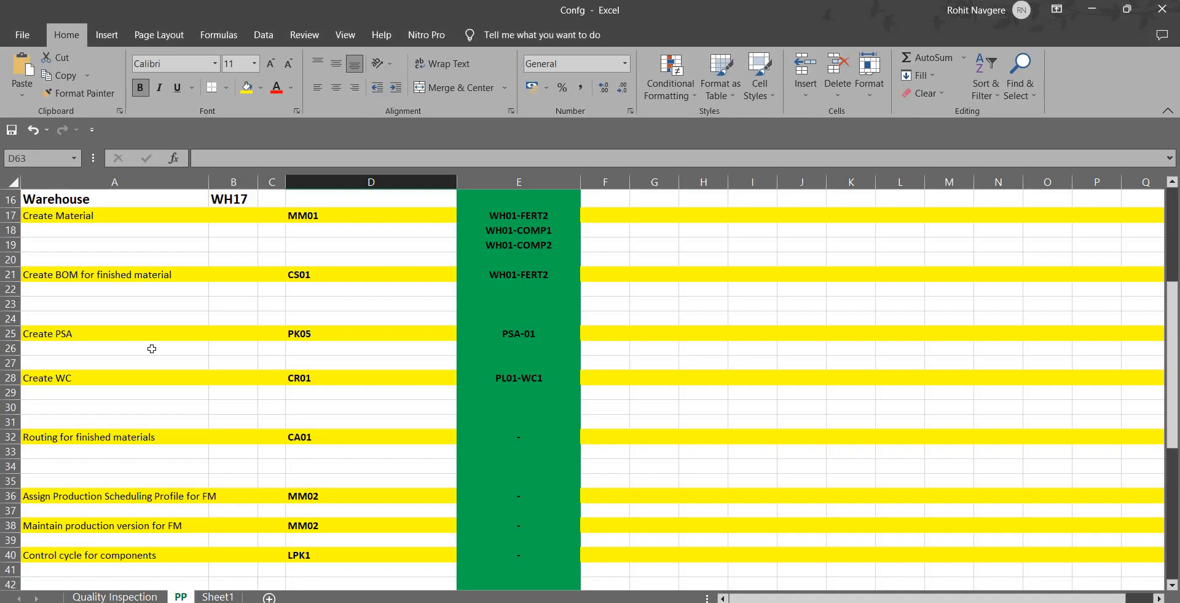
left_click(218, 596)
left_click(143, 272)
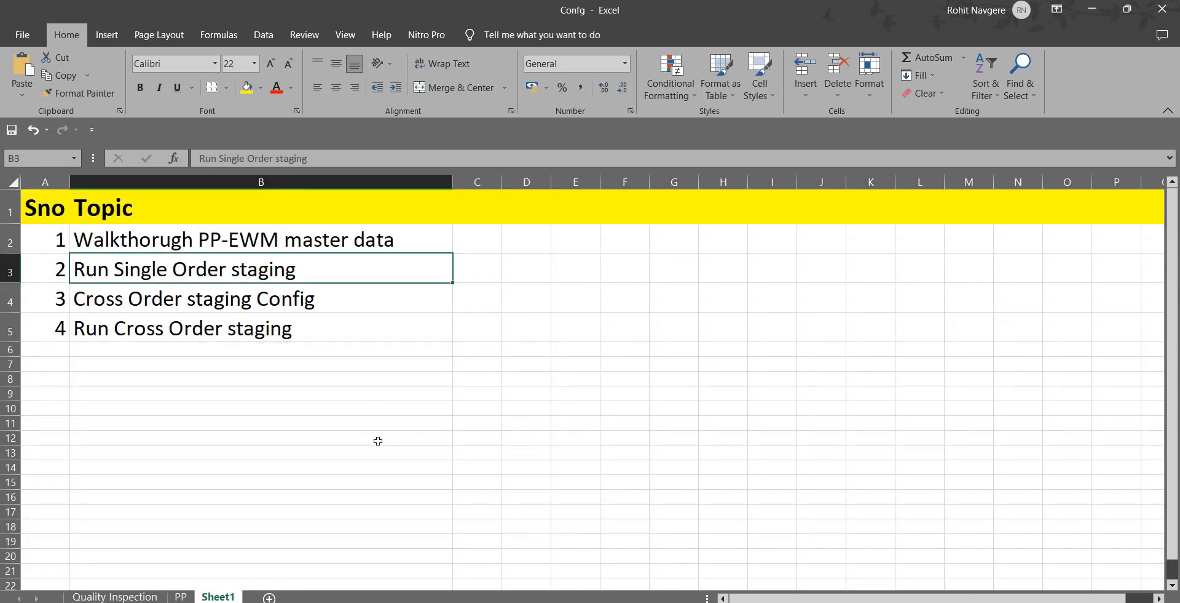
Switch to SAP and open the /SCWM/PSASTAGE transaction for PSA assignment to bin by entitled/product
key("alt+Tab")
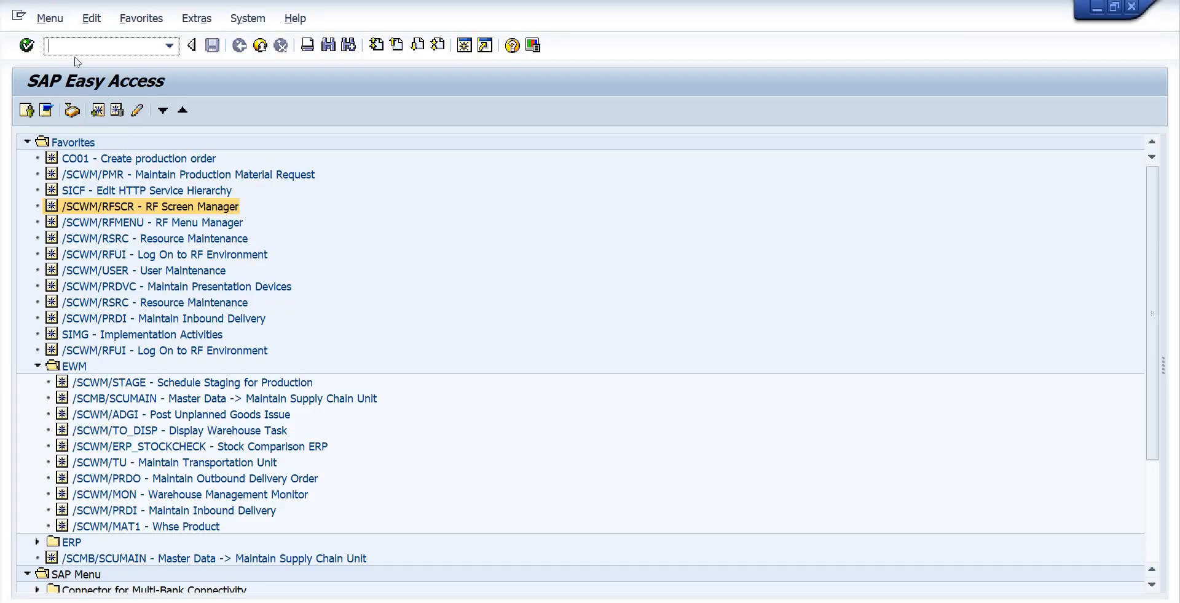
type("/n/scwm")
type("/packspr")
key("Return")
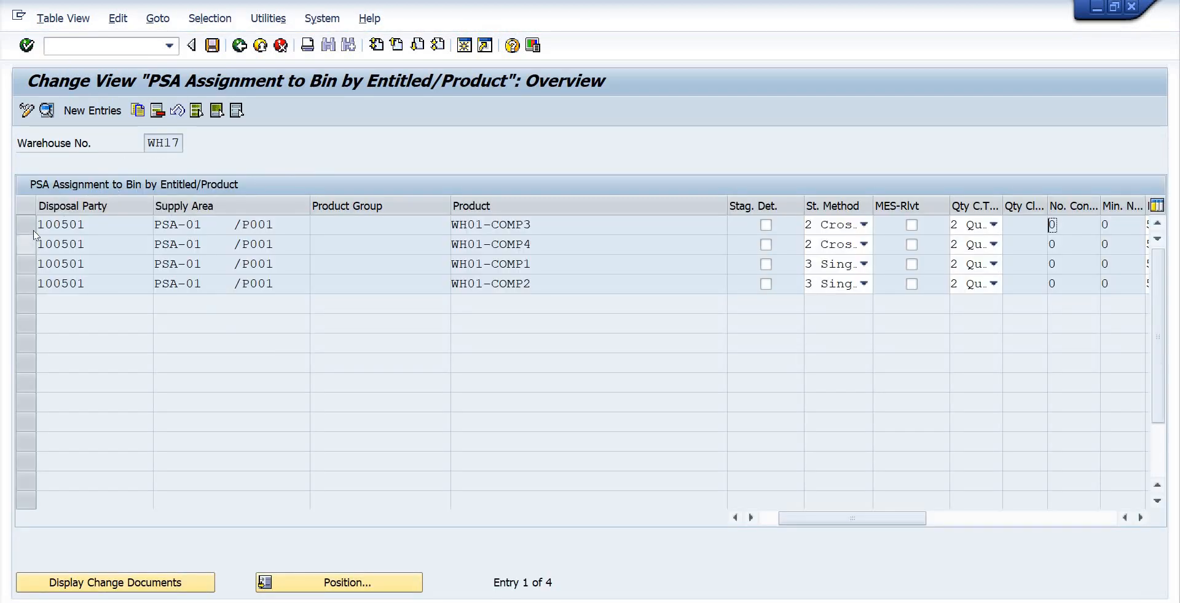
Select the overview entries for products WH01-COMP1 and WH01-COMP2 instead of WH01-COMP3 and WH01-COMP4
left_click_drag(32, 226, 29, 242)
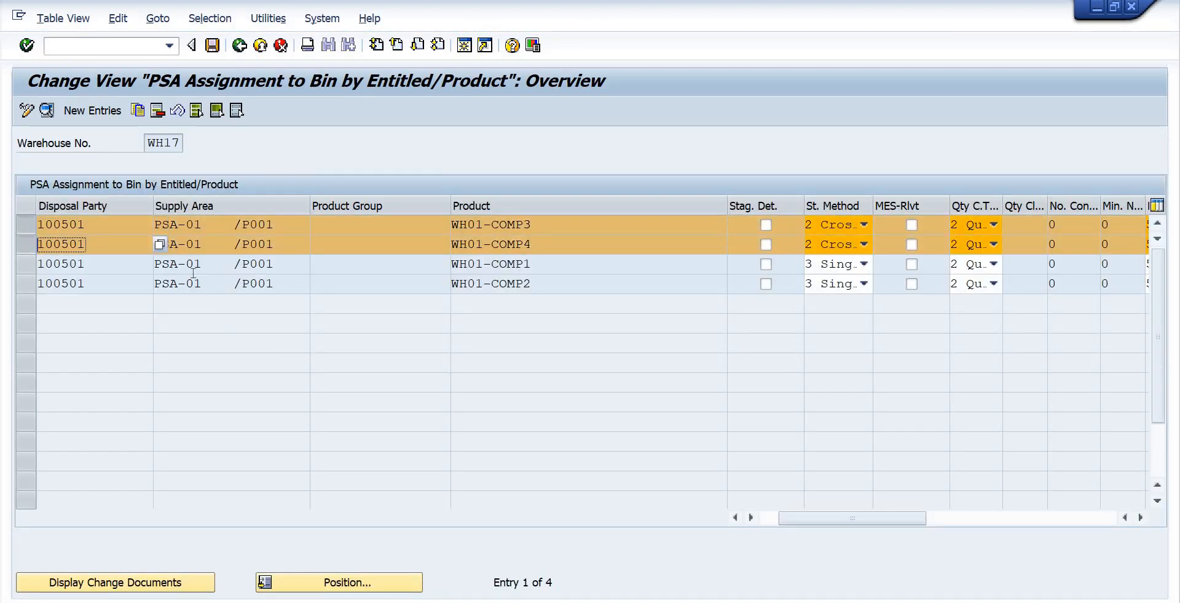
left_click(26, 229)
left_click_drag(25, 264, 27, 283)
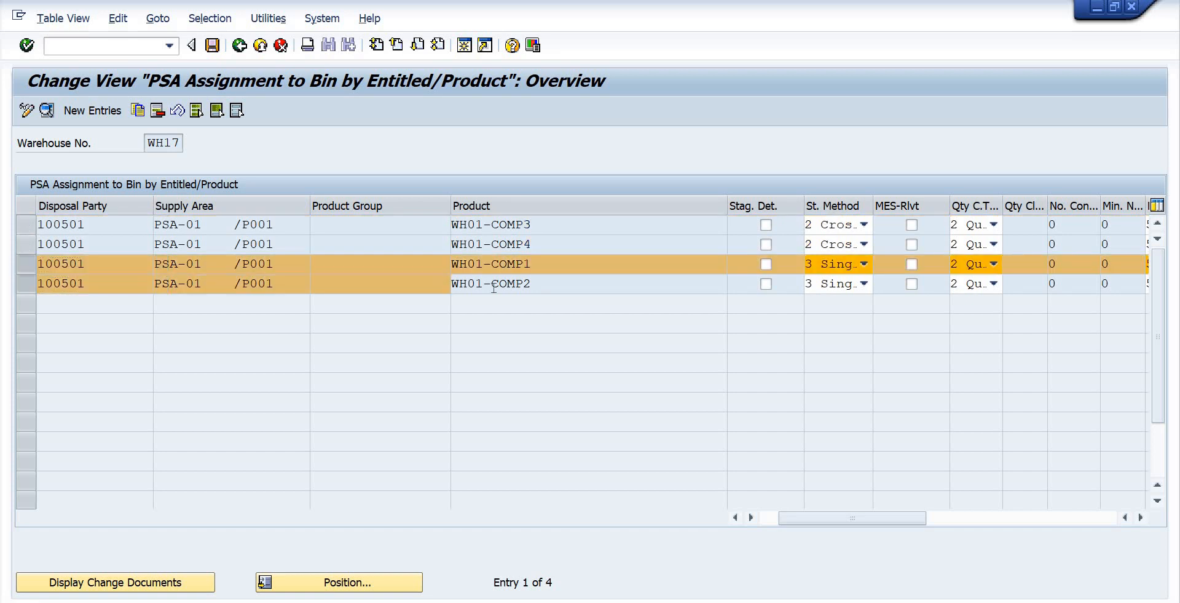
Examine the products, disposal party, warehouse number and supply area of the WH01-COMP1 and WH01-COMP2 entries
left_click_drag(546, 268, 430, 282)
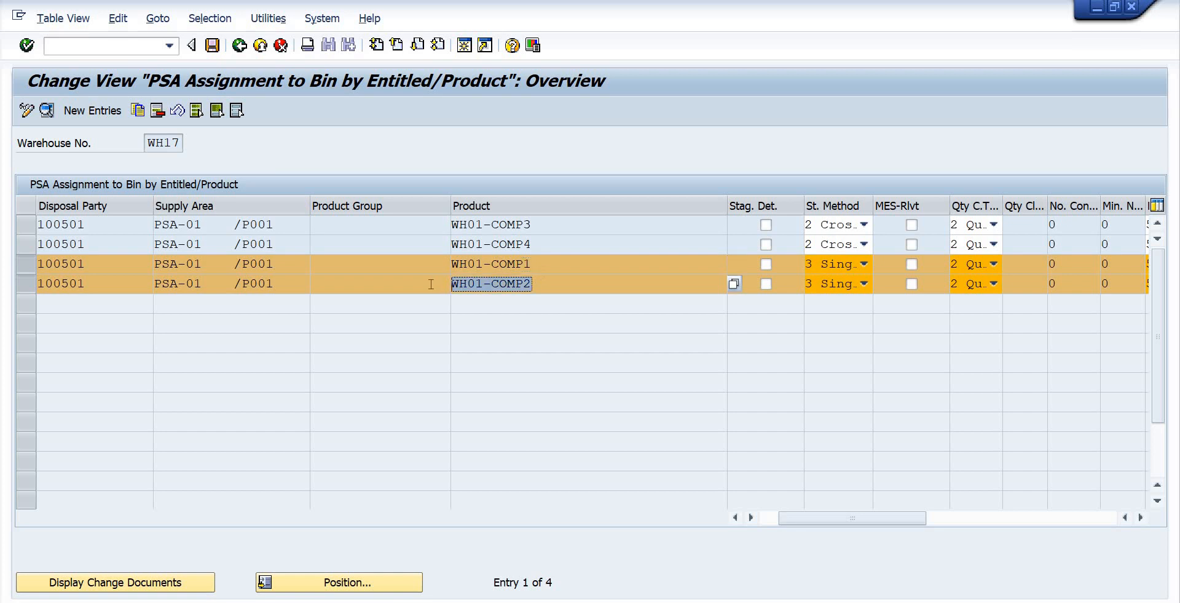
left_click_drag(546, 267, 483, 267)
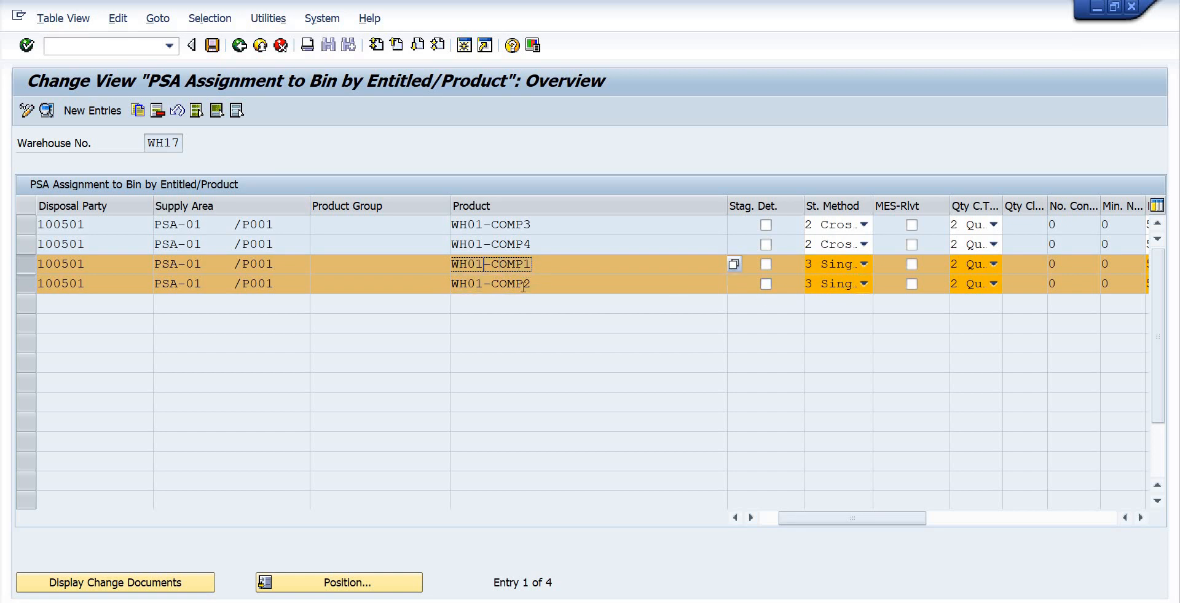
left_click(88, 263)
left_click_drag(149, 141, 183, 143)
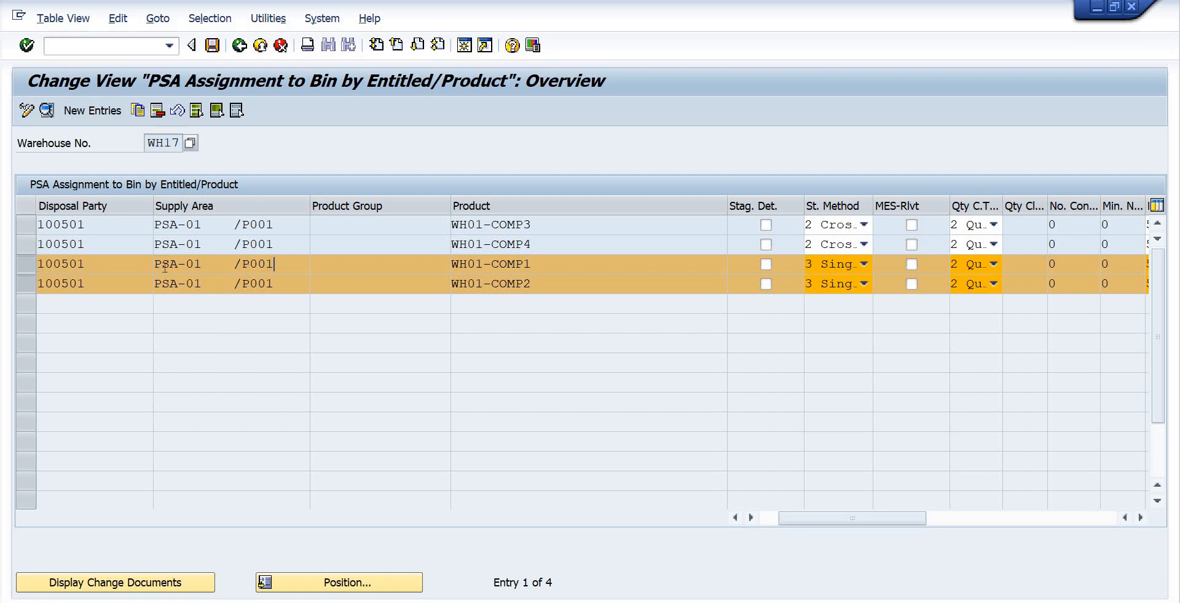
left_click_drag(276, 264, 141, 267)
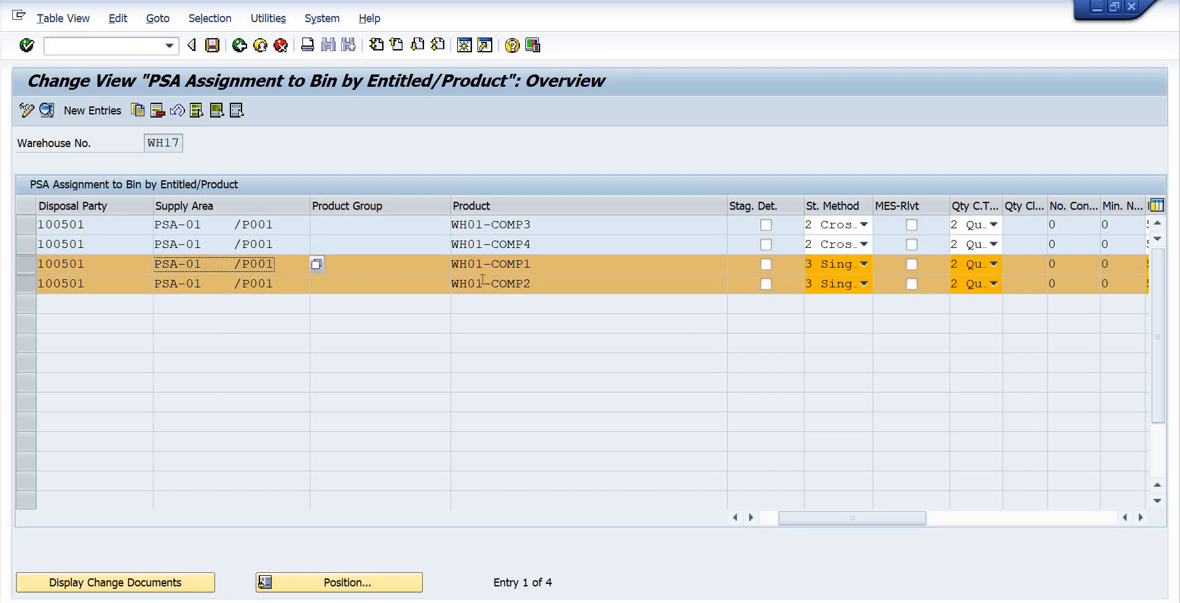
left_click_drag(532, 264, 417, 266)
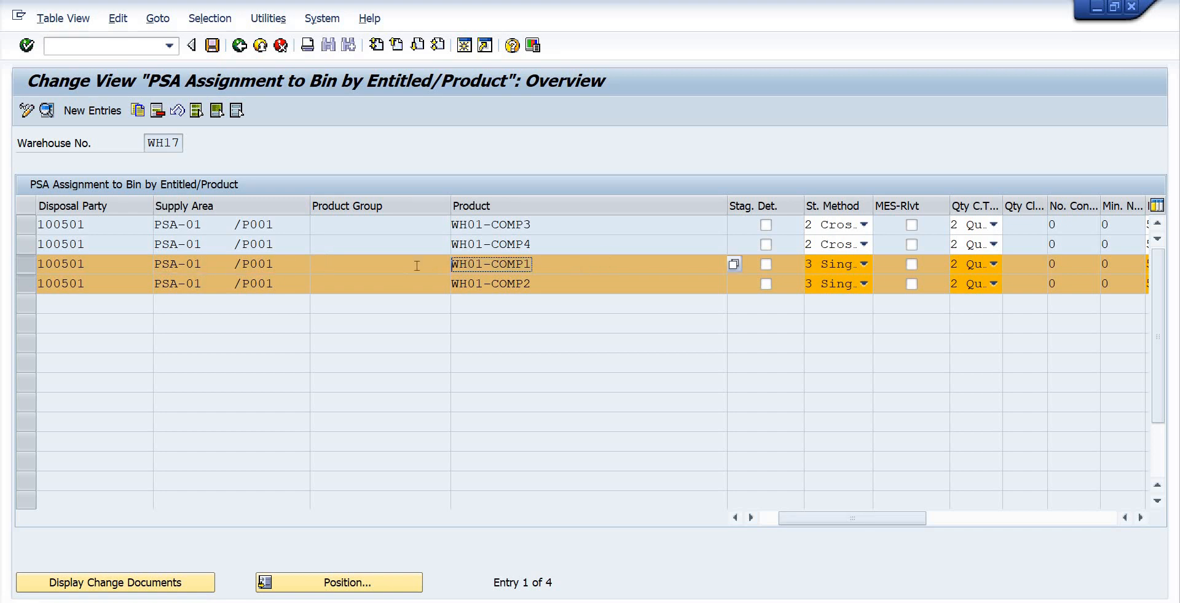
Open the details of the WH01-COMP1 assignment and check its product and storage bin
left_click(47, 111)
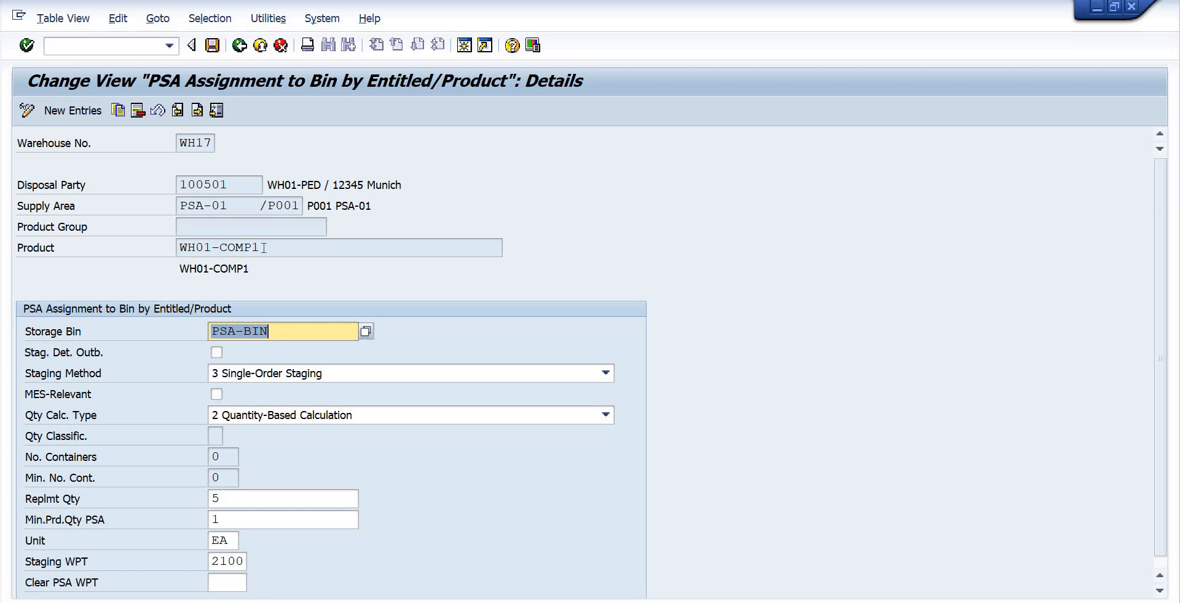
left_click(264, 248)
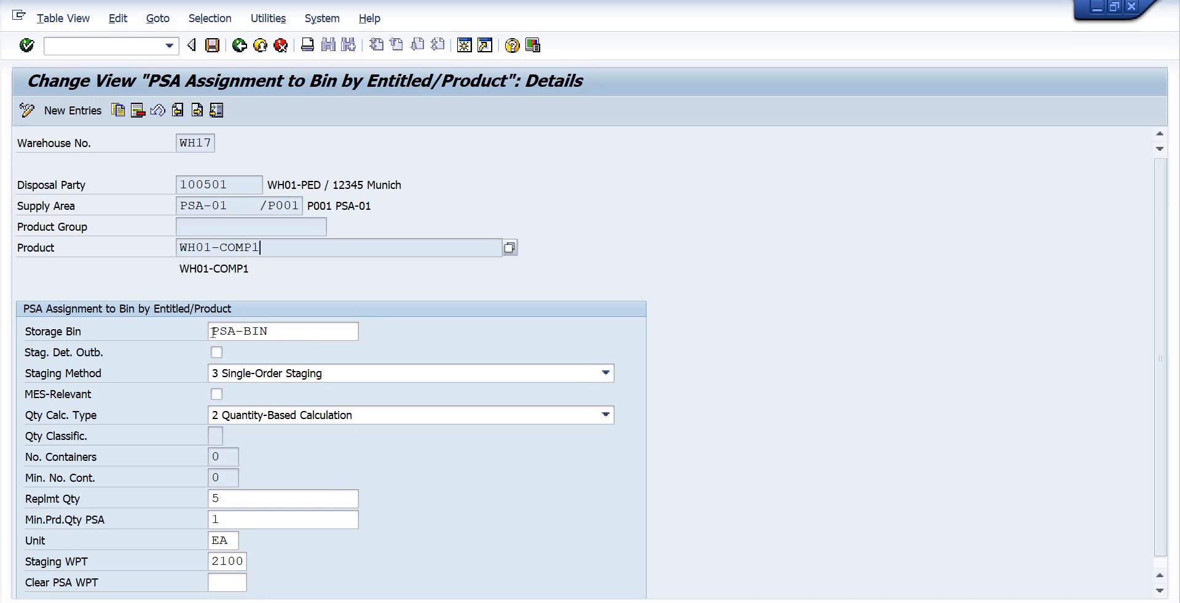
left_click_drag(270, 332, 147, 334)
left_click(69, 332)
left_click_drag(274, 332, 208, 334)
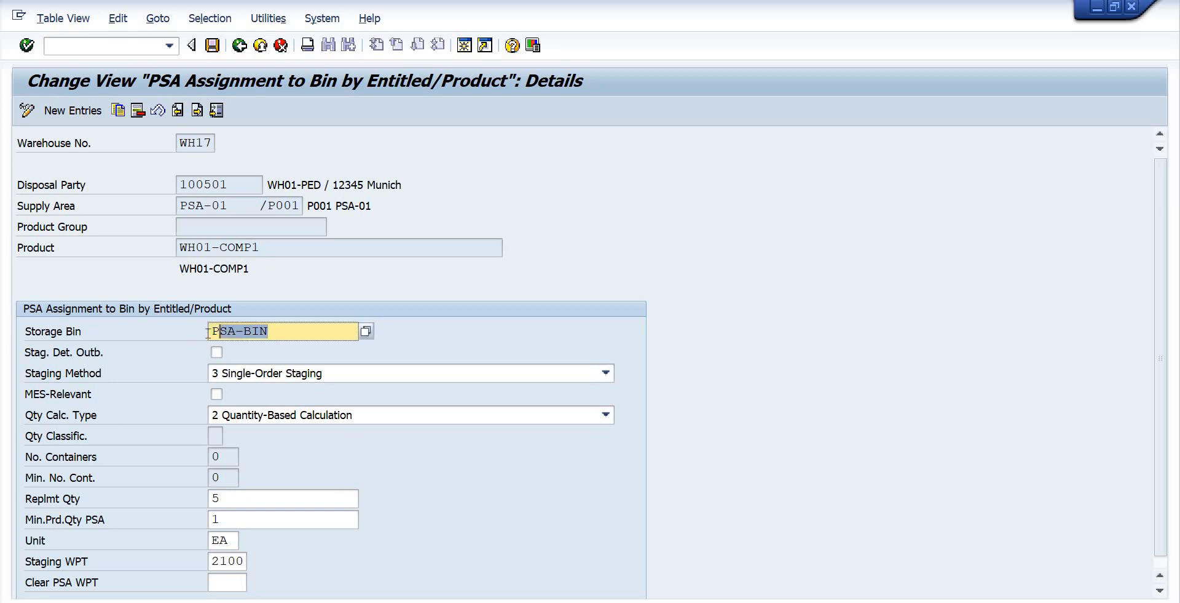
left_click(208, 332)
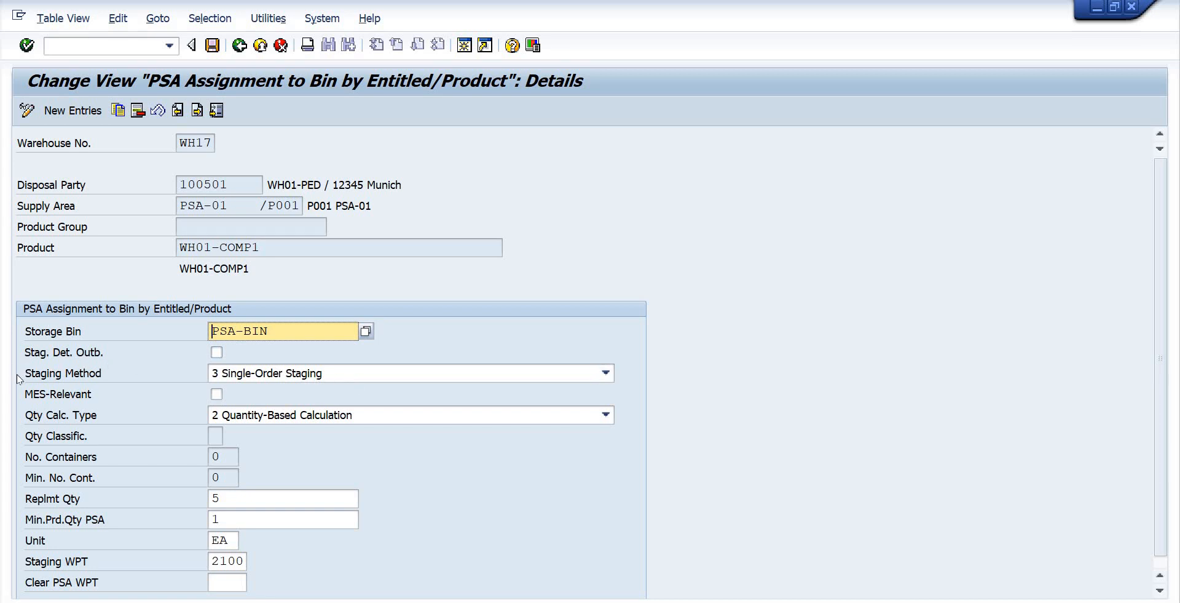
Review the available staging methods and quantity calculation types, keeping 2 Quantity-Based Calculation, and check the replenishment and minimum production quantity fields
left_click(278, 373)
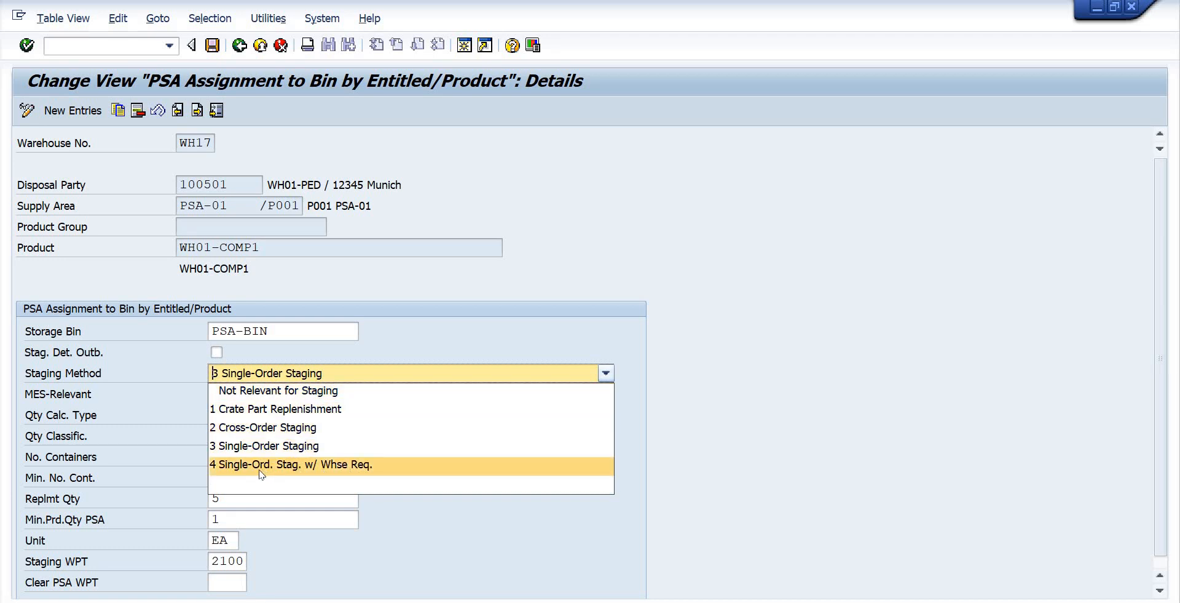
left_click(744, 464)
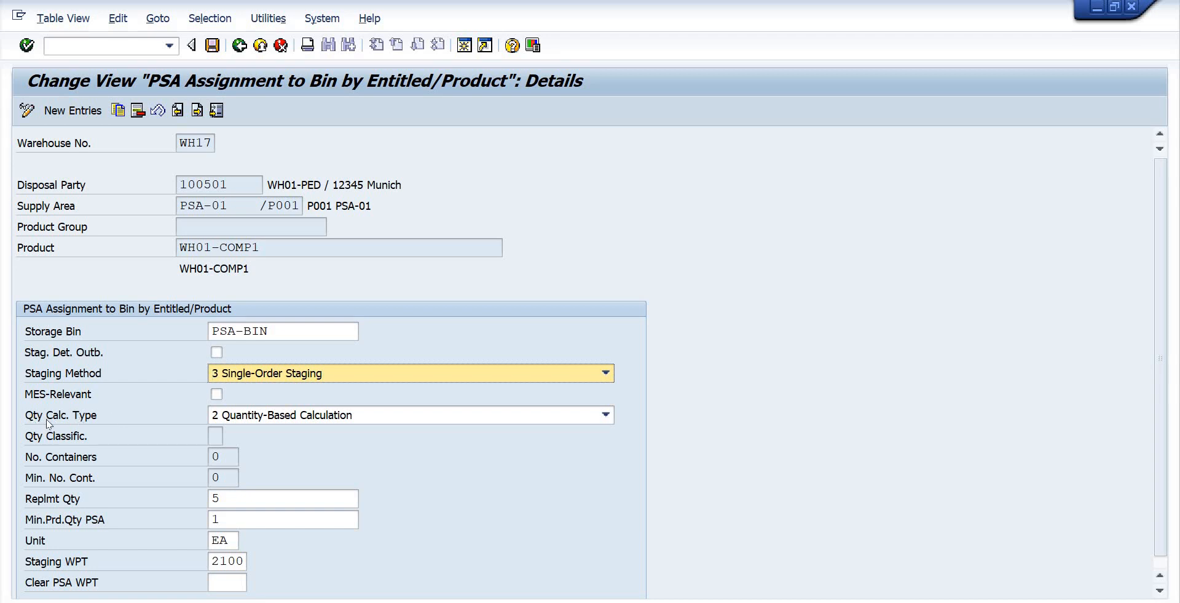
left_click(338, 418)
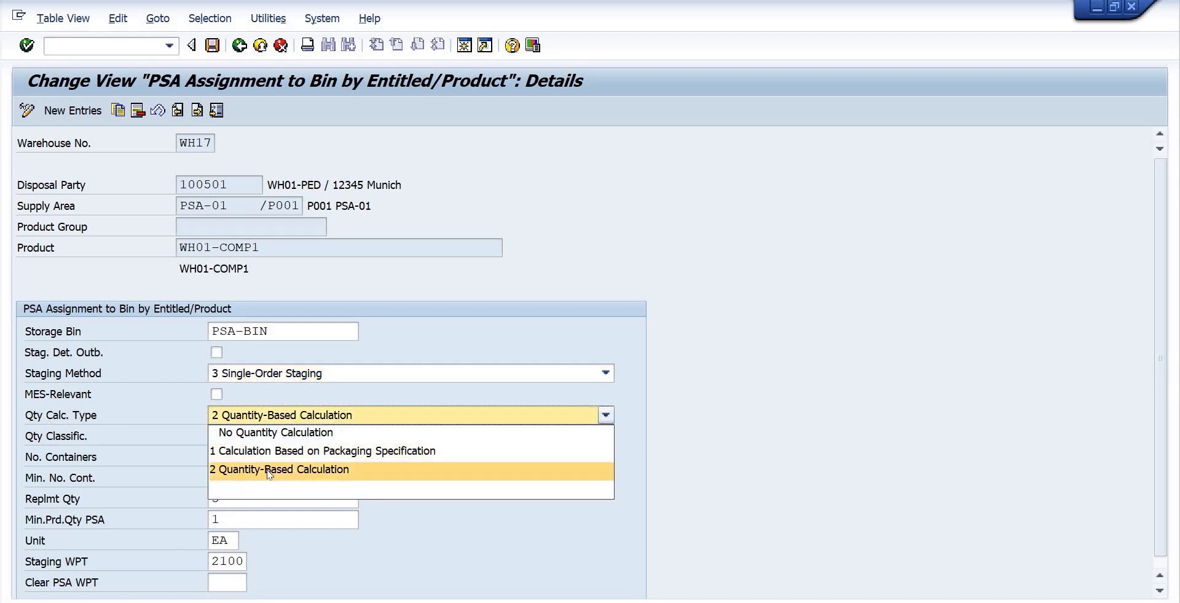
left_click(327, 470)
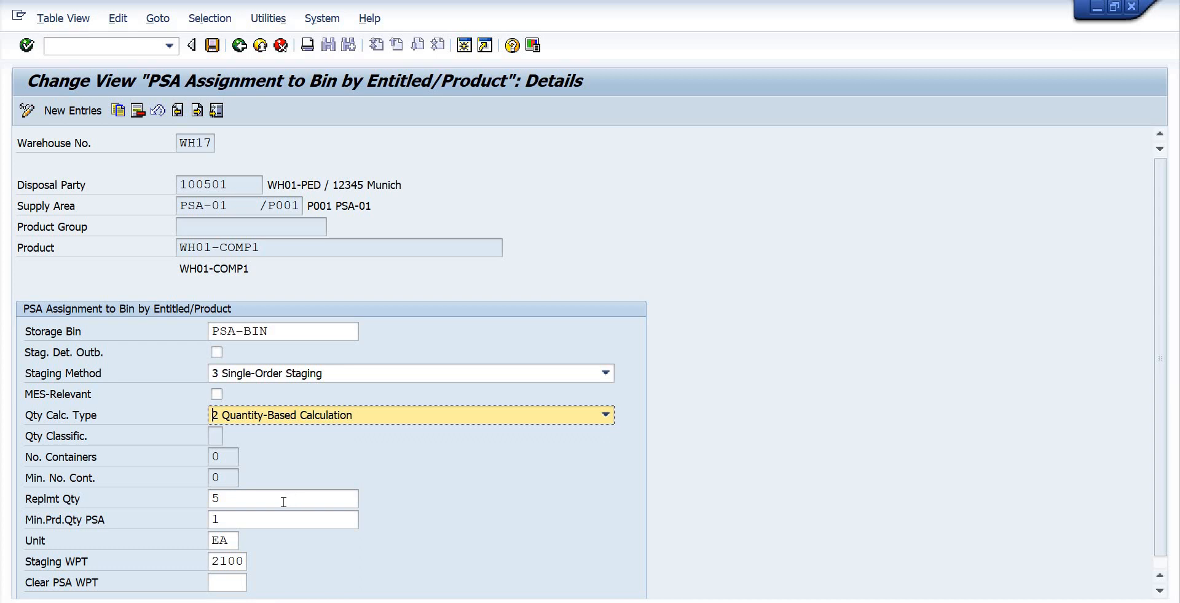
key("Tab")
key("Tab")
left_click(160, 519)
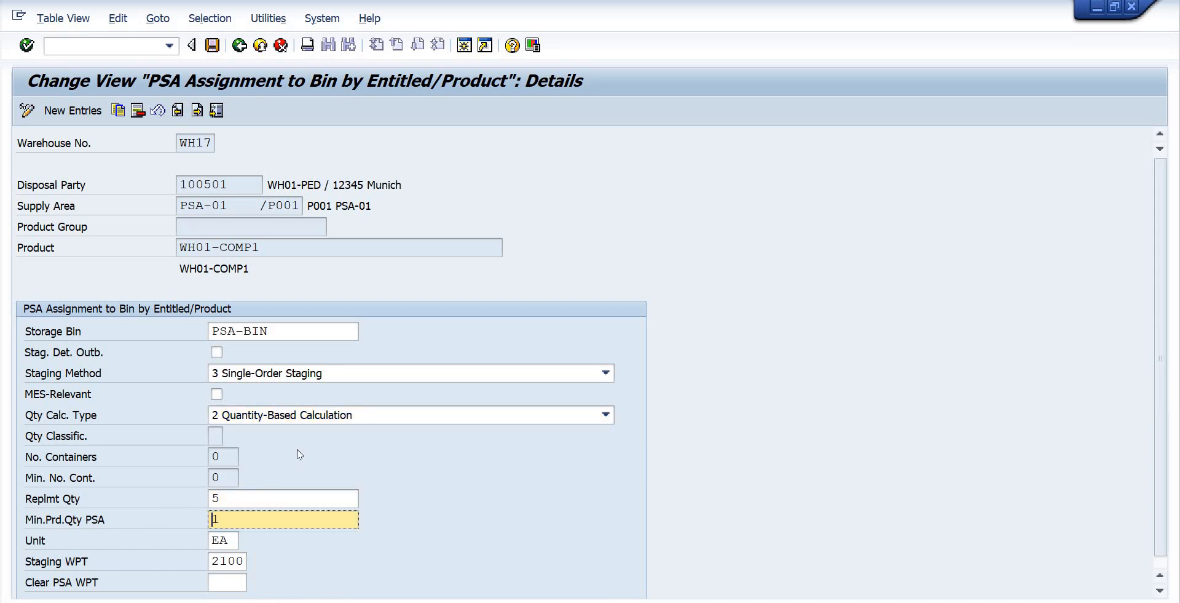
Set the Qty Calc. Type for WH01-COMP1 to No Quantity Calculation and apply the change
left_click(332, 419)
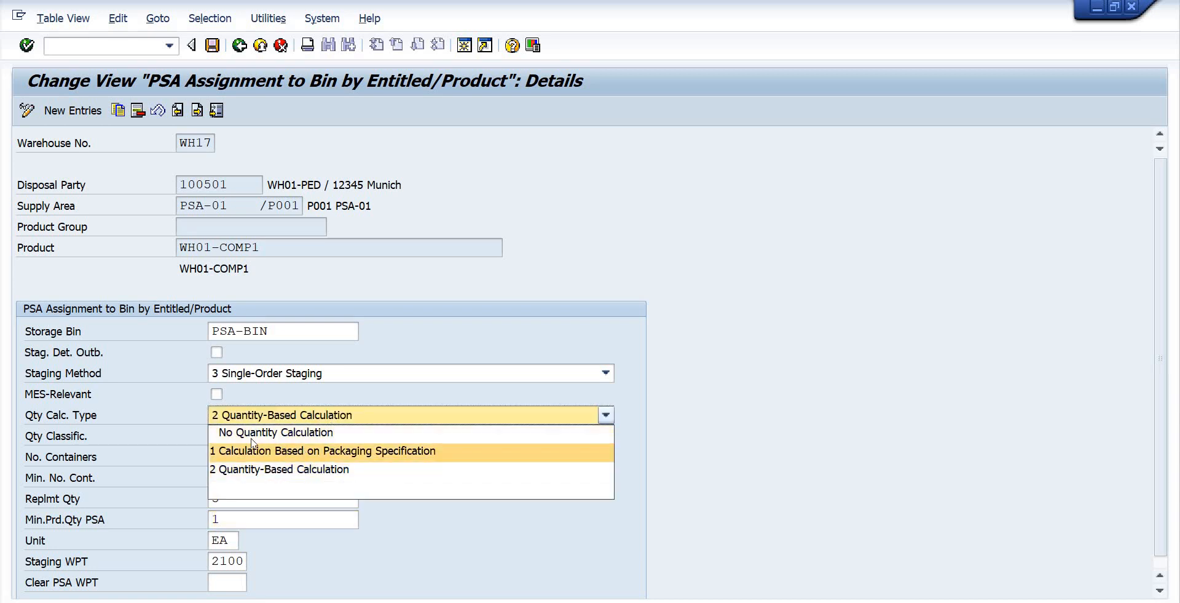
left_click(280, 434)
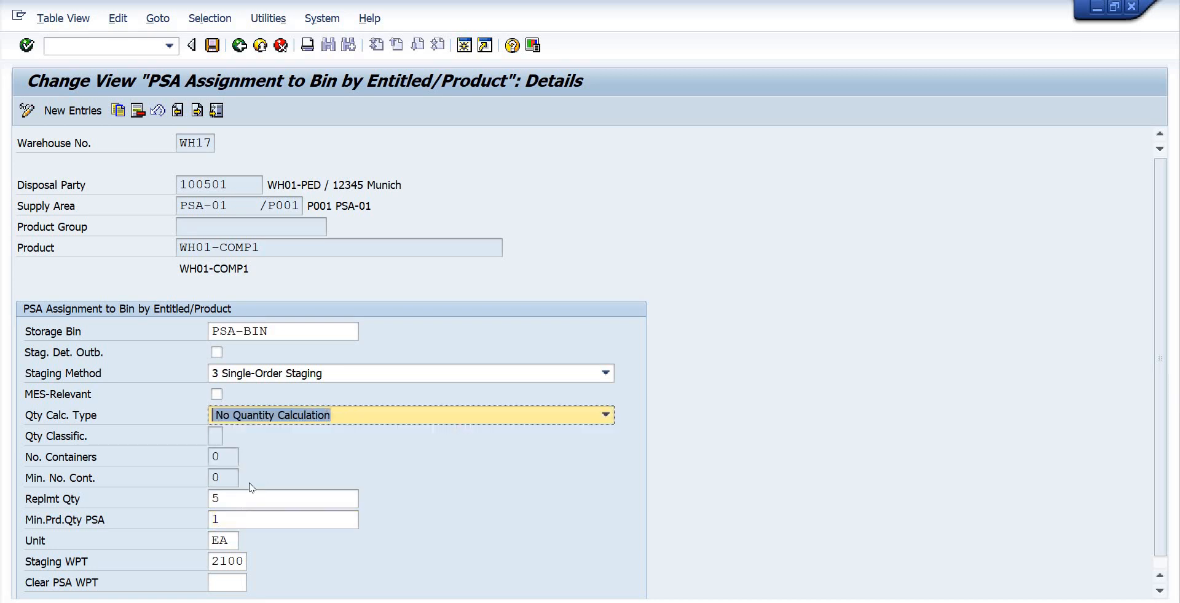
key("Return")
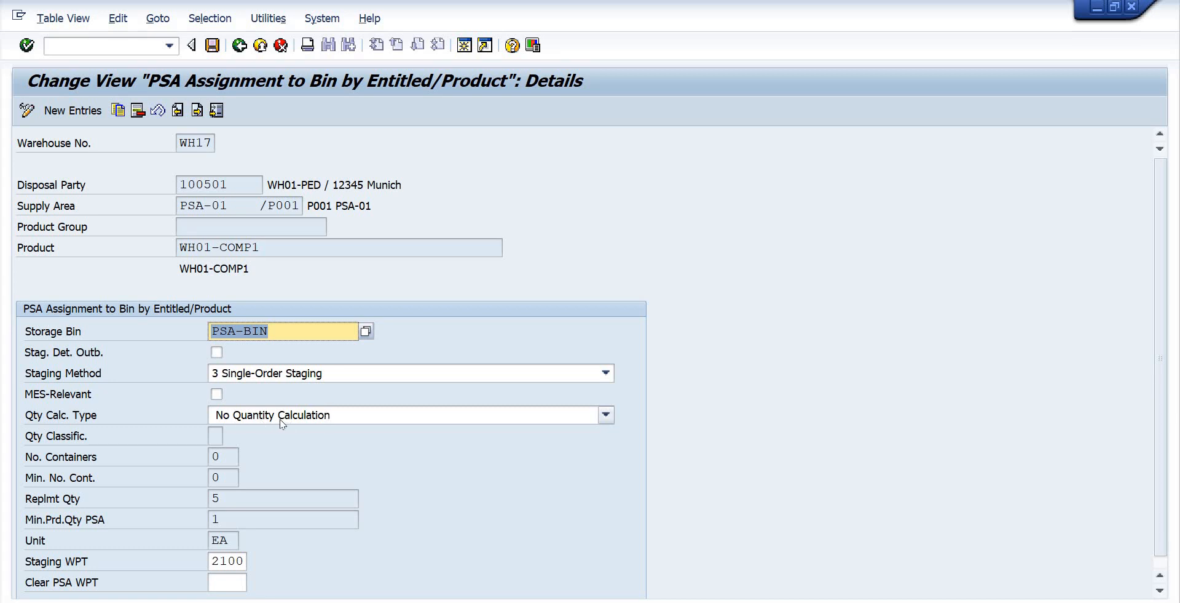
Set the Qty Calc. Type to 2 Quantity-Based Calculation and check the replenishment quantity field
left_click(313, 416)
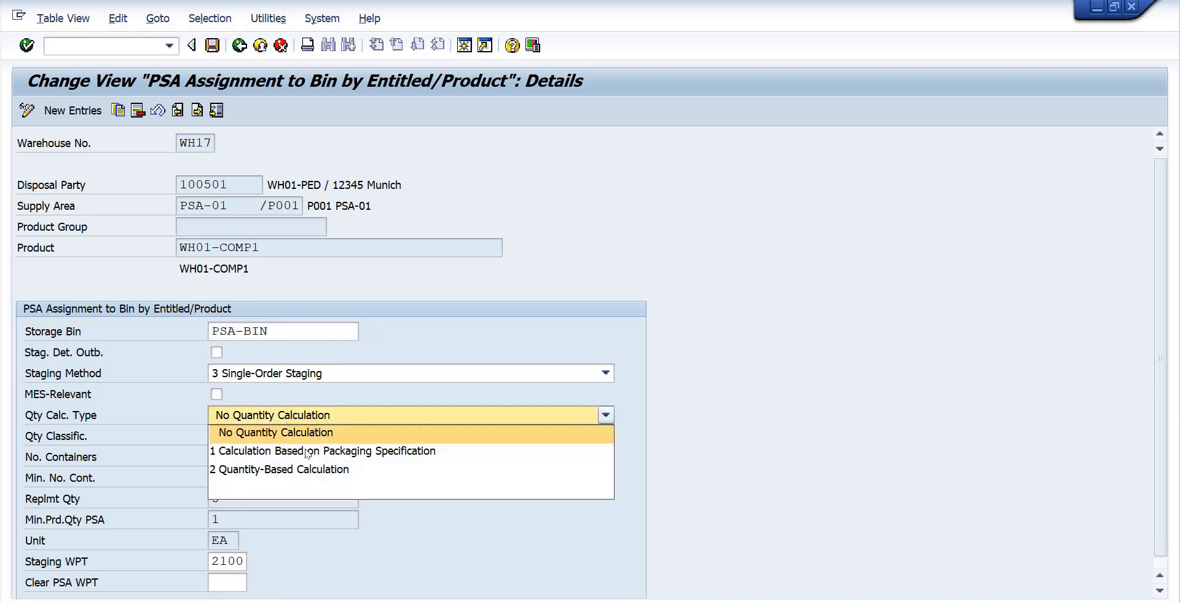
left_click(284, 469)
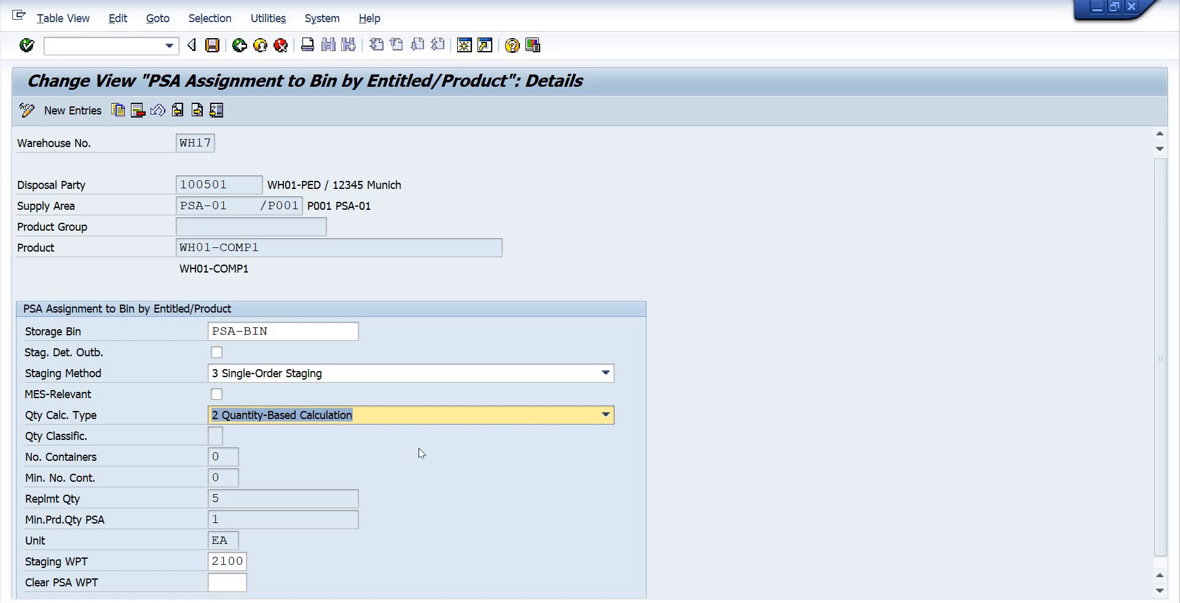
left_click_drag(283, 499, 196, 503)
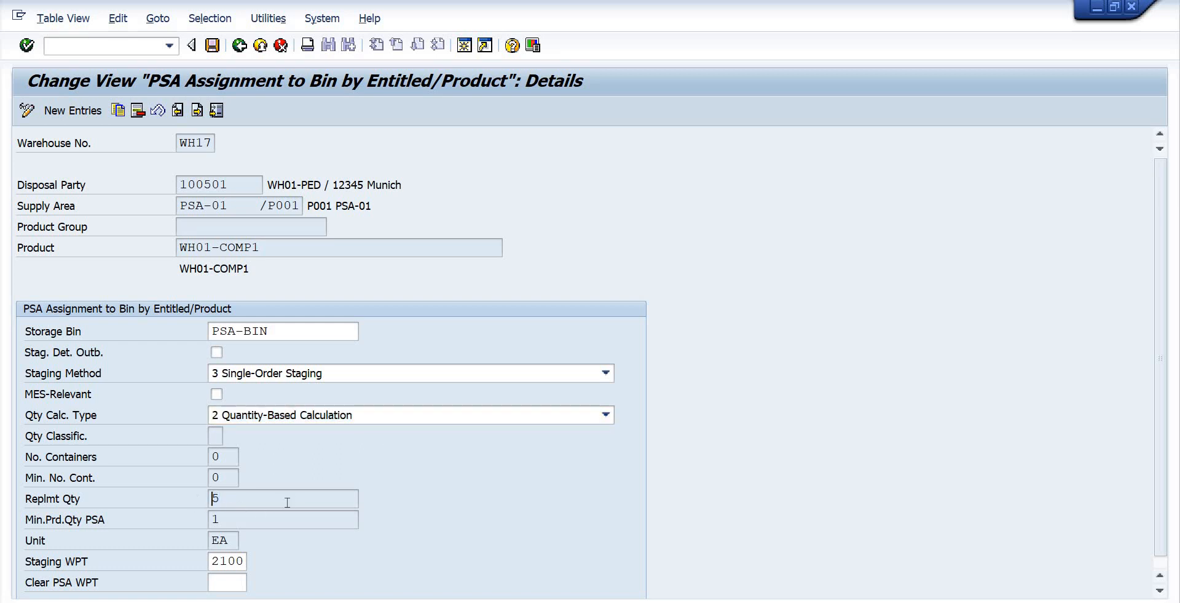
left_click_drag(287, 501, 190, 518)
Switch the WH01-COMP1 quantity calculation type back to No Quantity Calculation
left_click(358, 417)
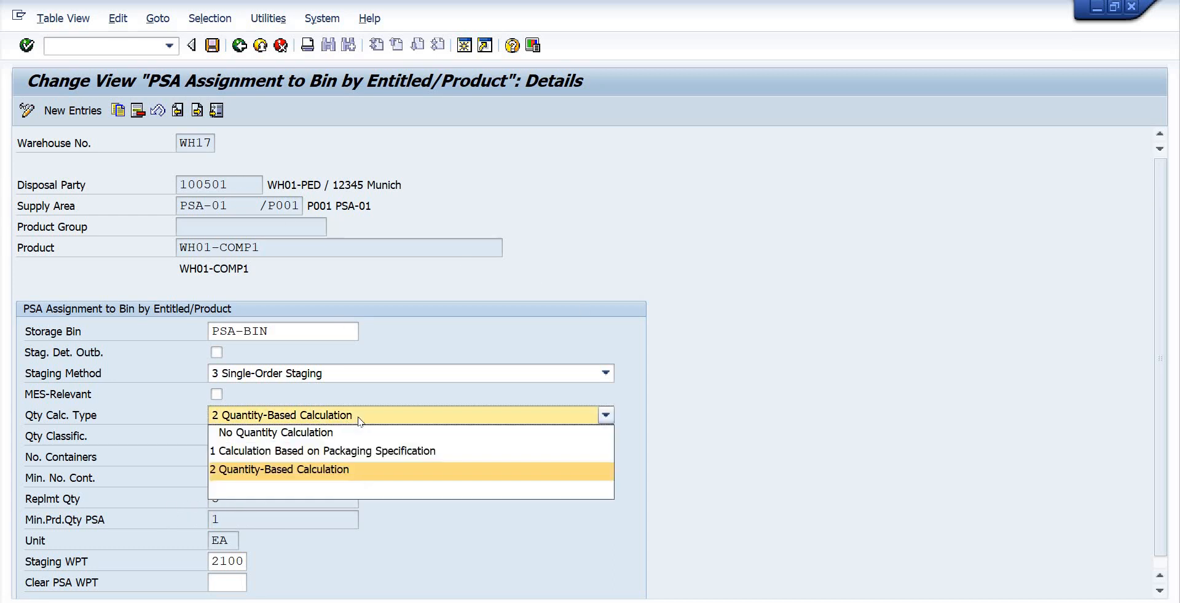
left_click(274, 434)
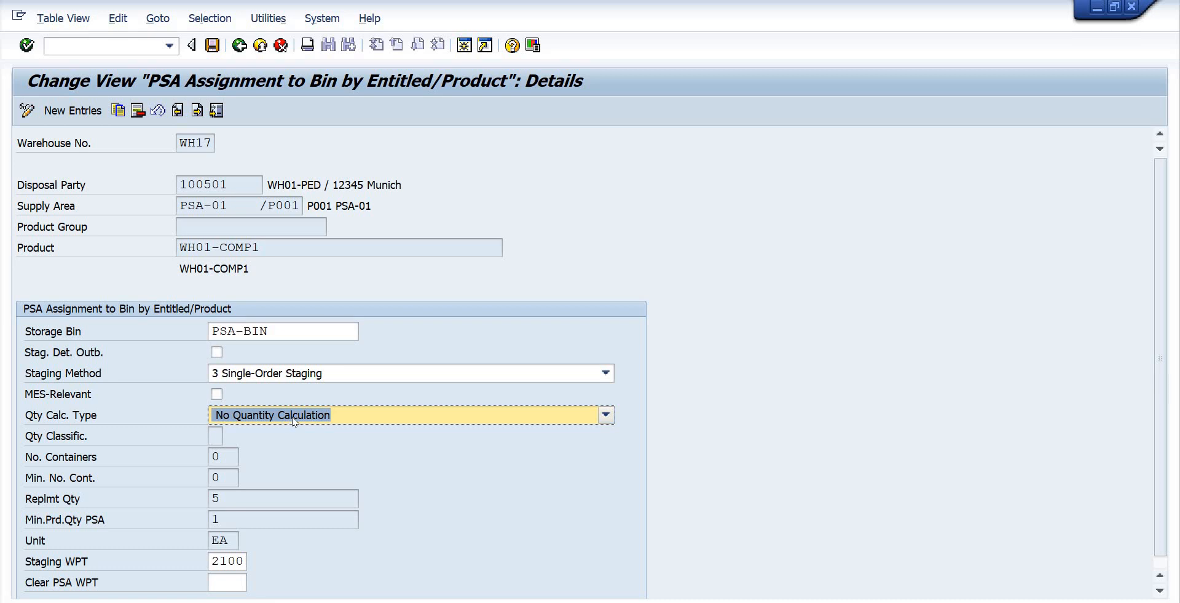
Set the Qty Calc. Type for WH01-COMP1 to 2 Quantity-Based Calculation and return to its replenishment quantity
left_click(293, 420)
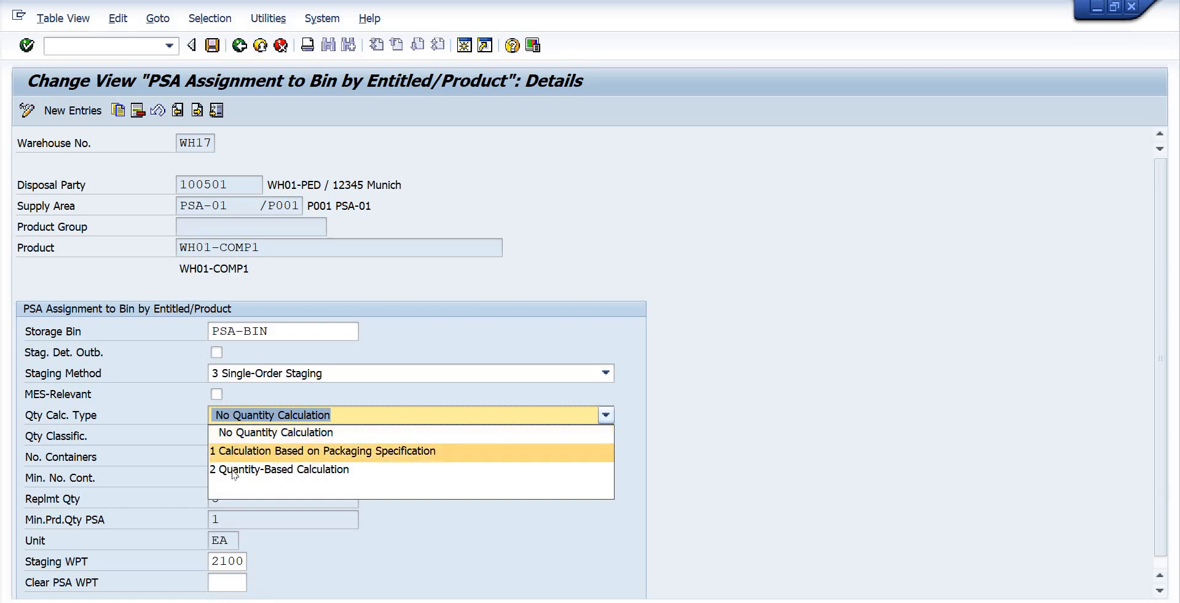
left_click(316, 471)
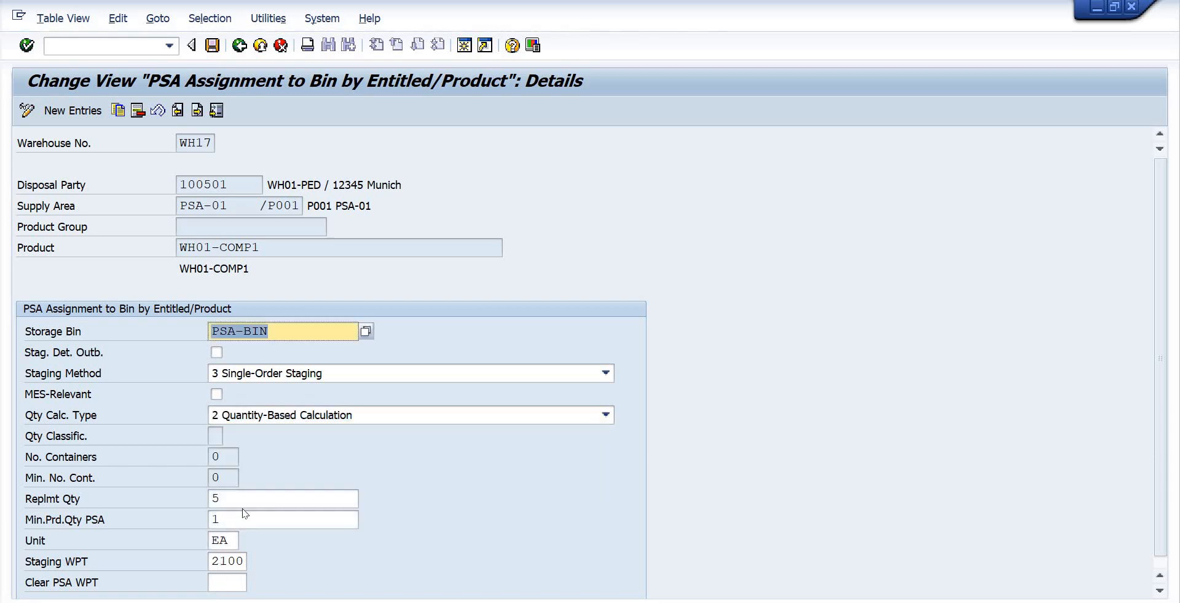
mouse_move(236, 501)
left_mouse_down()
mouse_move(23, 503)
mouse_move(226, 501)
left_mouse_up()
left_click(227, 501)
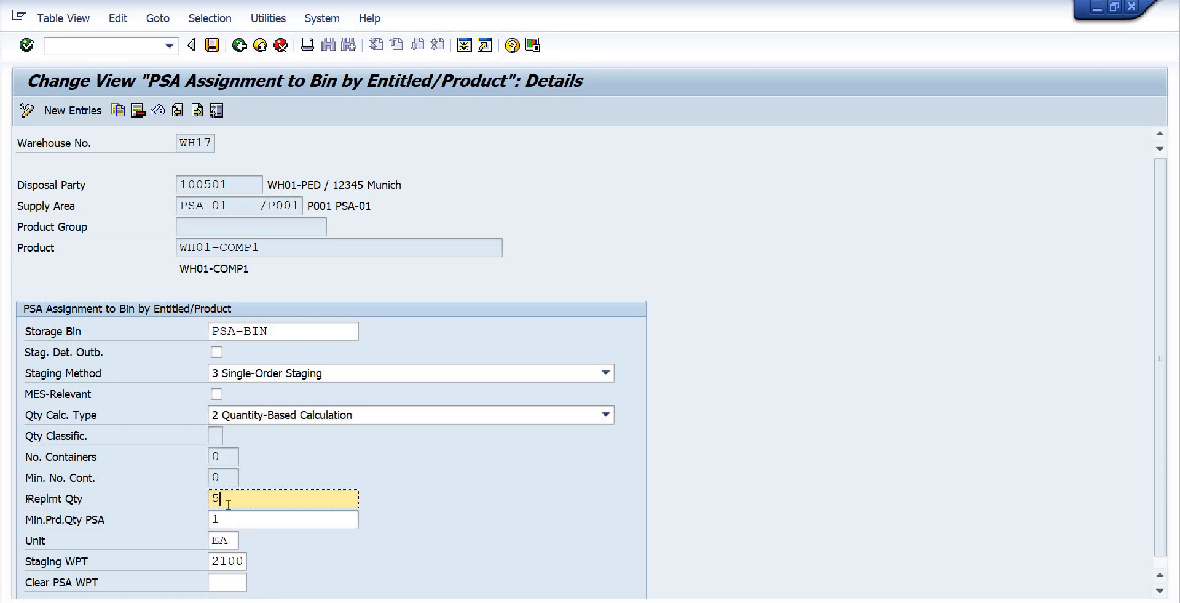
Compare the replenishment quantity and minimum production quantity fields in the PSA assignment of WH01-COMP1
double_click(240, 507)
left_click_drag(24, 499, 88, 498)
left_click_drag(25, 521, 104, 522)
left_click(236, 520)
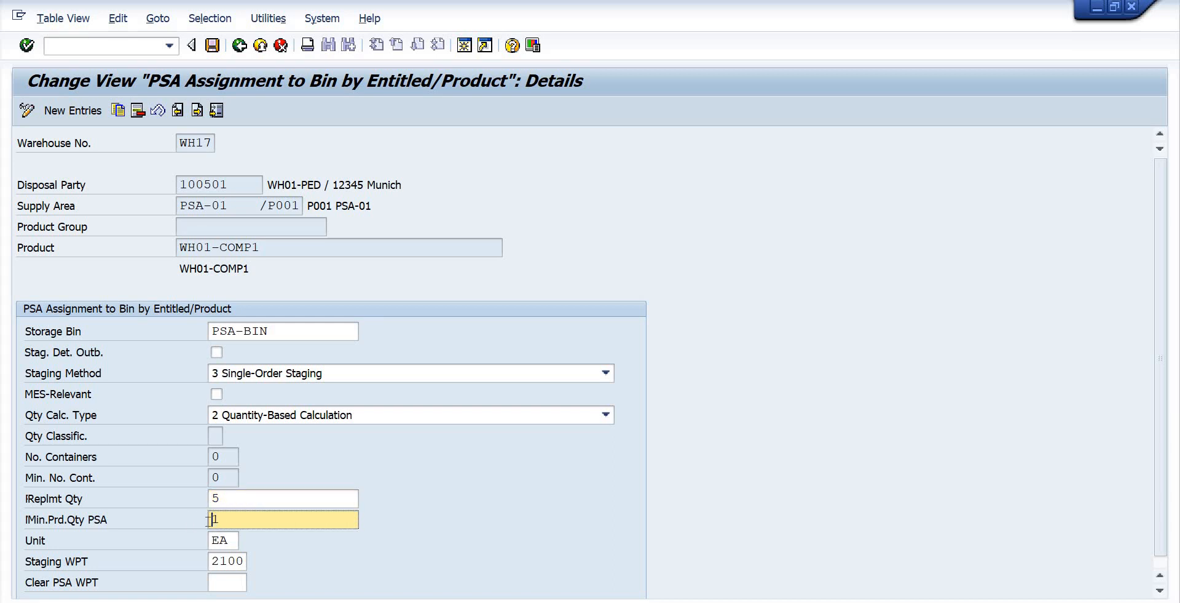
left_click_drag(255, 496, 192, 501)
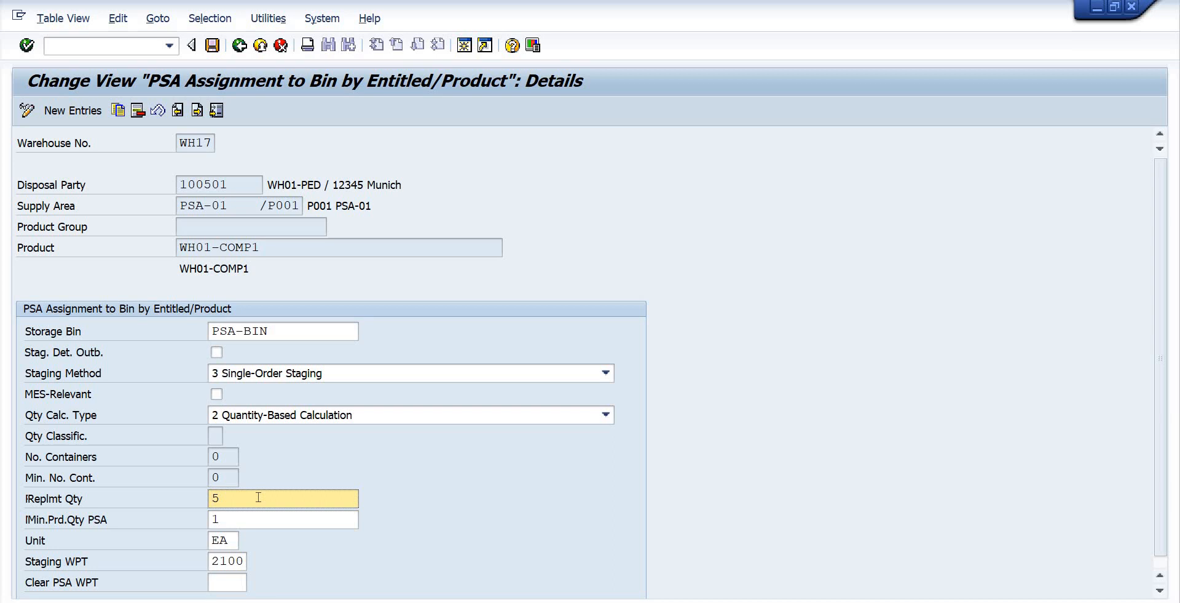
left_click_drag(223, 498, 198, 491)
left_click(218, 499)
left_click(233, 517)
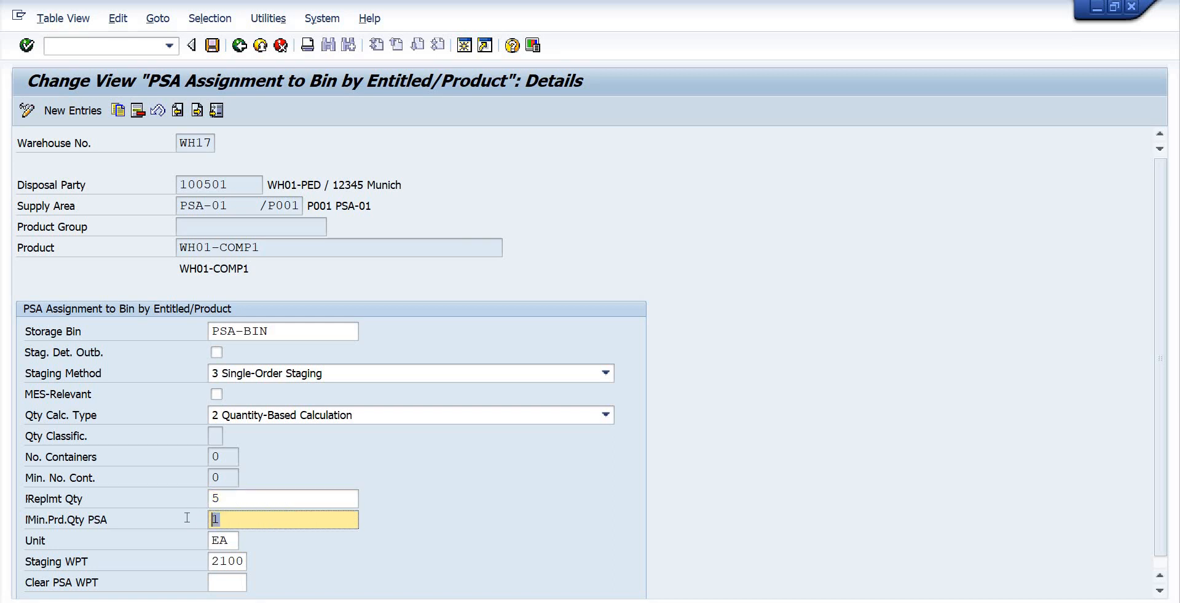
Check the unit and the staging warehouse process type in the PSA assignment of WH01-COMP1
scroll(232, 515, "down", 1)
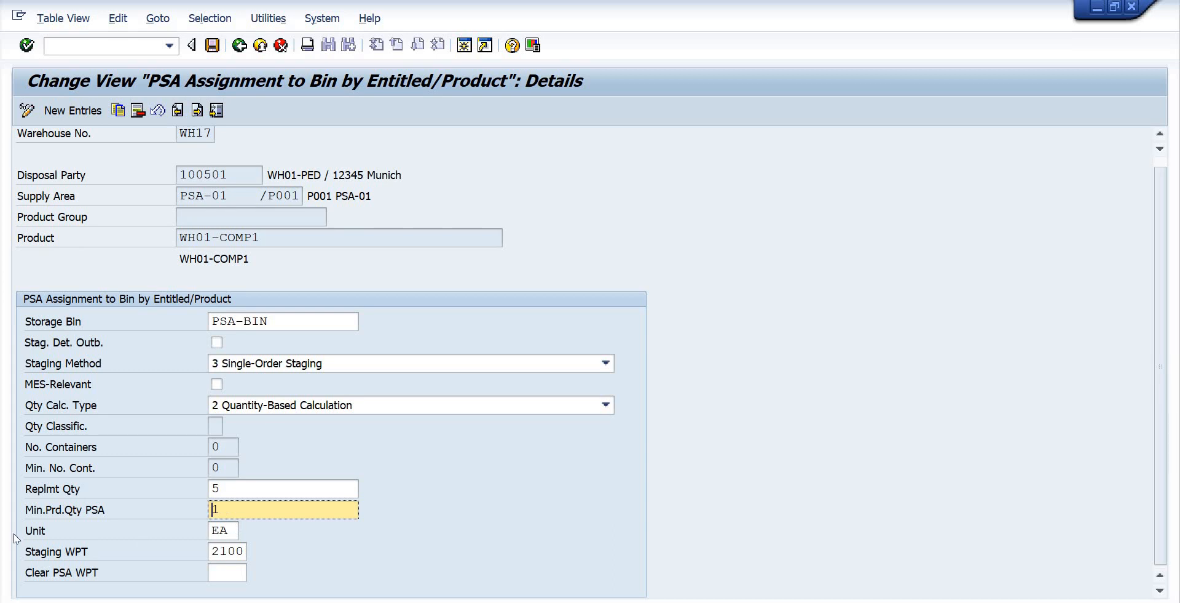
left_click(231, 532)
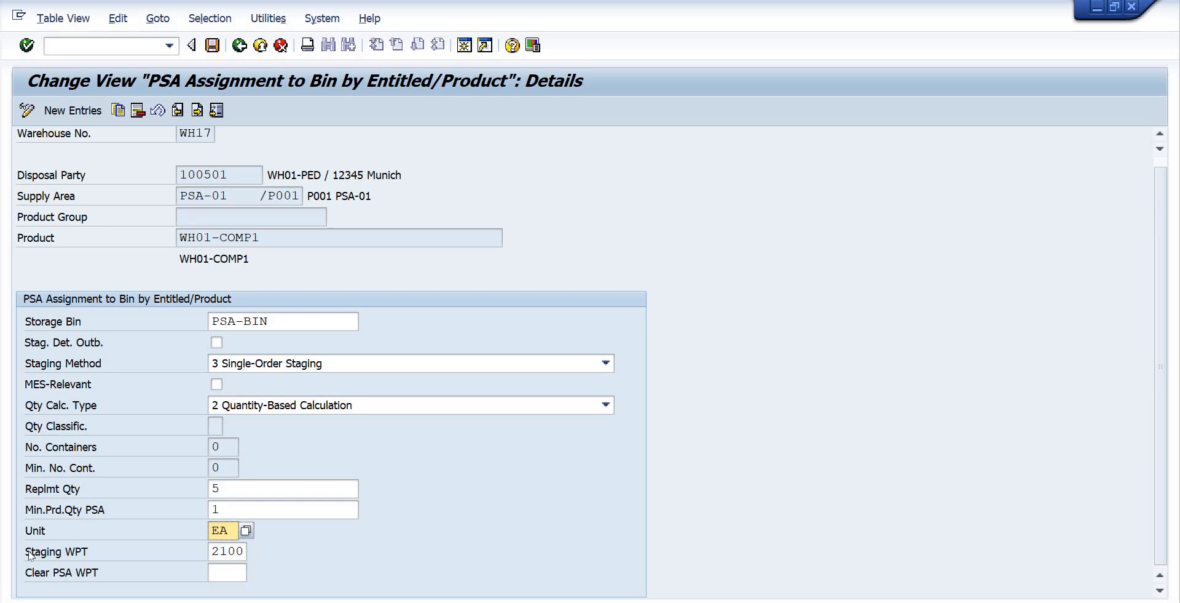
left_click_drag(28, 552, 108, 555)
left_click(122, 556)
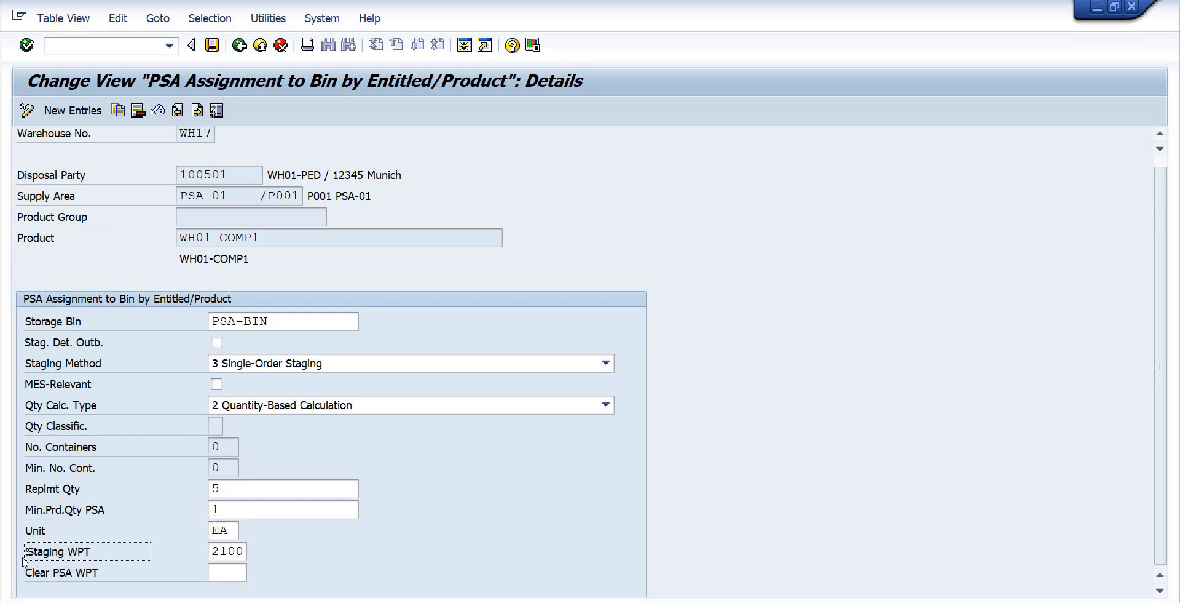
left_click(209, 550)
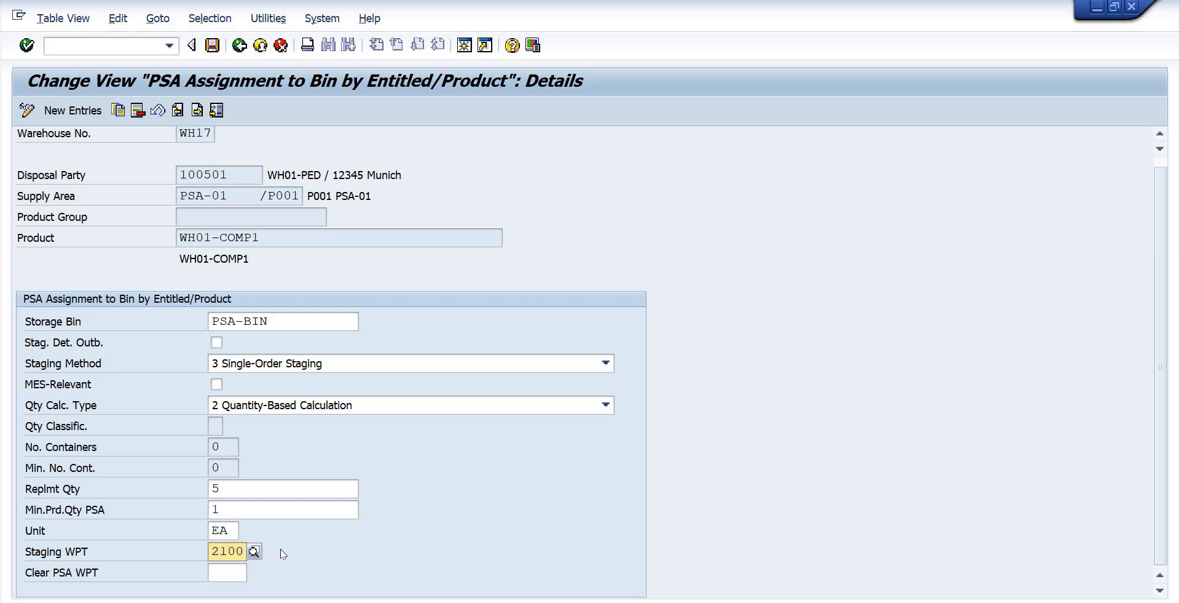
left_click(209, 551)
double_click(212, 551)
Leave the PSA assignment view and open SIMG - Implementation Activities from the favorites
left_click(239, 48)
left_click(239, 46)
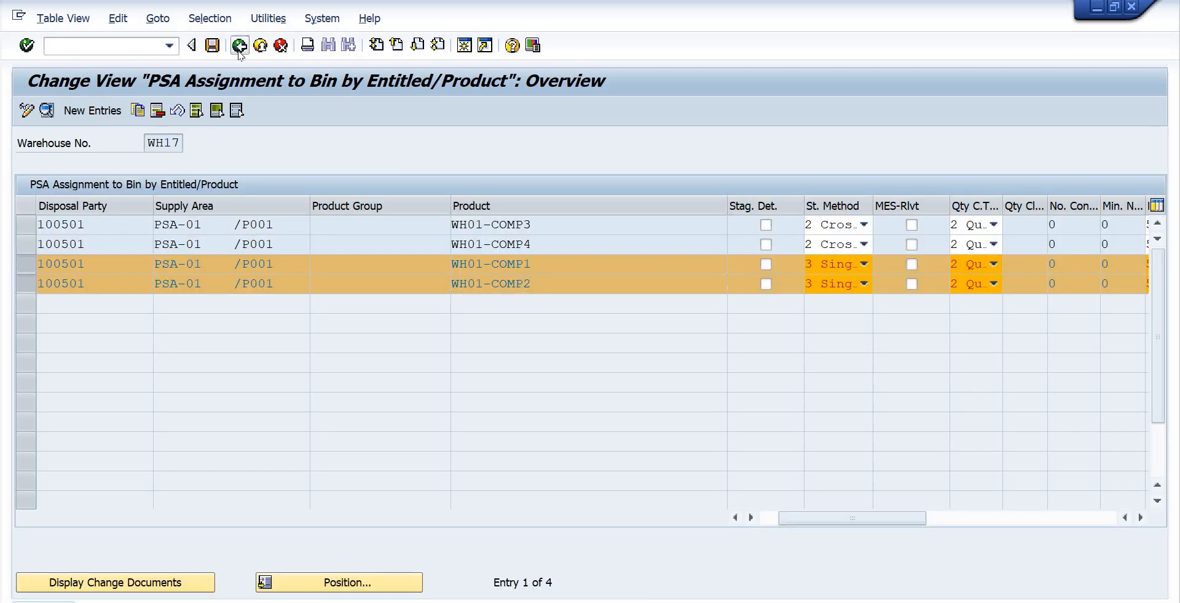
left_click(426, 343)
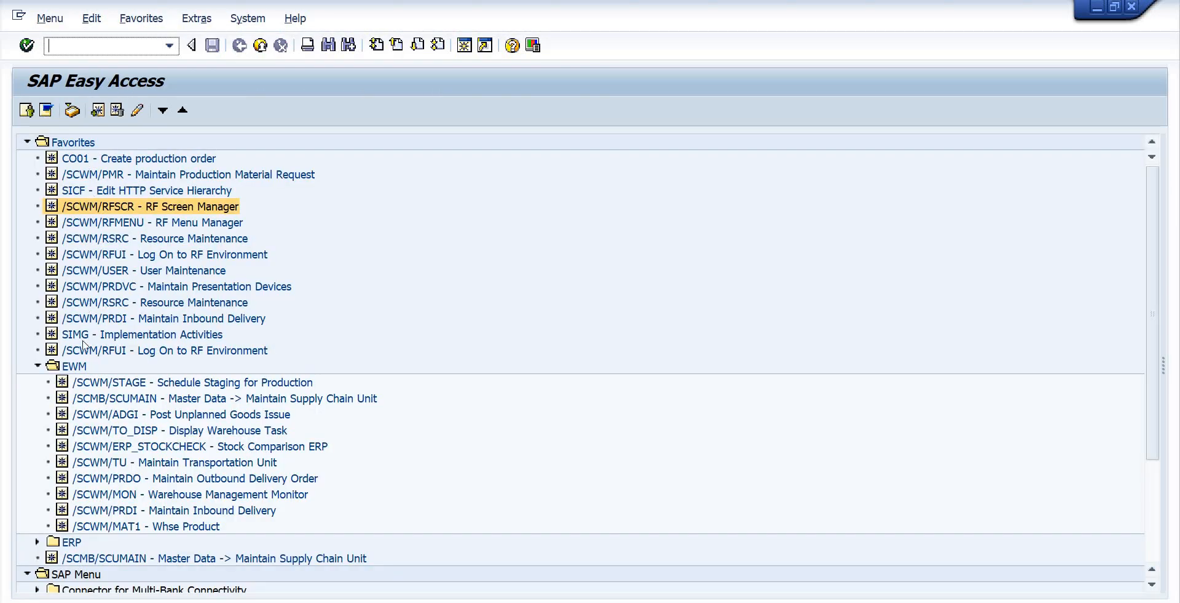
double_click(89, 336)
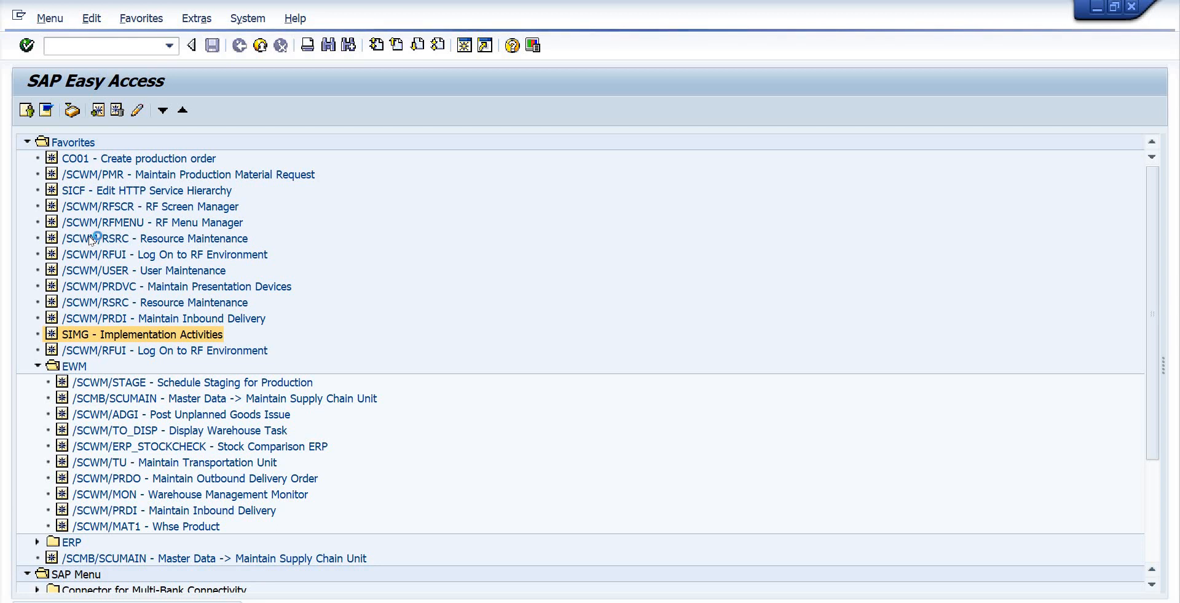
left_click(145, 399)
In the IMG, expand SCM Extended Warehouse Management, Extended Warehouse Management, Goods Issue Process down to Strategies
scroll(147, 401, "down", 5)
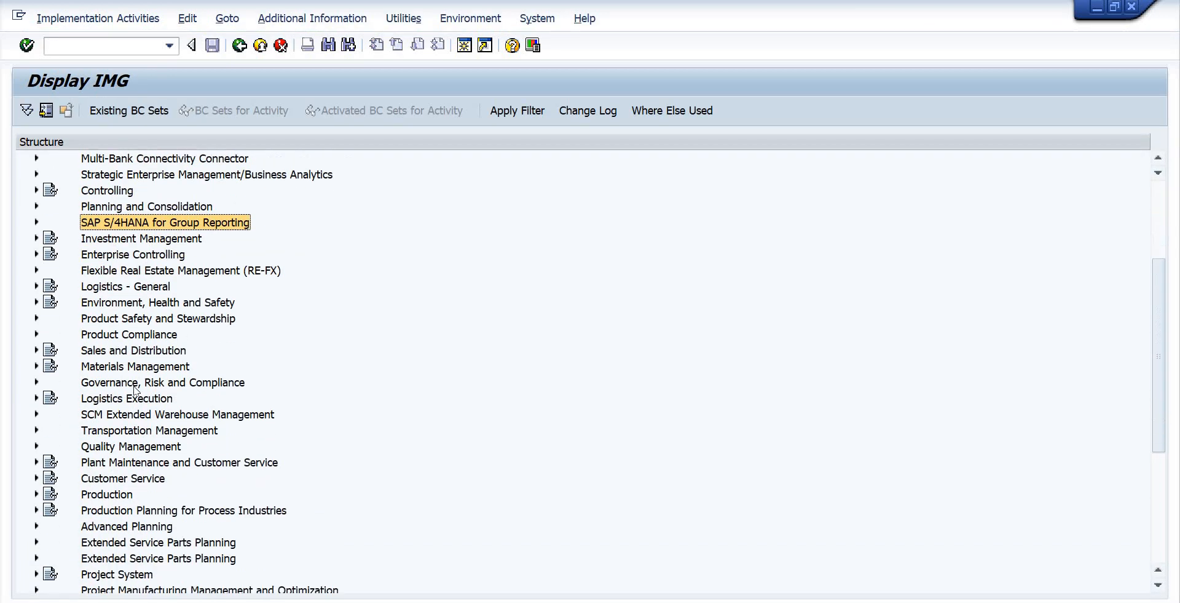
double_click(171, 366)
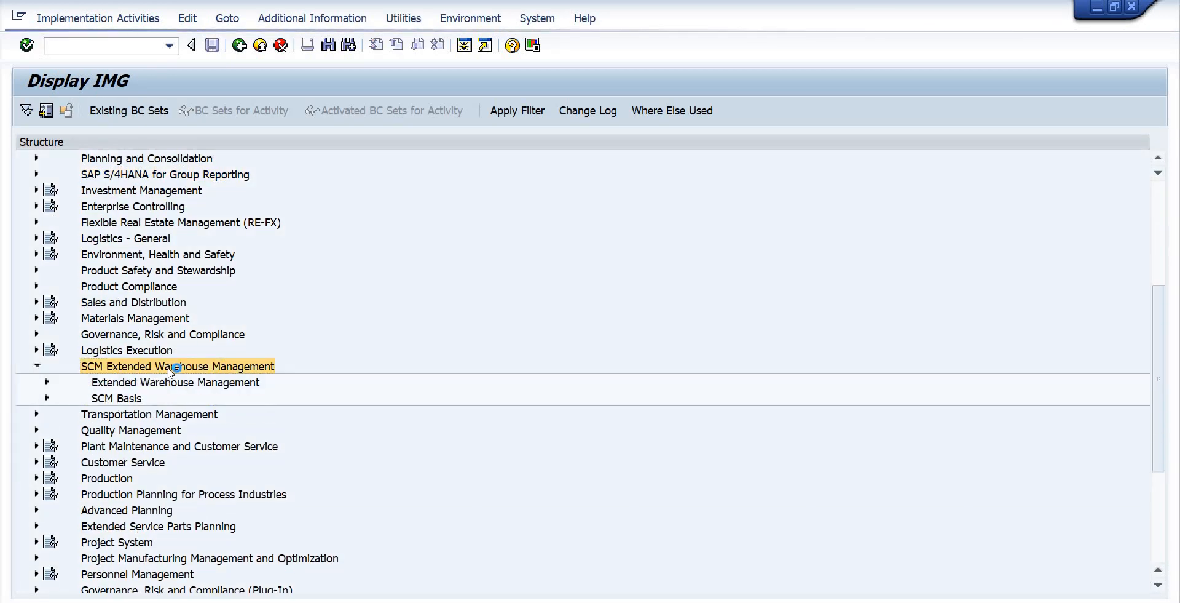
double_click(171, 382)
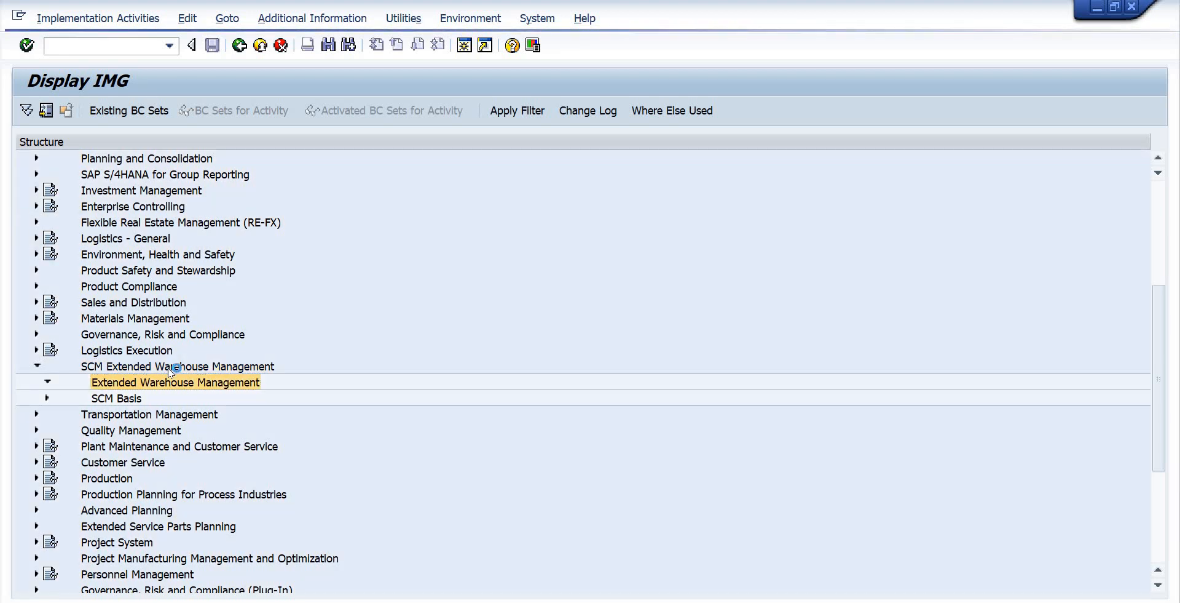
key("Down")
key("Down")
key("Down")
key("Right")
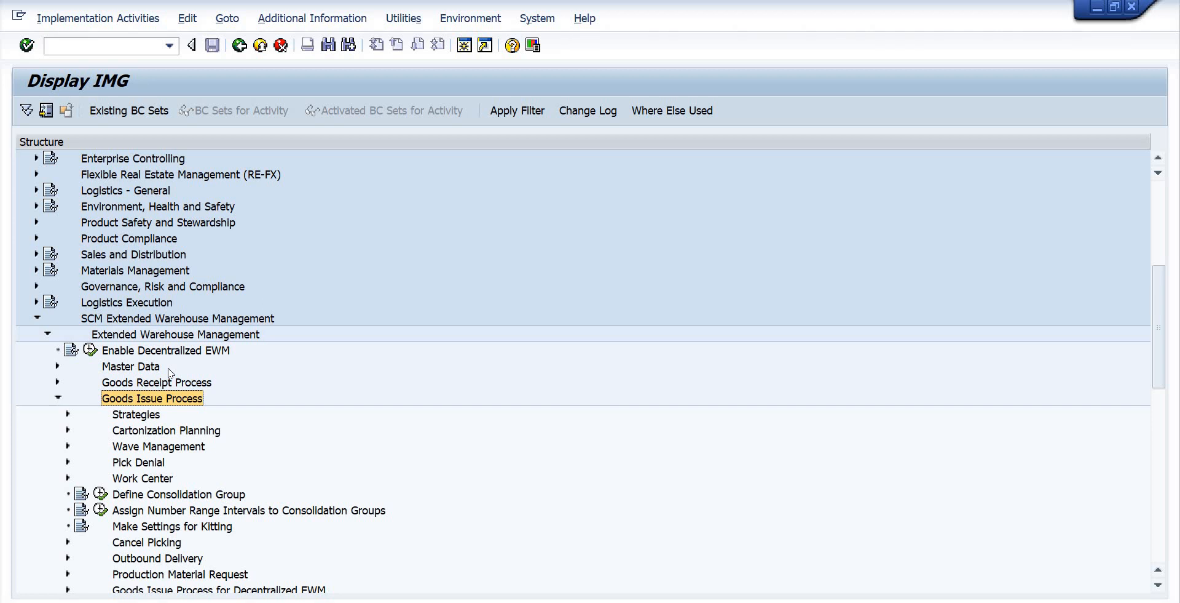
key("Down")
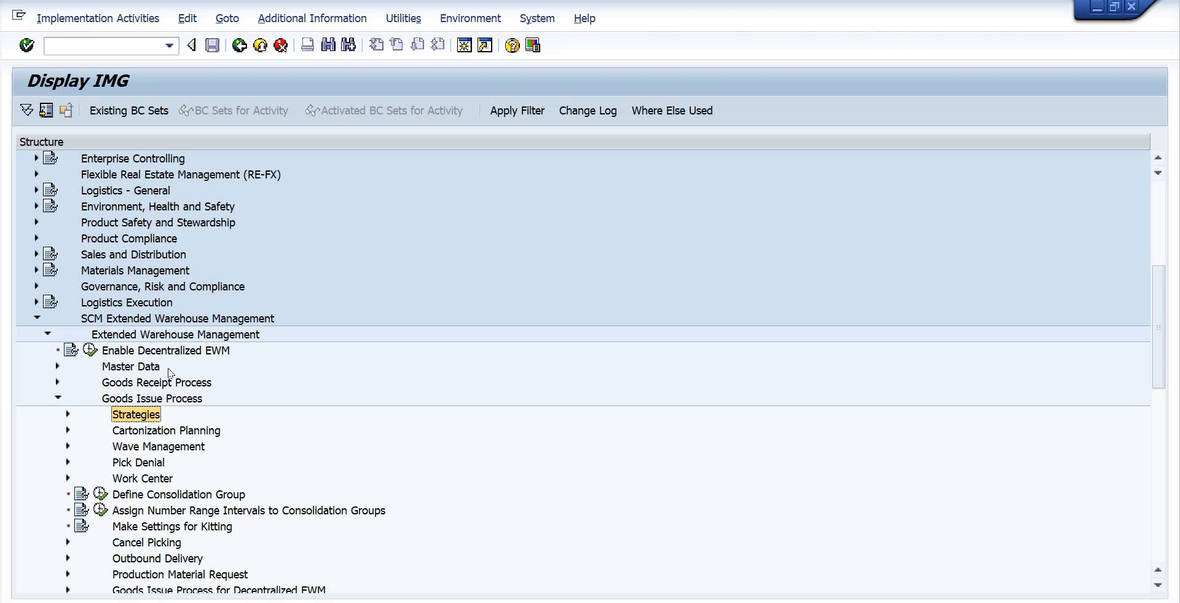
key("Right")
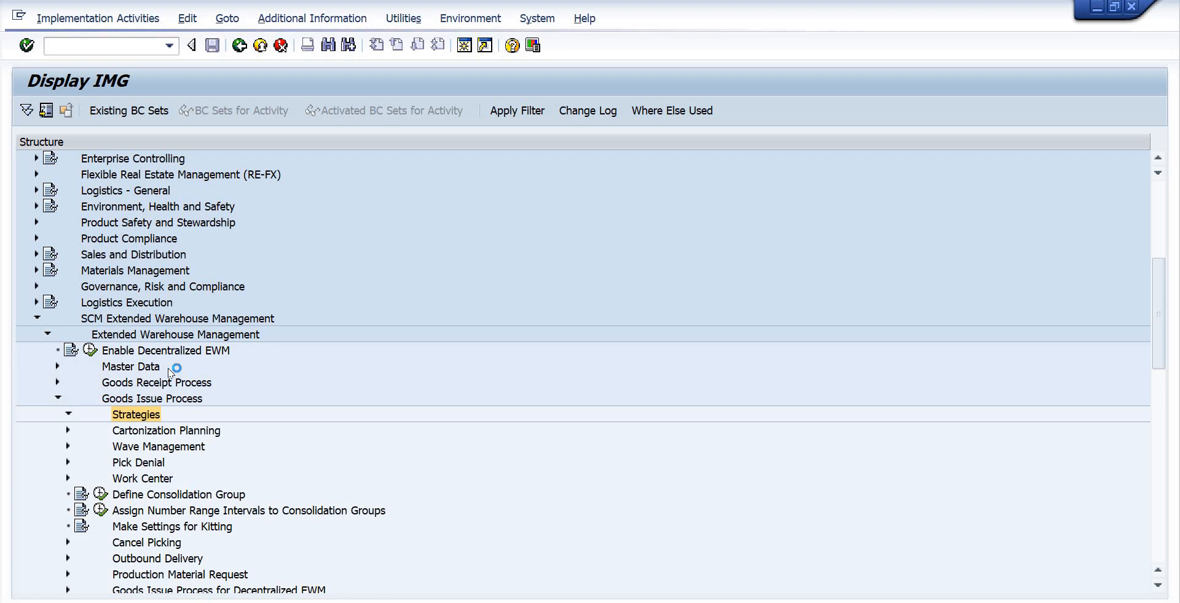
Open the Determine Storage Type Search Sequence for Stock Removal activity under Strategies
key("Down")
key("Down")
key("Down")
key("Down")
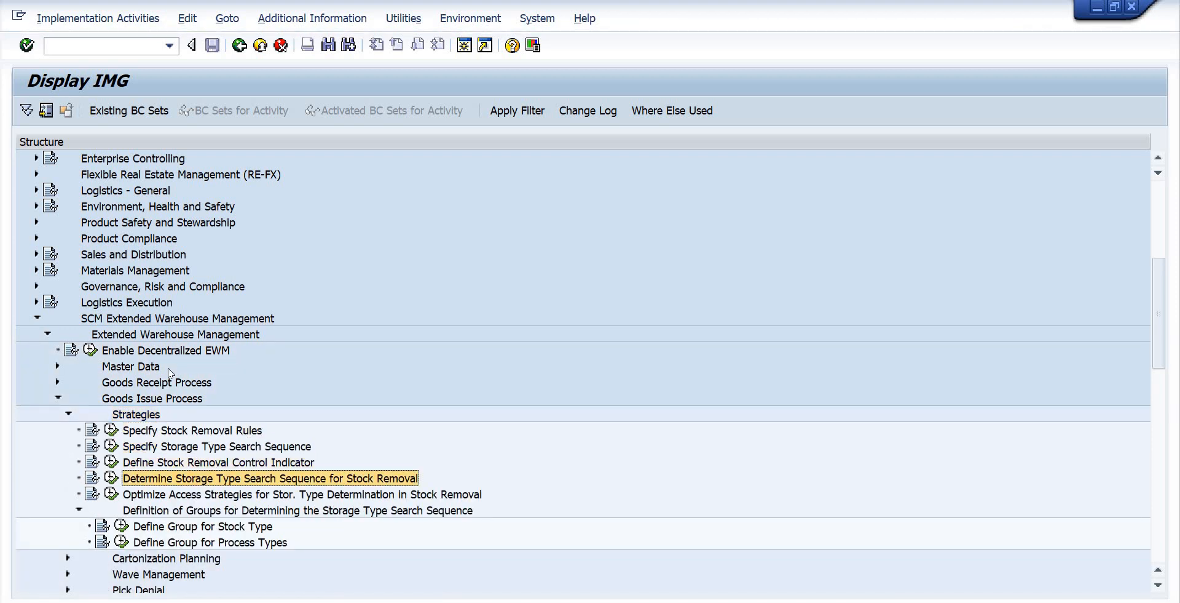
key("Left")
key("Return")
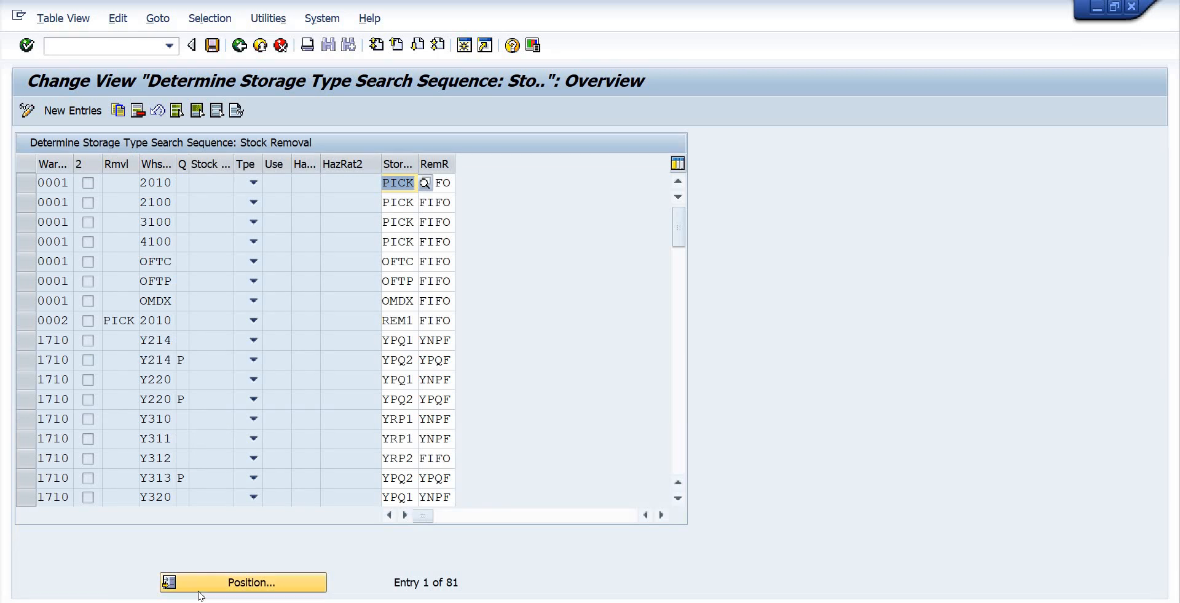
Position the stock removal list at warehouse WH17 and process type 2100
left_click(219, 580)
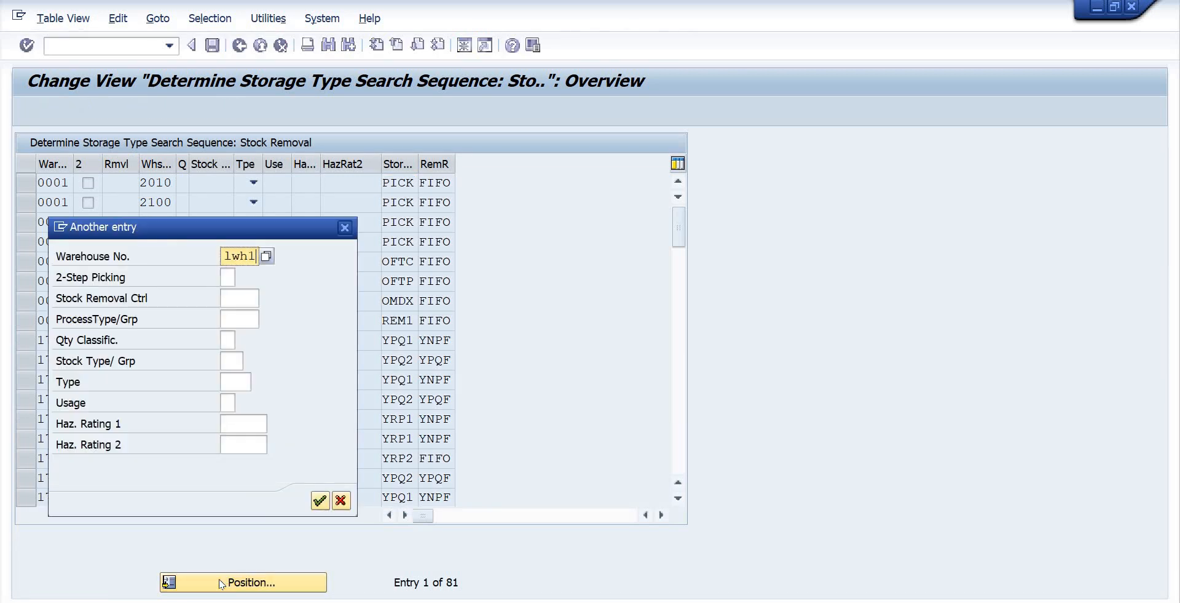
key("BackSpace")
key("BackSpace")
key("BackSpace")
key("BackSpace")
type("w1h")
key("BackSpace")
key("BackSpace")
type("h17")
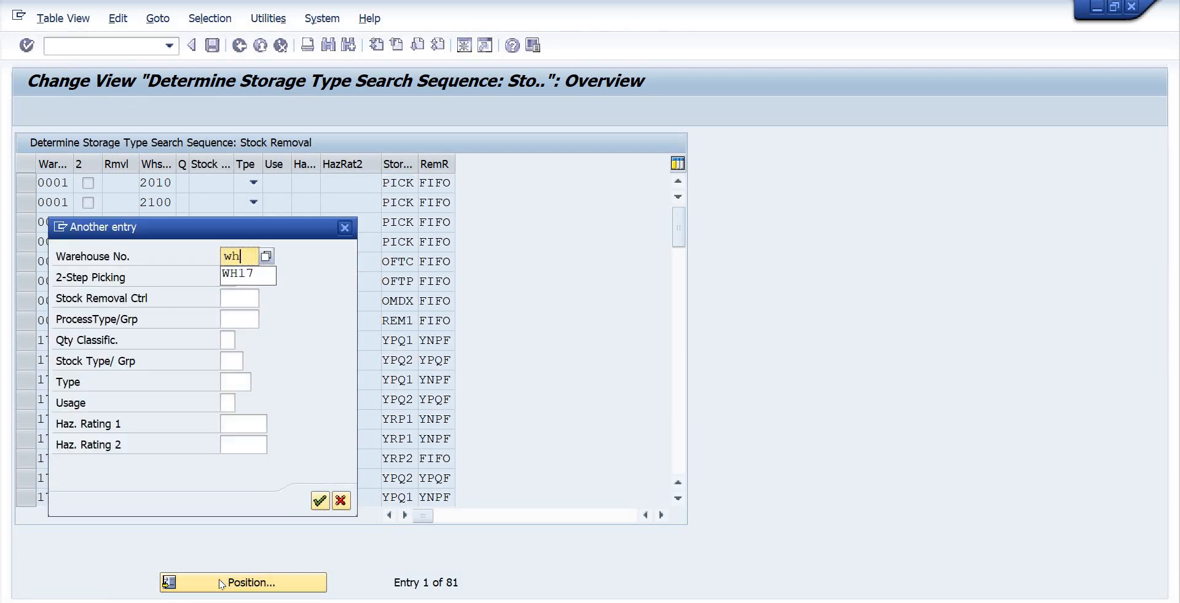
left_click(253, 317)
type("2100")
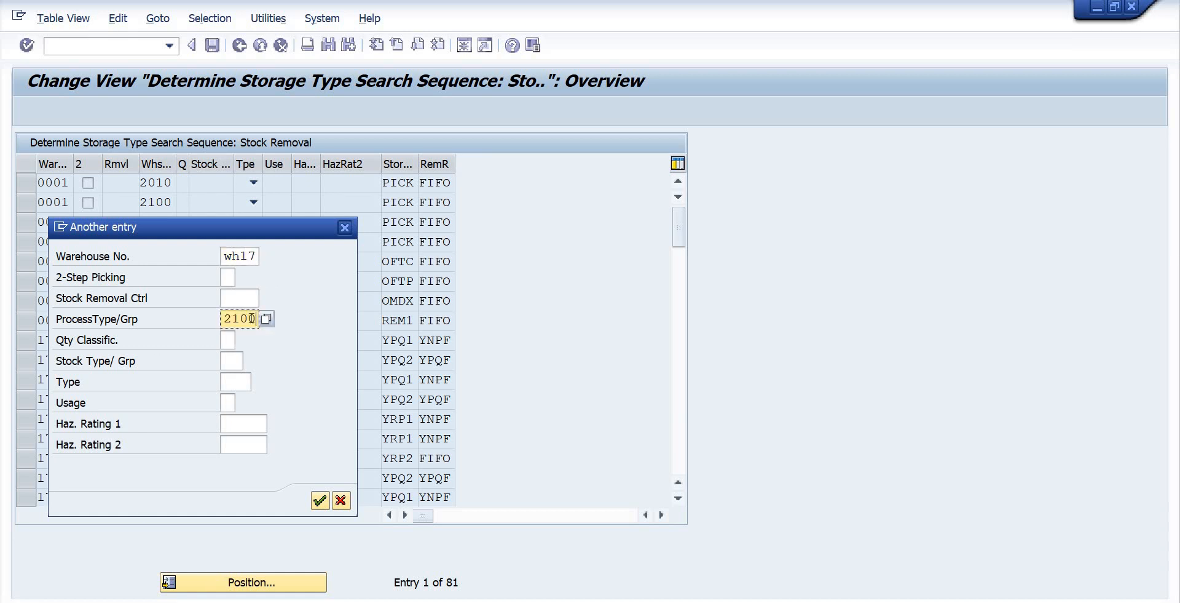
left_click(319, 499)
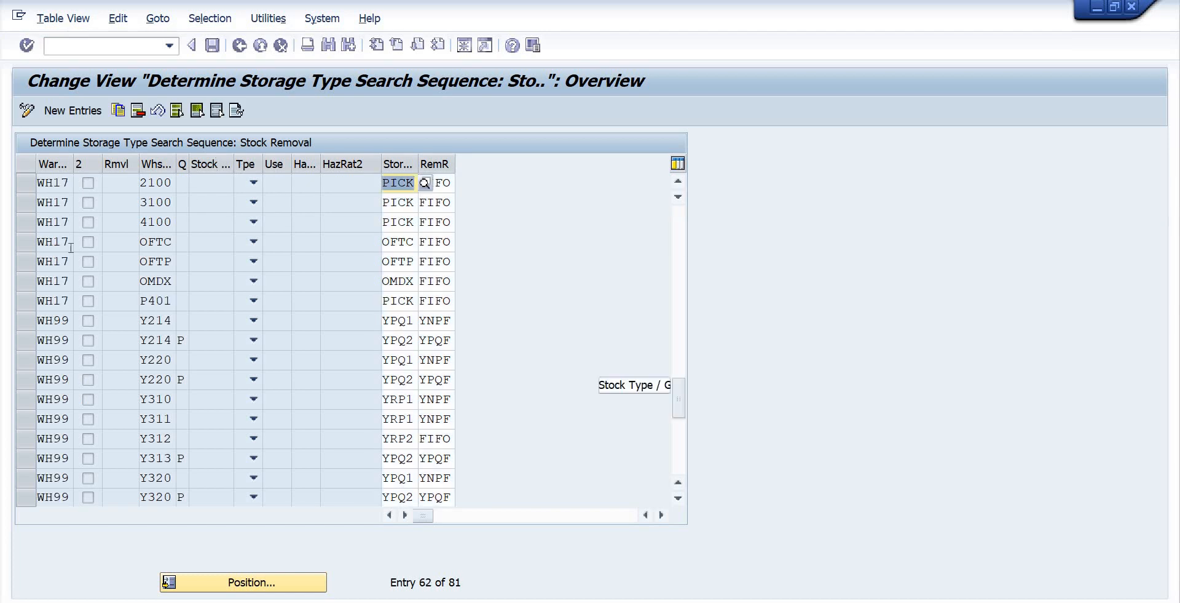
Examine the search sequence and removal rule of the WH17 entry for process type 2100, widening both columns
left_click(27, 186)
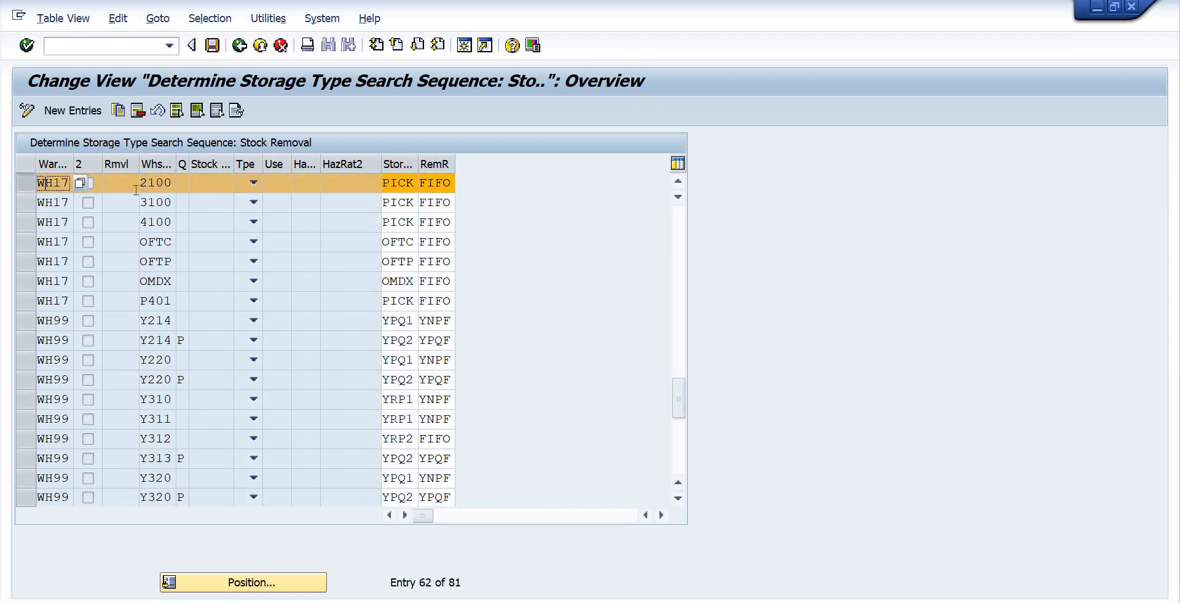
left_click(163, 183)
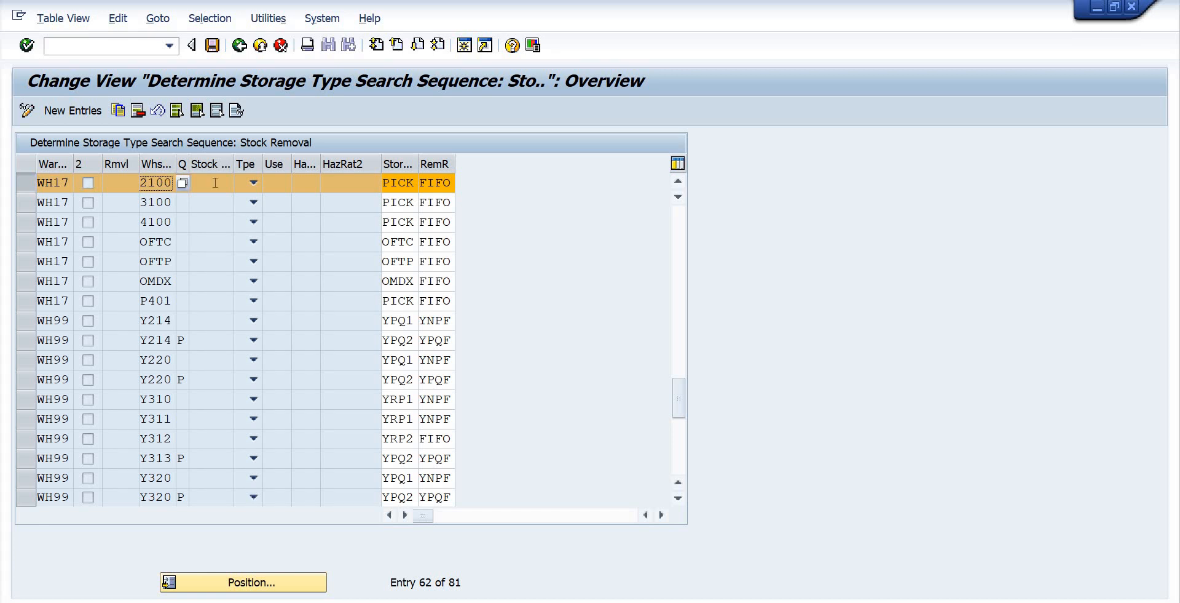
left_click_drag(417, 161, 508, 161)
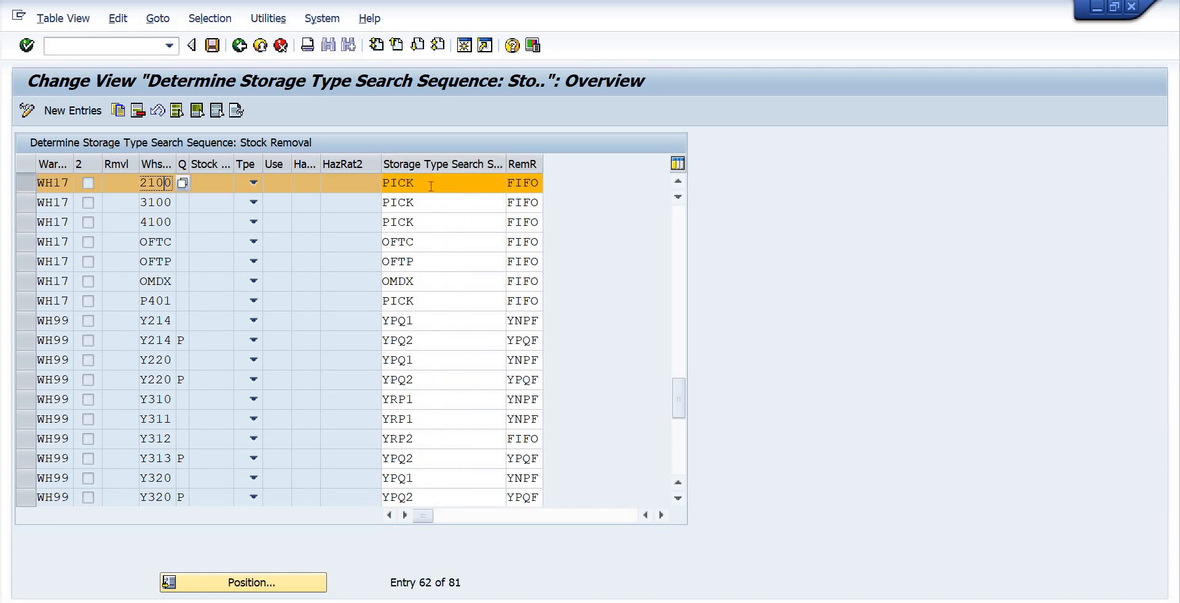
left_click(430, 186)
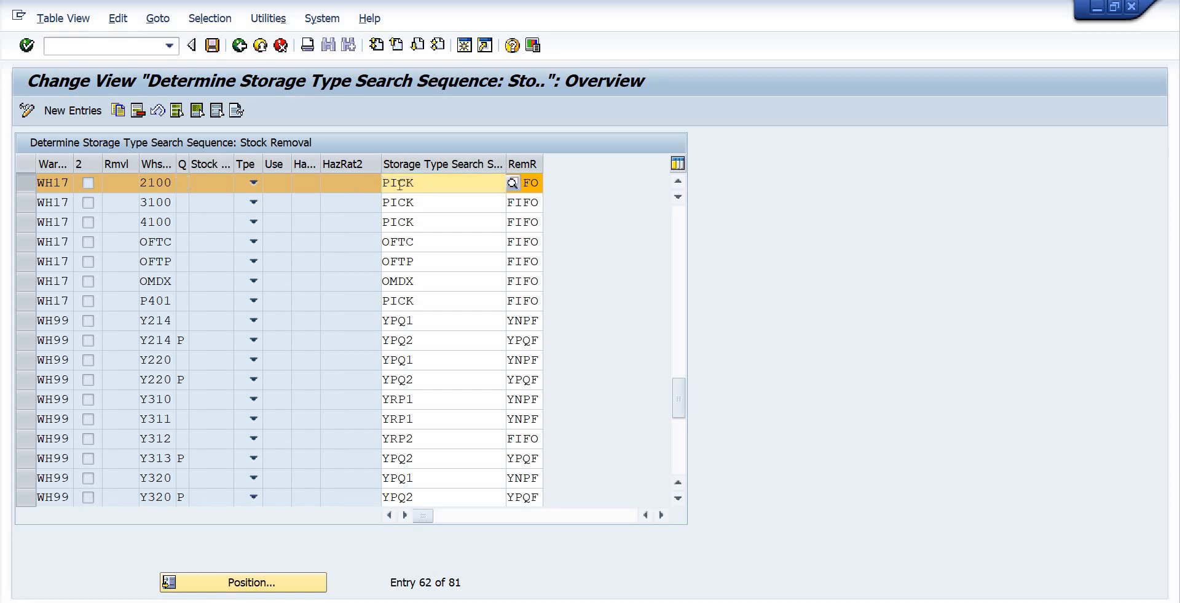
left_click_drag(542, 164, 607, 191)
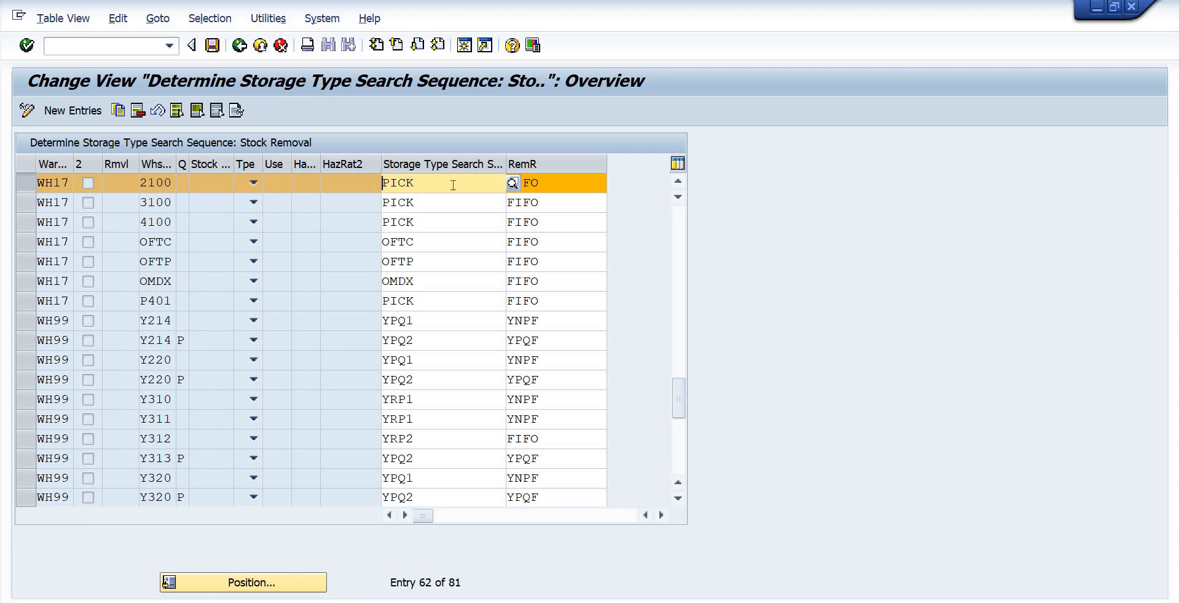
Open the Specify Storage Type Search Sequence activity and position its list at warehouse WH17 and sequence PICK
left_click(240, 47)
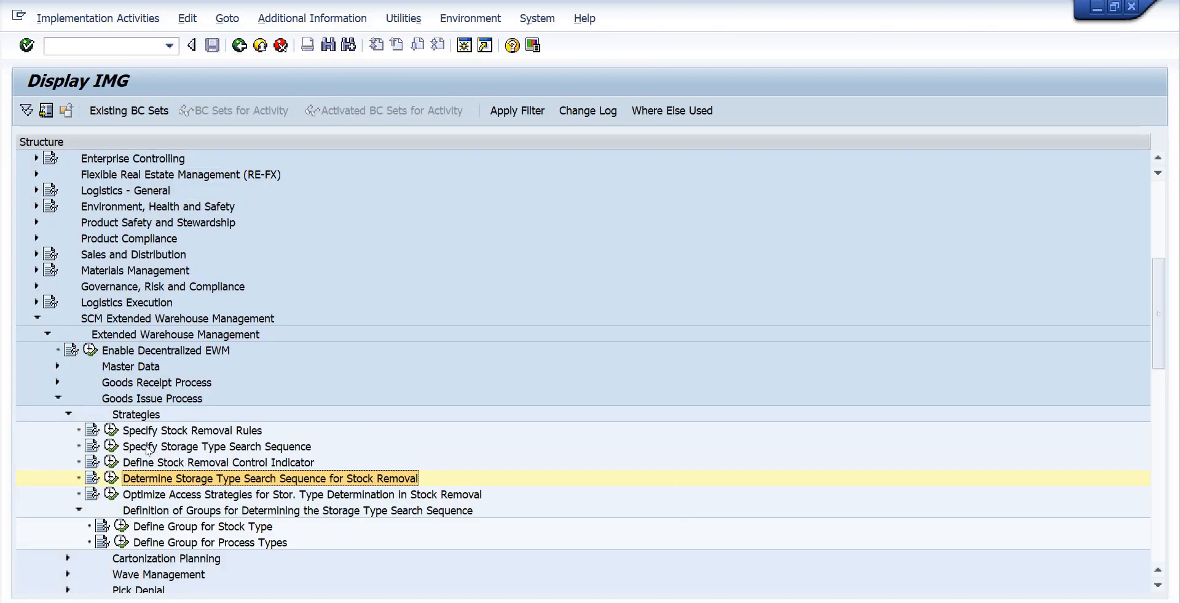
double_click(148, 447)
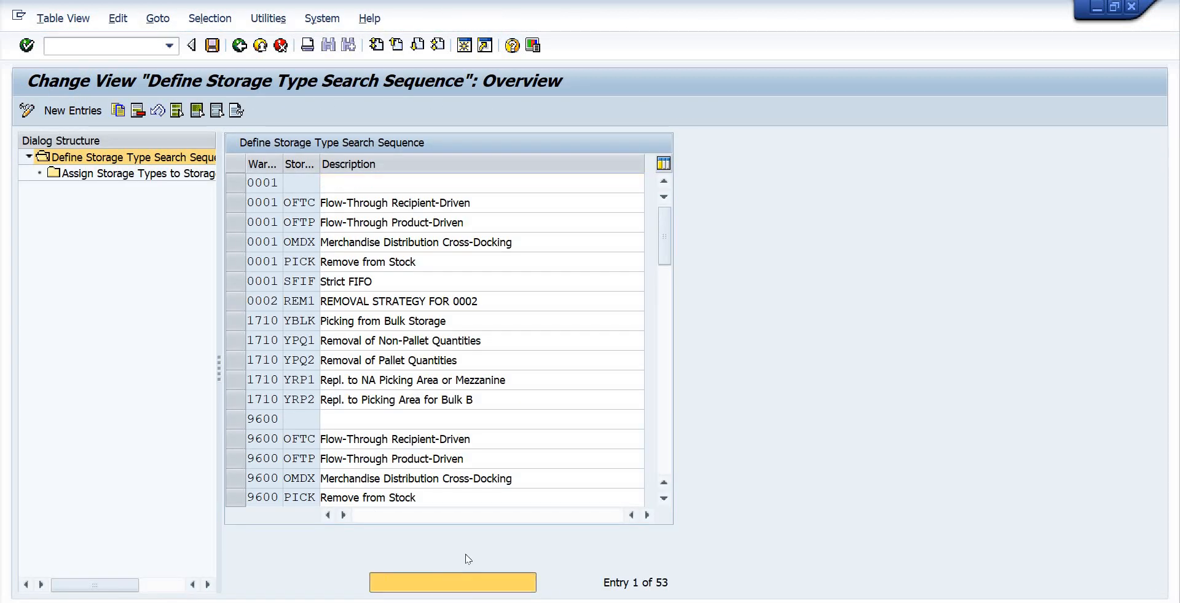
left_click(463, 577)
type("wh17")
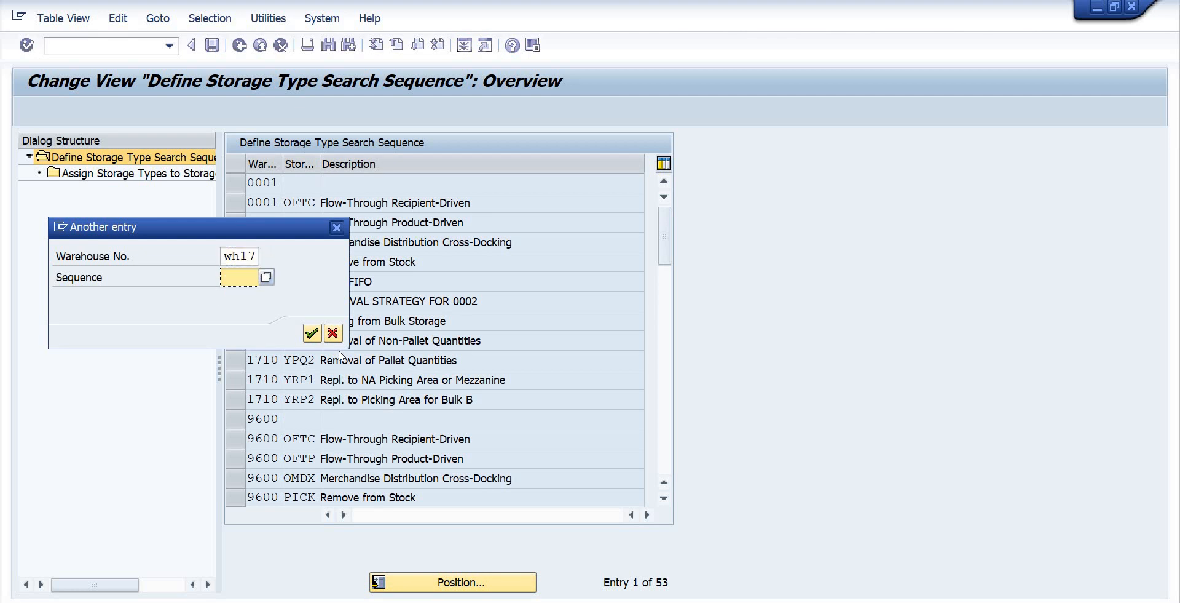
type("PICK")
key("Return")
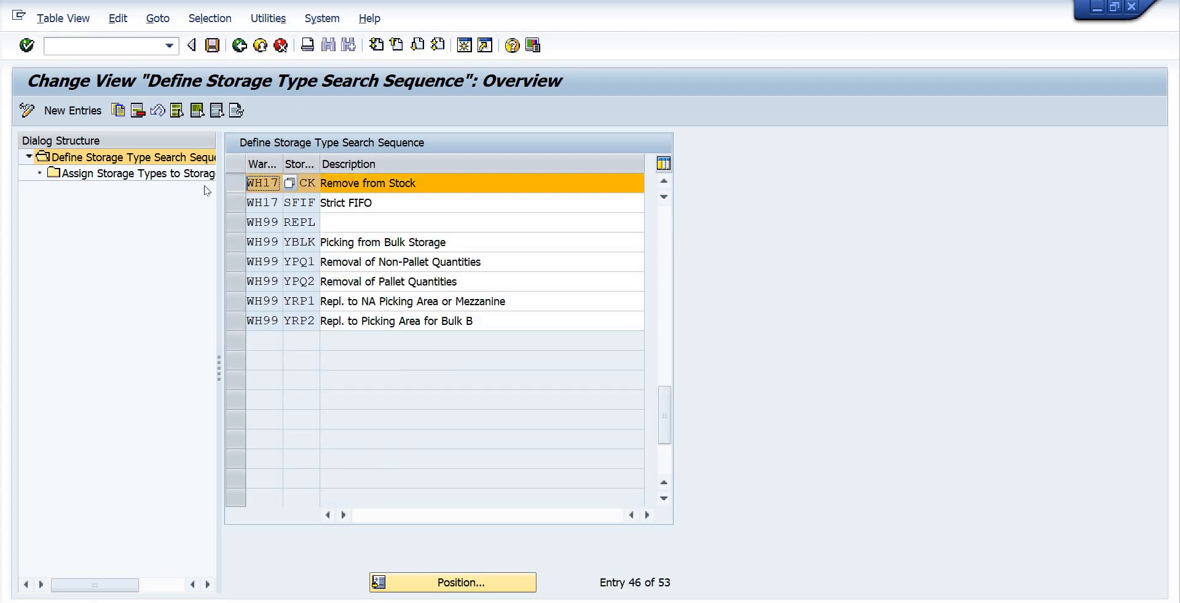
Examine the storage types assigned to the WH17 search sequence PICK, and return to the IMG
left_click(142, 175)
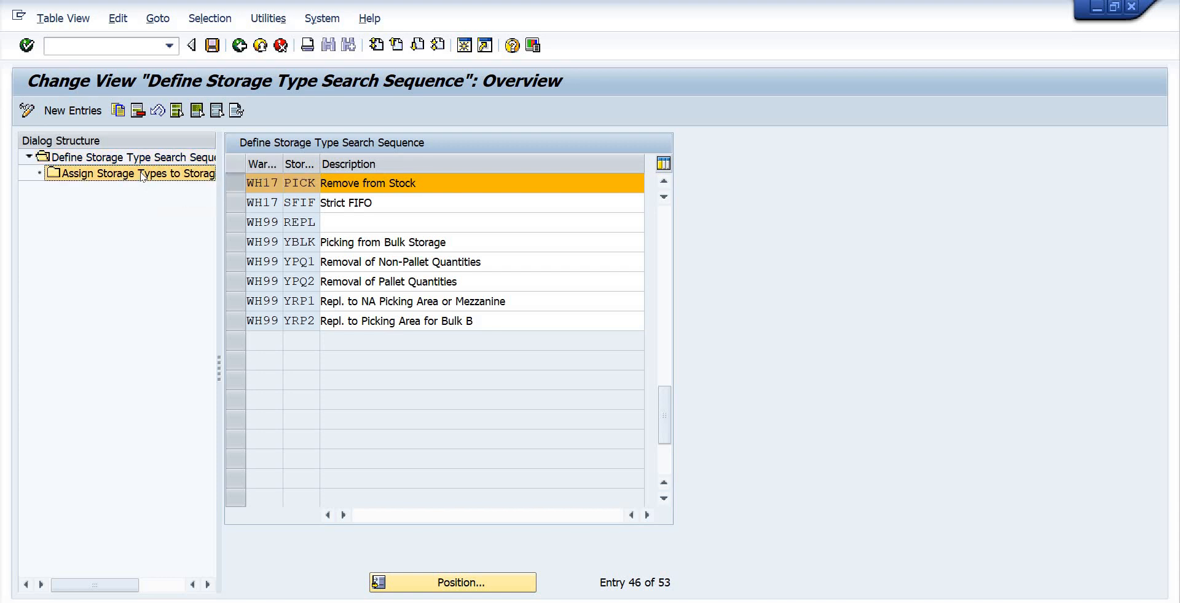
double_click(142, 176)
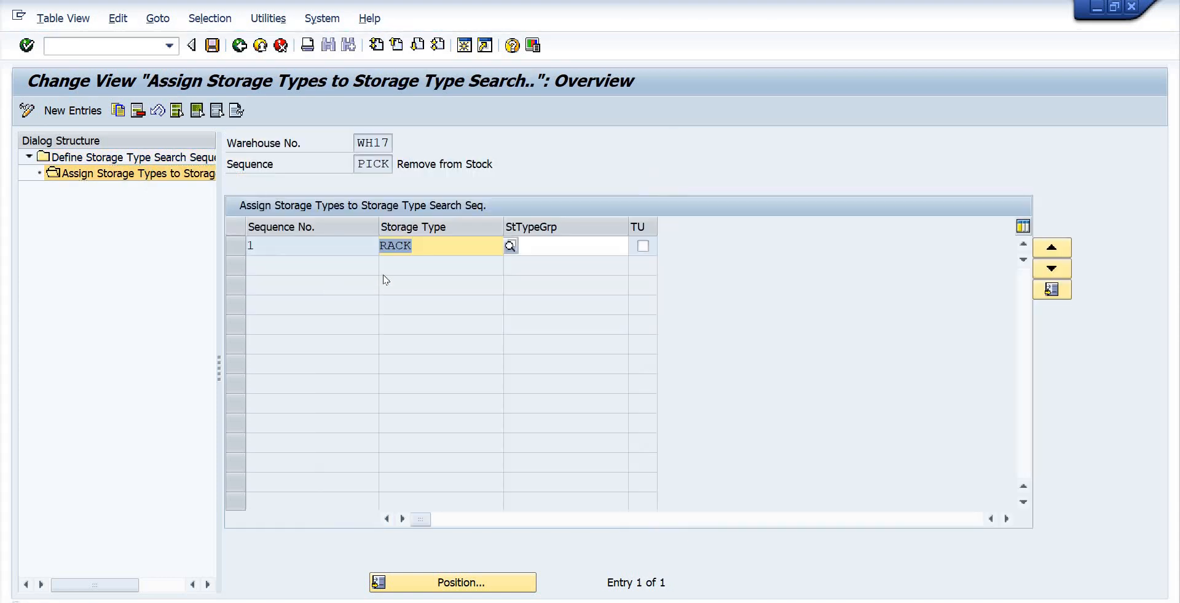
left_click(440, 245)
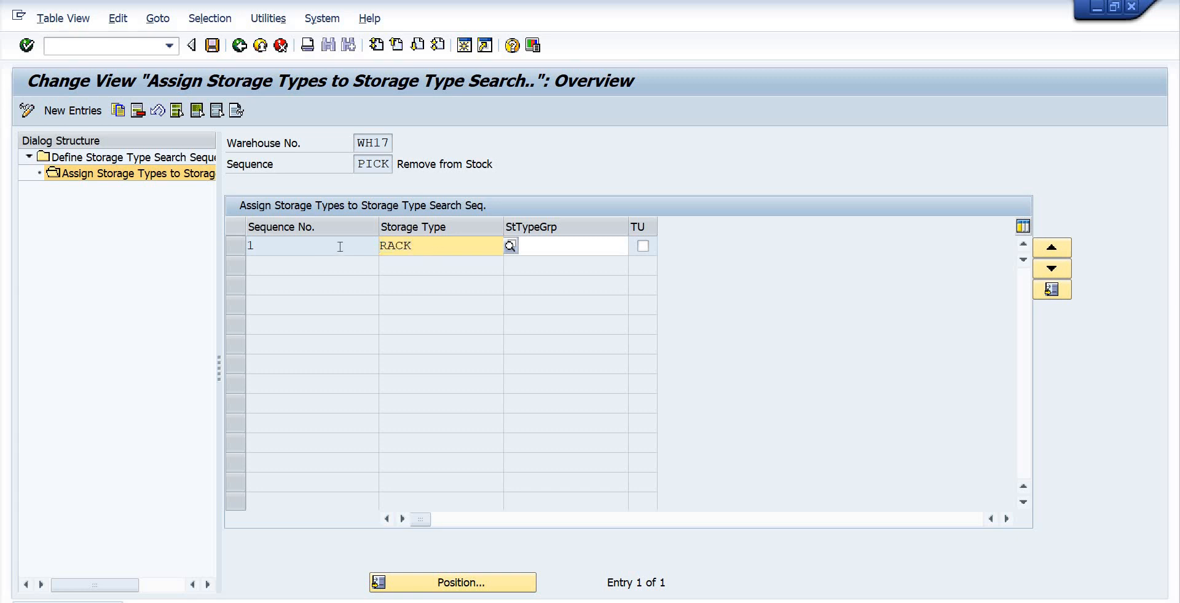
left_click_drag(455, 241, 345, 253)
left_click(560, 253)
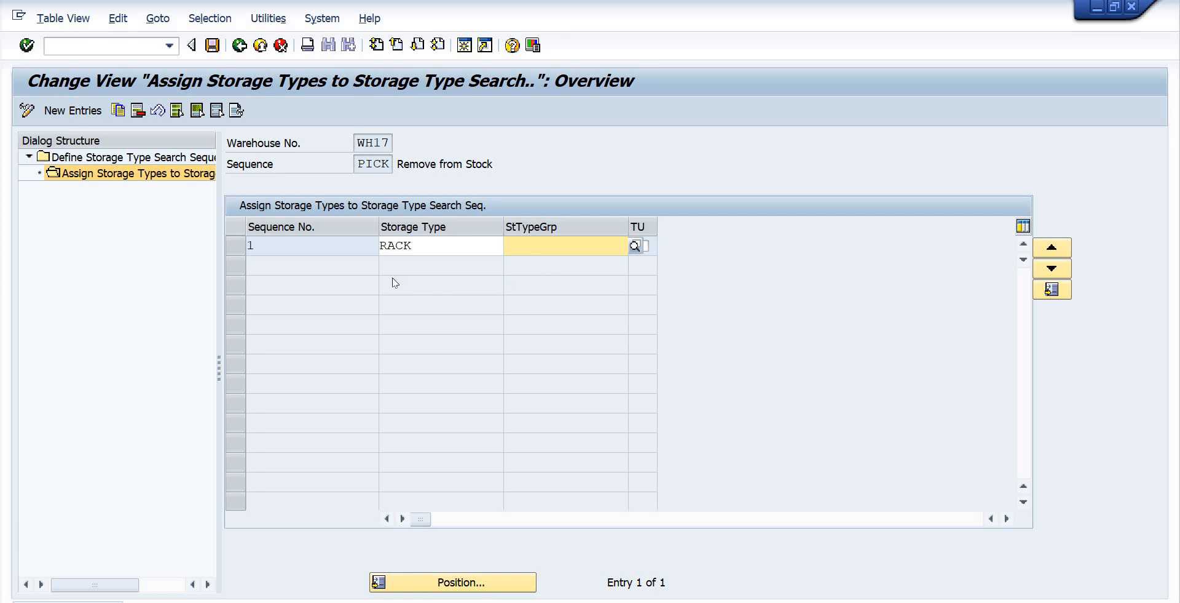
left_click_drag(454, 250, 297, 251)
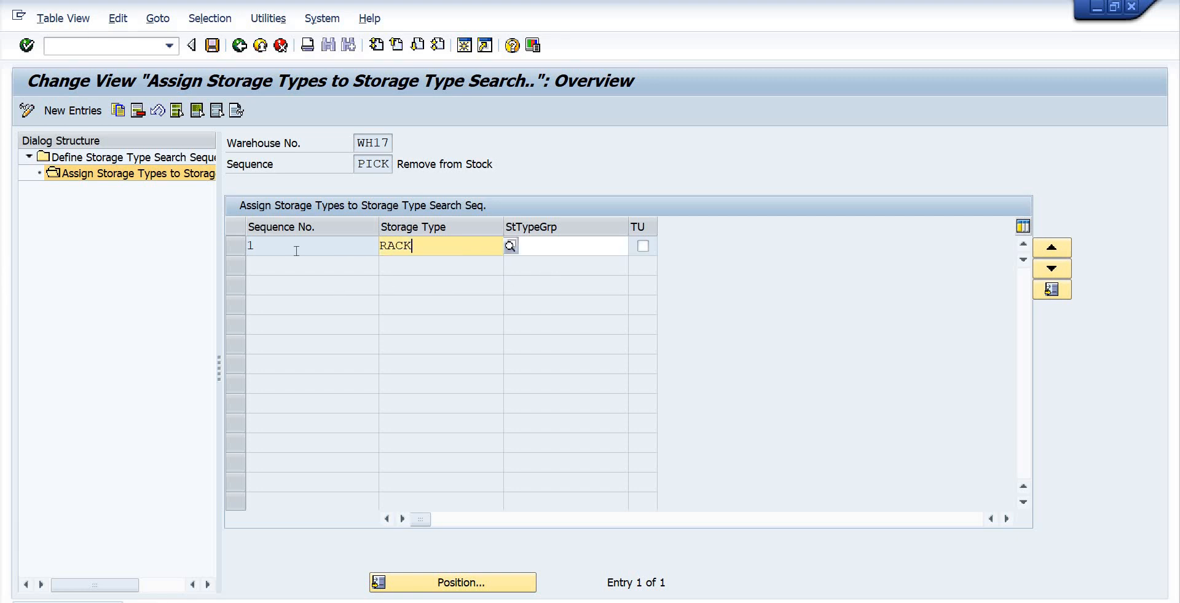
left_click(240, 48)
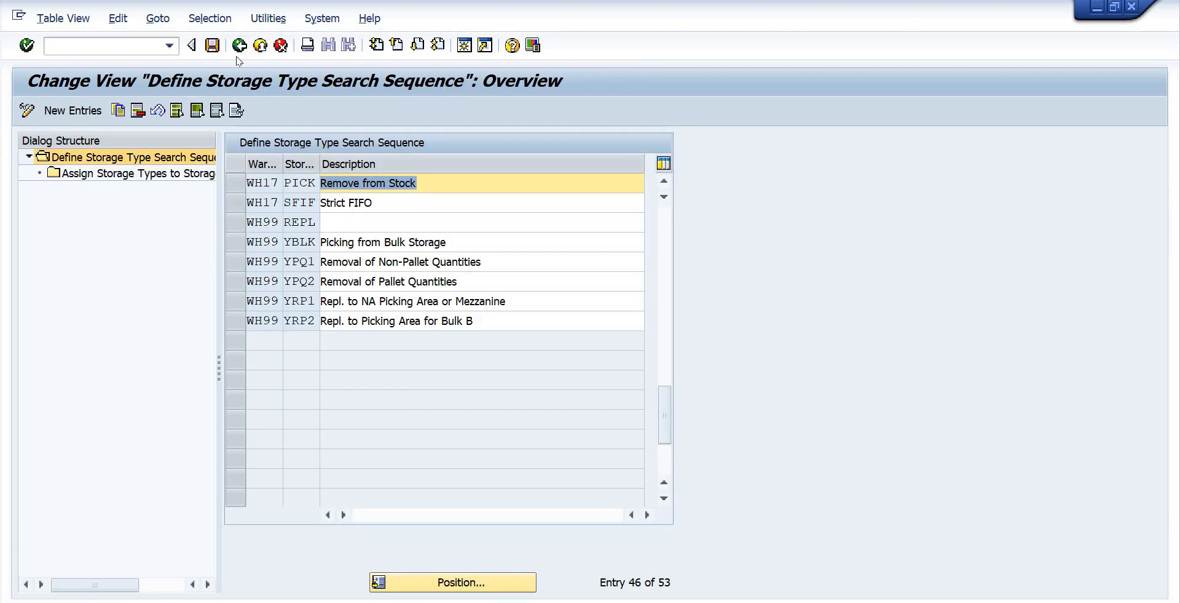
left_click(239, 48)
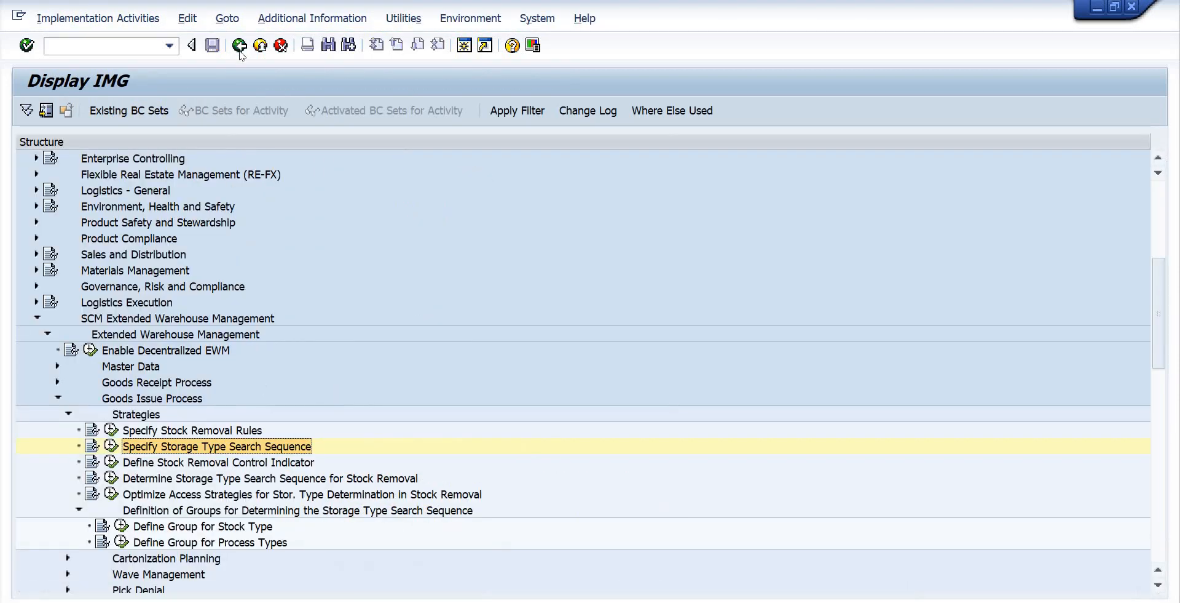
Restart the IMG from SIMG in the favorites and expand SCM Extended Warehouse Management down to Extended Warehouse Management
left_click(240, 50)
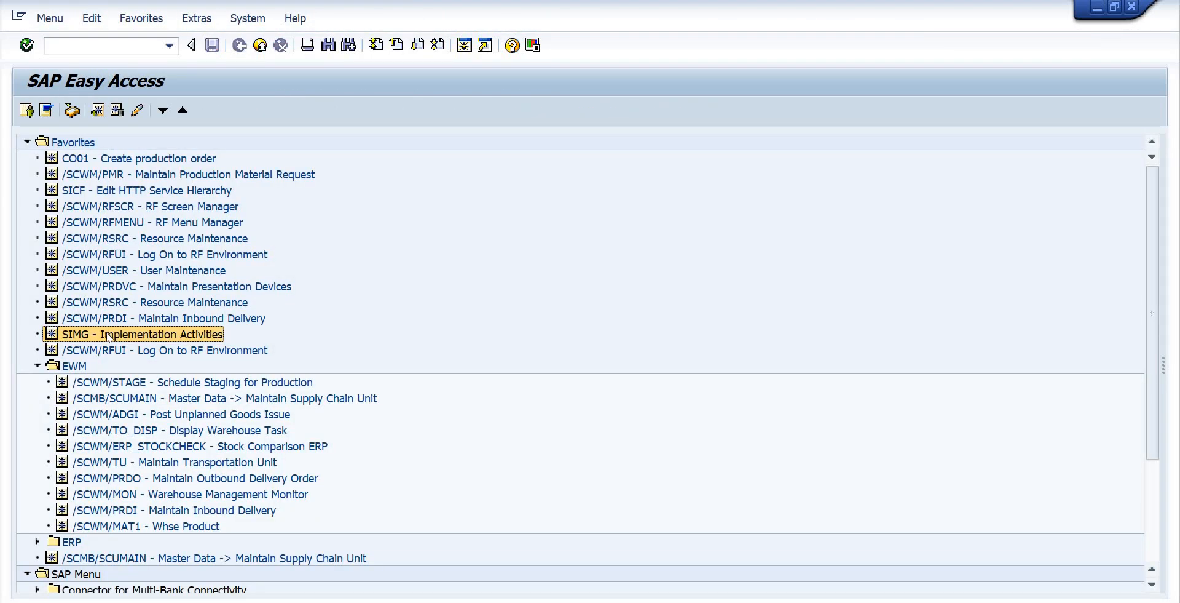
double_click(108, 336)
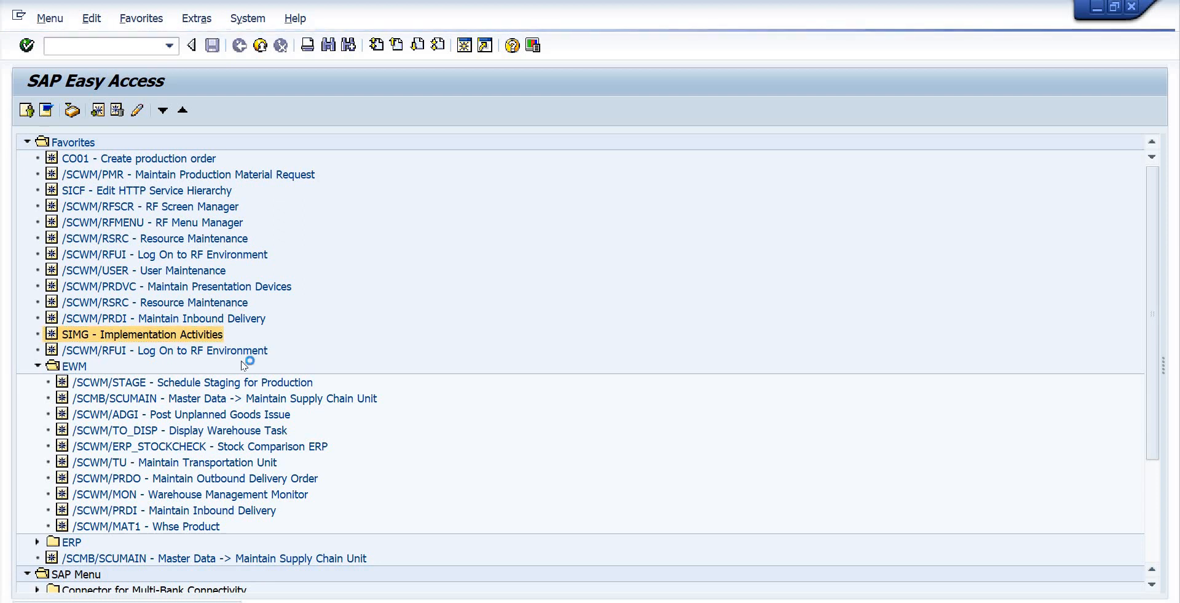
scroll(164, 404, "down", 4)
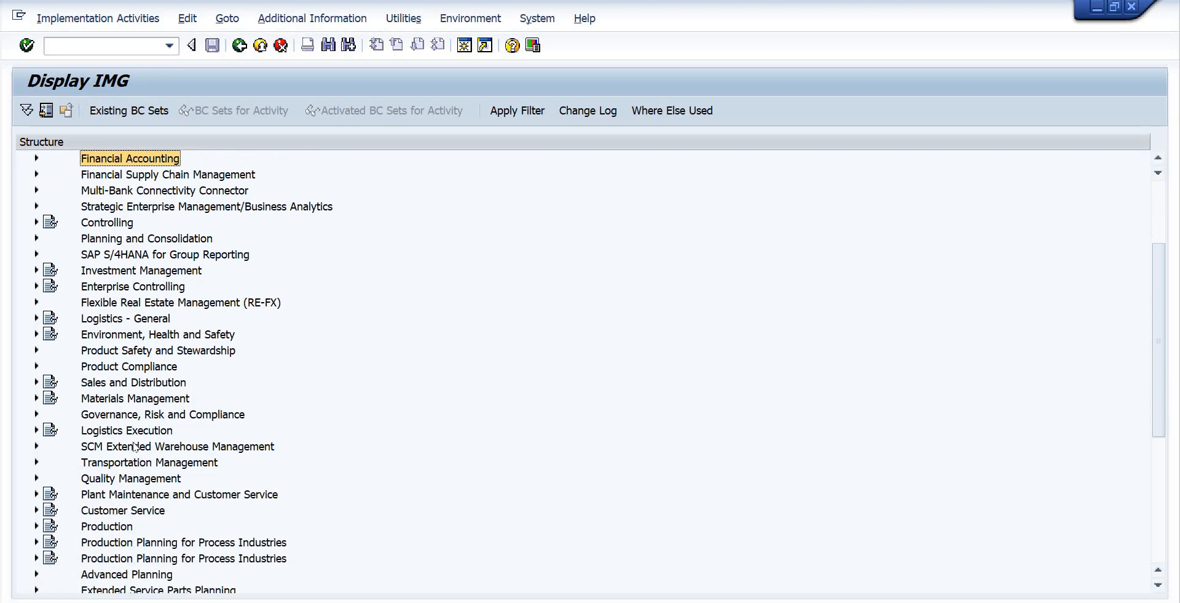
double_click(167, 398)
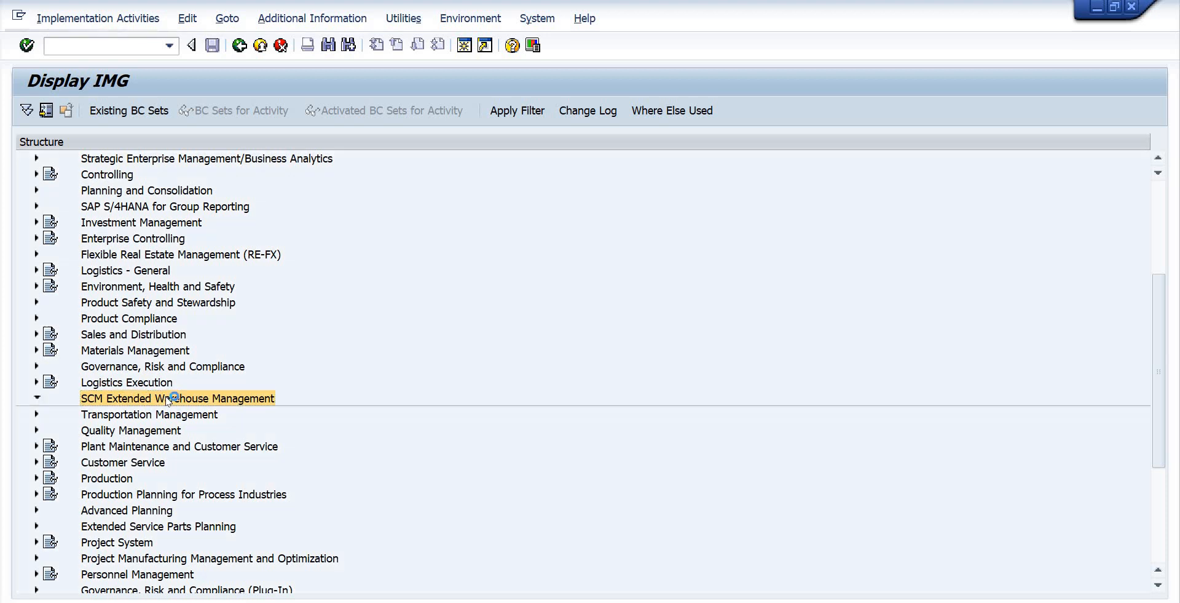
key("Down")
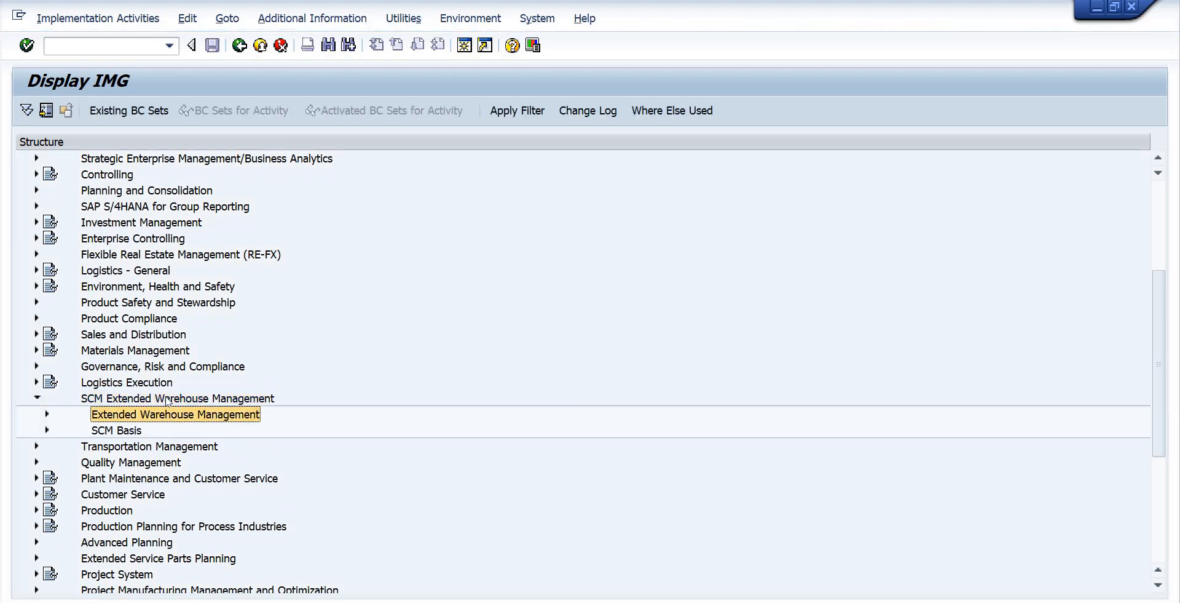
key("Right")
Expand the Interfaces node under Extended Warehouse Management
key("Down")
key("Down")
key("Down")
key("Down")
key("Down")
key("Down")
key("Down")
key("Down")
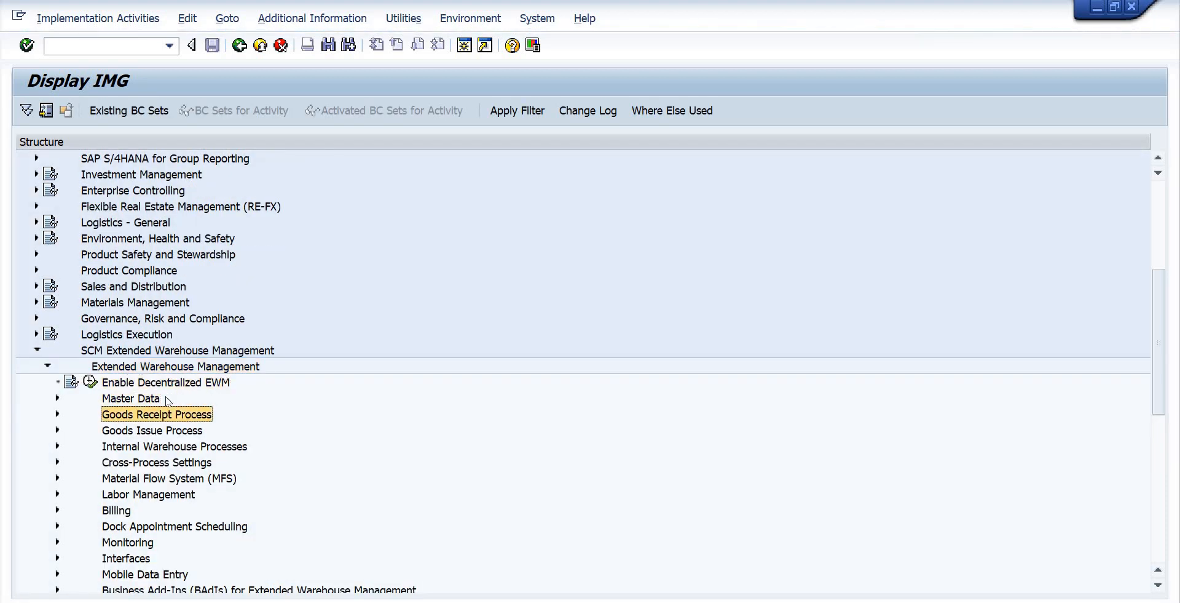
key("Down")
key("Down")
key("Down")
key("Down")
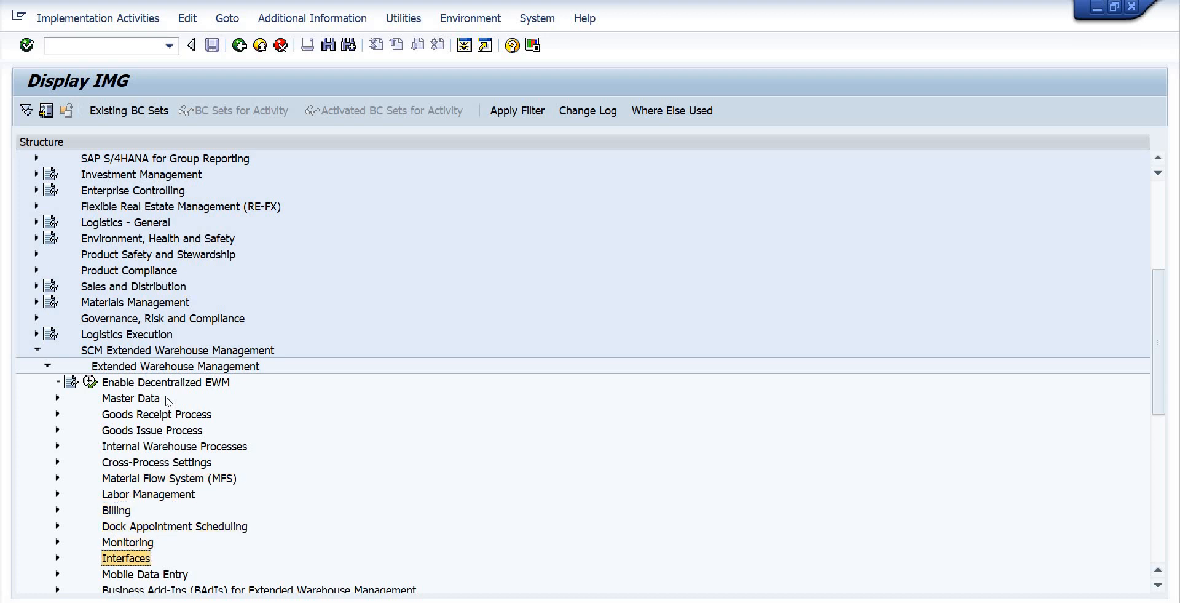
key("Right")
Expand ERP Integration under Interfaces and its Production node
key("Down")
key("Down")
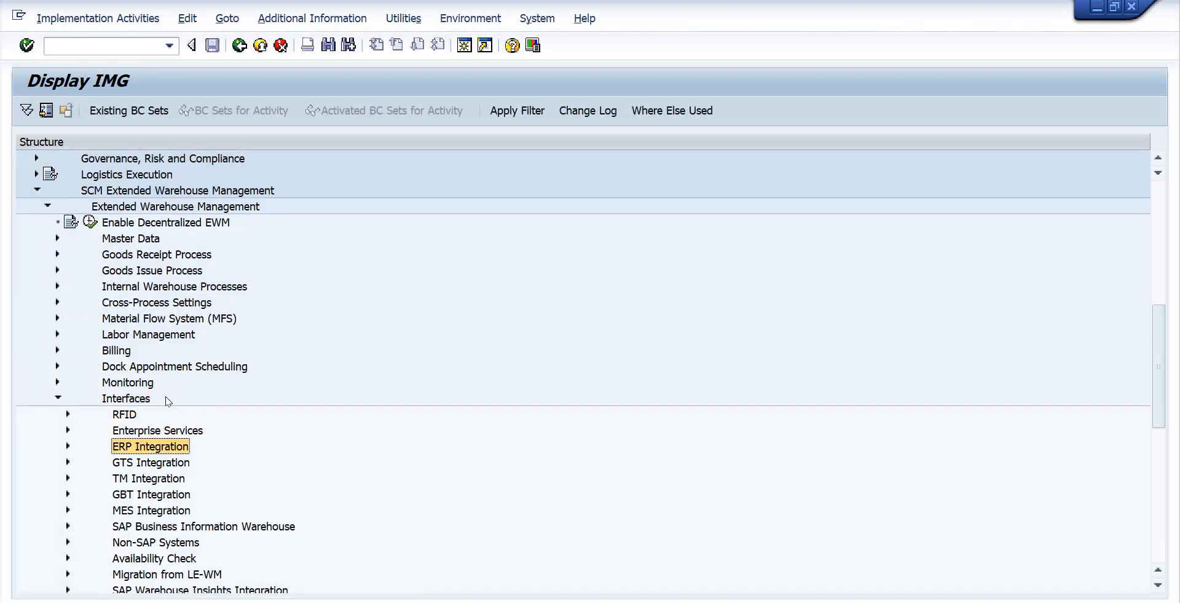
key("Right")
key("Down")
key("Down")
key("Down")
key("Down")
key("Down")
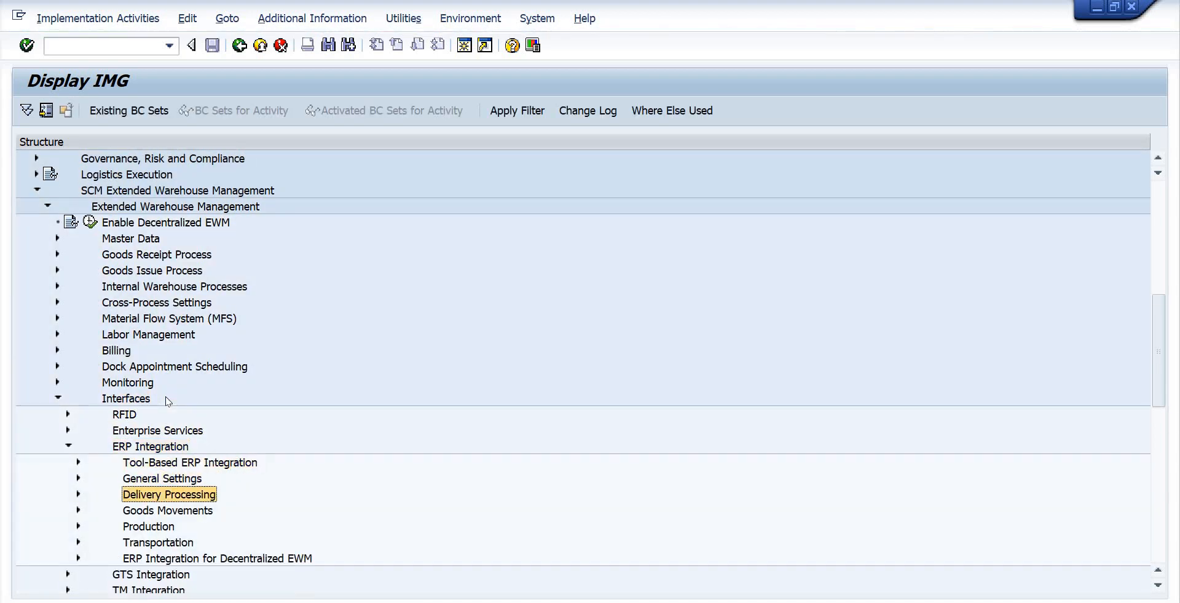
key("Right")
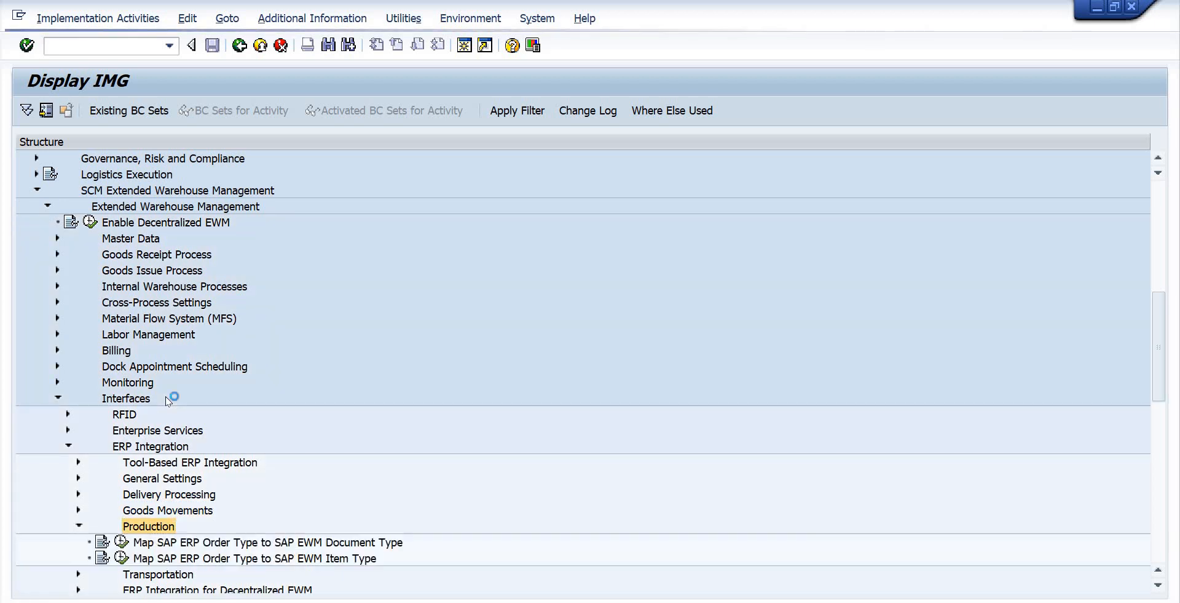
Open the Map SAP ERP Order Type to SAP EWM Document Type activity under Production
key("Down")
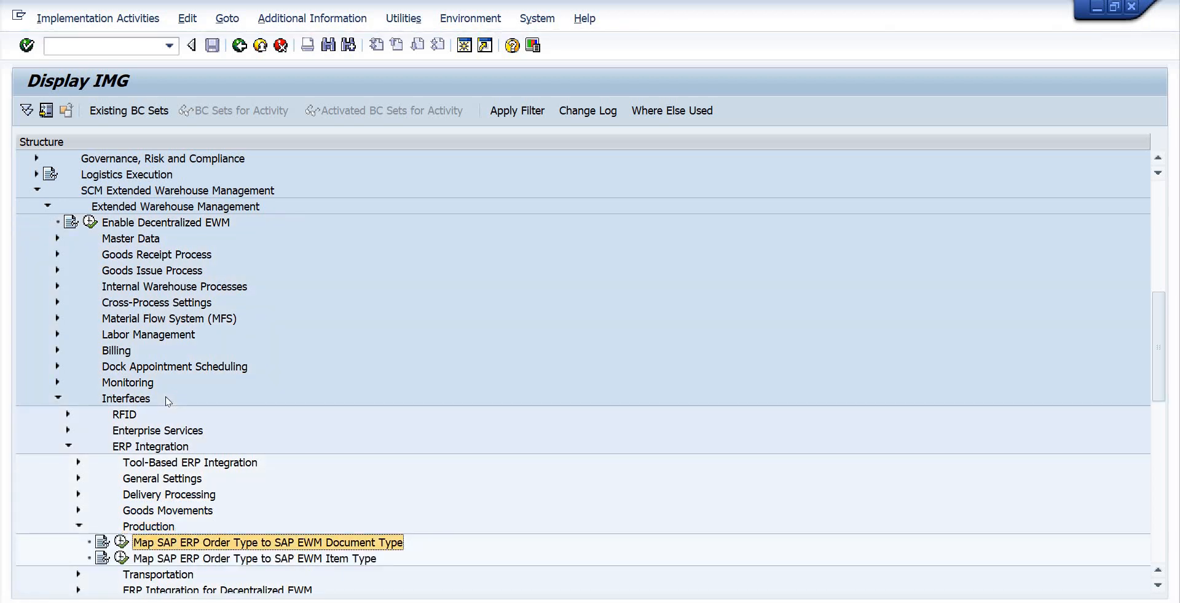
key("Left")
key("Return")
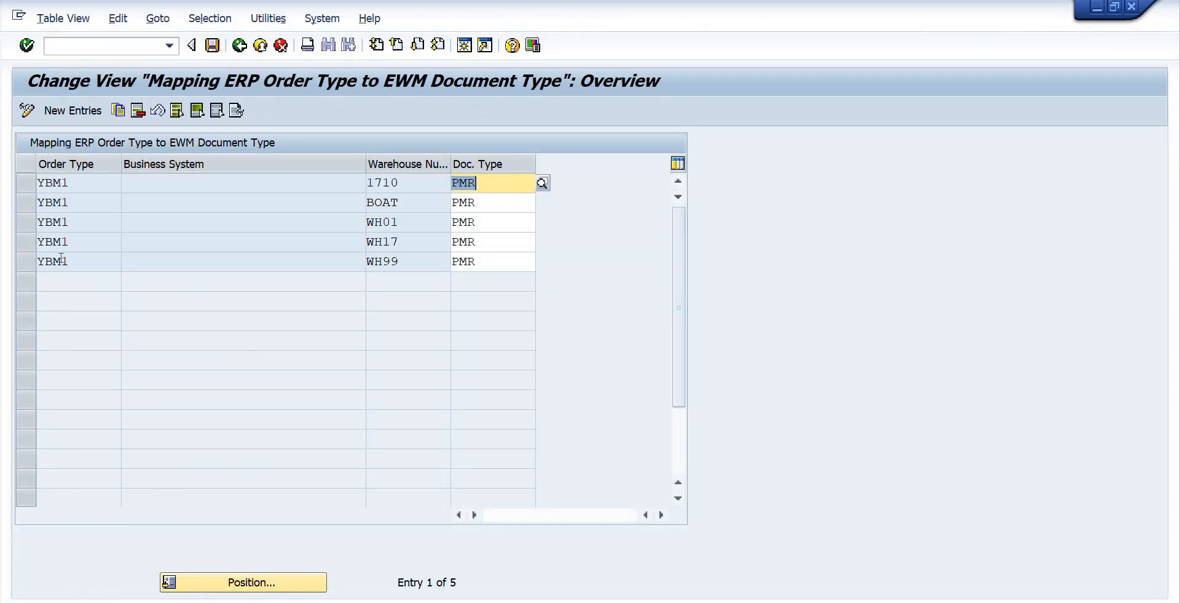
Examine the document type mapped to order type YBM1 for warehouse WH17, and return to the IMG
left_click(39, 261)
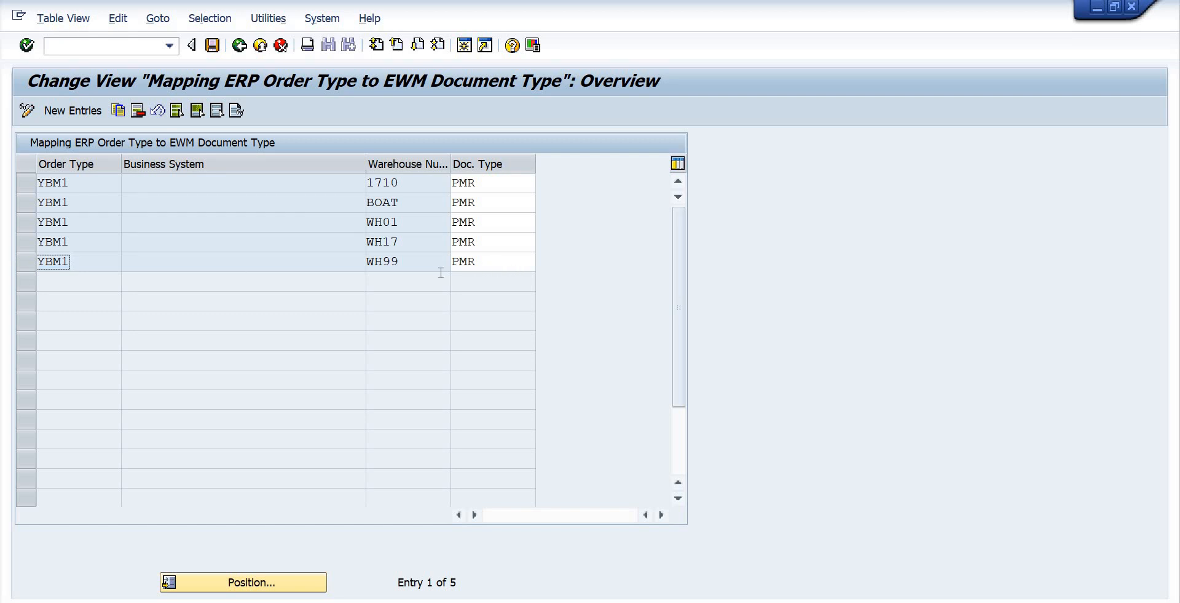
key("Tab")
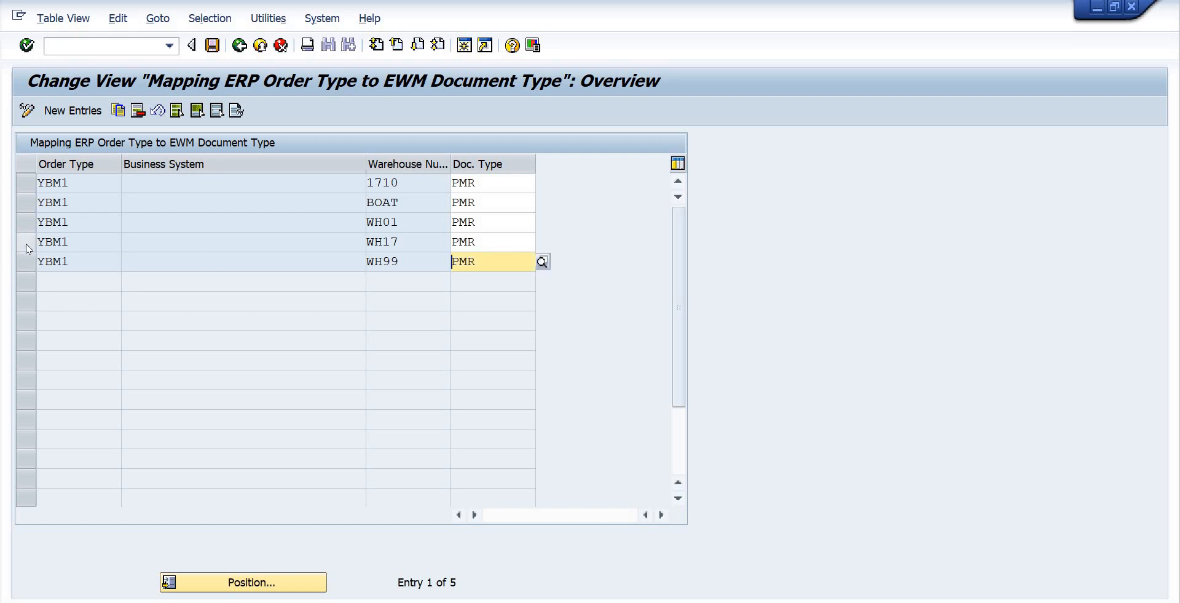
left_click(26, 245)
key("Tab")
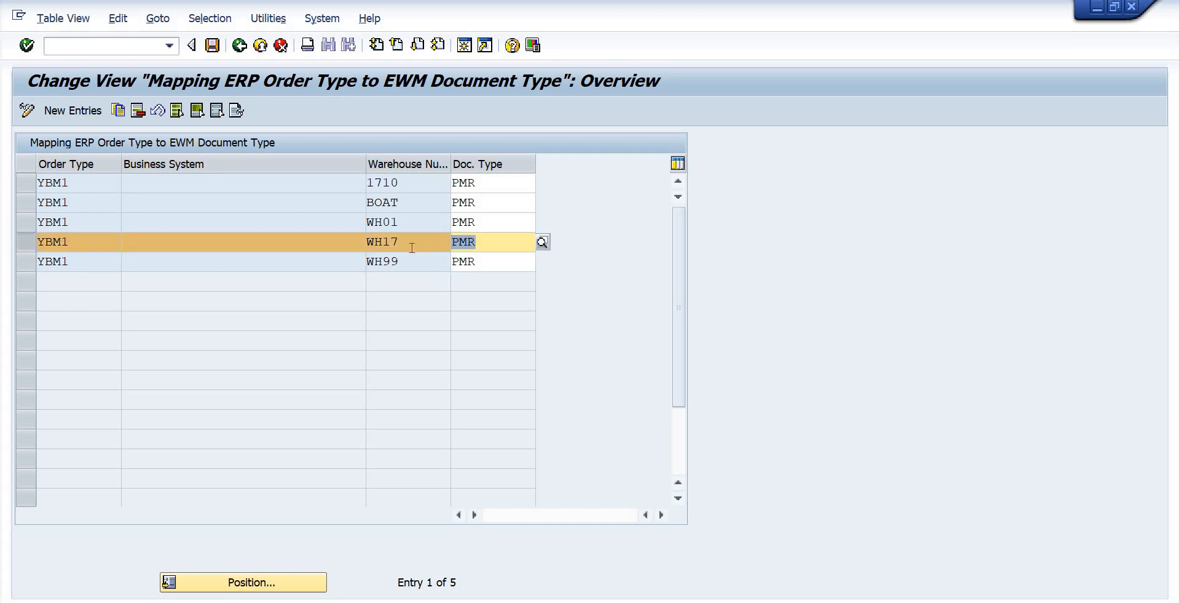
key("Left")
left_click(239, 45)
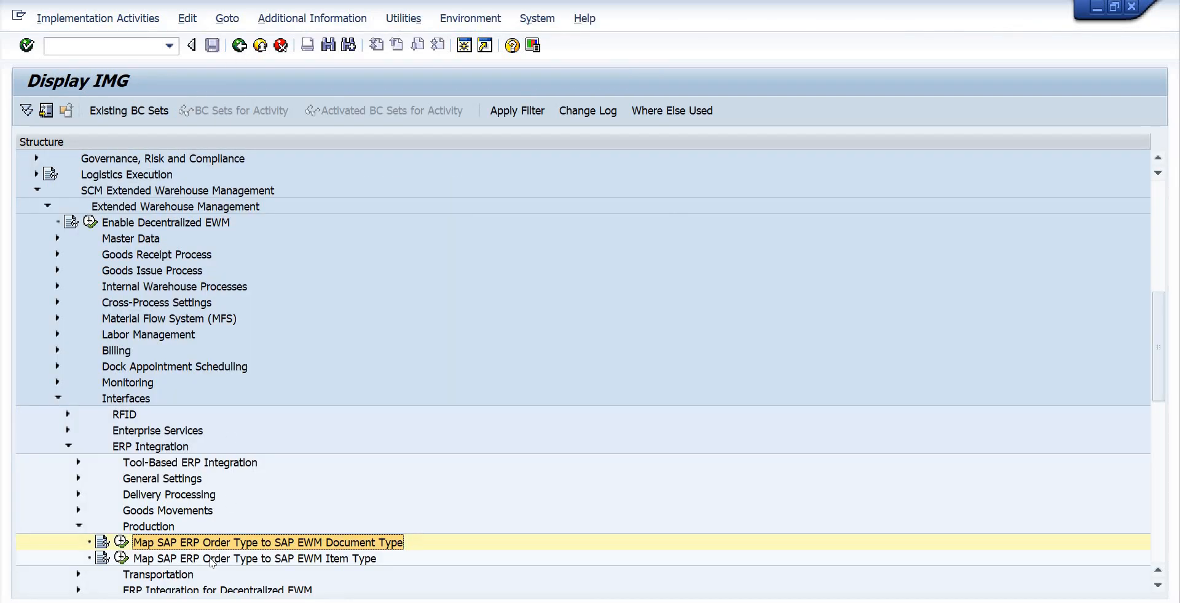
Open the Map SAP ERP Order Type to SAP EWM Item Type activity, select both WH17 entries and widen the Product Group column
left_click(291, 559)
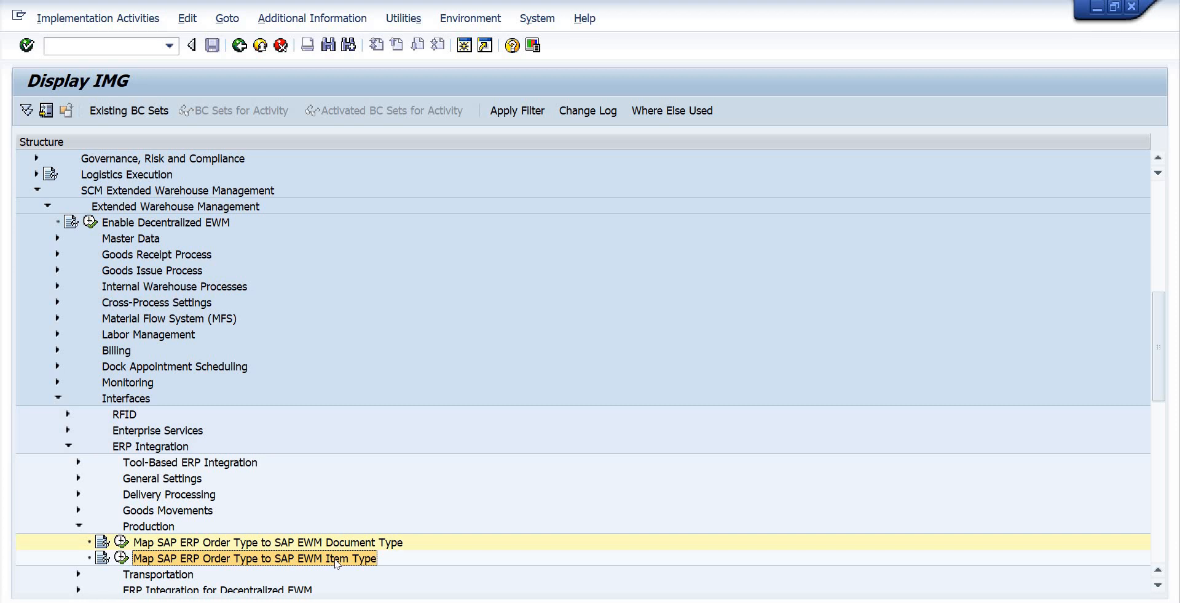
left_click(122, 557)
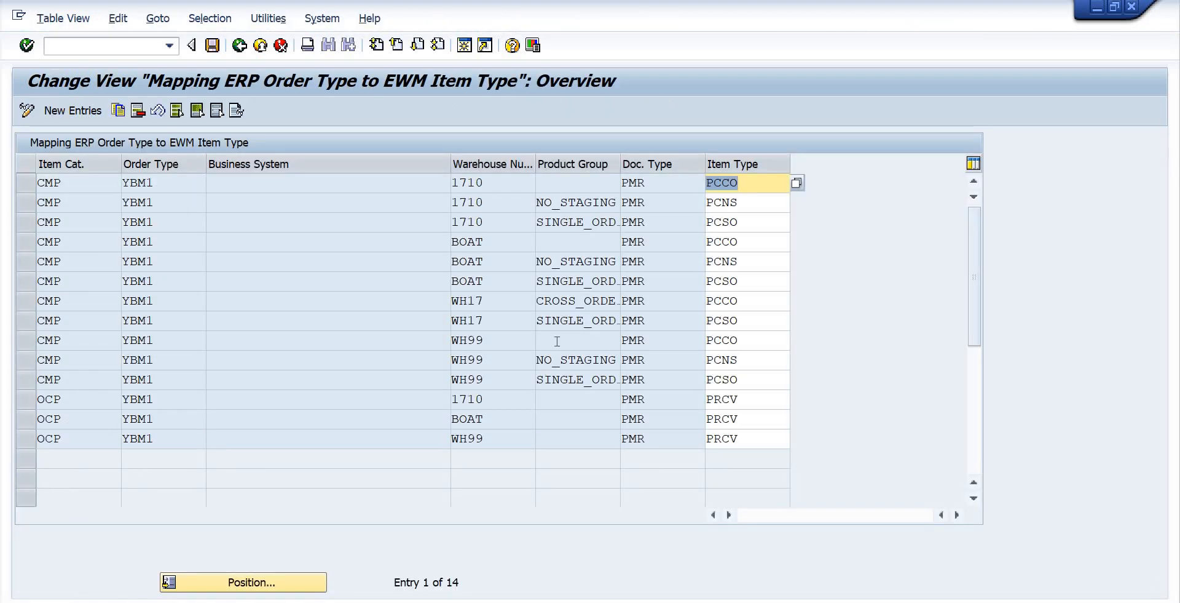
left_click(489, 302)
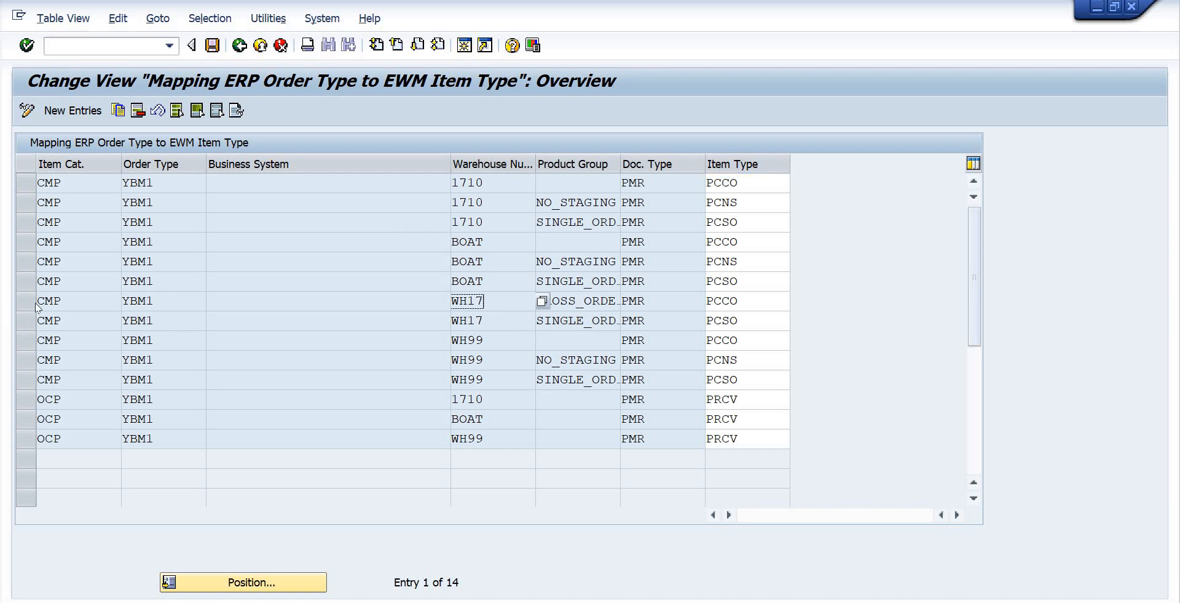
left_click_drag(29, 304, 30, 320)
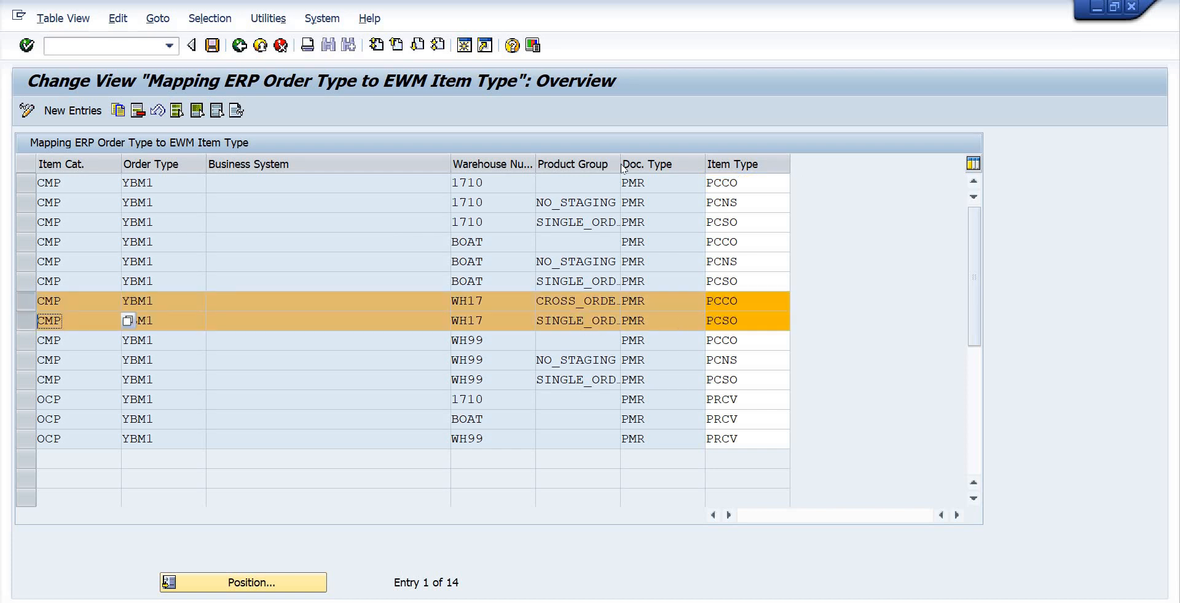
left_click_drag(638, 167, 676, 167)
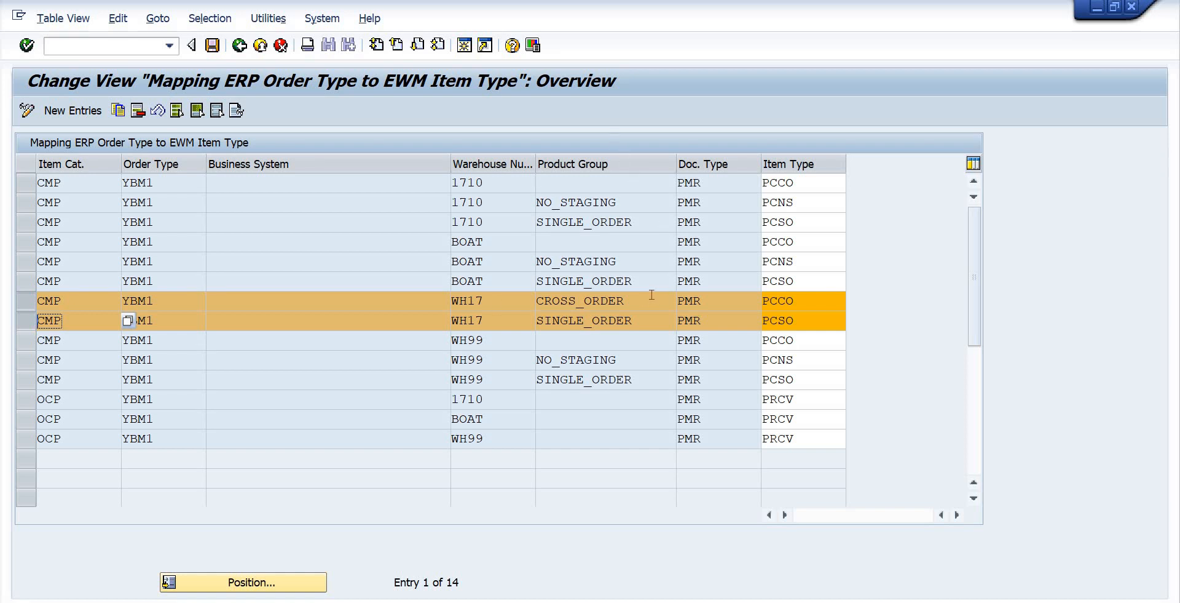
Examine the product groups and item types of the two selected WH17 entries
left_click(576, 302)
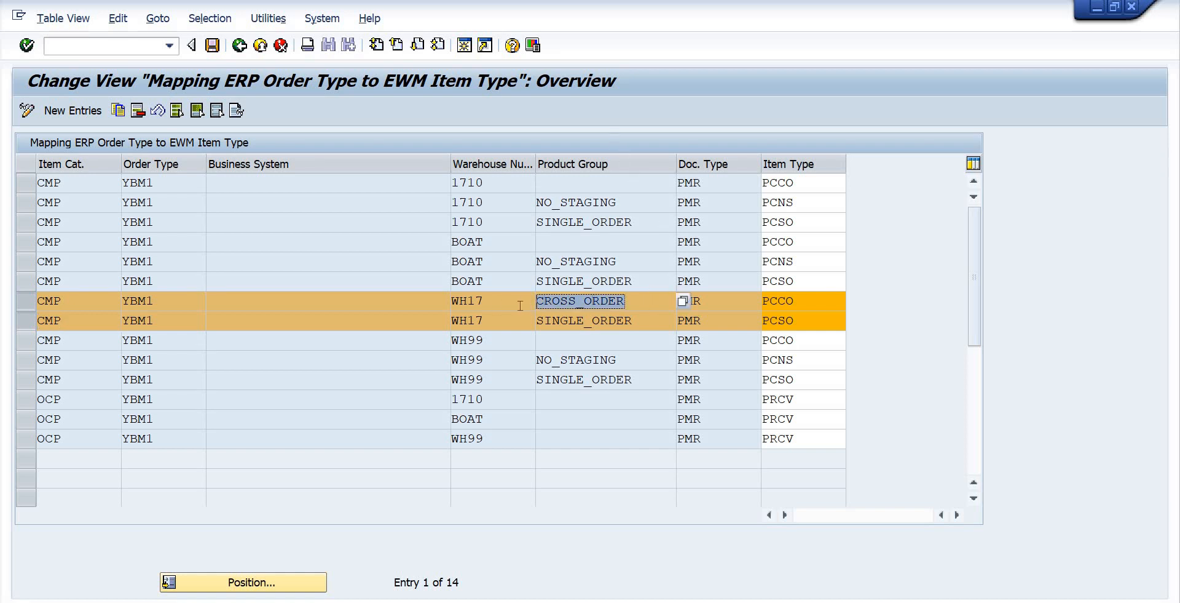
left_click(814, 301)
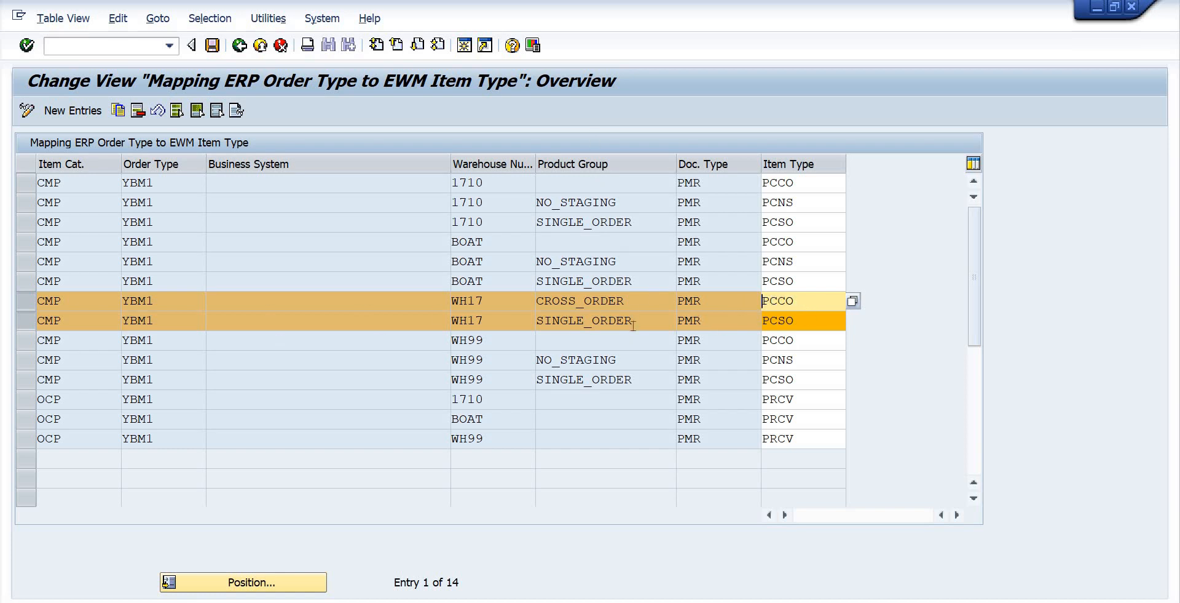
left_click(608, 323)
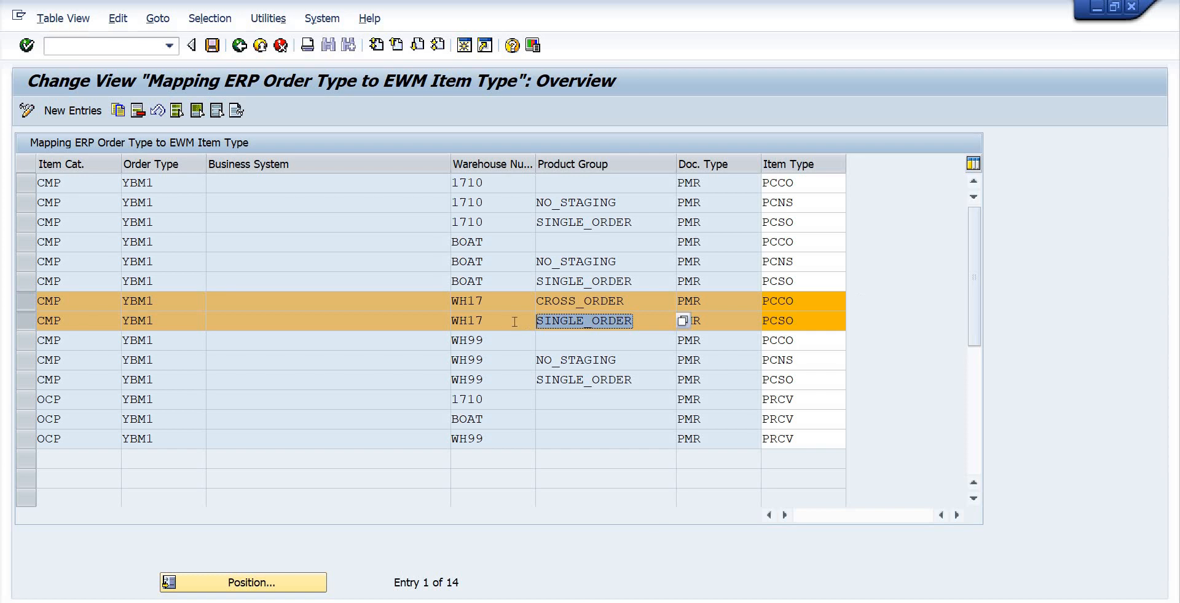
Compare the item category, order type and item type of the cross-order and single-order entries for WH17
left_click(824, 325)
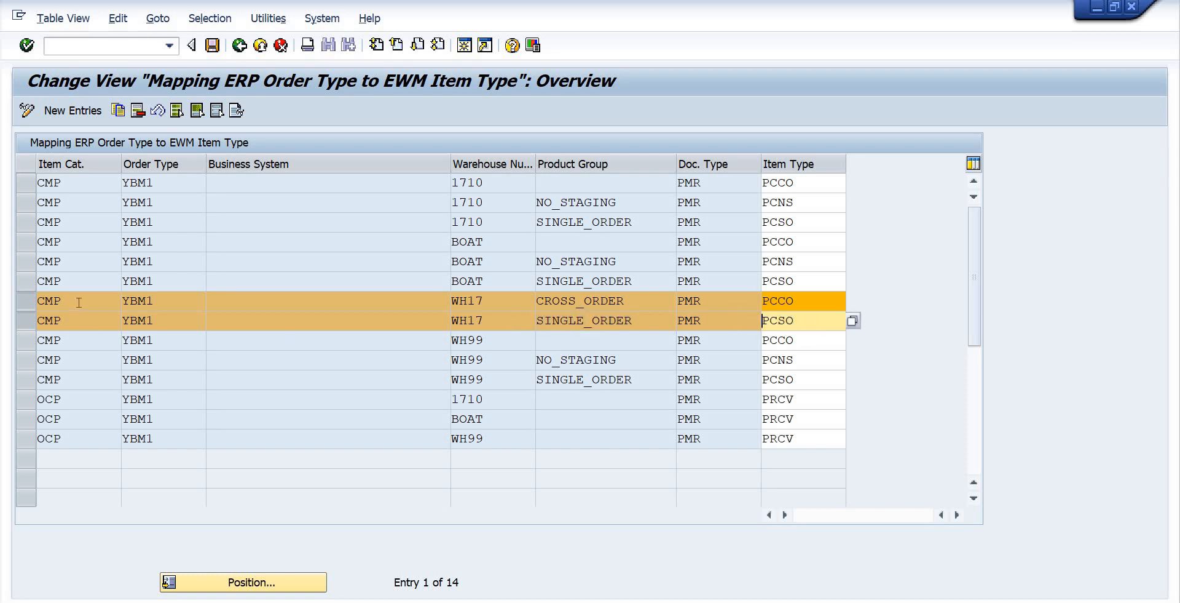
left_click_drag(79, 302, 15, 320)
left_click_drag(166, 303, 107, 302)
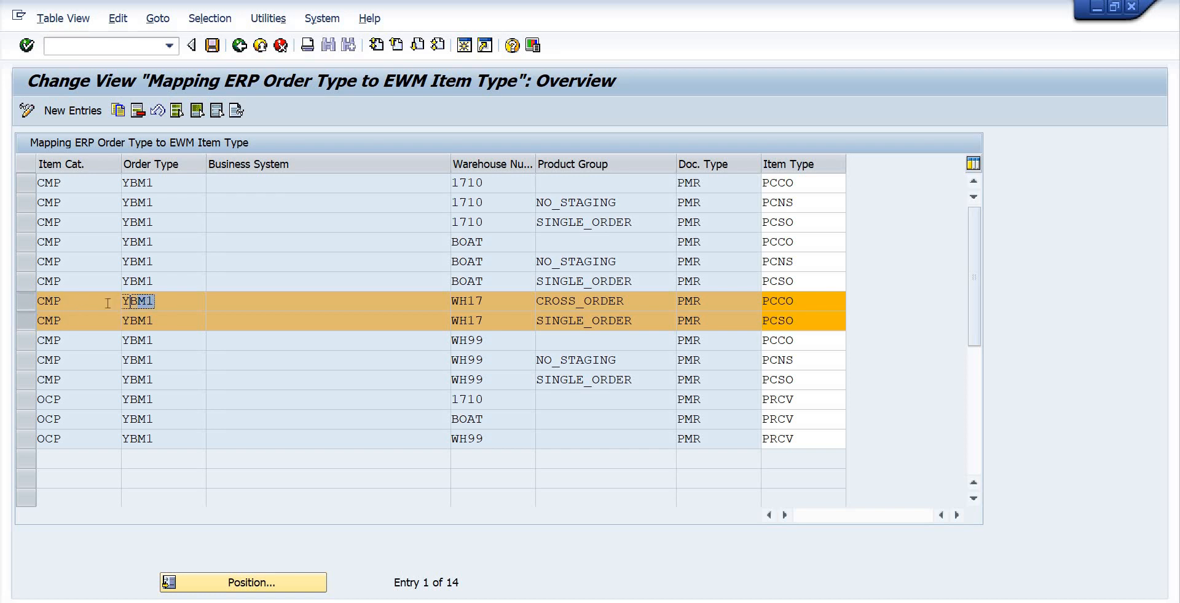
left_click(632, 324)
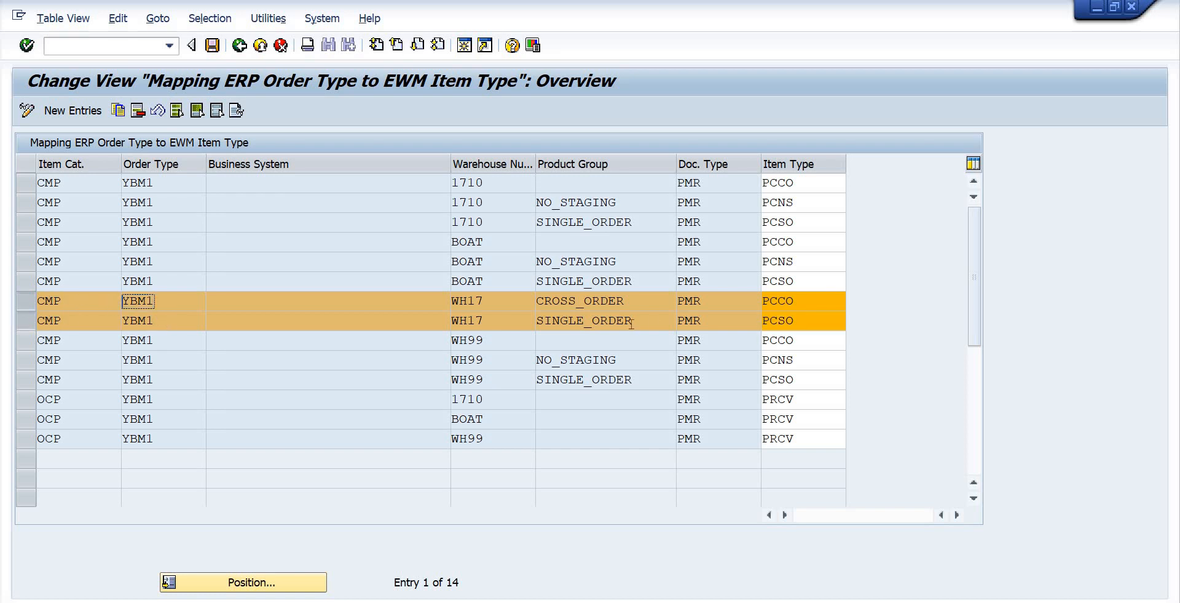
left_click(761, 303)
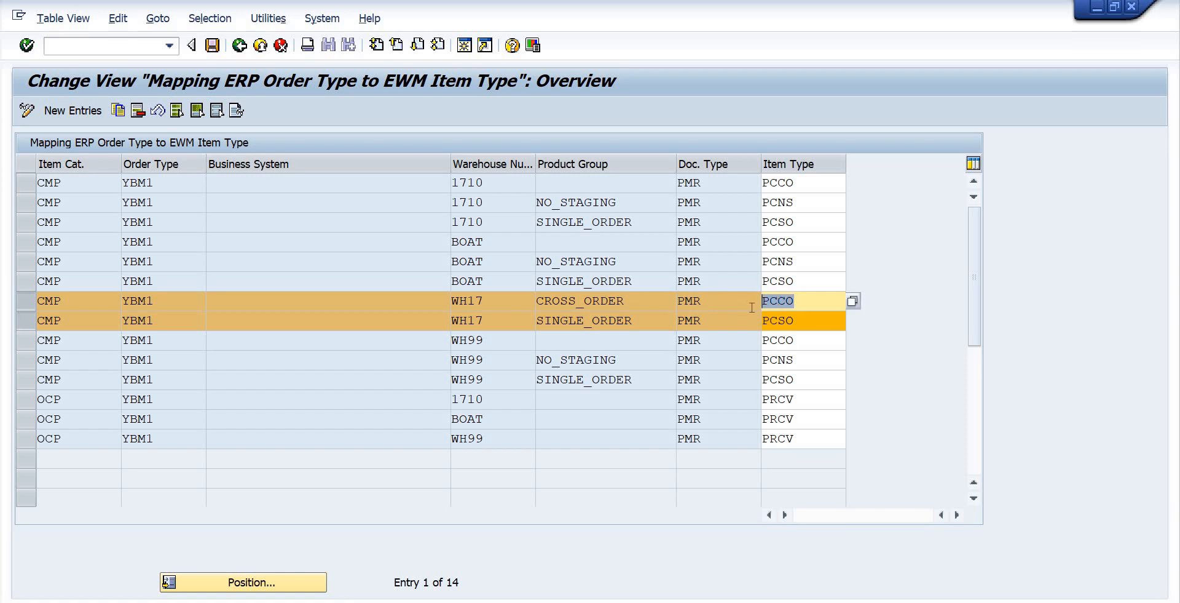
left_click(760, 323)
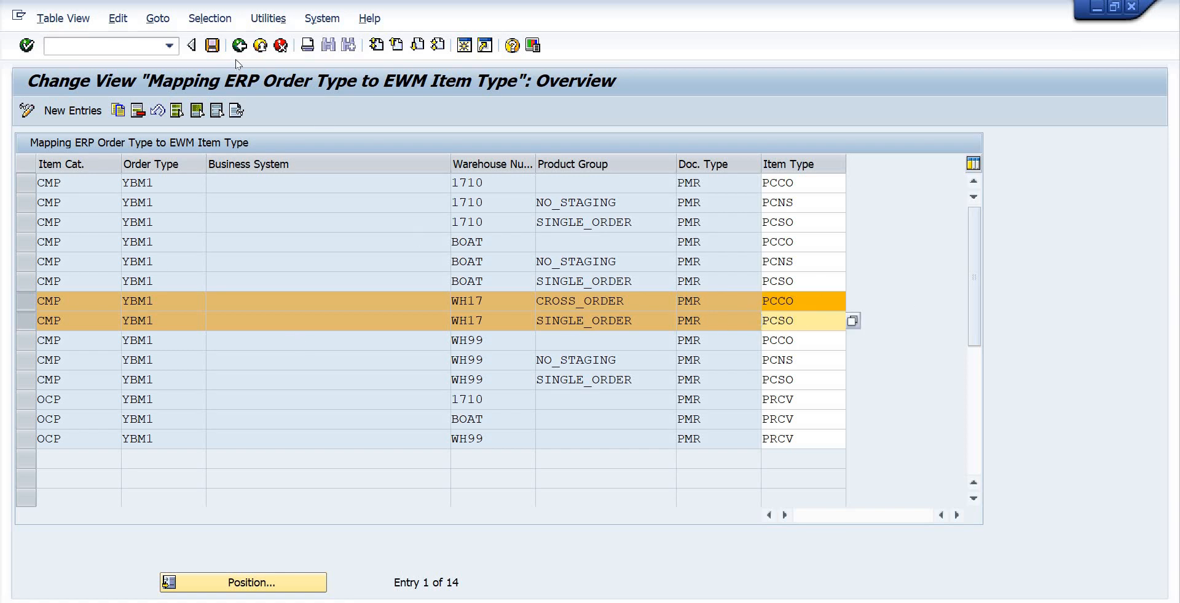
Open the Business Configuration Sets activation transaction in a new session and maximize its window
left_click(86, 44)
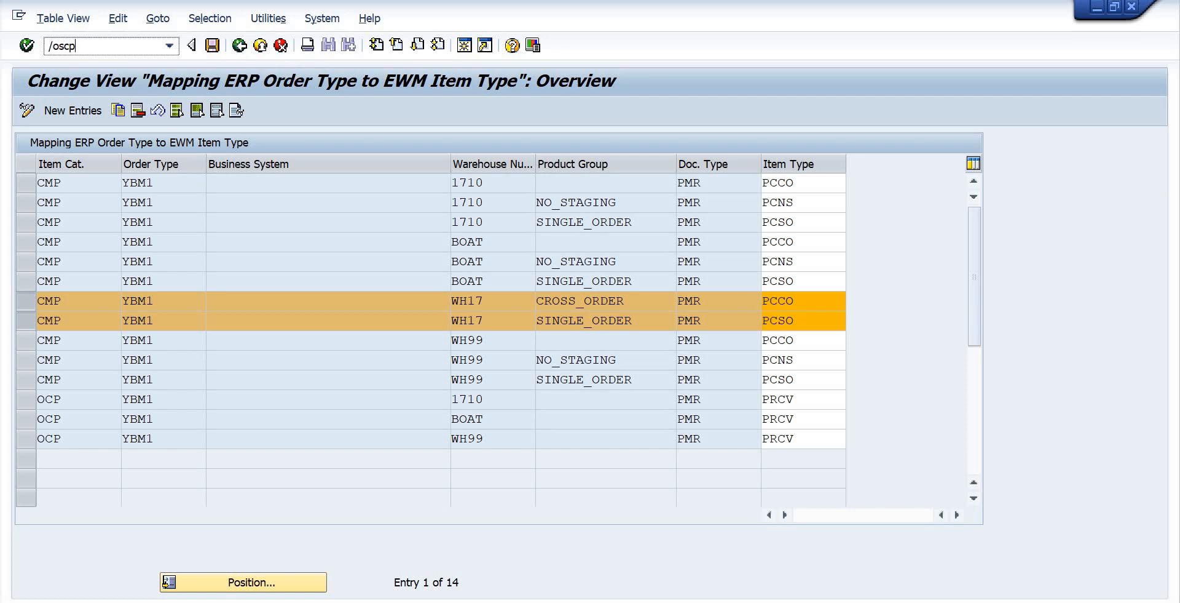
key("Return")
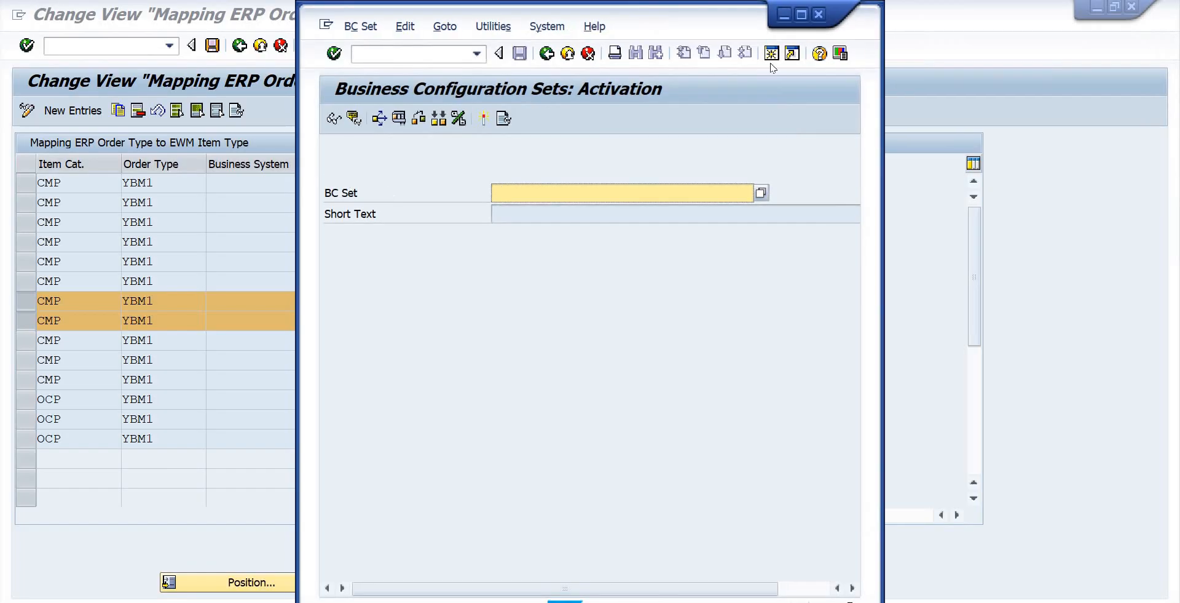
left_click(804, 16)
Search for BC Sets matching /scwm/pmr*
left_click(237, 190)
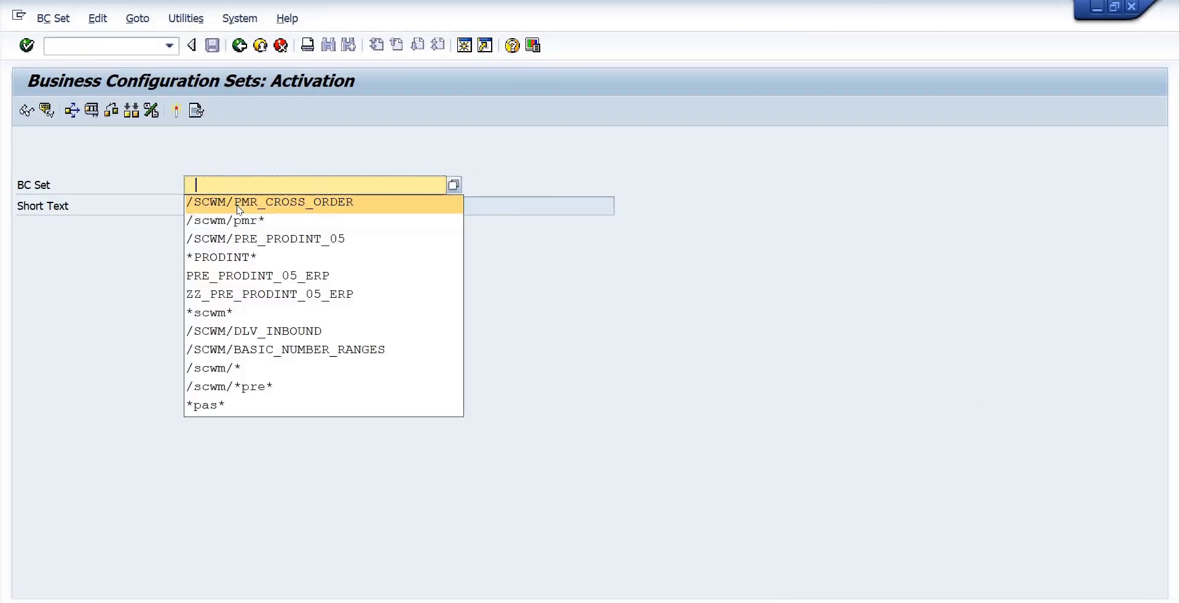
left_click(238, 216)
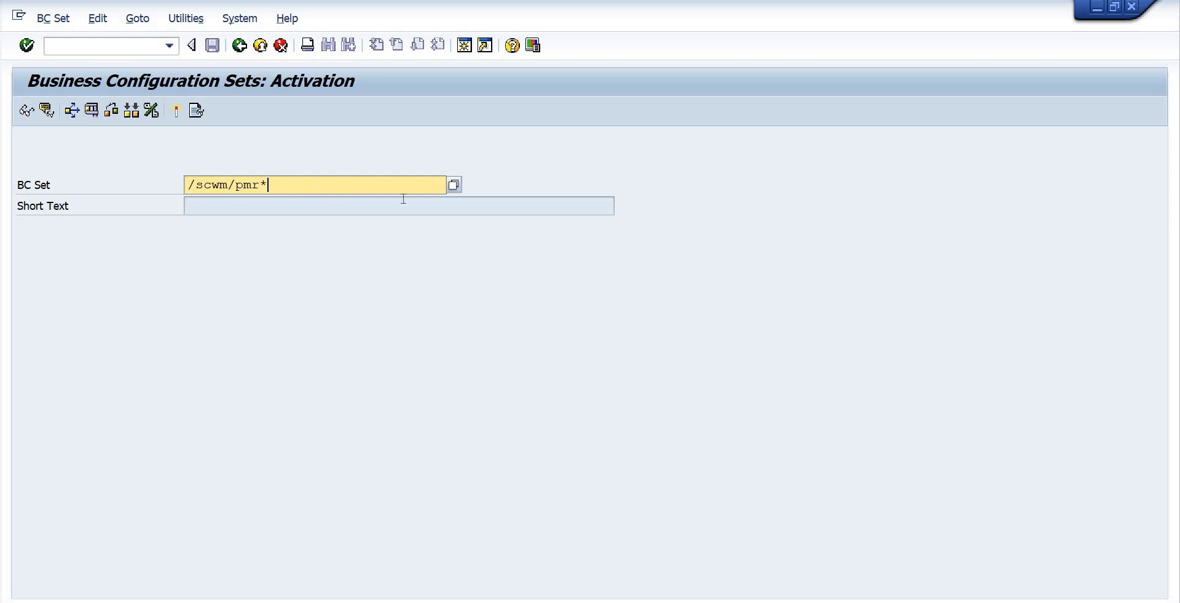
key("F4")
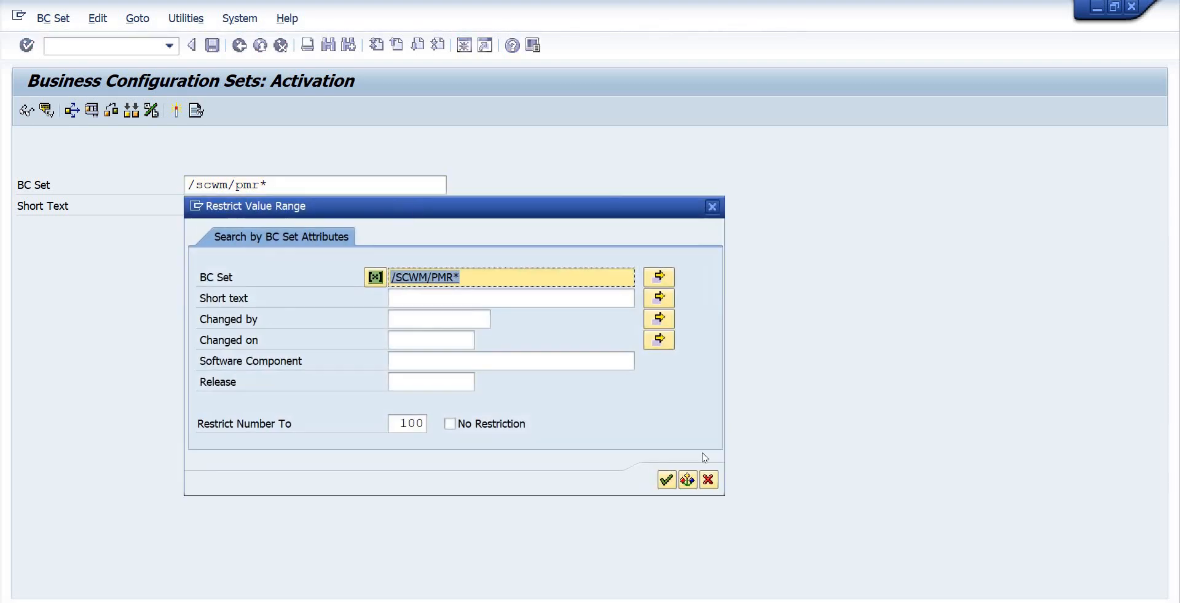
left_click(667, 480)
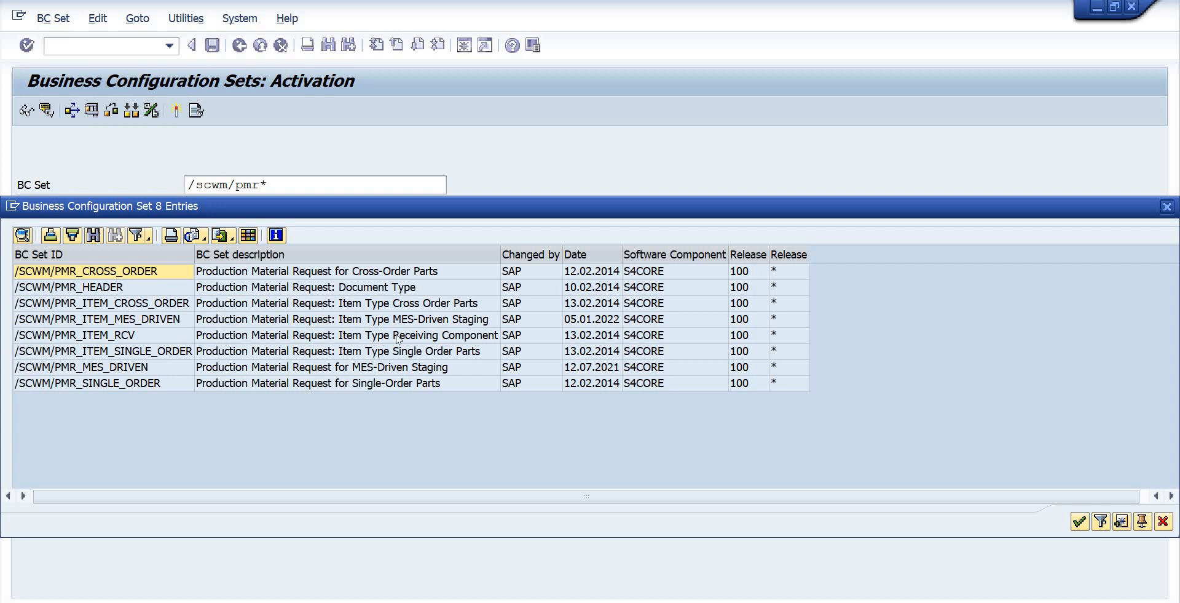
Examine the single-order, cross-order, header and item type BC Sets, widen the description column, and close the list without choosing one
left_click(394, 384)
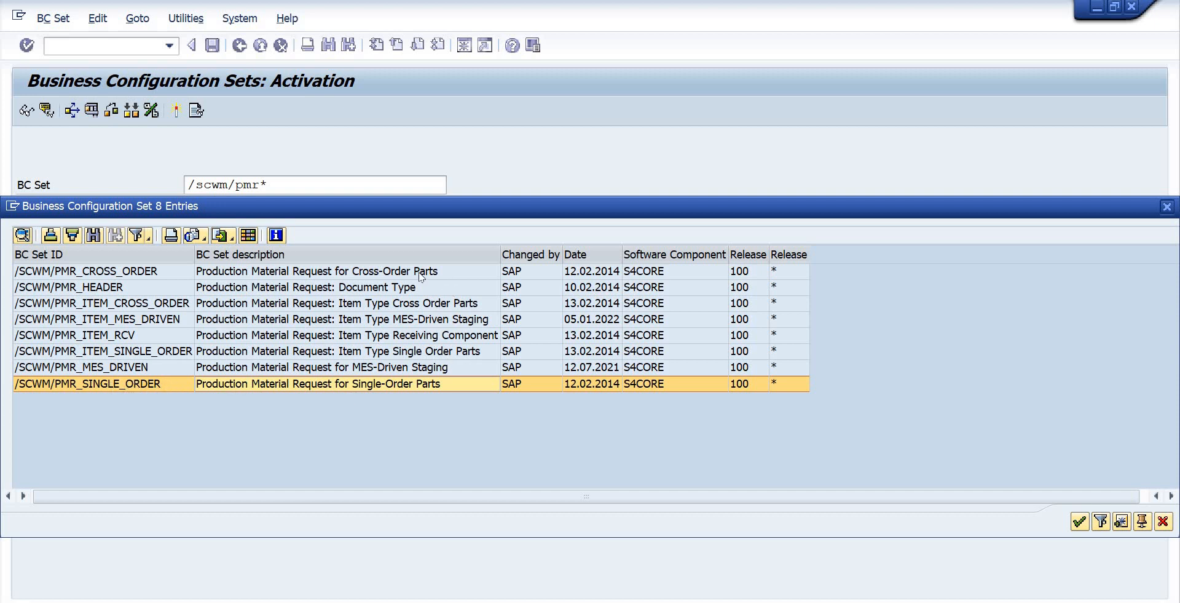
left_click(385, 272)
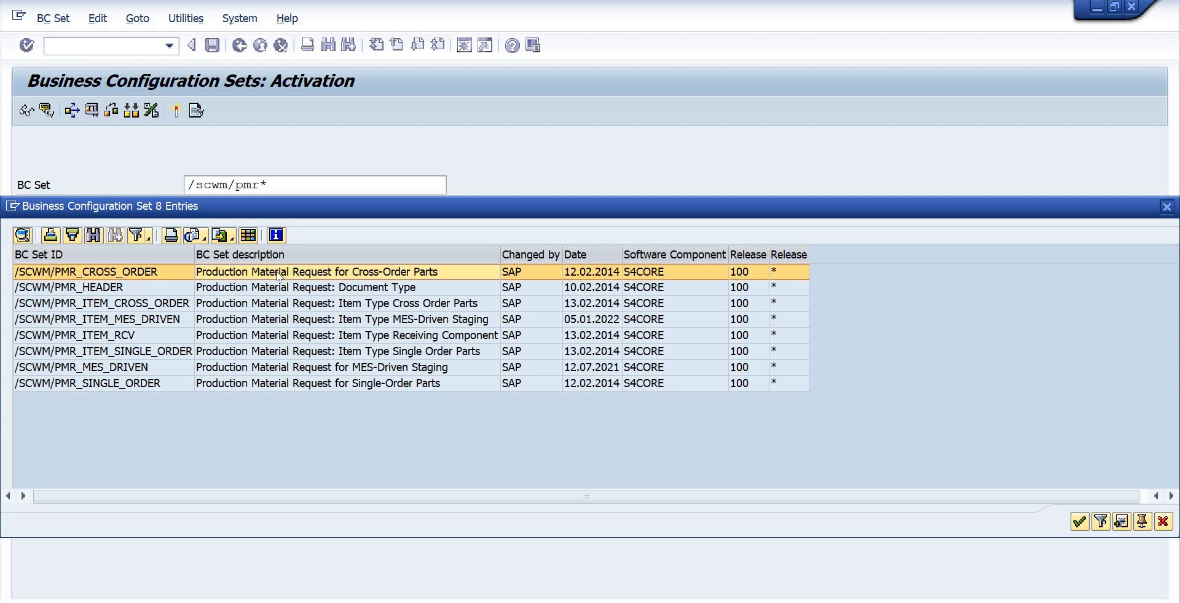
left_click(348, 290)
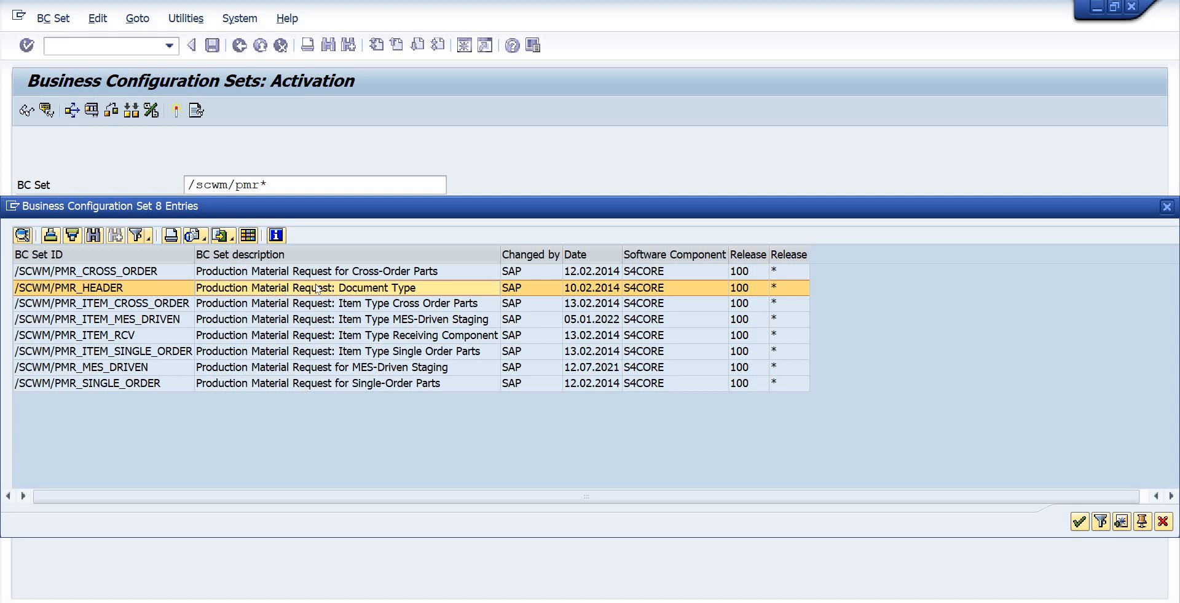
left_click(222, 321)
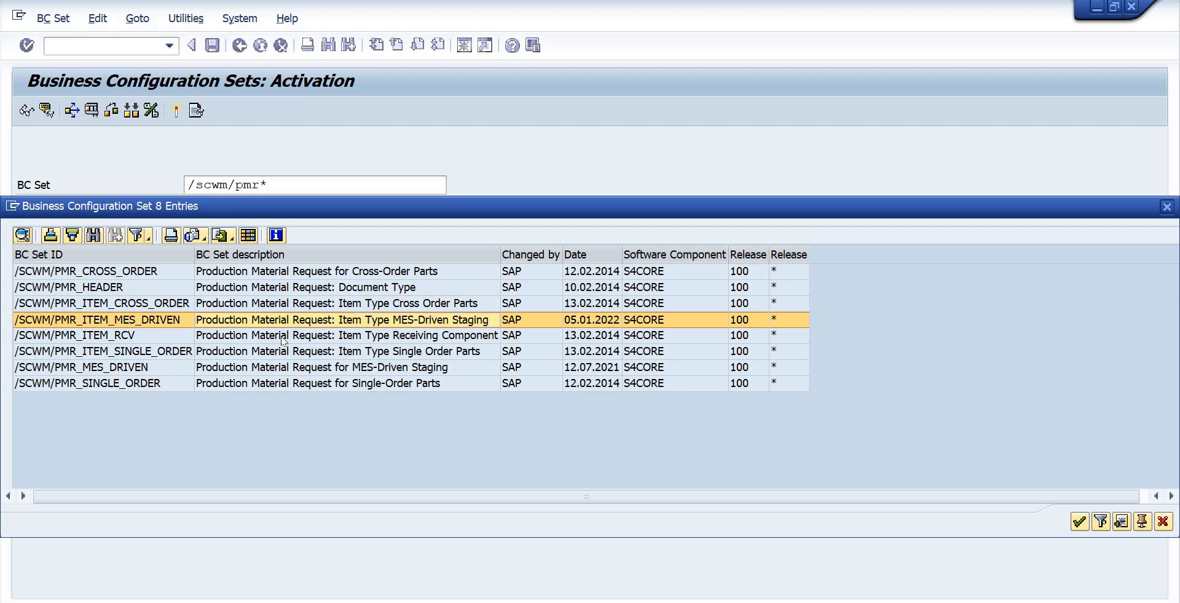
left_click(294, 337)
left_click_drag(499, 256, 563, 257)
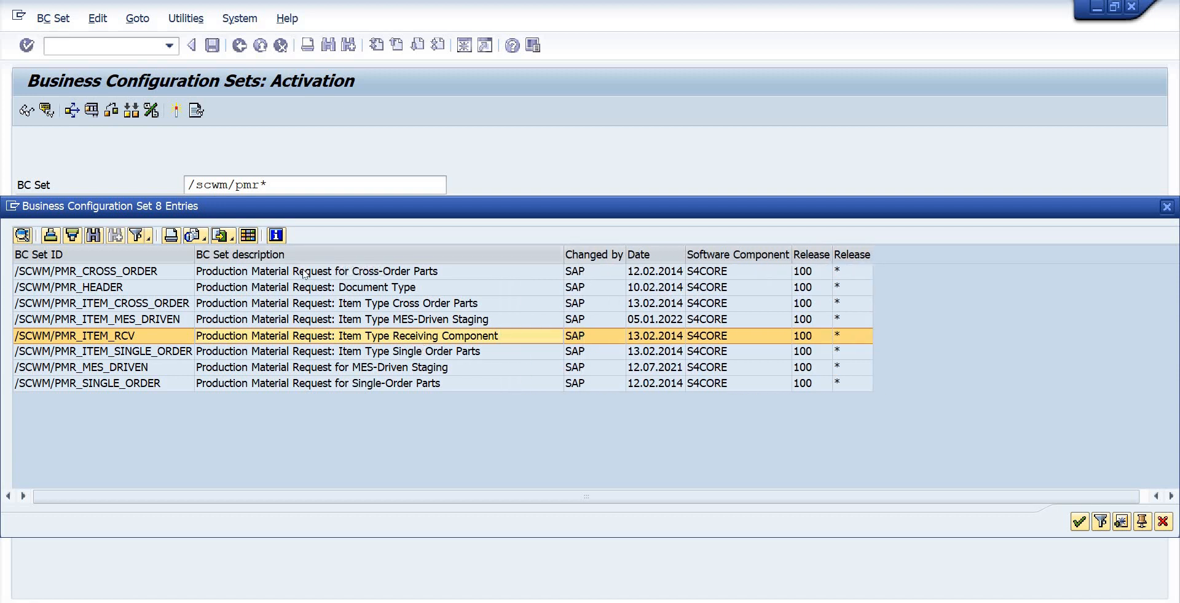
left_click(1163, 522)
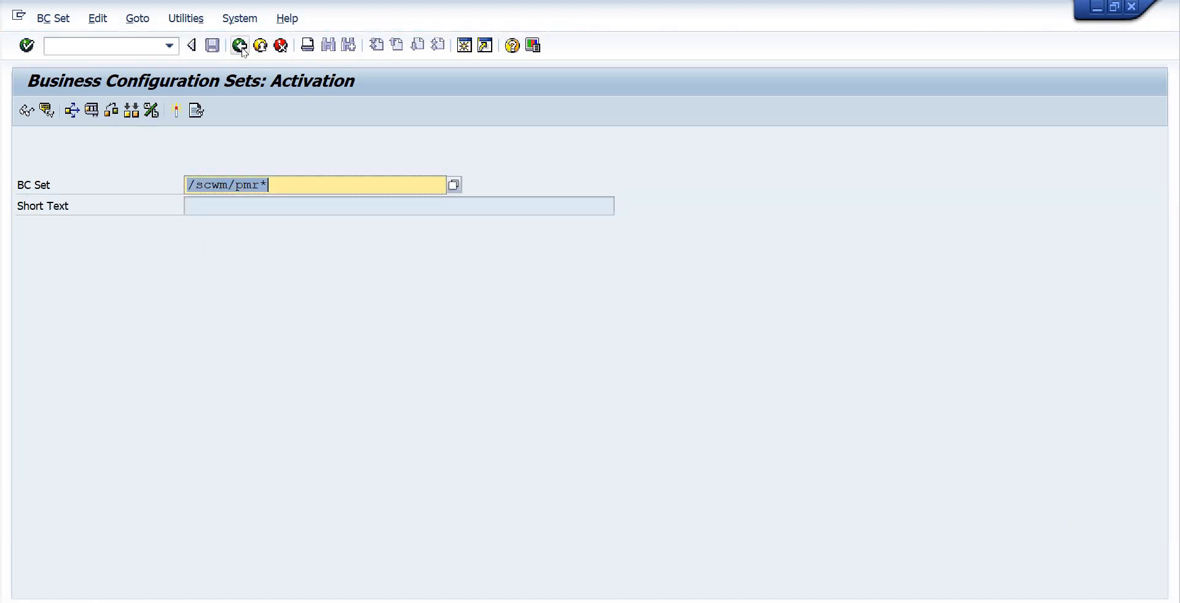
Leave BC Set activation, open the IMG from the SIMG favorite and expand Extended Warehouse Management under SCM Extended Warehouse Management
left_click(242, 52)
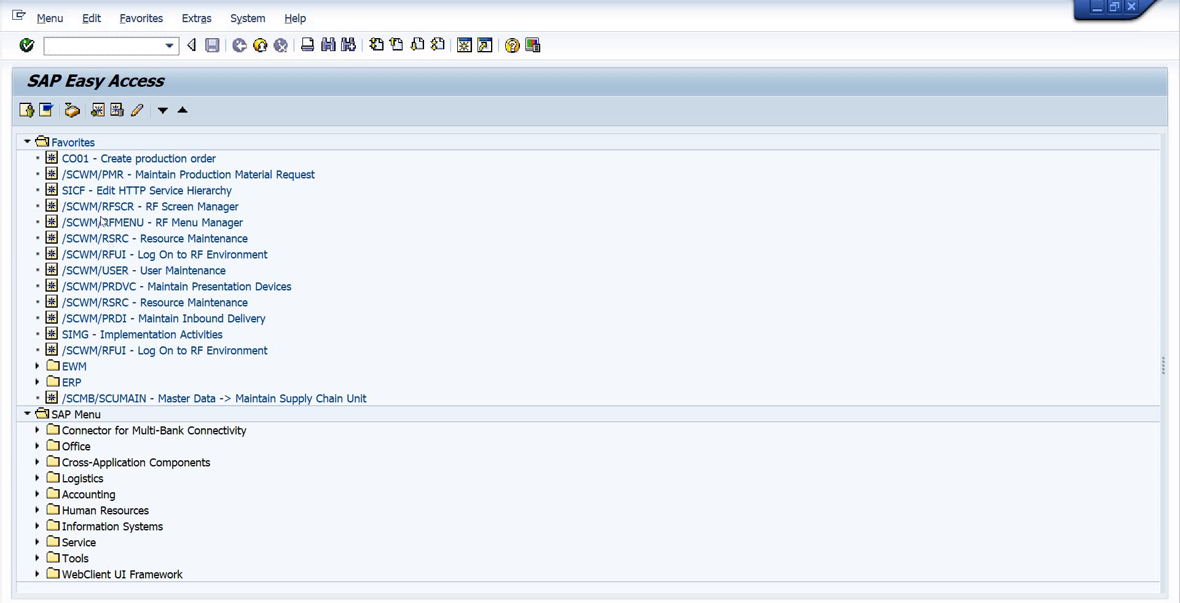
double_click(102, 338)
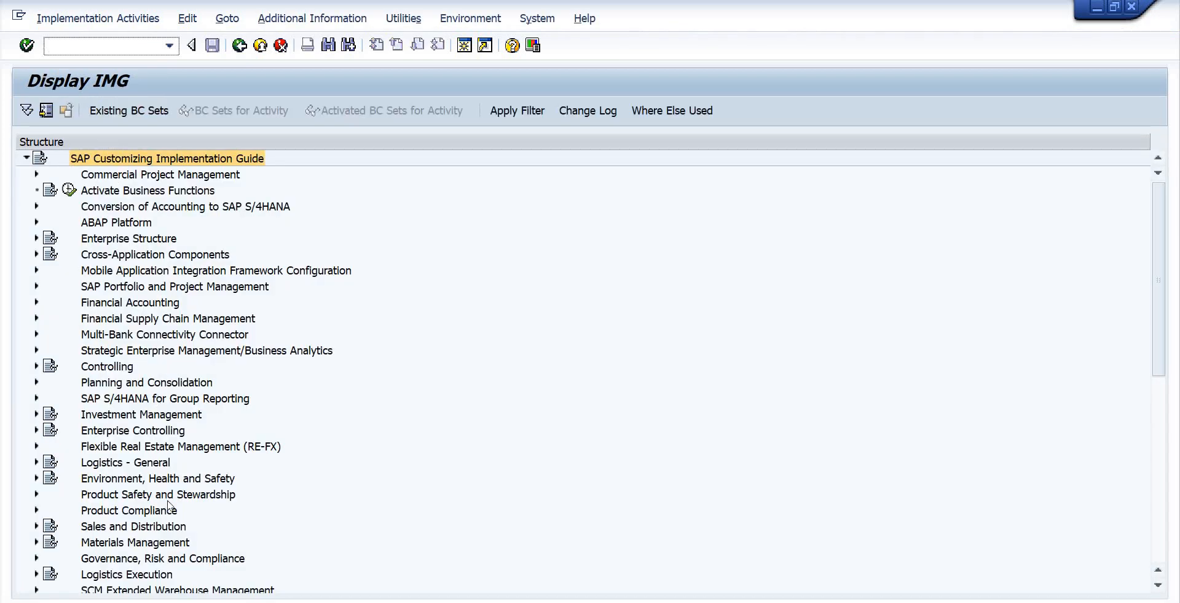
left_click(132, 397)
scroll(125, 481, "down", 3)
left_click(124, 481)
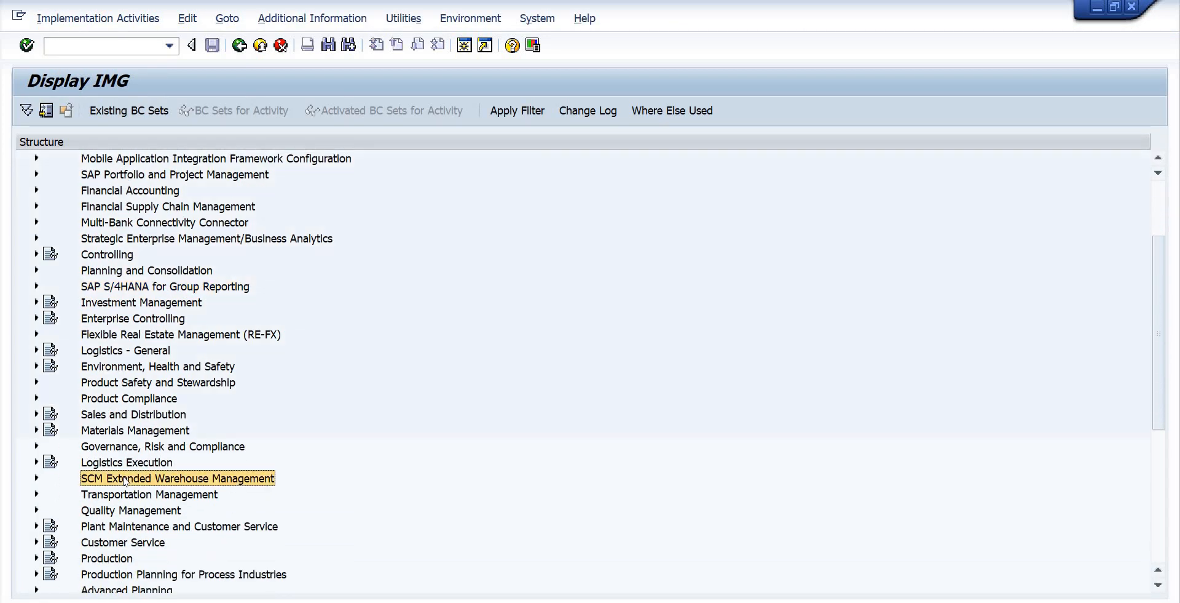
double_click(124, 481)
double_click(143, 494)
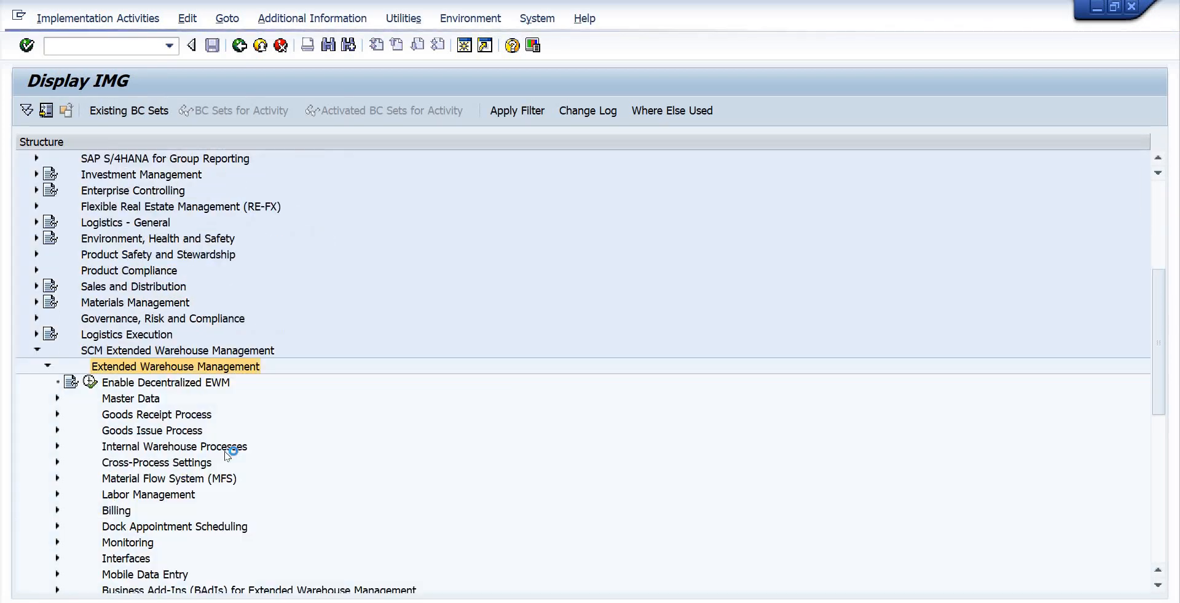
Open the Maintain Product Group Type for PSA Assignment activity in Production Supply under Master Data
double_click(115, 400)
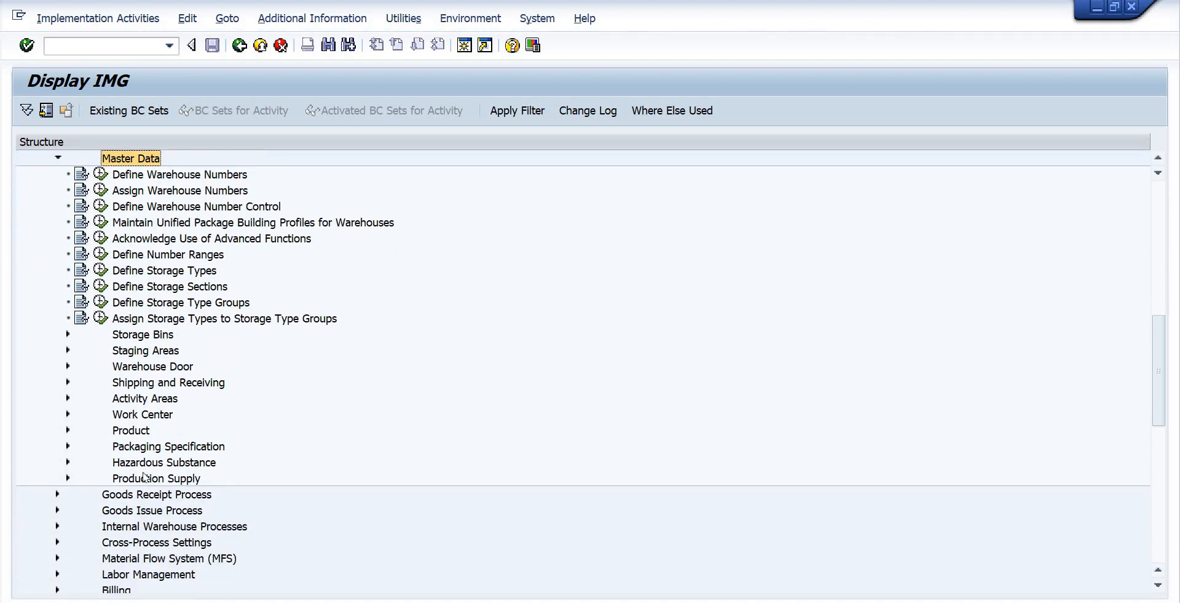
double_click(146, 479)
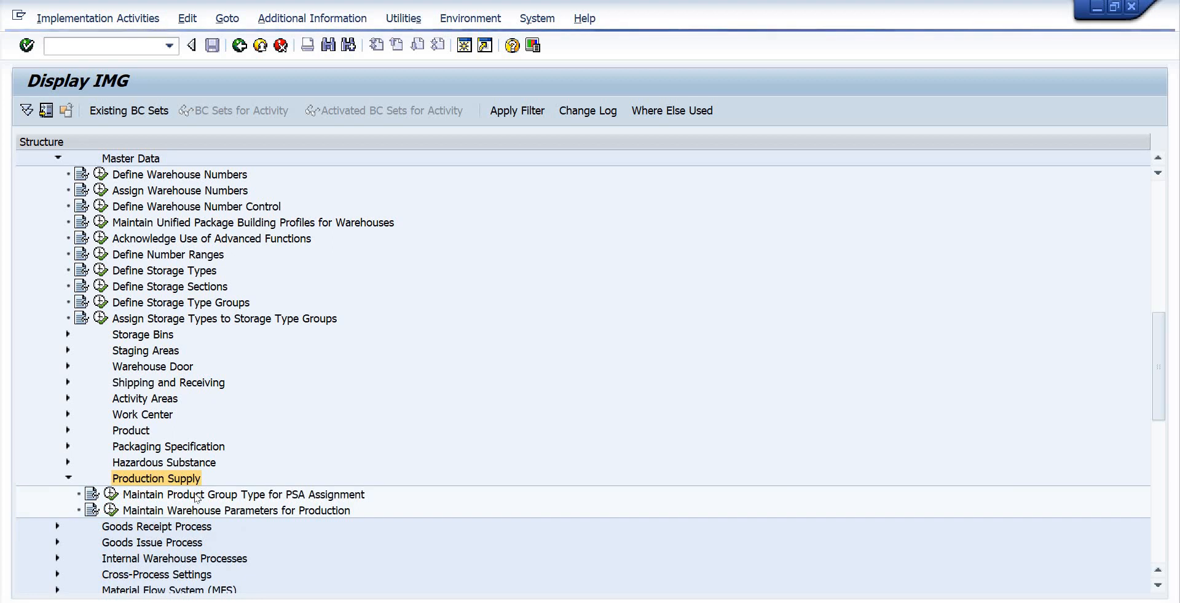
left_click(161, 494)
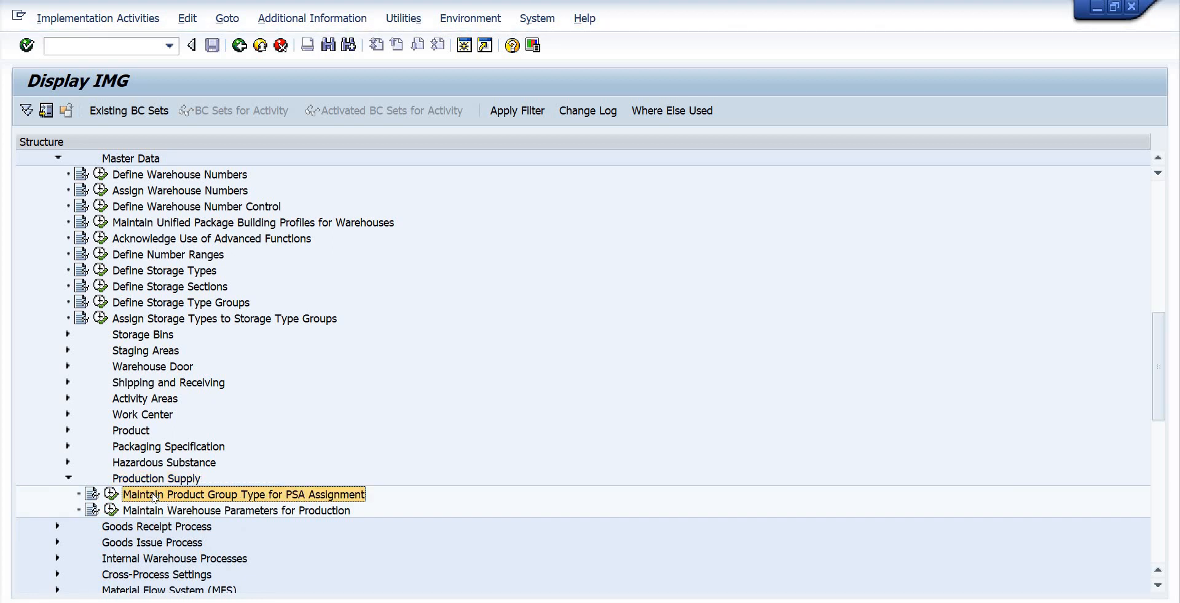
left_click(110, 494)
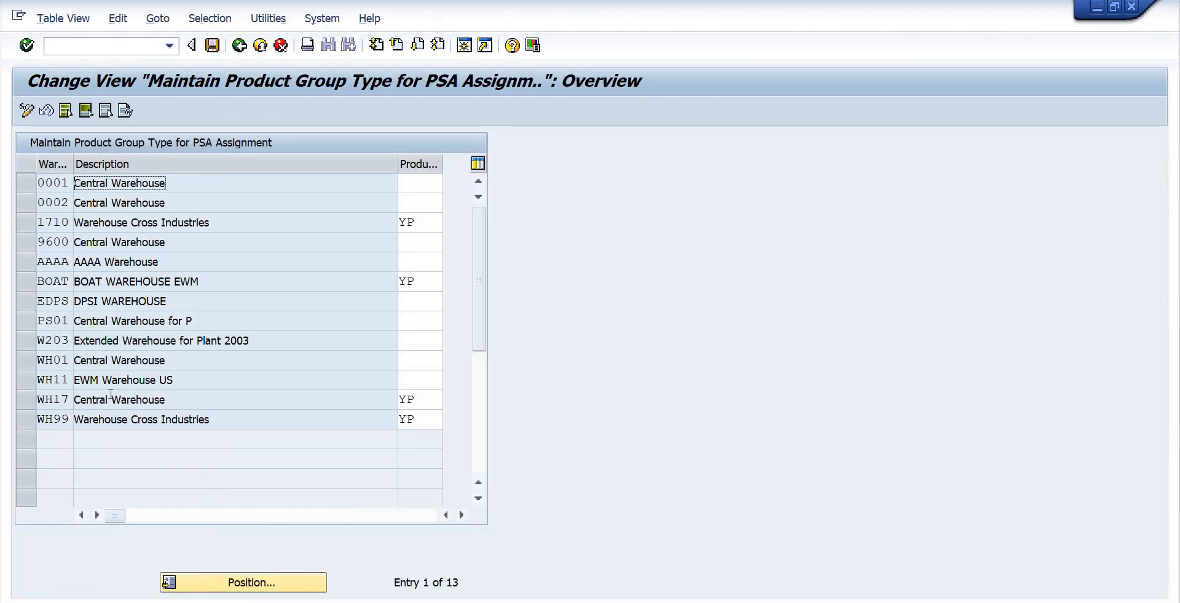
Examine the product group type assigned to warehouse WH17, widening its column, and return to the IMG
left_click(27, 403)
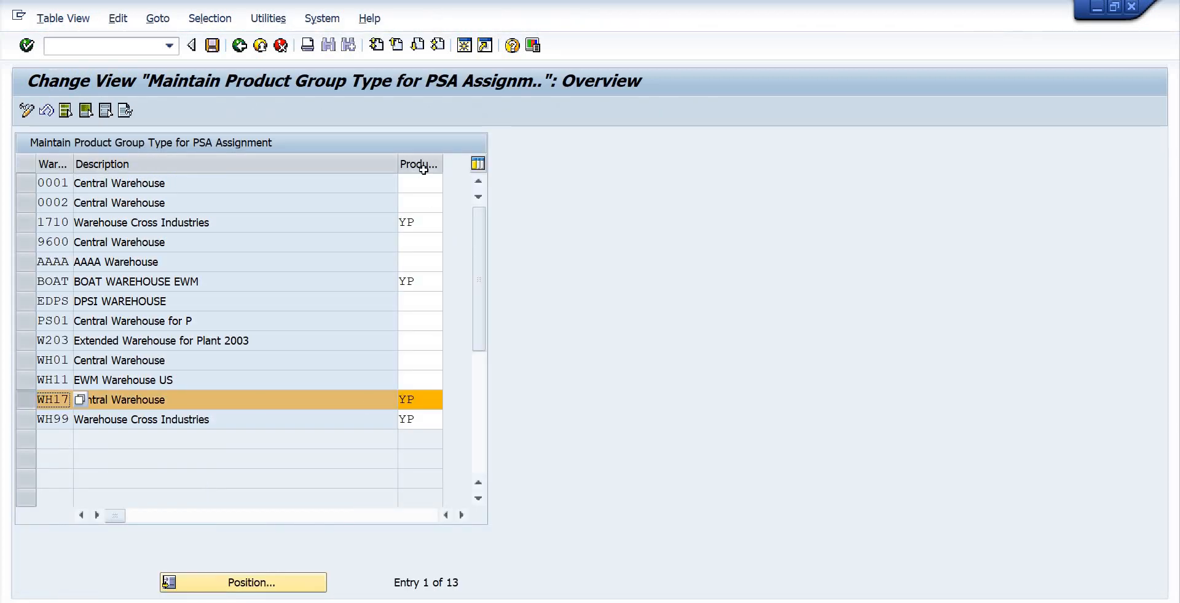
left_click_drag(442, 163, 458, 164)
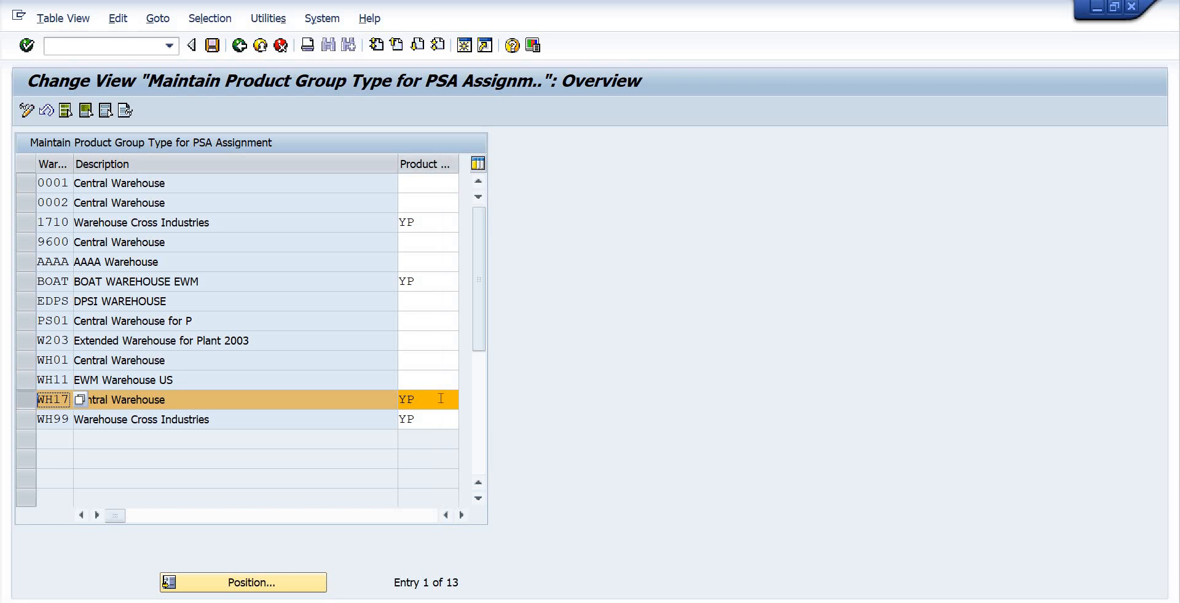
left_click(441, 398)
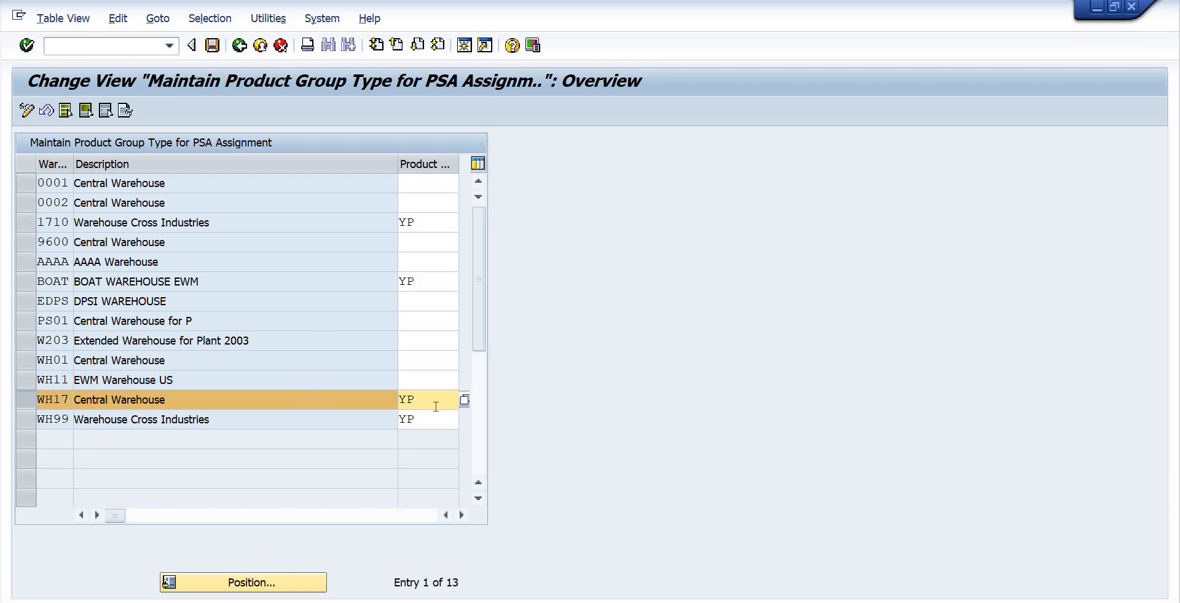
left_click_drag(440, 393, 371, 395)
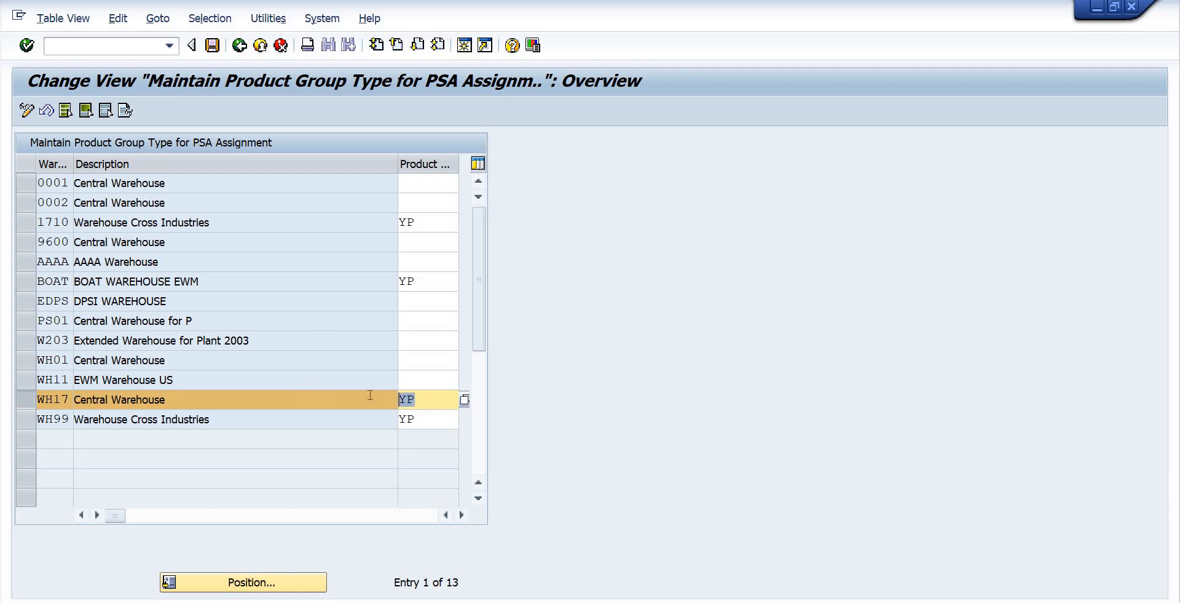
left_click(240, 46)
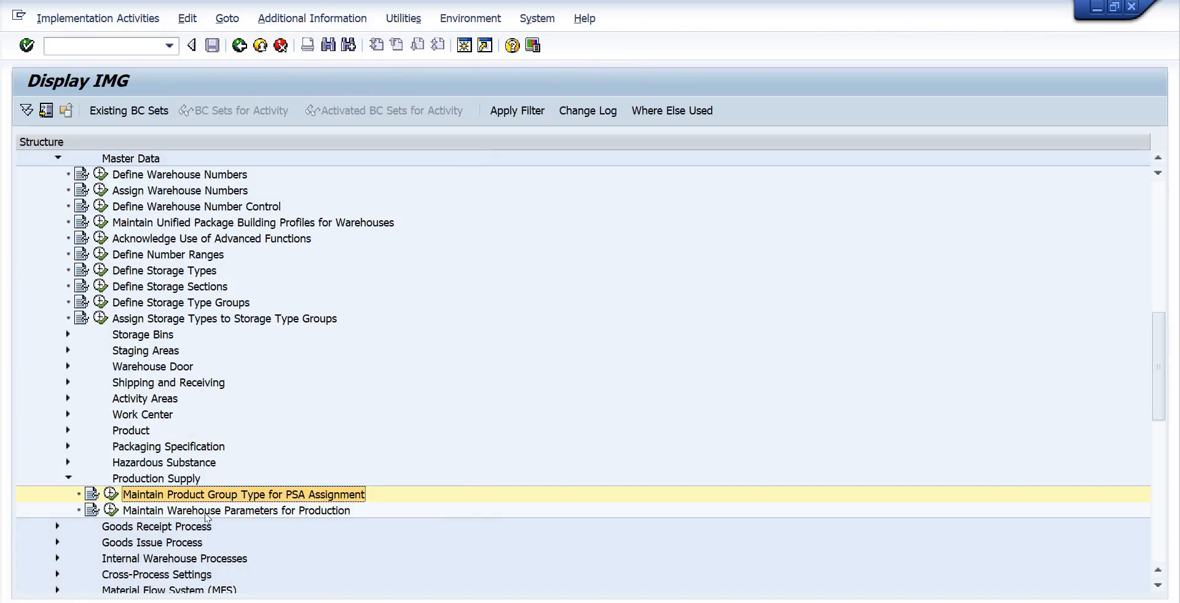
Open the Maintain Warehouse Parameters for Production activity and select the WH17 entry
left_click(167, 512)
left_click(110, 511)
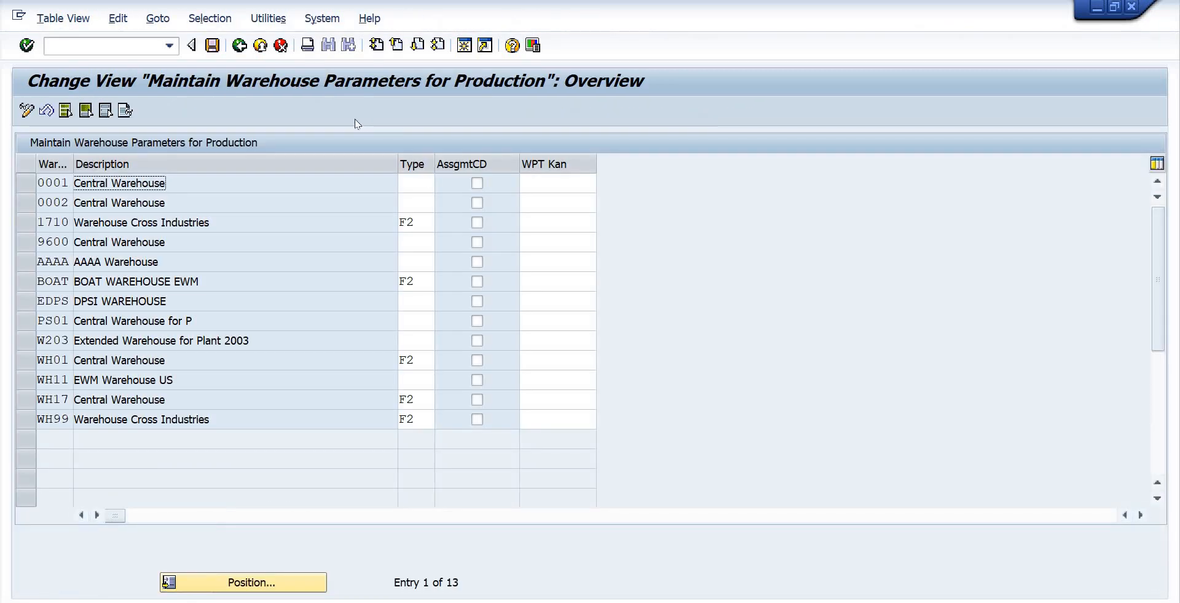
left_click(30, 399)
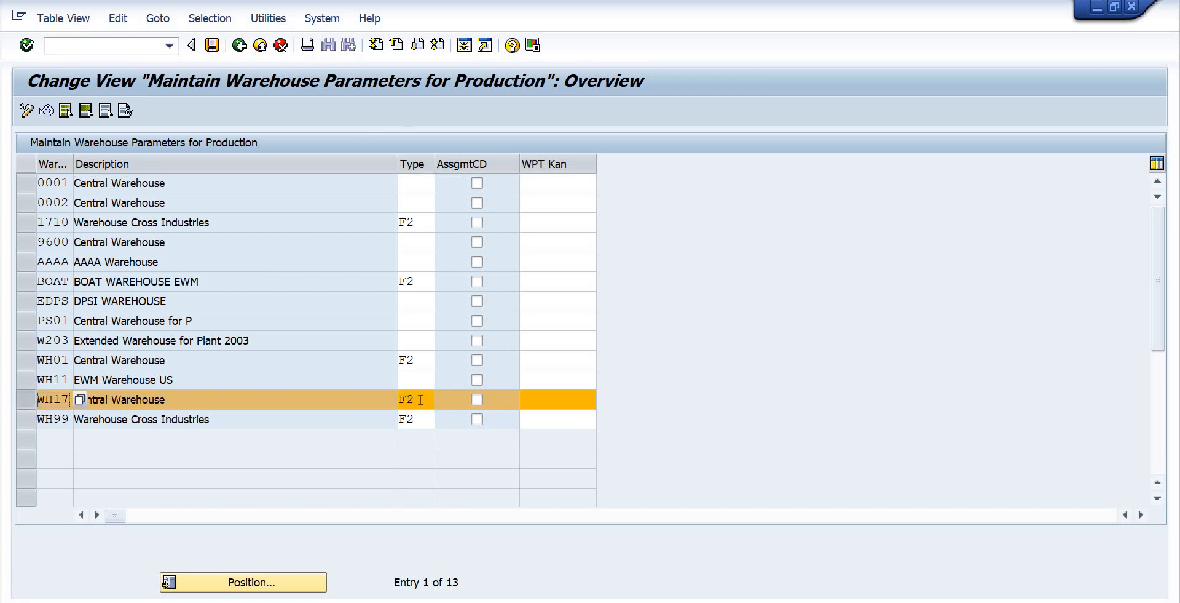
Examine the type set for warehouse WH17, then return to the IMG and collapse Production Supply
left_click(421, 400)
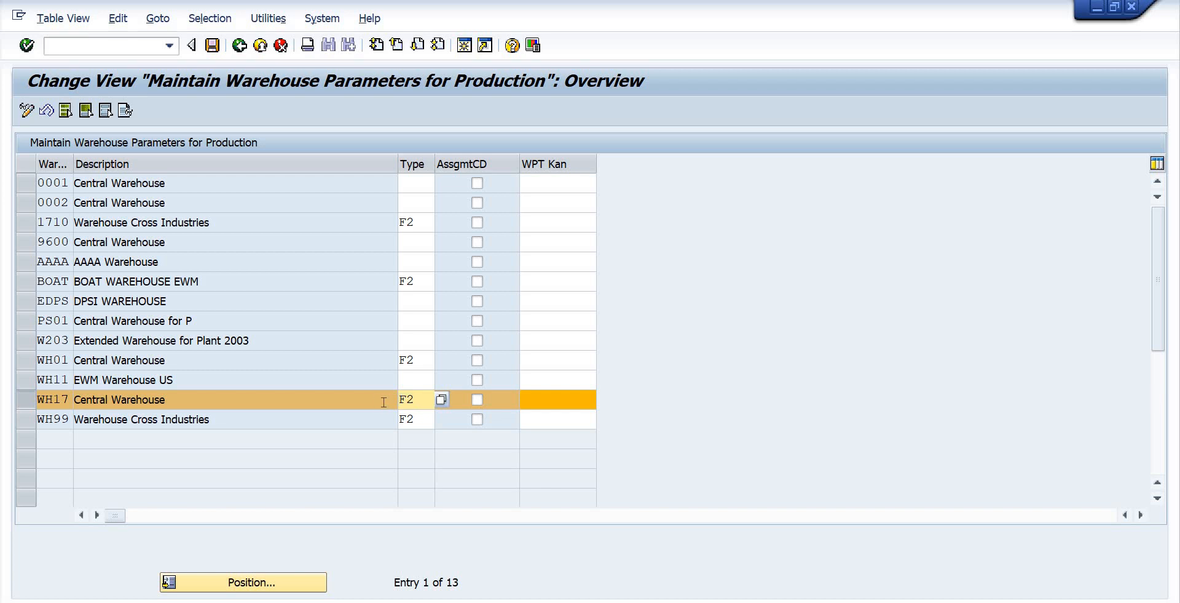
left_click_drag(410, 400, 361, 403)
left_click(80, 405)
left_click(239, 45)
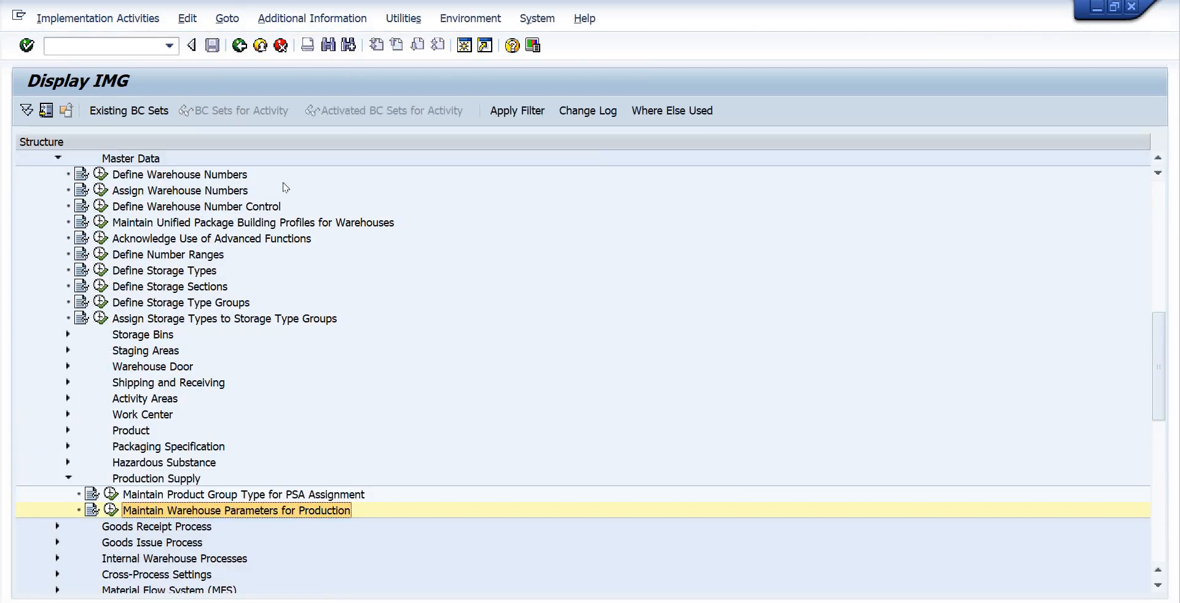
left_click(68, 478)
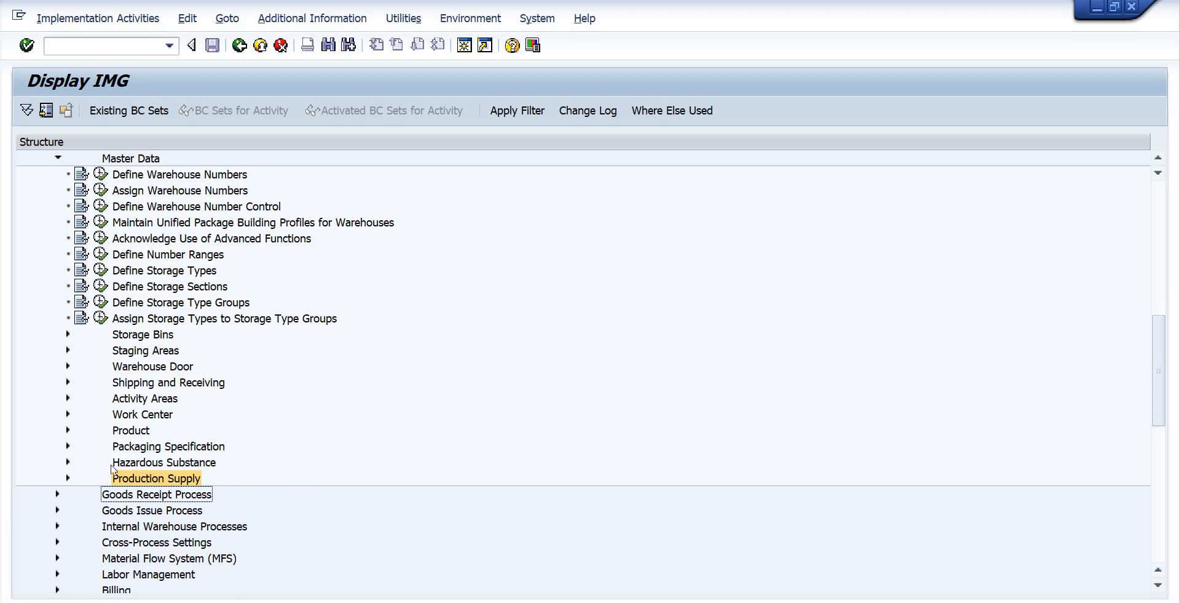
Collapse the Master Data node under Extended Warehouse Management in the IMG
scroll(110, 472, "down", 3)
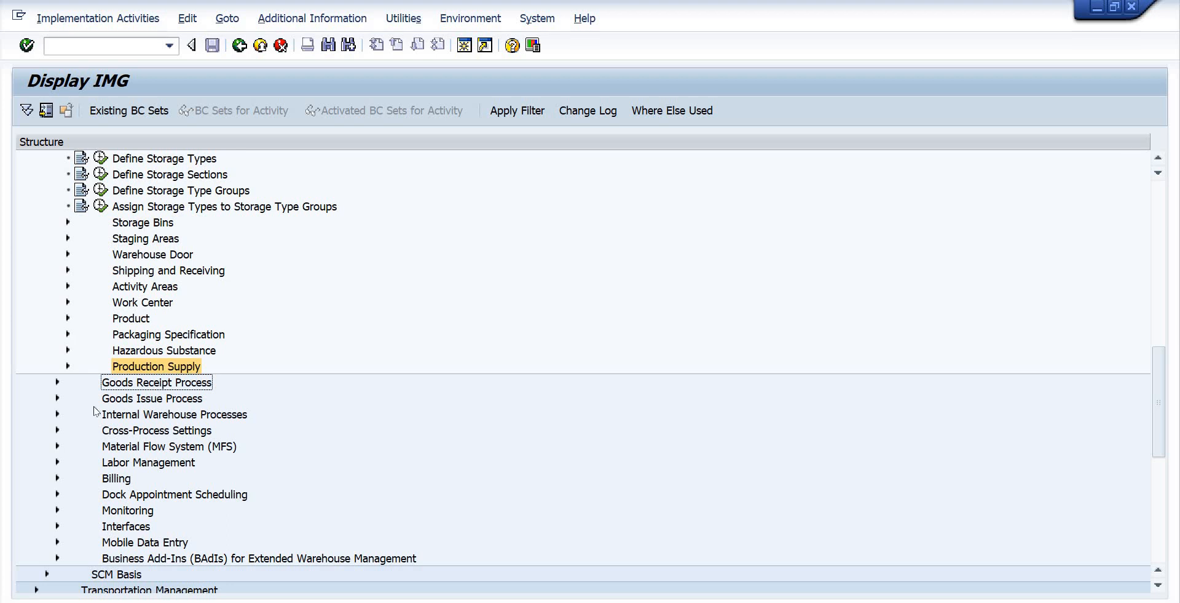
scroll(96, 412, "up", 3)
scroll(58, 227, "up", 1)
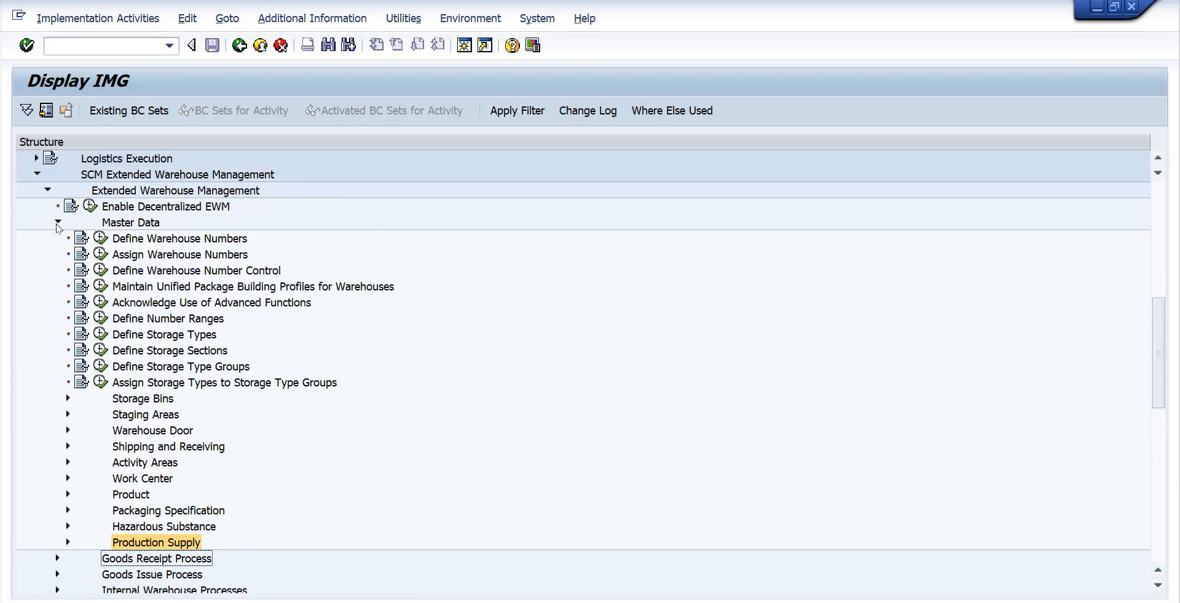
left_click(163, 285)
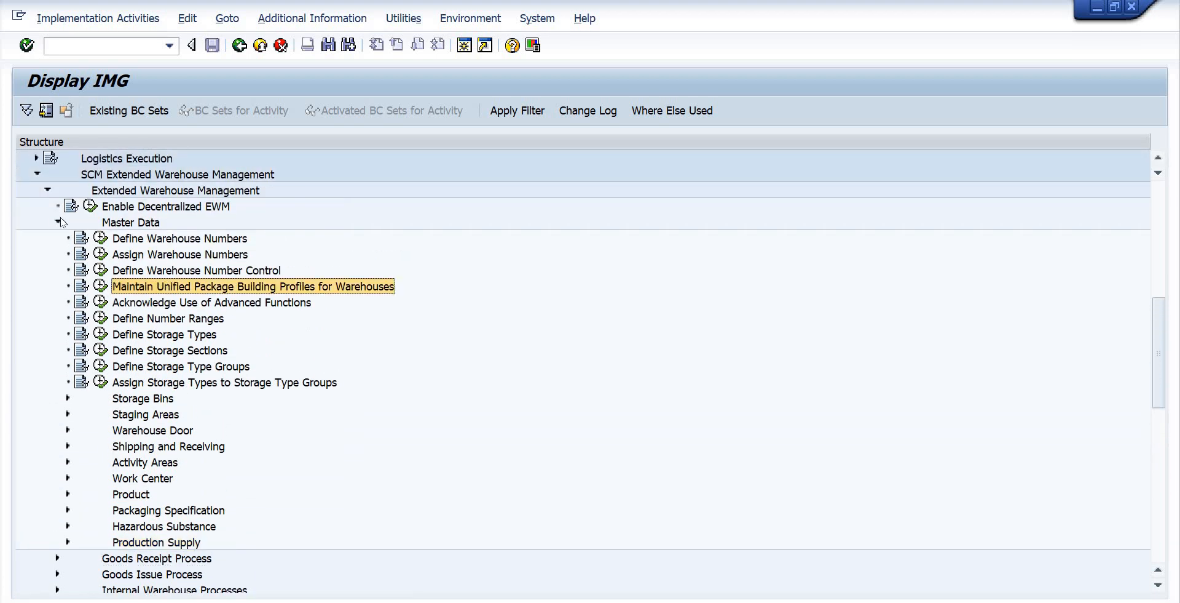
left_click(58, 222)
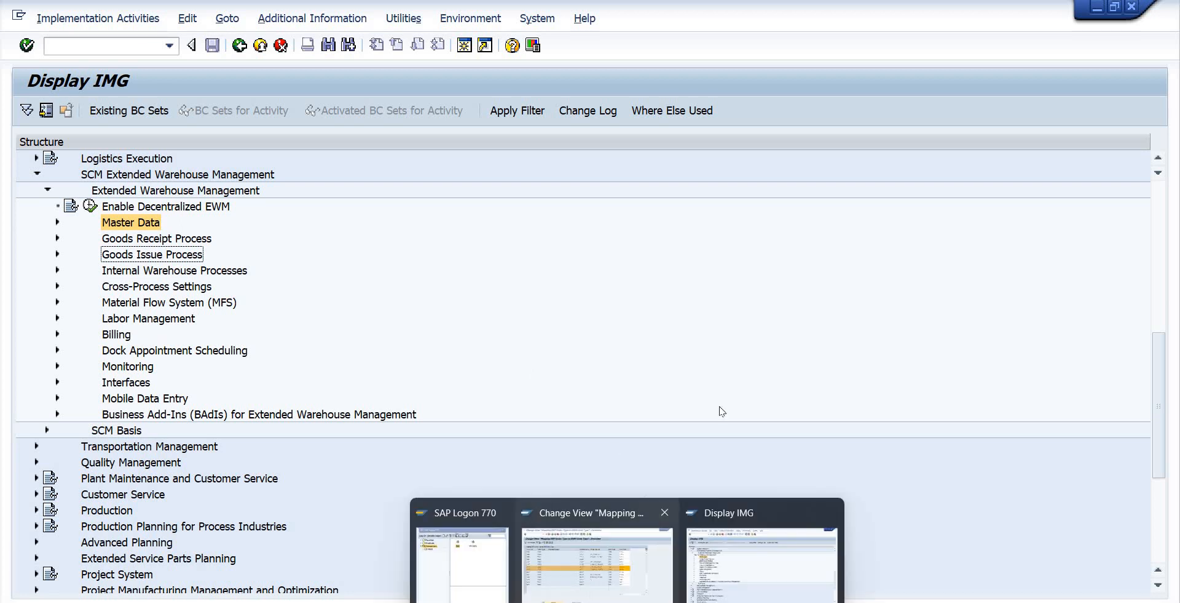
Open the production order creation screen with transaction nco01
left_click(73, 42)
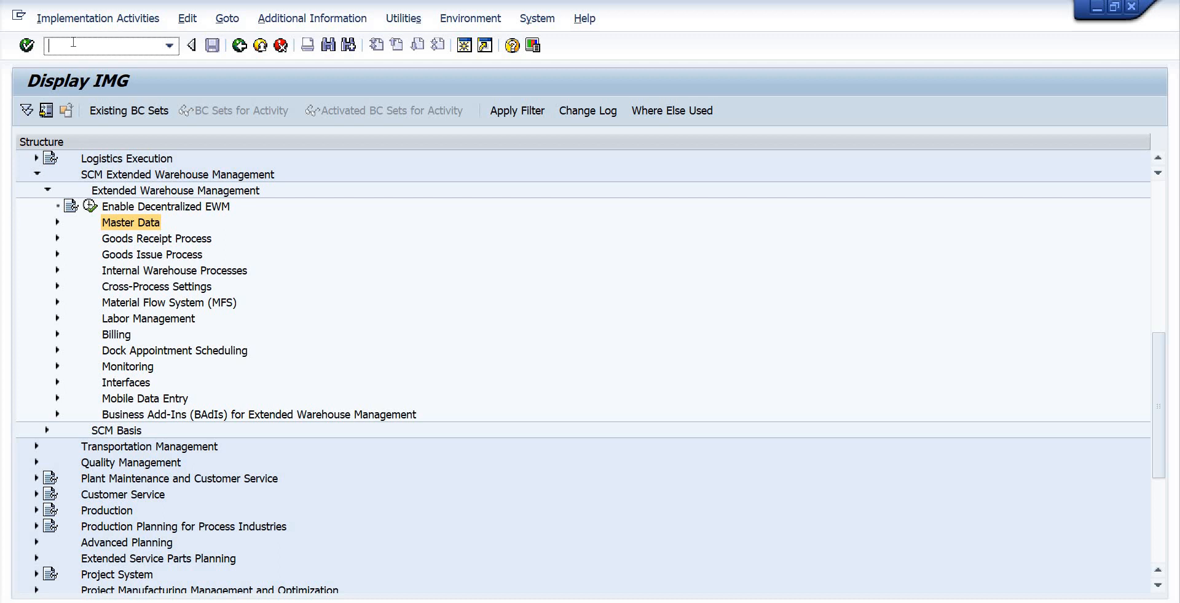
type("nco01")
key("Return")
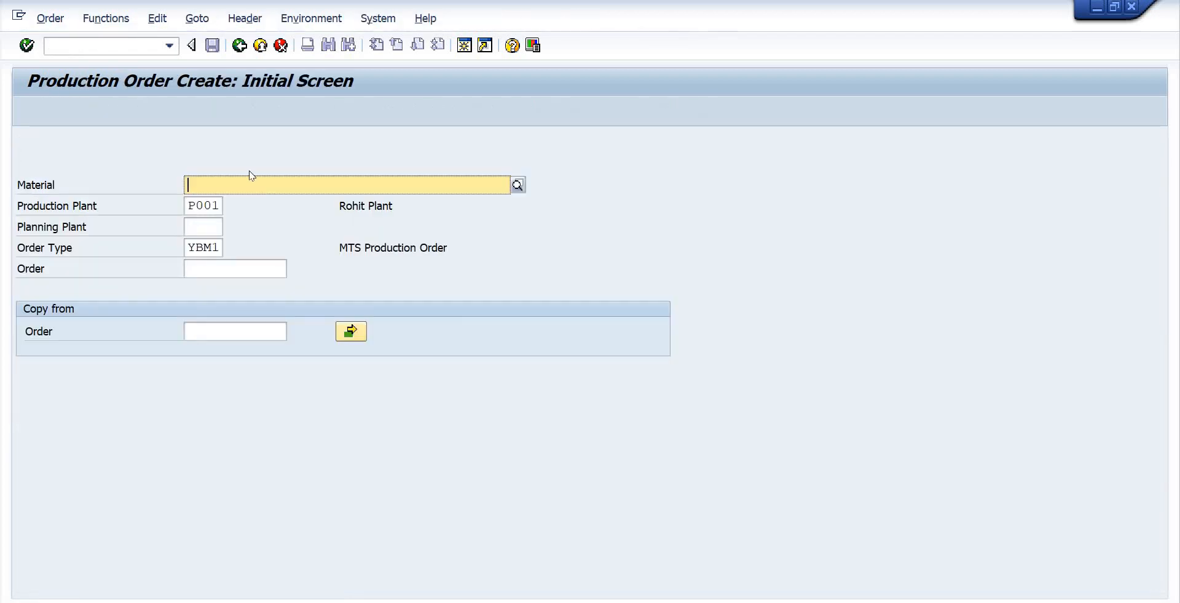
Enter material WH01-FERT2 with production plant P001 and order type YBM1, and continue to the order header
left_click(252, 183)
left_click(258, 202)
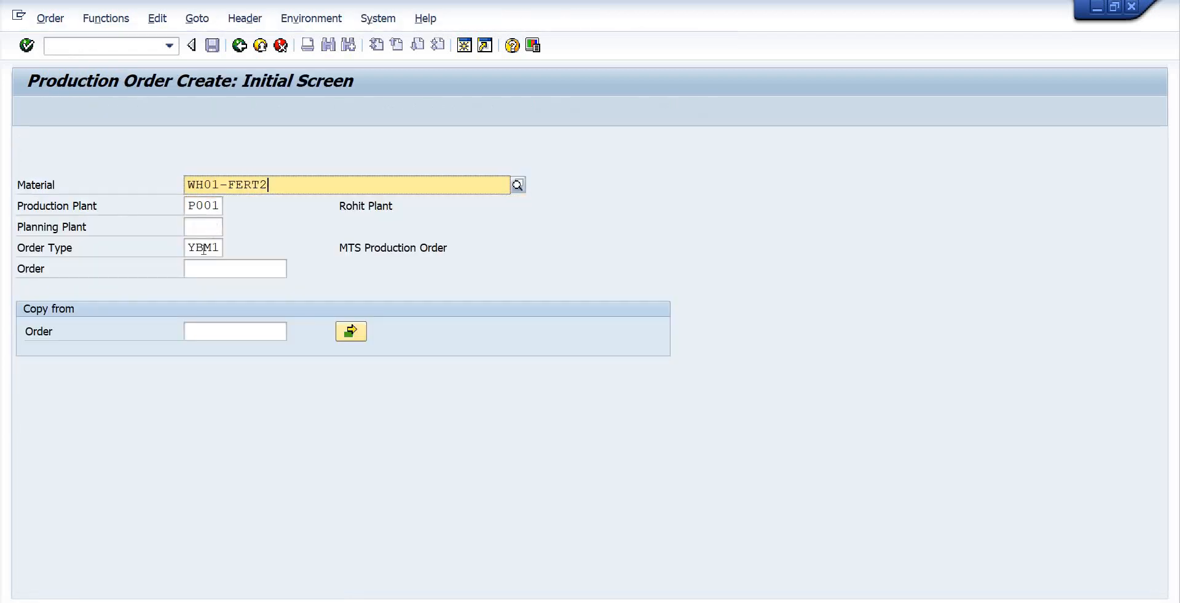
left_click(187, 205)
left_click(190, 249)
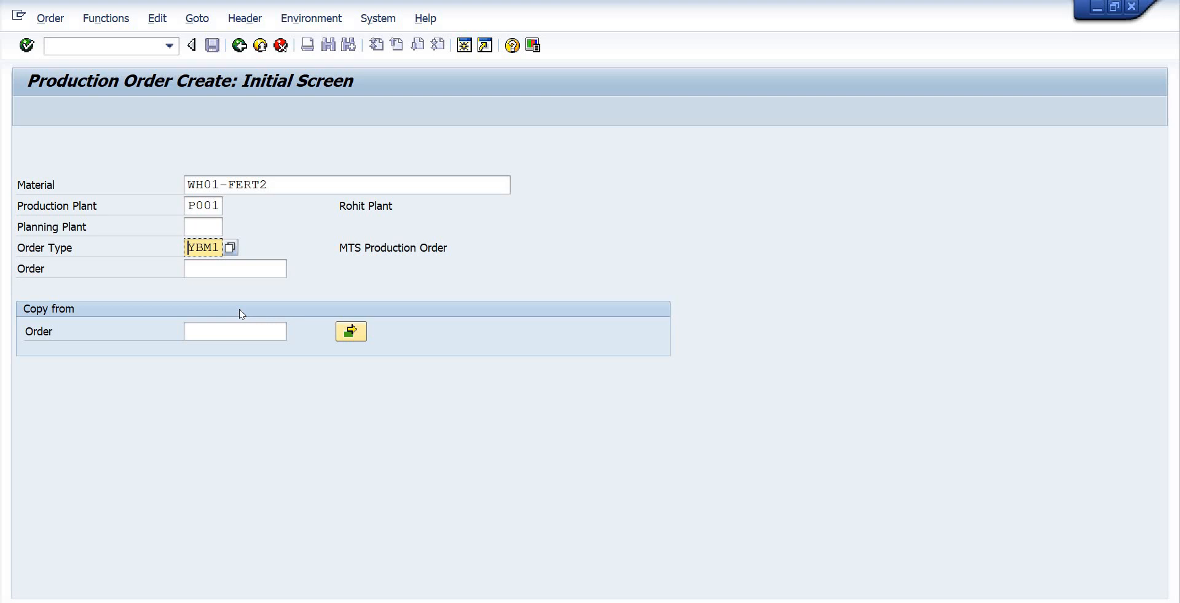
key("Return")
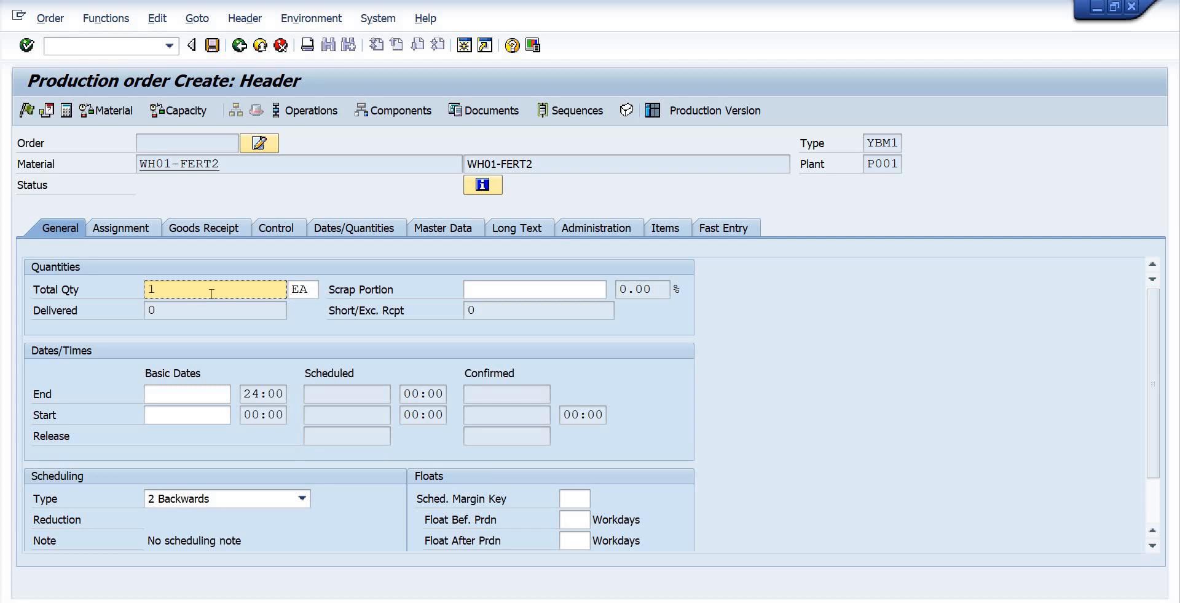
Enter a total quantity of 1 EA, set the scheduling type to 4 Current date, and confirm the header data
left_click(235, 499)
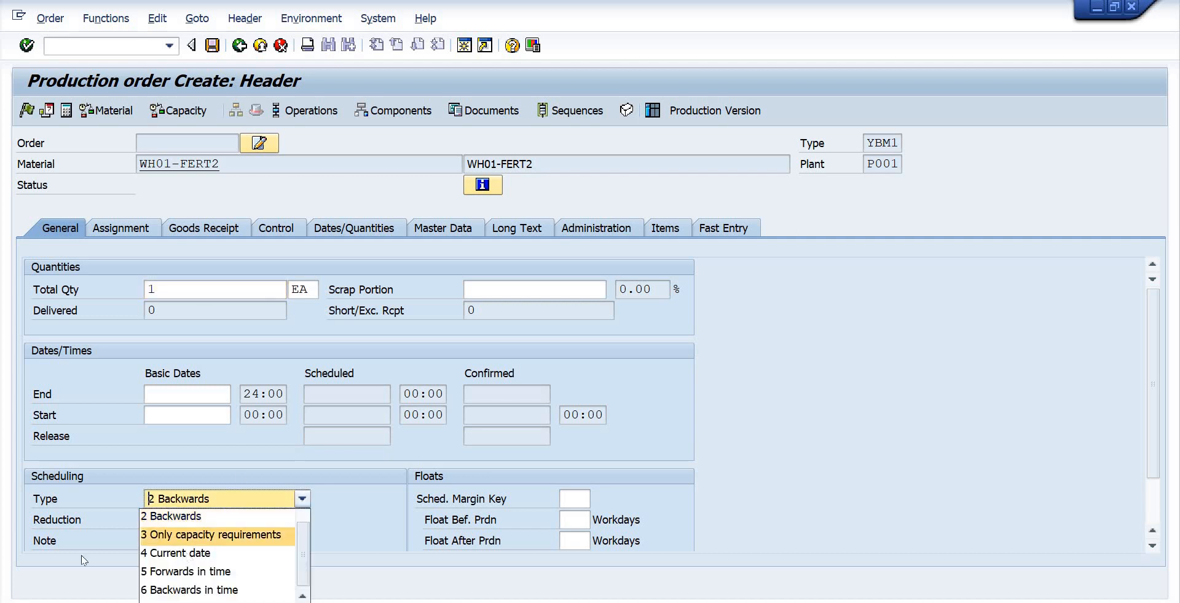
left_click(220, 560)
key("Return")
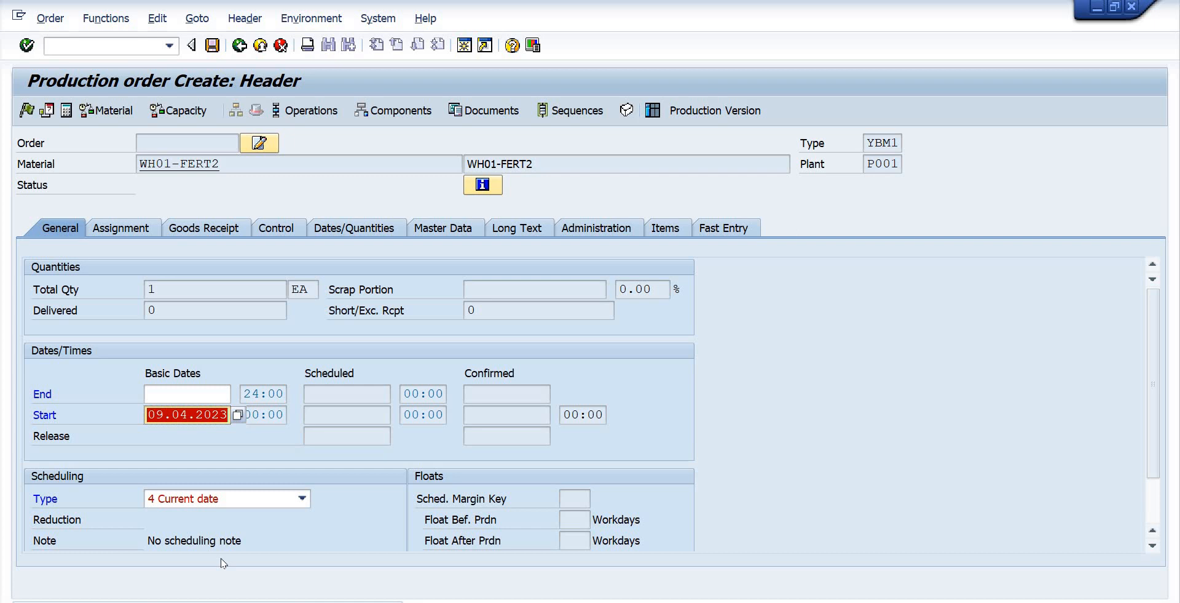
key("Return")
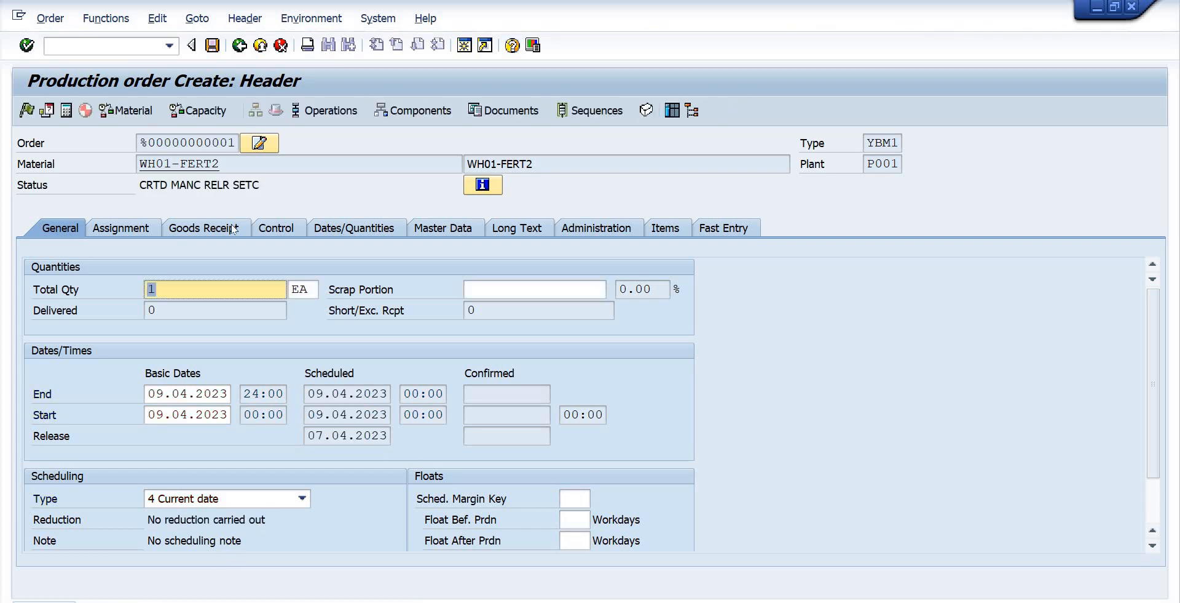
Assign profit center YB900 to the production order and confirm
left_click(122, 228)
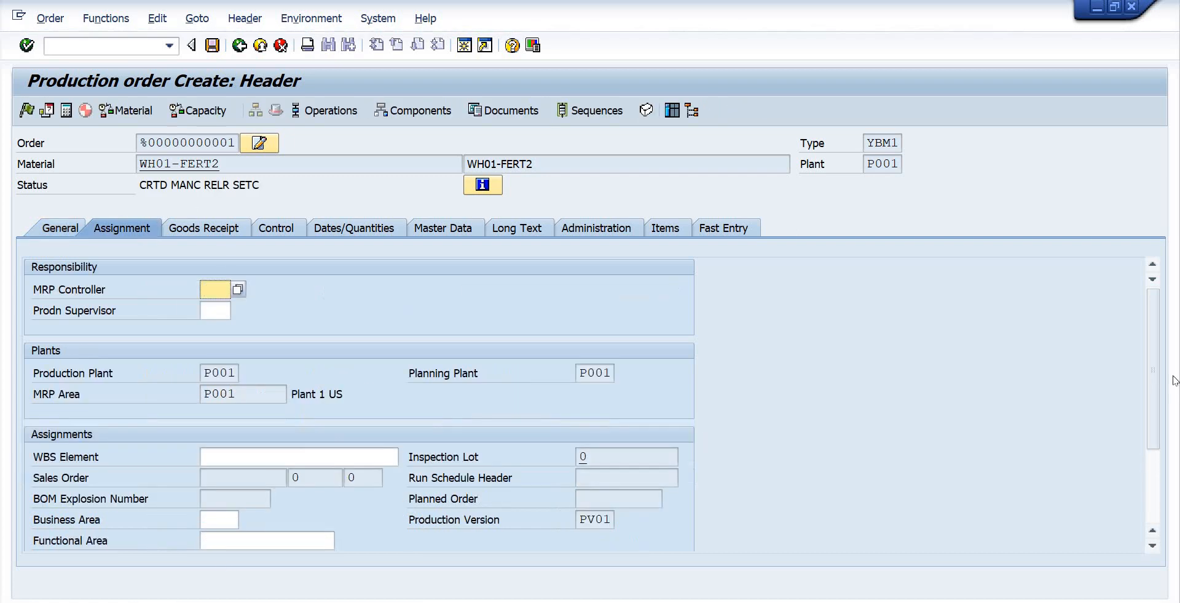
scroll(325, 477, "down", 3)
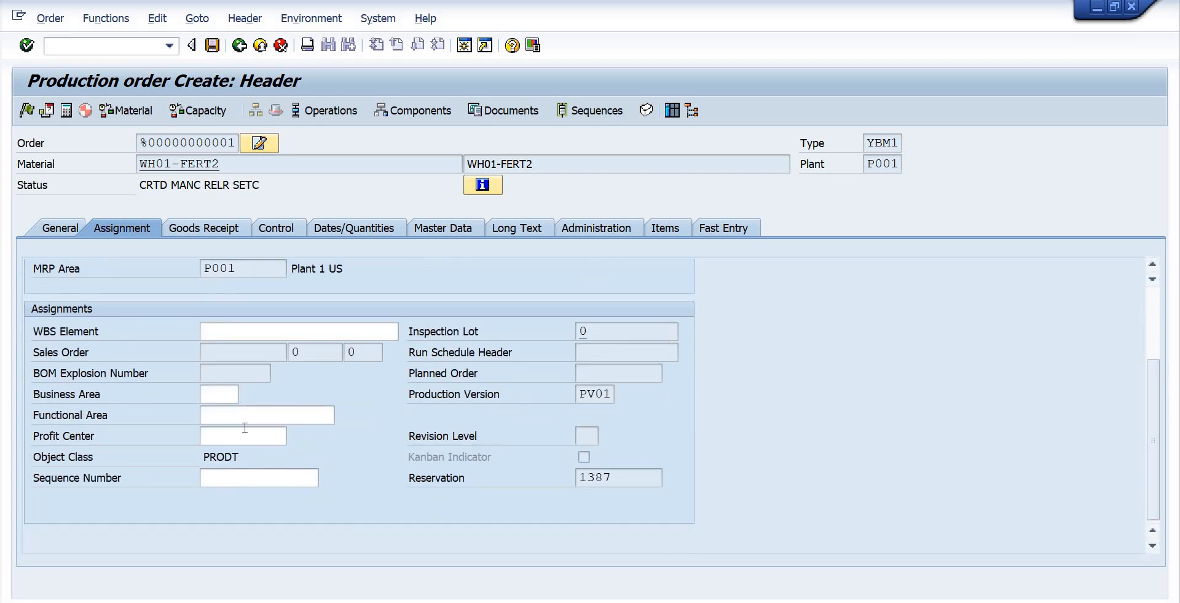
left_click(242, 436)
left_click(238, 452)
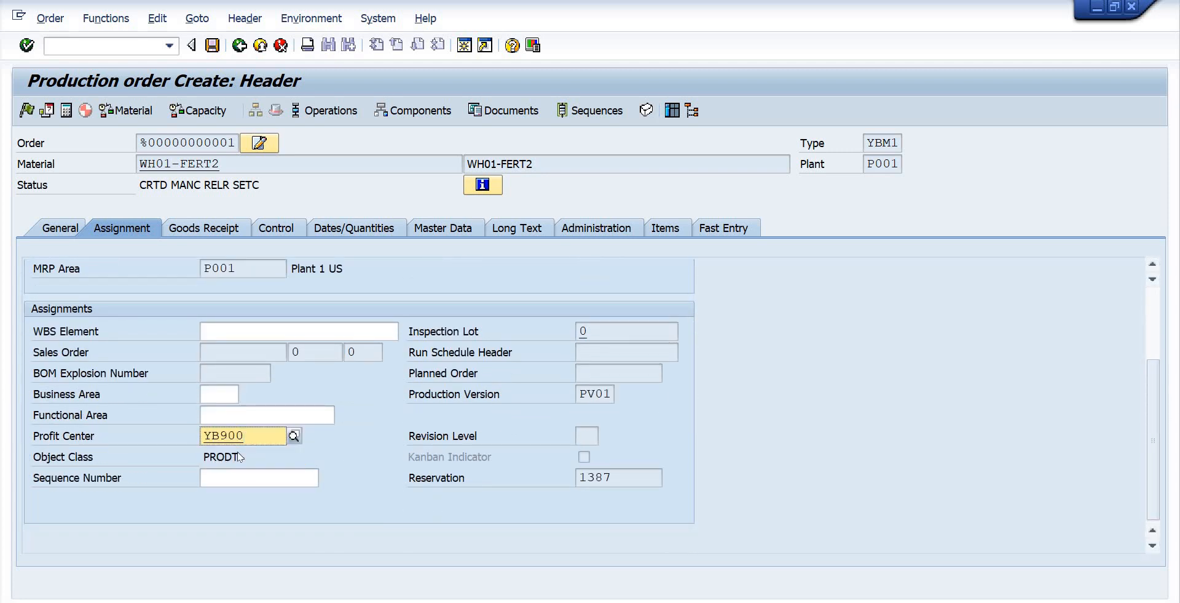
key("Return")
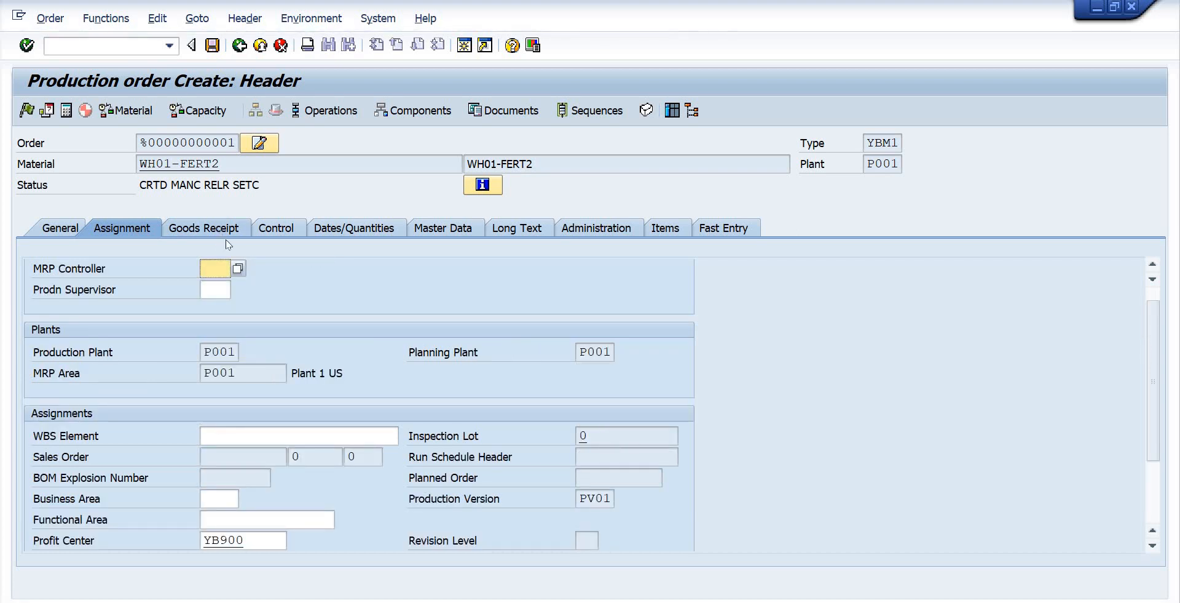
Examine the goods receipt data of the order, checking the receipt storage location for material WH01-FERT2
left_click(221, 234)
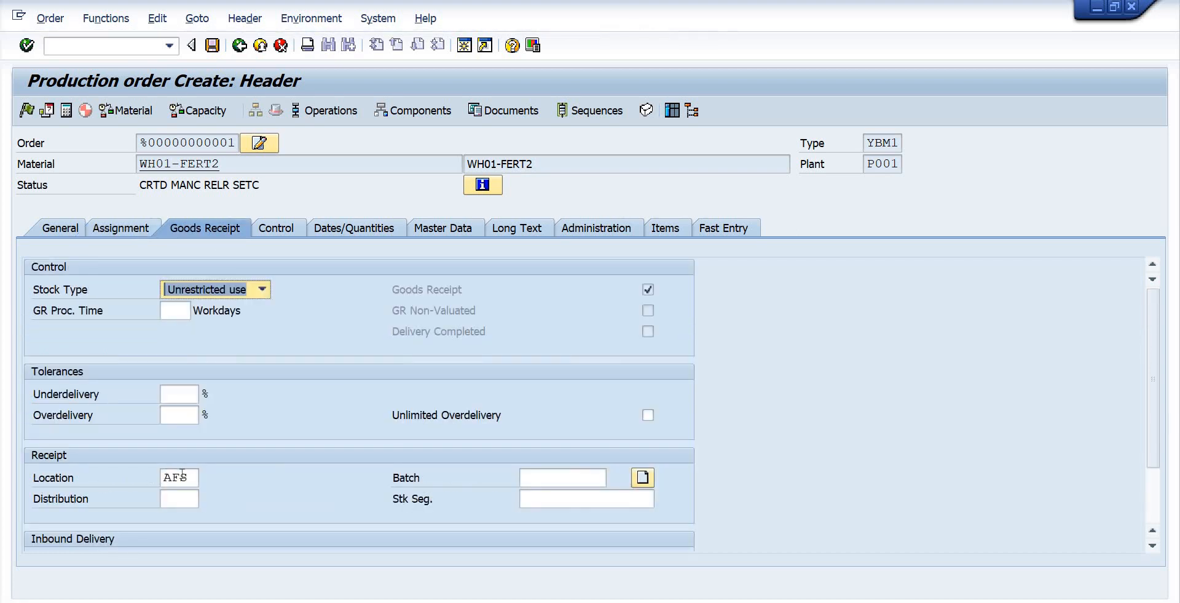
left_click(190, 476)
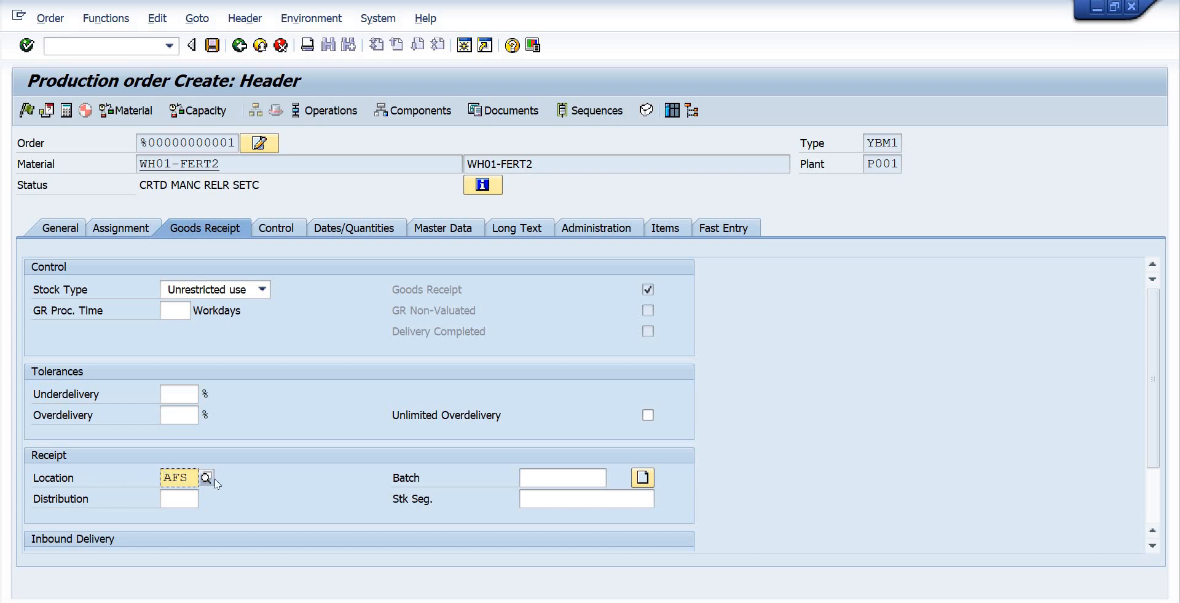
left_click_drag(186, 479, 159, 478)
left_click_drag(228, 165, 122, 192)
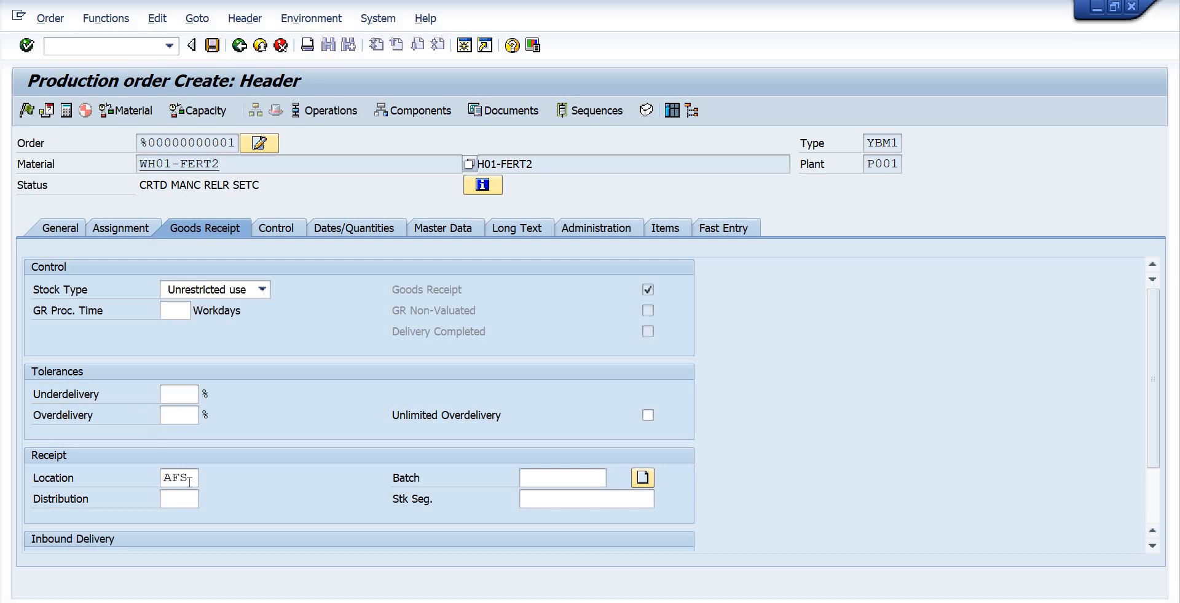
left_click_drag(190, 481, 126, 478)
left_click(125, 478)
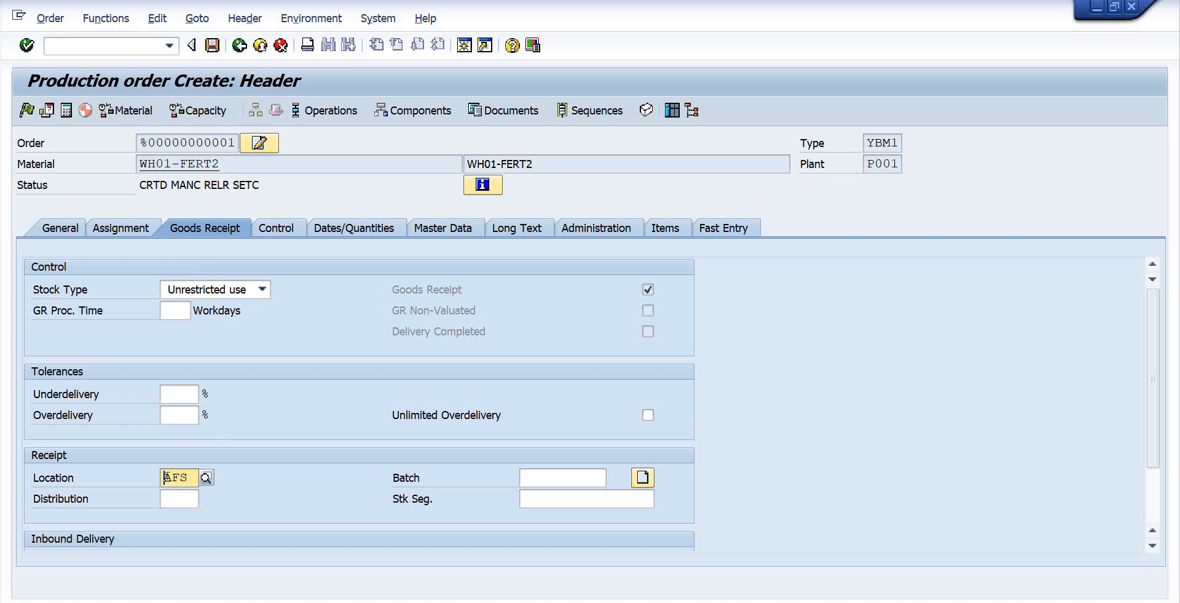
left_click_drag(182, 477, 152, 479)
Open the order's component overview and examine the components required for material WH01-FERT2
left_click(422, 116)
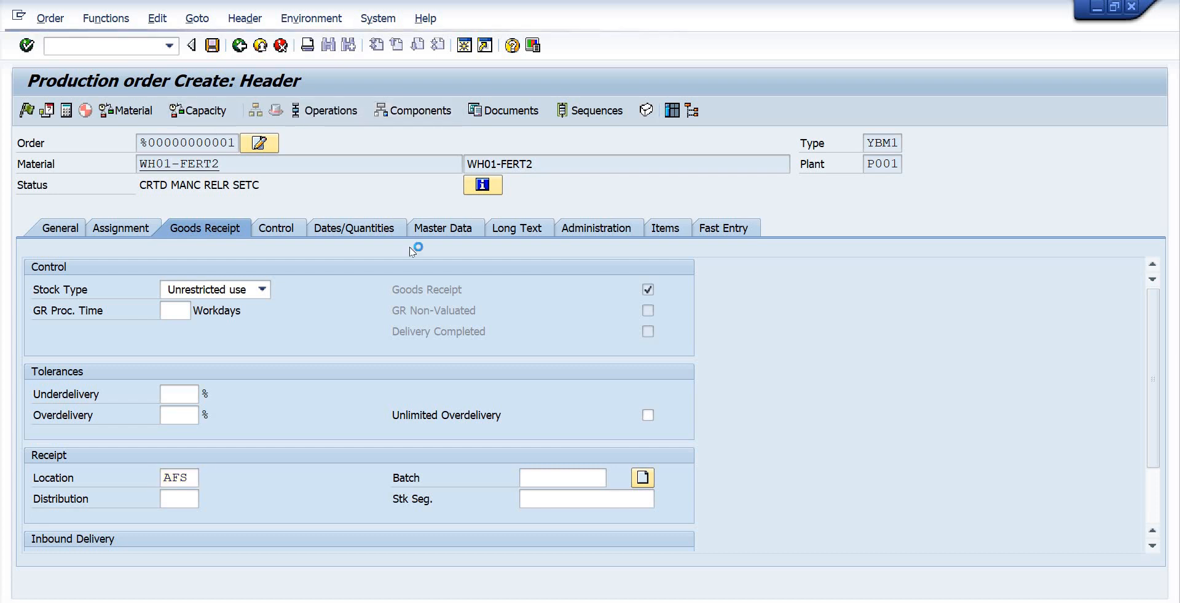
left_click(429, 115)
left_click(31, 295)
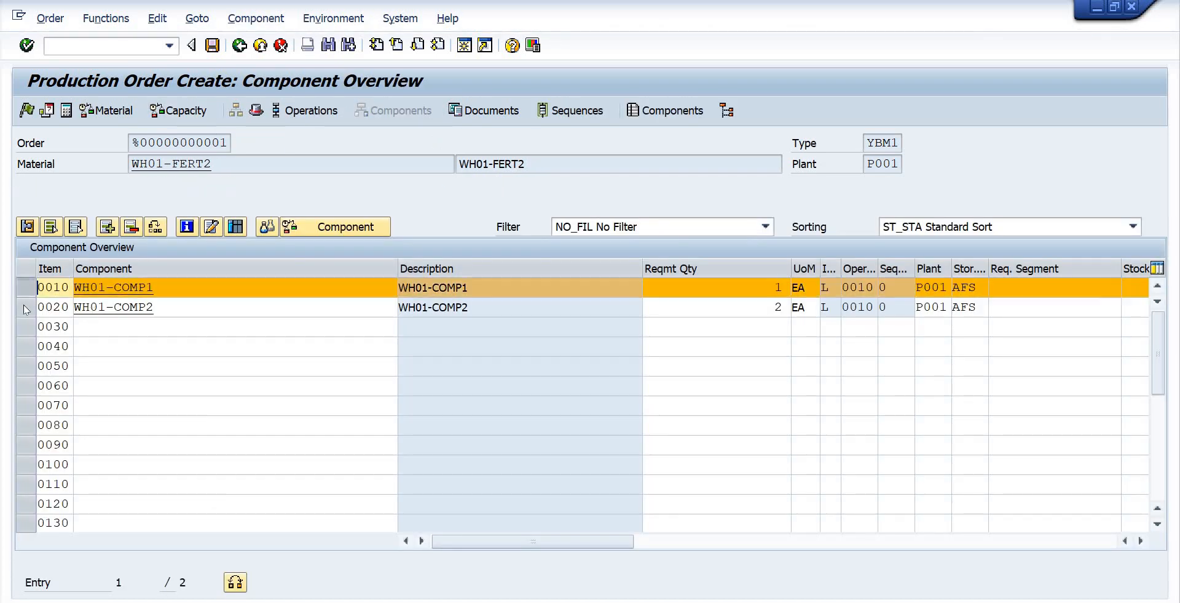
left_click(26, 307)
left_click_drag(76, 293, 73, 293)
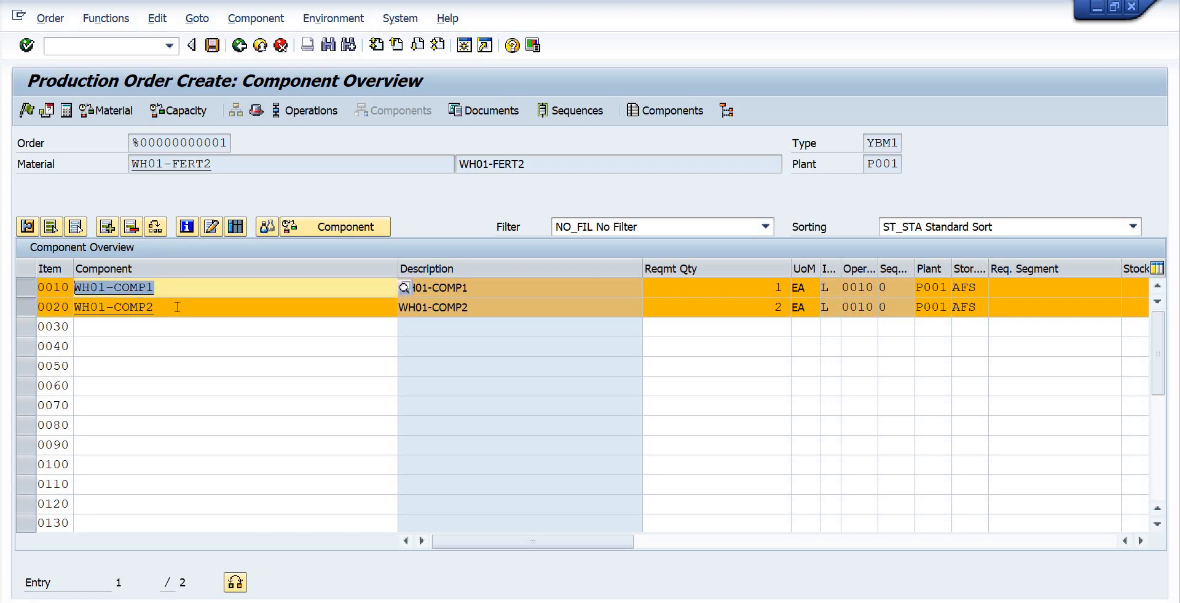
left_click_drag(176, 310, 73, 311)
left_click(171, 294)
left_click_drag(171, 292, 73, 292)
left_click_drag(217, 165, 114, 172)
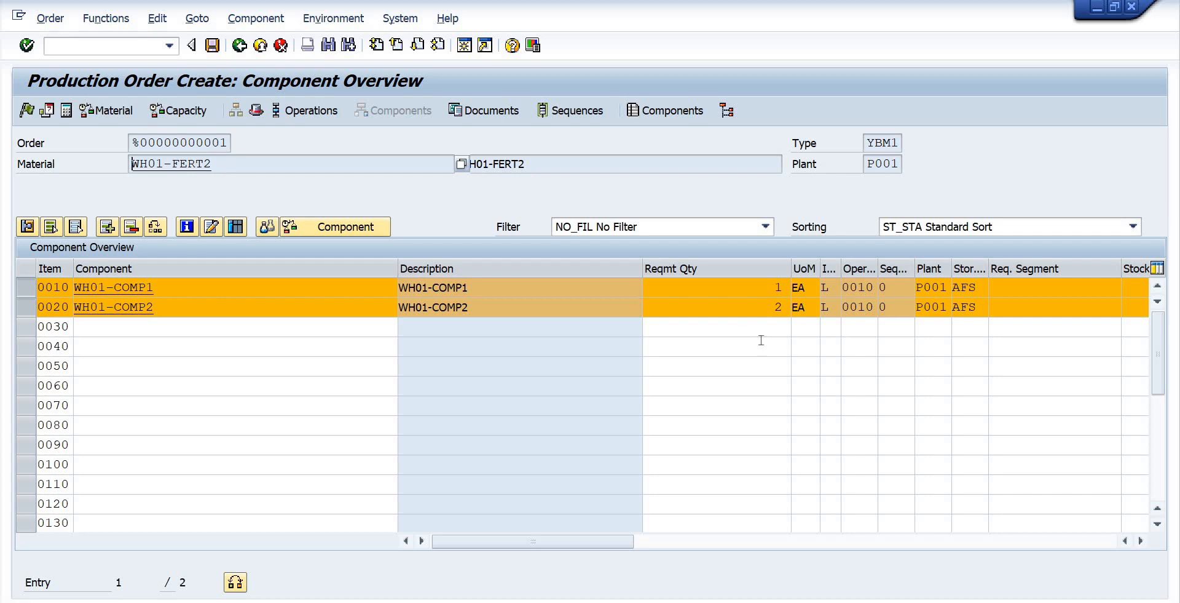
Check the requirement quantities of components WH01-COMP1 and WH01-COMP2
left_click(767, 294)
left_click_drag(769, 289, 808, 289)
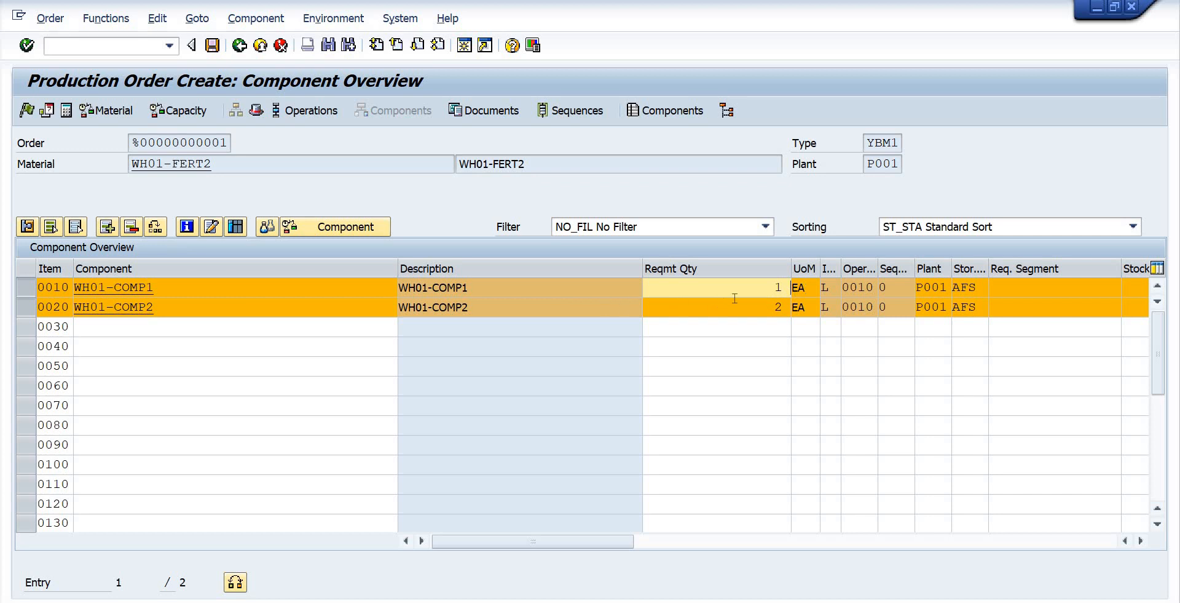
key("Down")
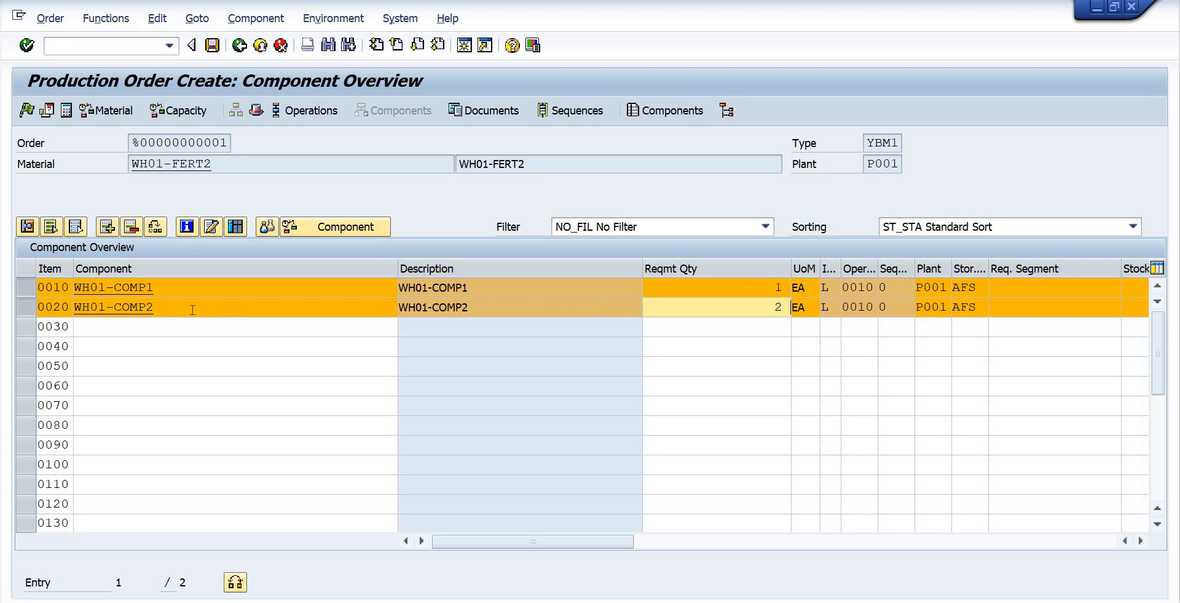
key("Return")
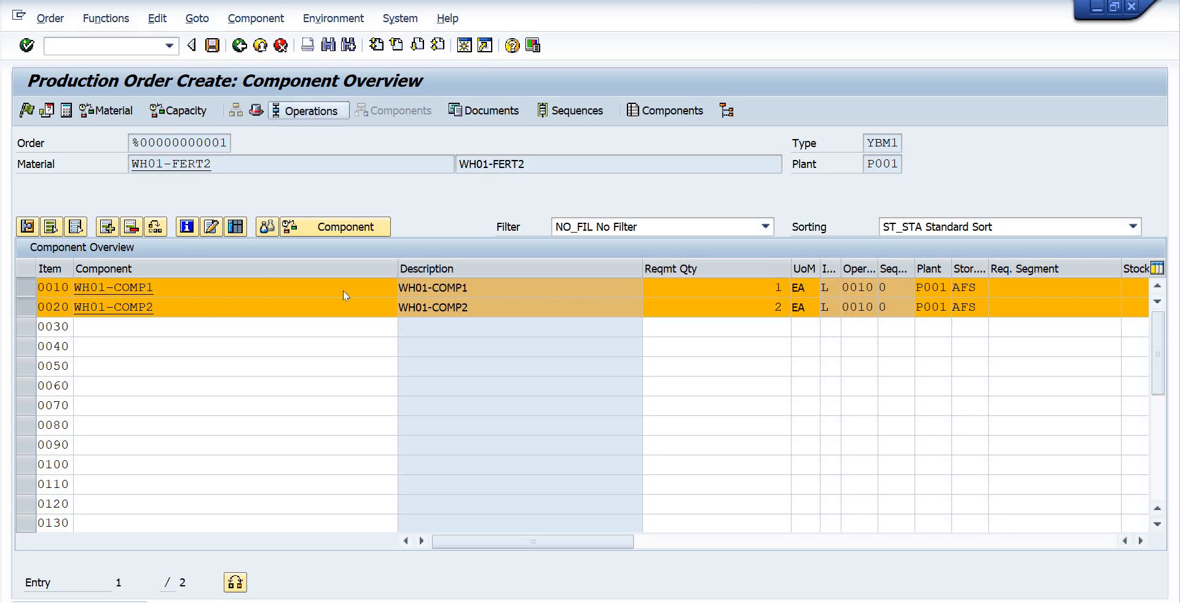
Examine operation 0010 and its short text in the order's operation overview, and return to the header
key("F5")
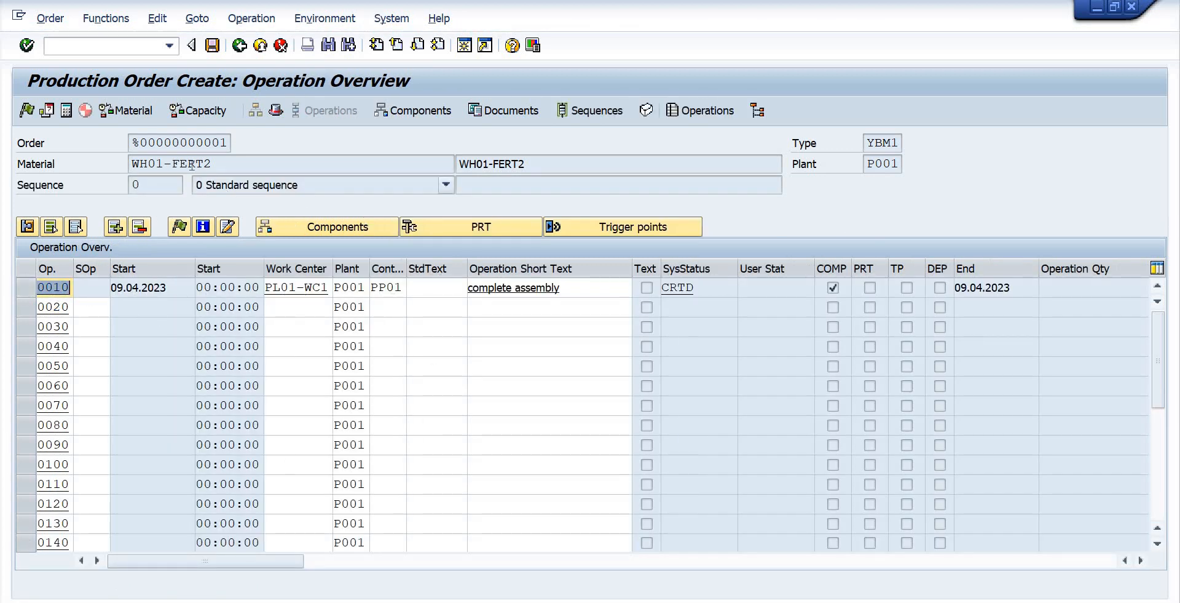
left_click(216, 165)
left_click_drag(217, 165, 123, 164)
left_click(203, 164)
left_click_drag(211, 163, 96, 166)
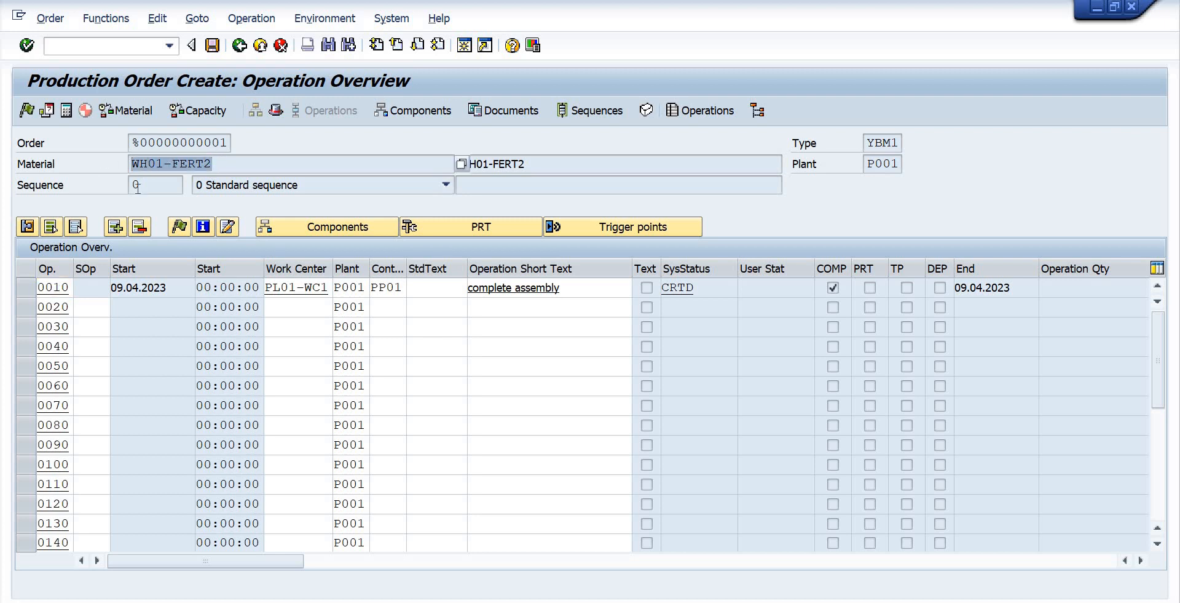
left_click(26, 287)
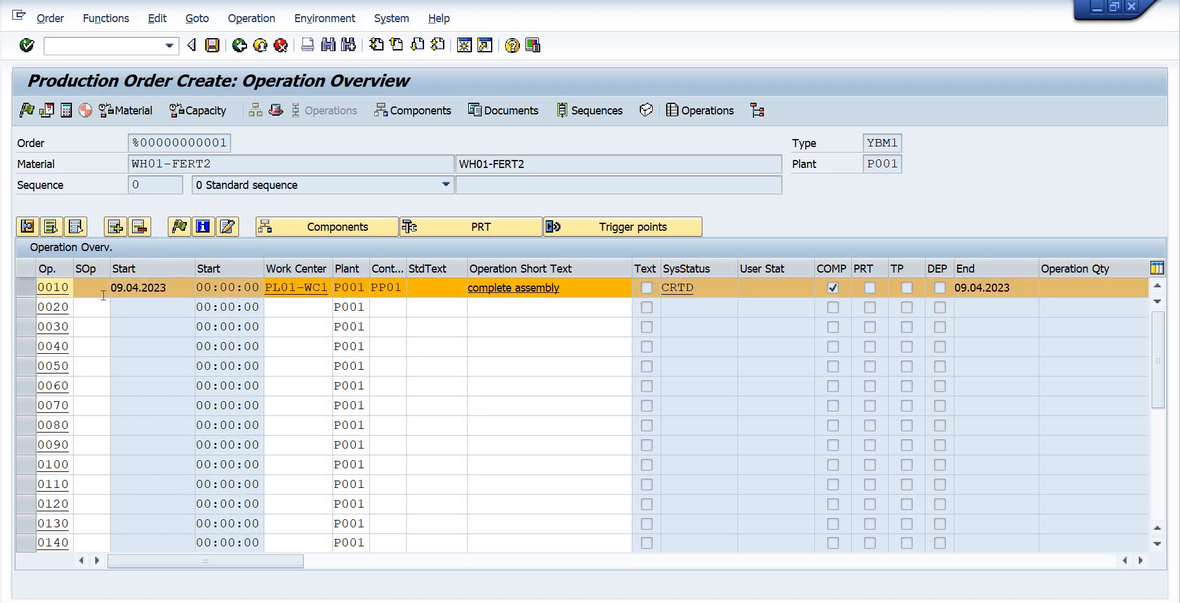
left_click(577, 291)
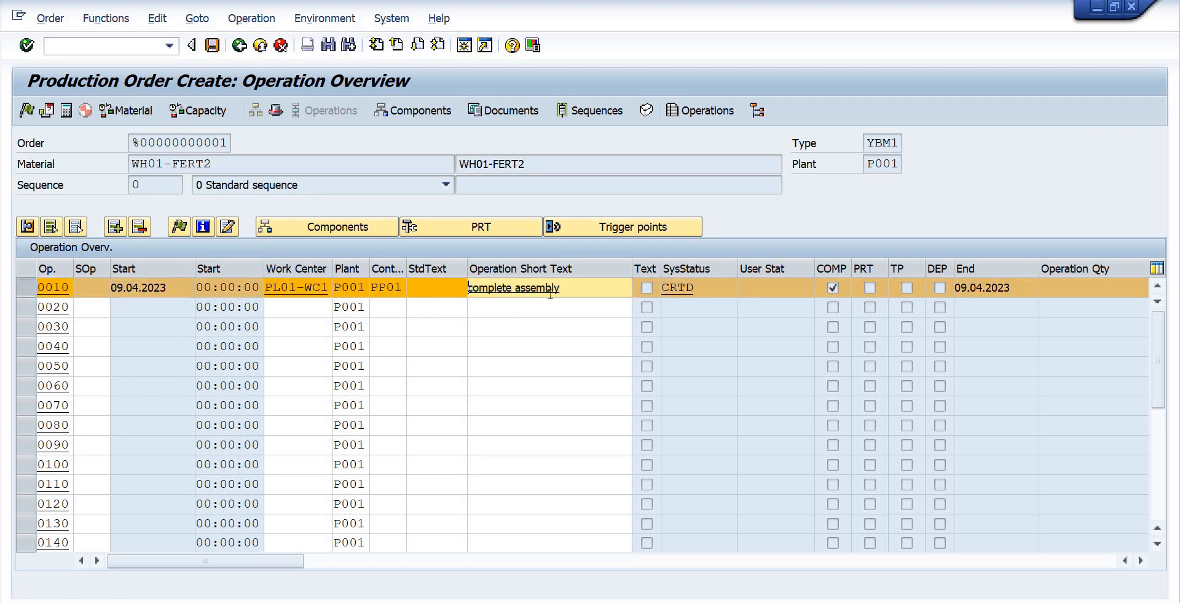
left_click_drag(578, 292, 454, 292)
left_click(239, 47)
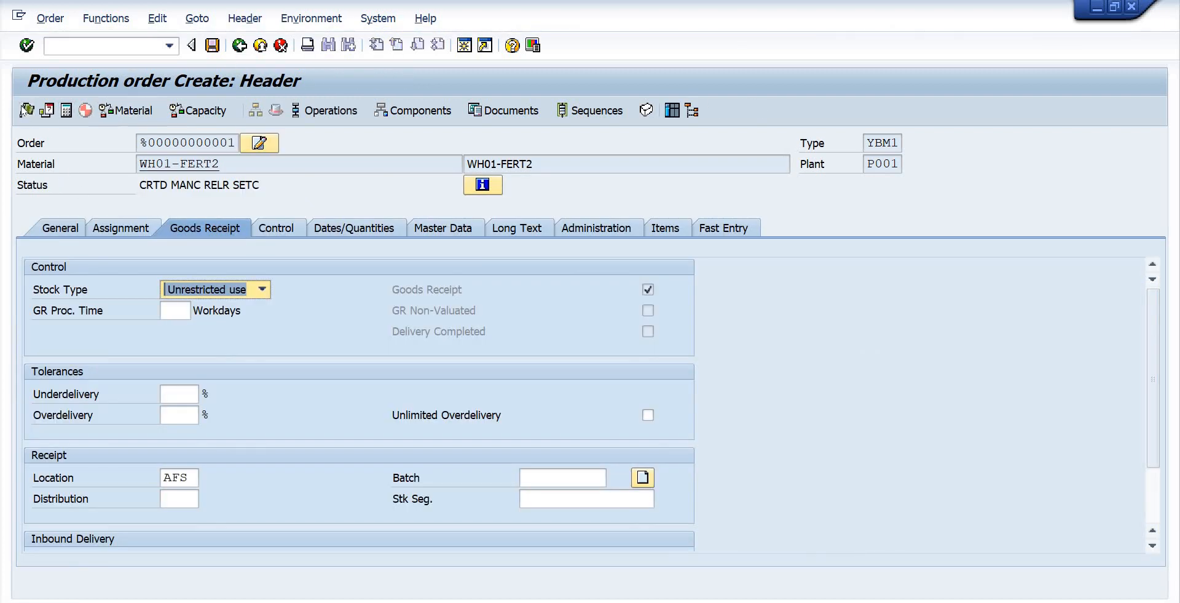
Release the production order and execute WM material staging for it
left_click(23, 108)
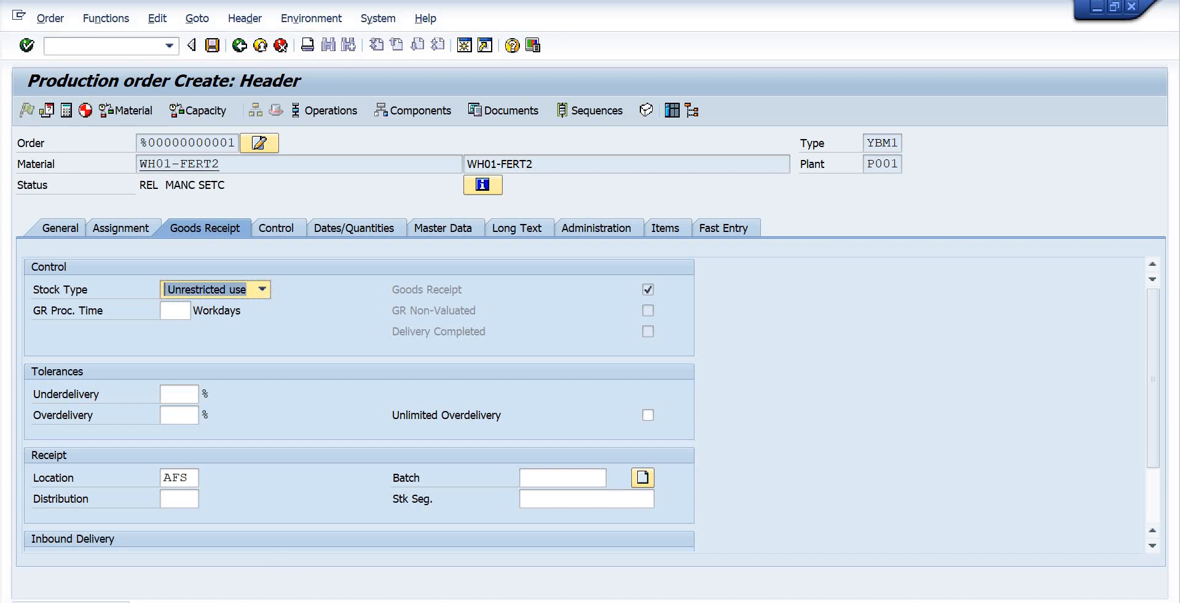
left_click(106, 18)
mouse_move(157, 249)
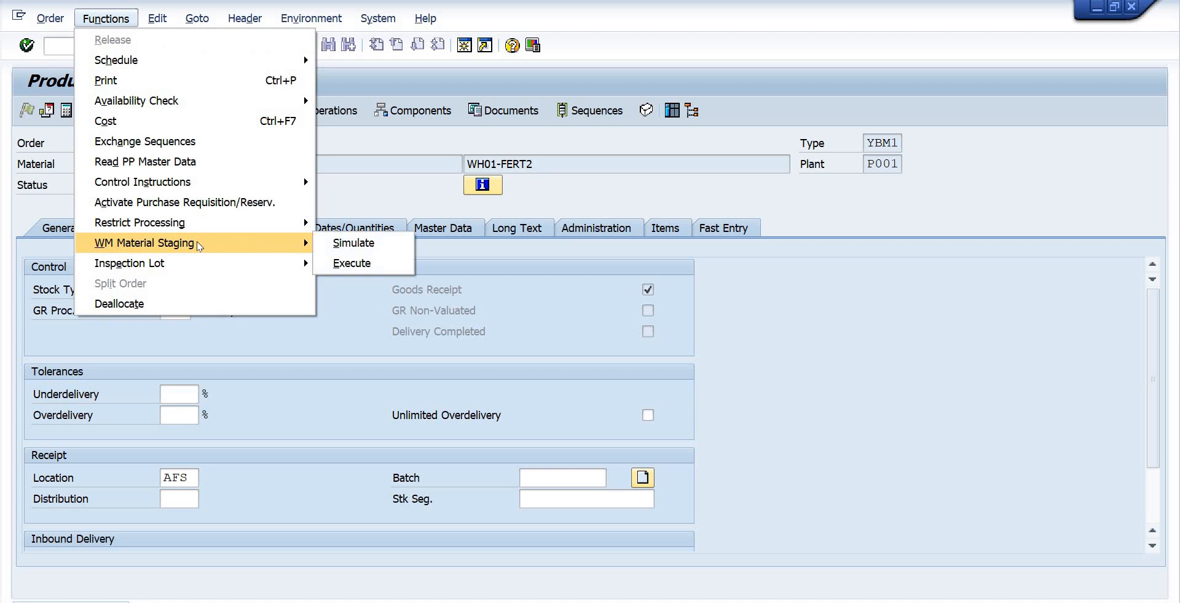
left_click(387, 263)
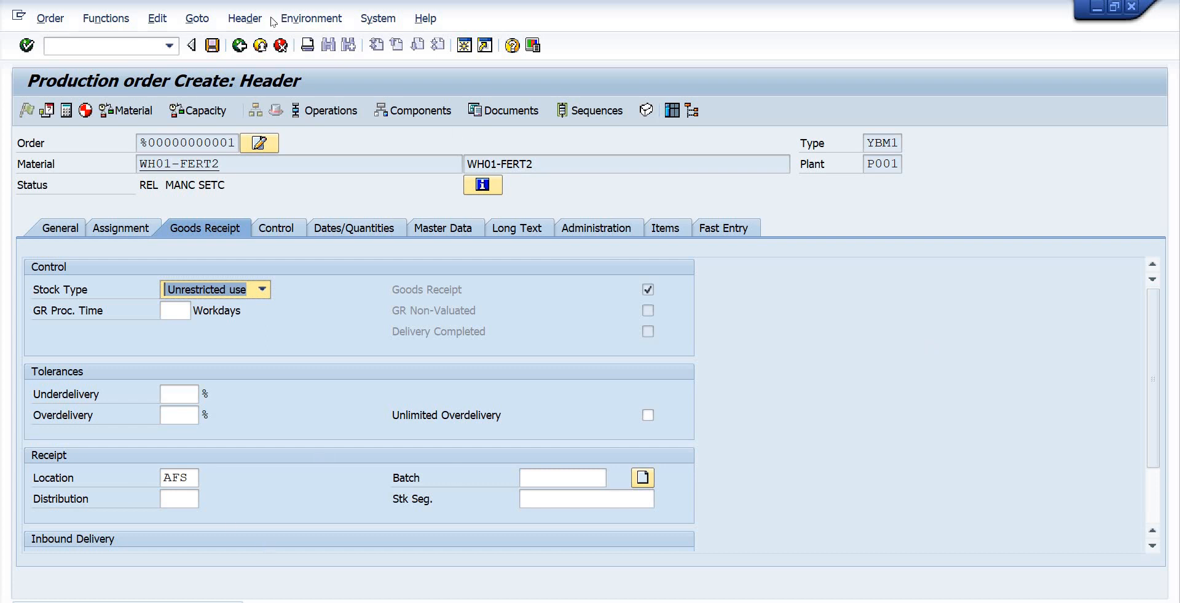
Save the released production order and switch from order creation to the production order display
left_click(212, 45)
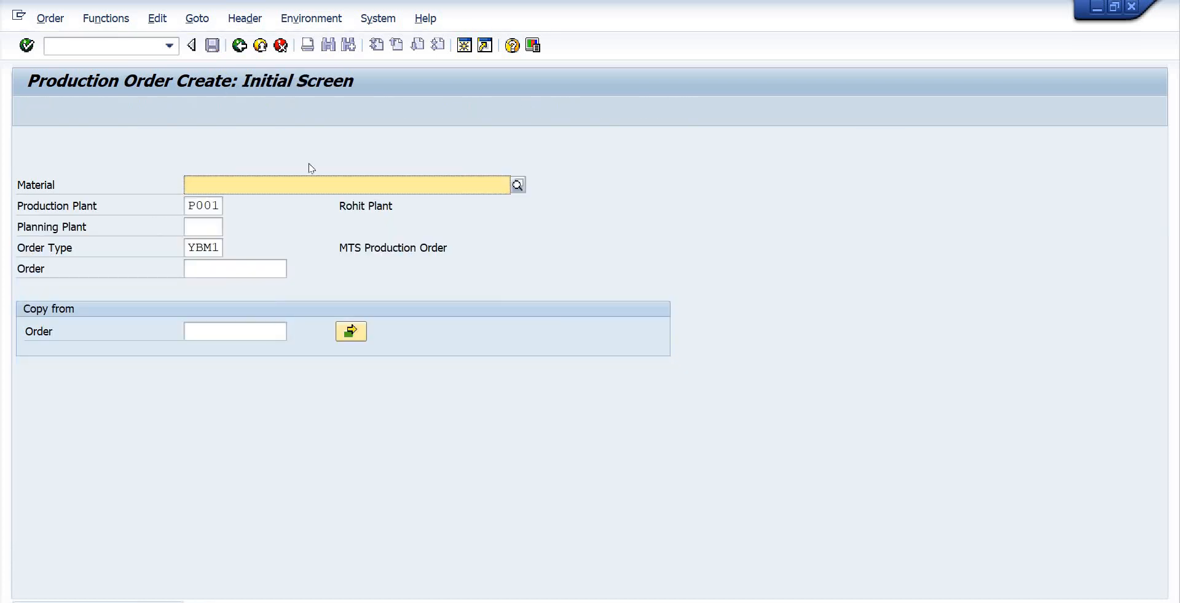
left_click(51, 24)
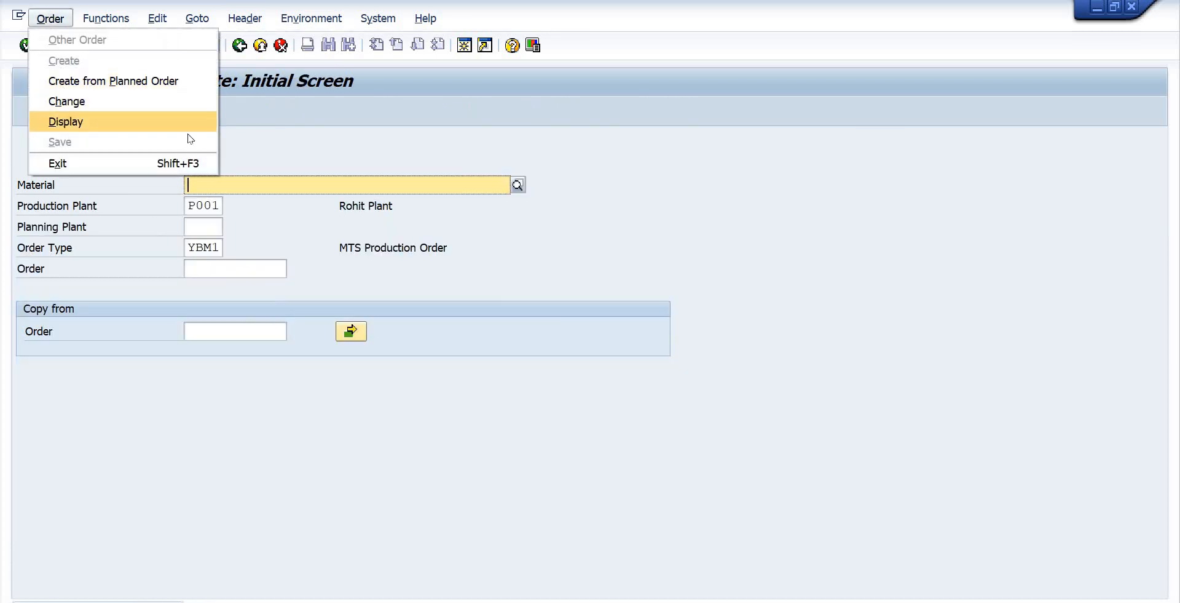
left_click(61, 123)
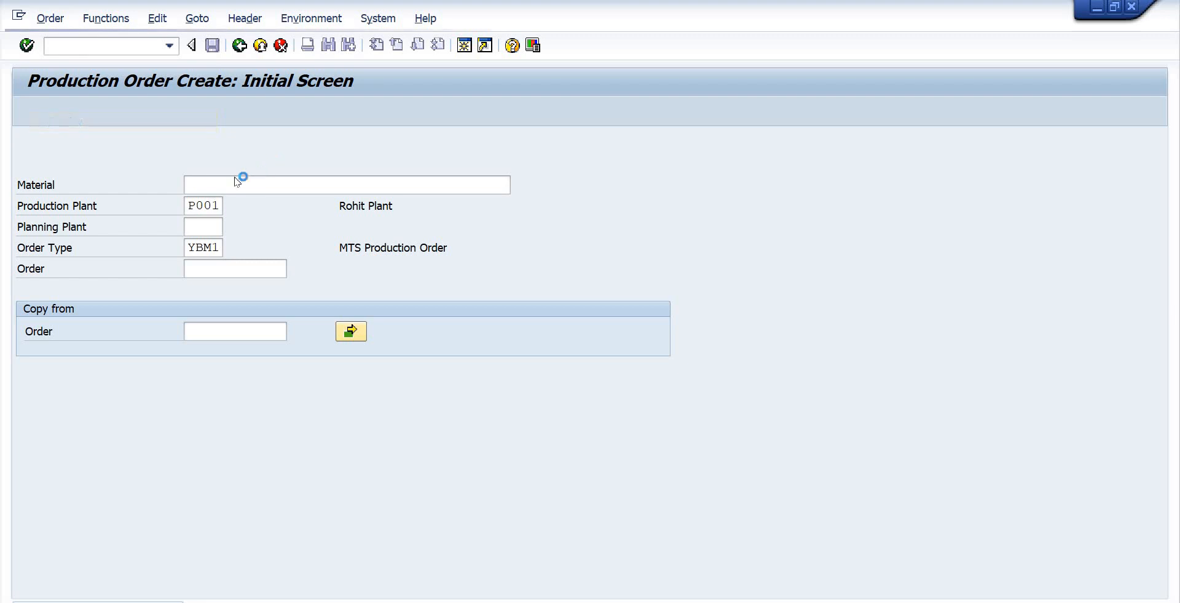
Open the production material request maintenance with transaction /N/SCWM/pmr
left_click(169, 46)
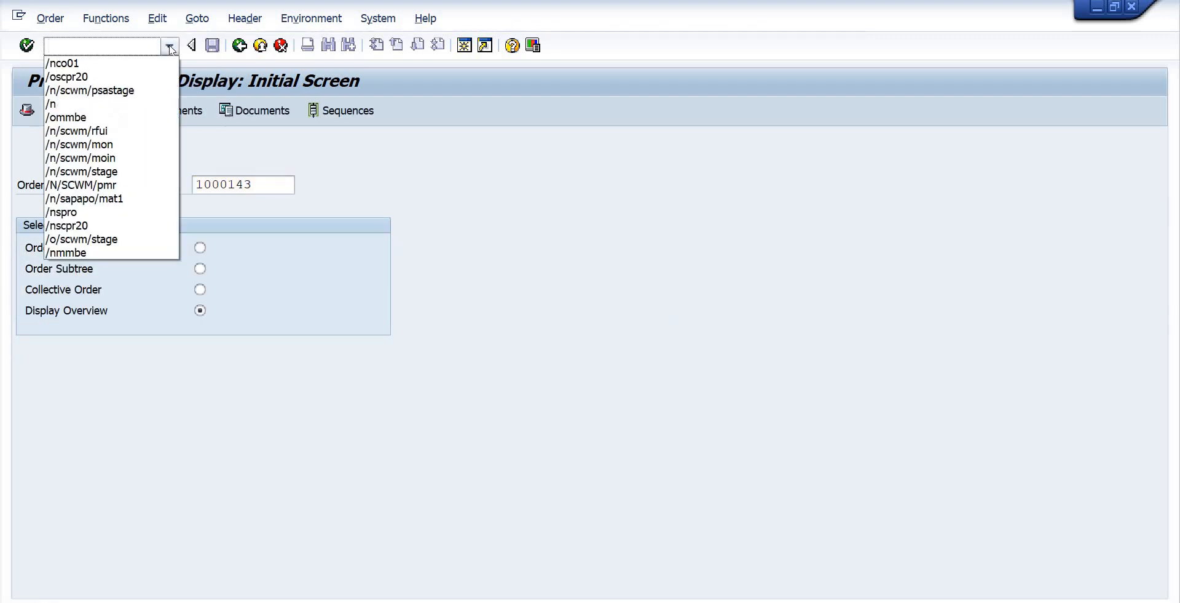
left_click(130, 185)
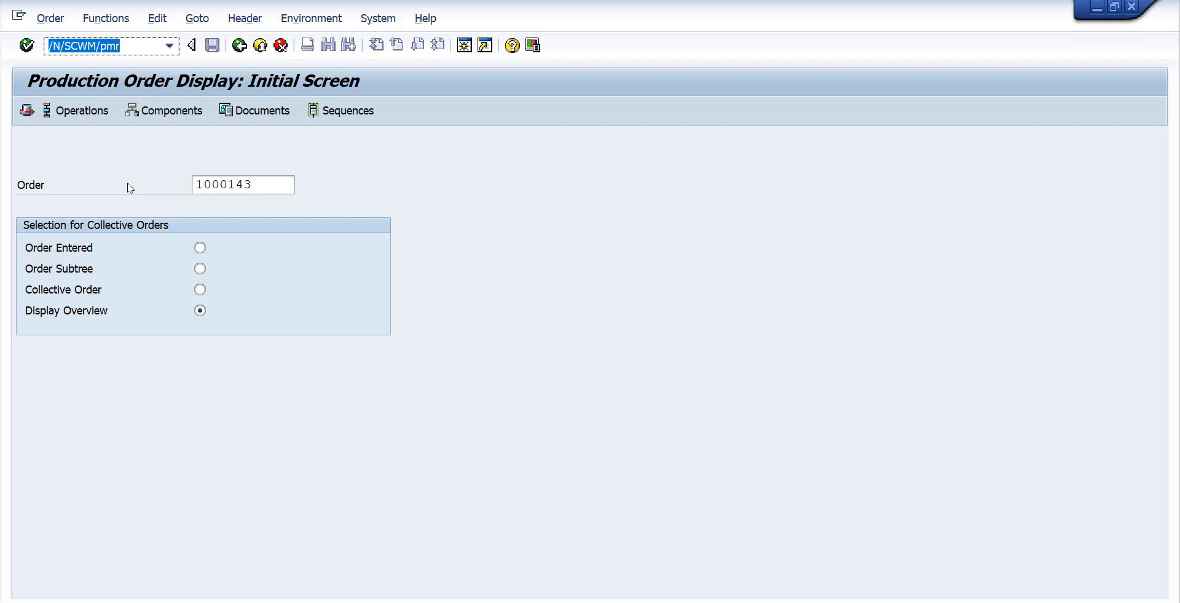
key("Return")
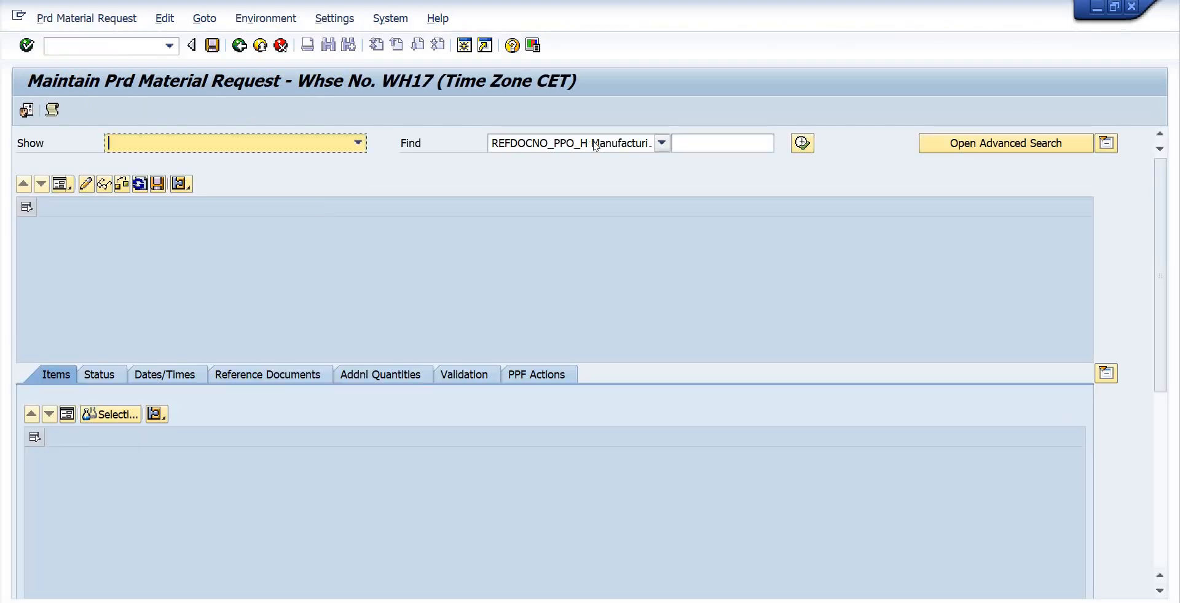
Find the production material request by Manufacturing Order, entering the new production order's number and keeping WH17 as the default warehouse
left_click(597, 146)
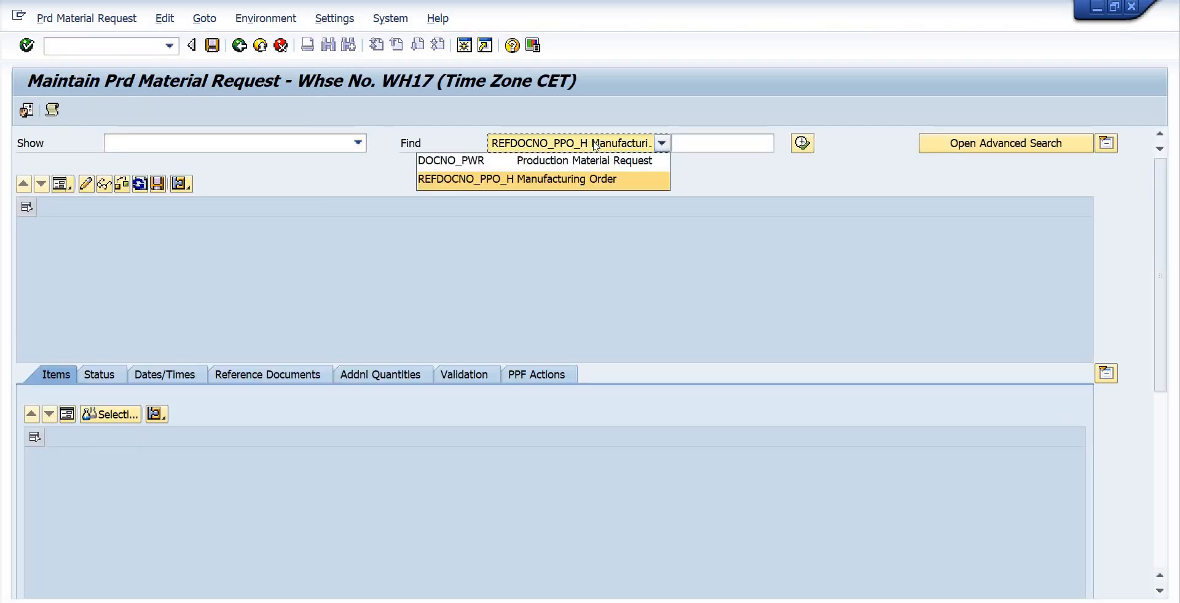
left_click(567, 180)
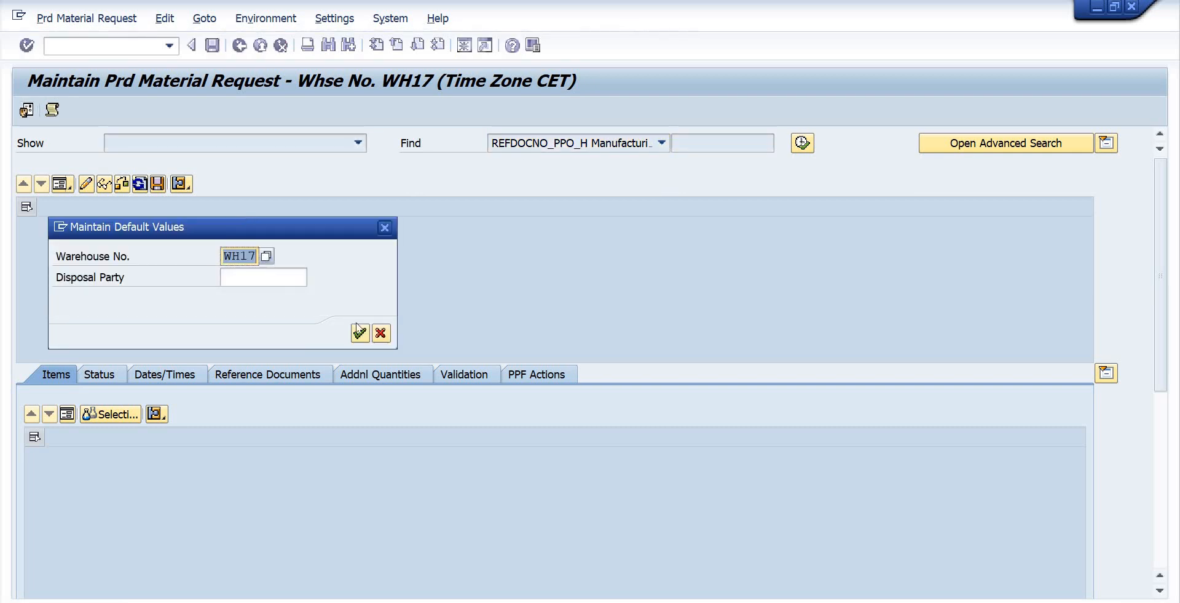
left_click(360, 333)
left_click(707, 143)
type("1000143")
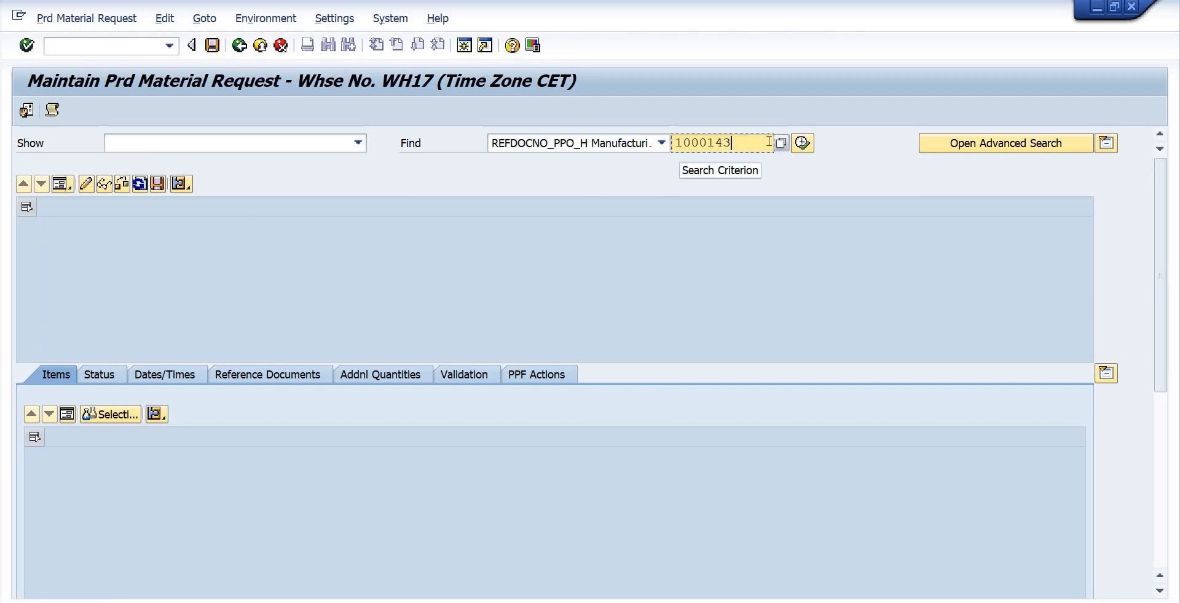
left_click(803, 144)
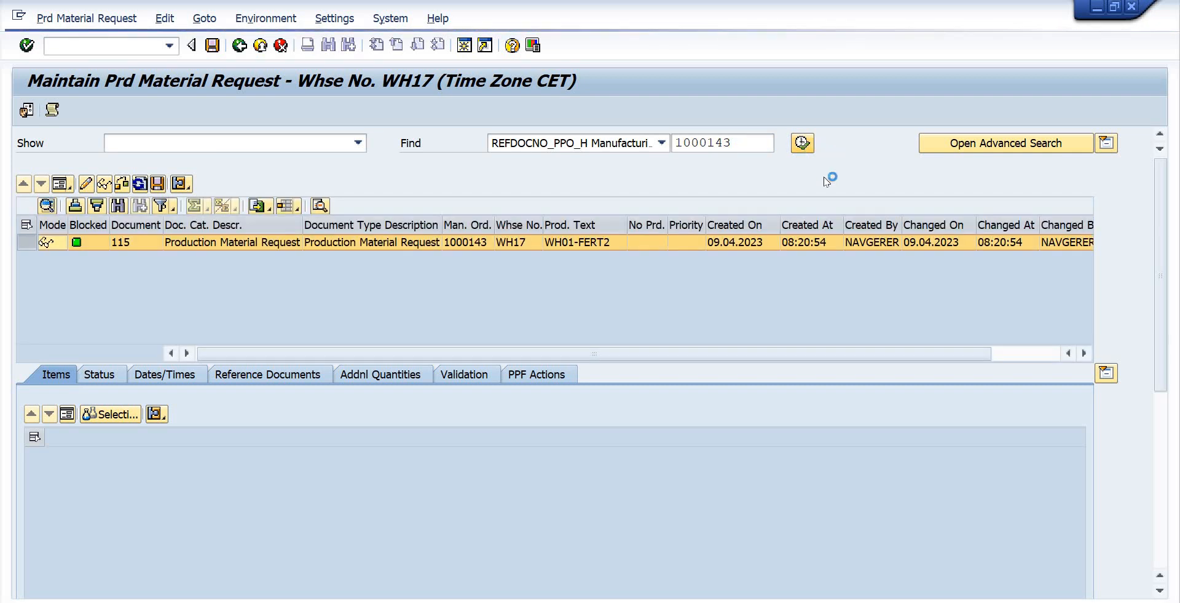
Widen the manufacturing order column and check the request's document number, product text, and creation and change details
left_click(489, 225)
double_click(495, 225)
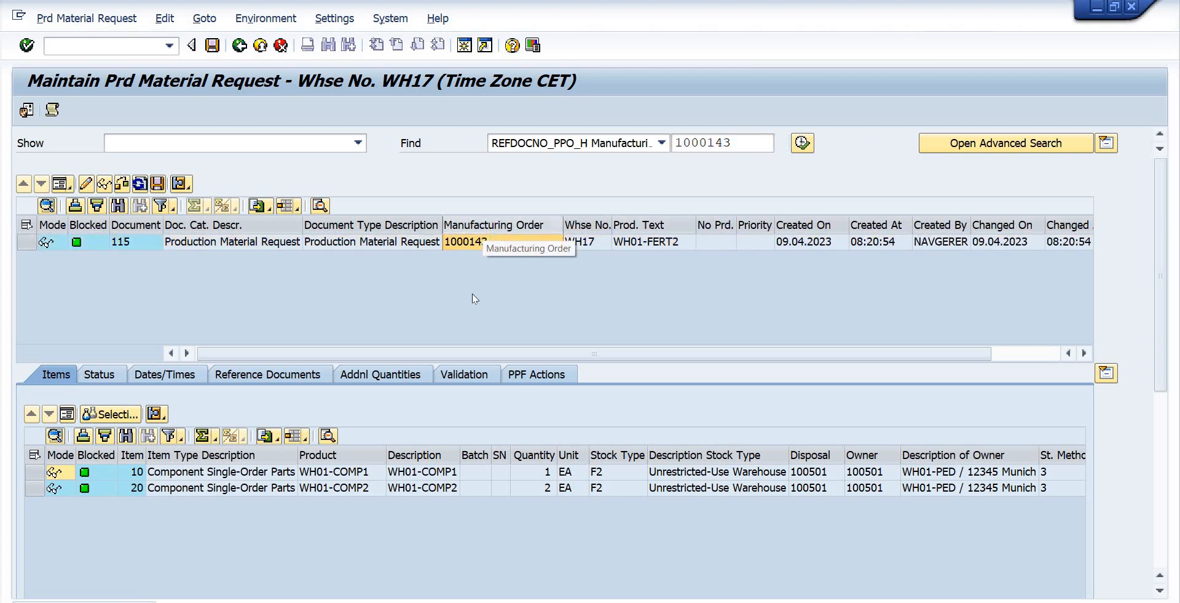
left_click(133, 241)
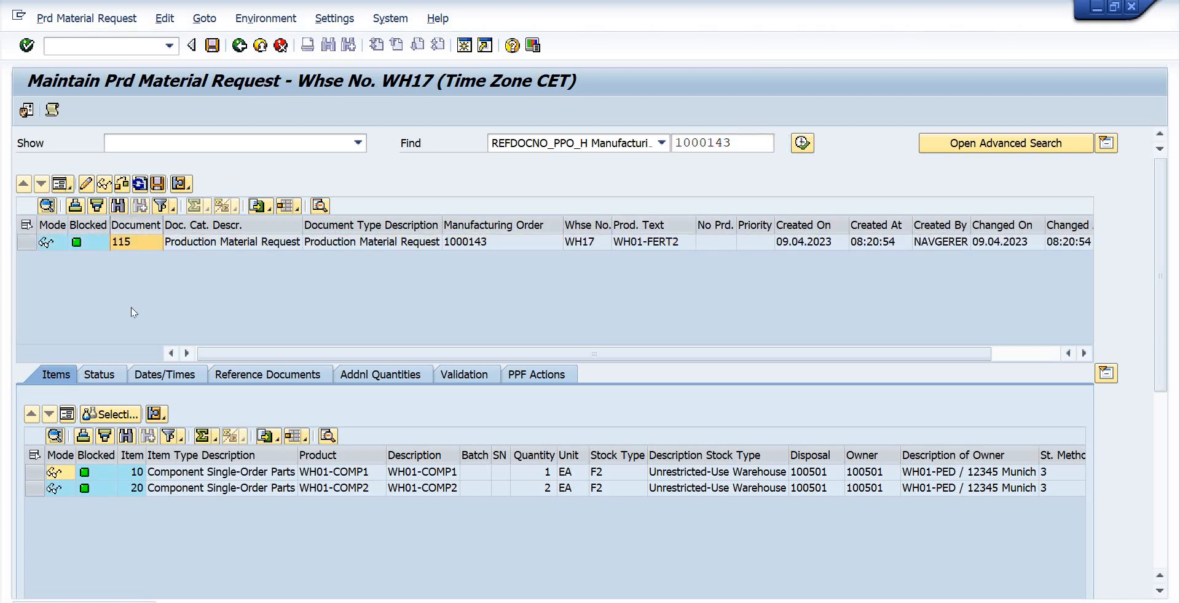
left_click(651, 243)
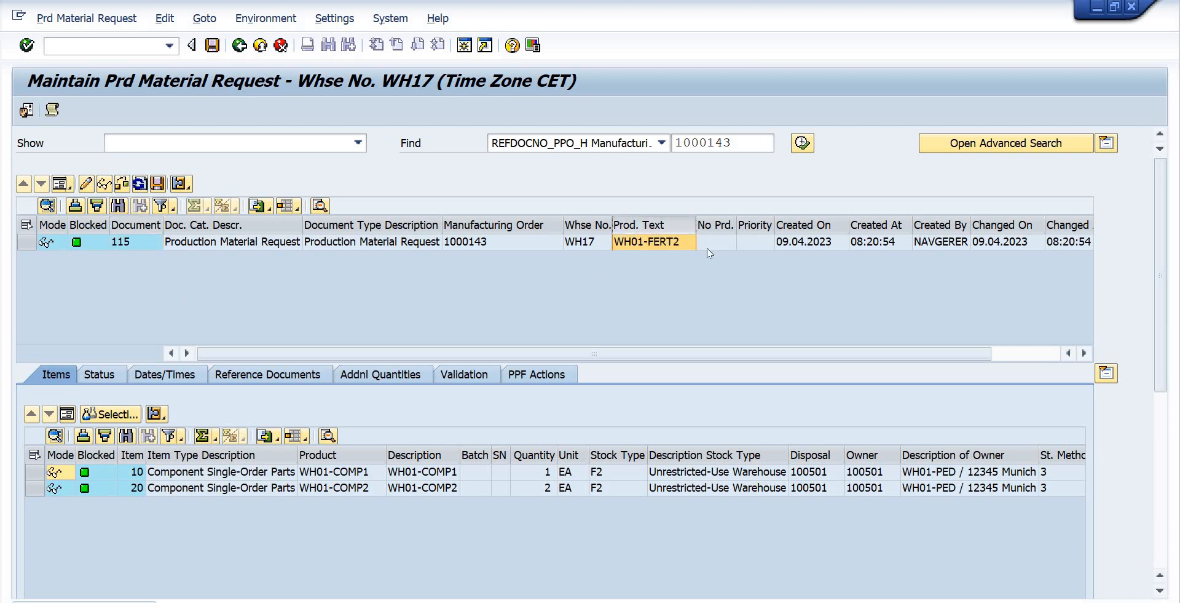
left_click_drag(803, 242, 1100, 223)
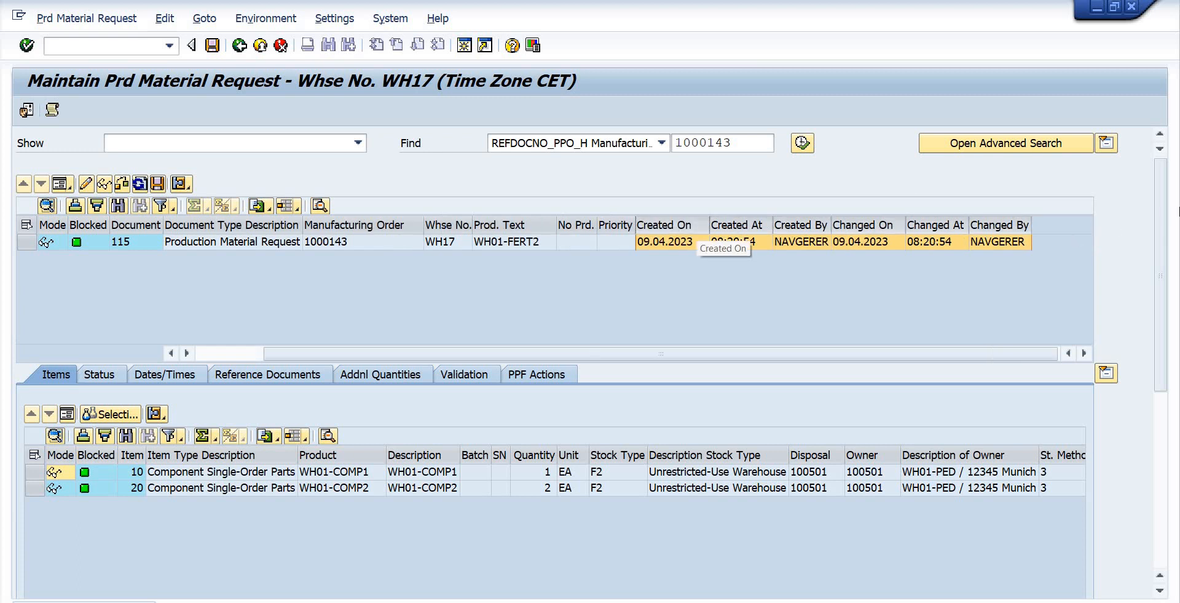
Examine the item type and products of the component items in the production material request
left_click_drag(35, 472, 30, 495)
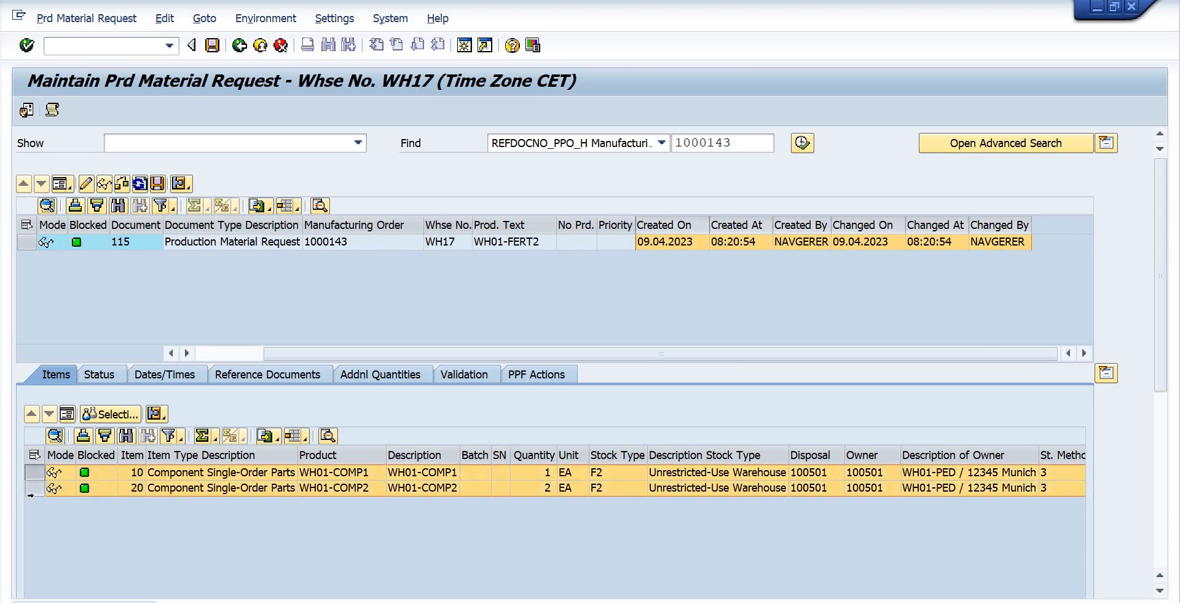
left_click(248, 487)
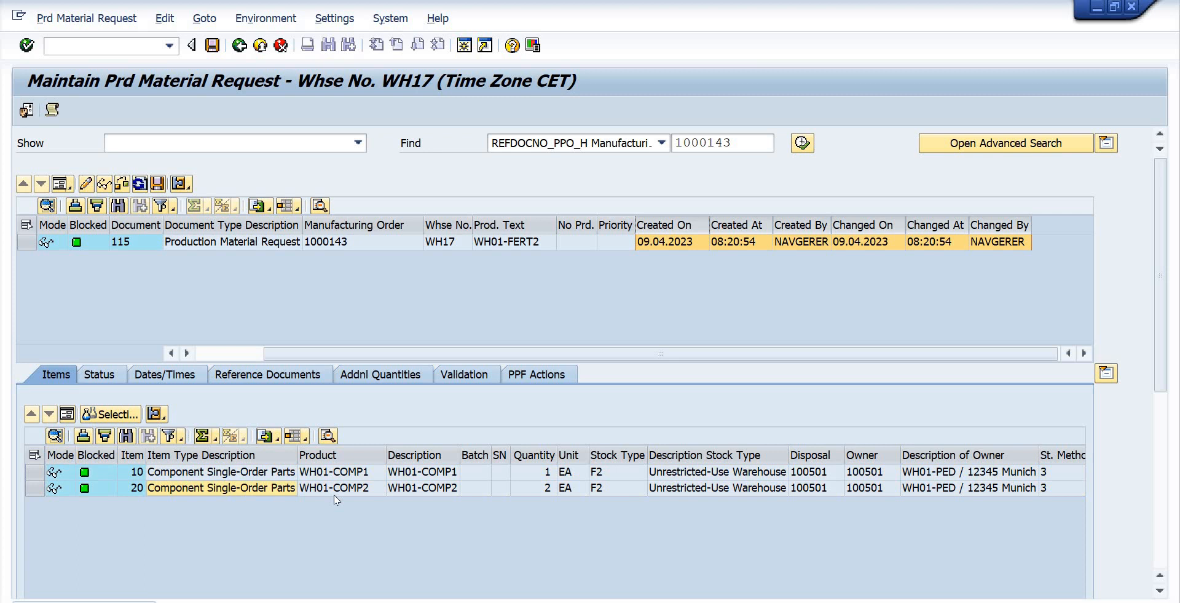
left_click(358, 459)
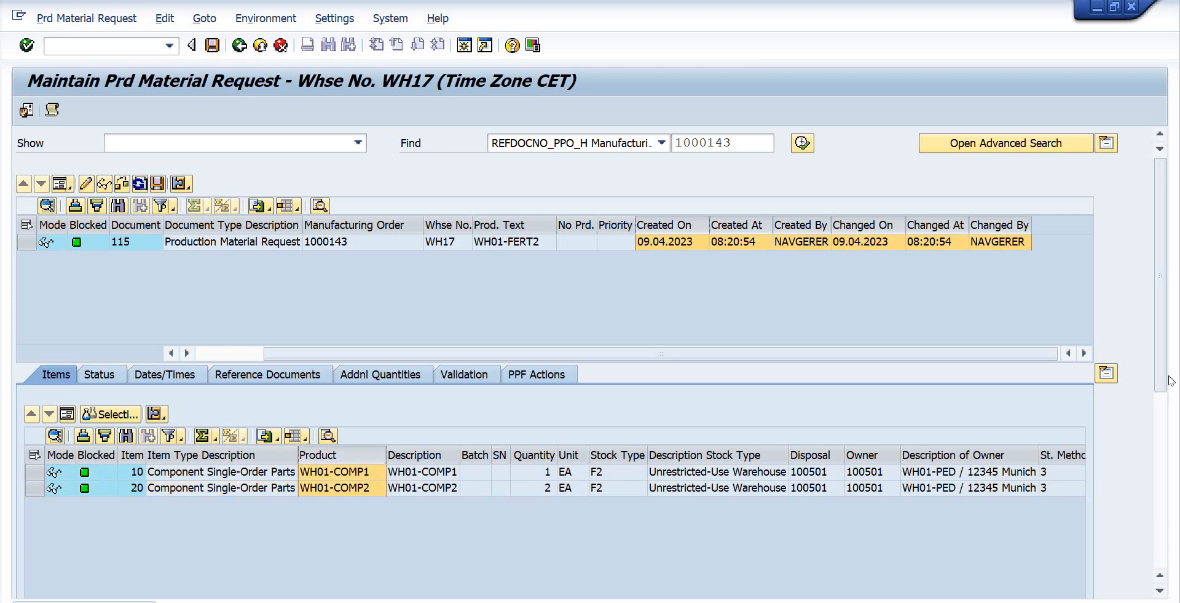
scroll(1165, 381, "down", 2)
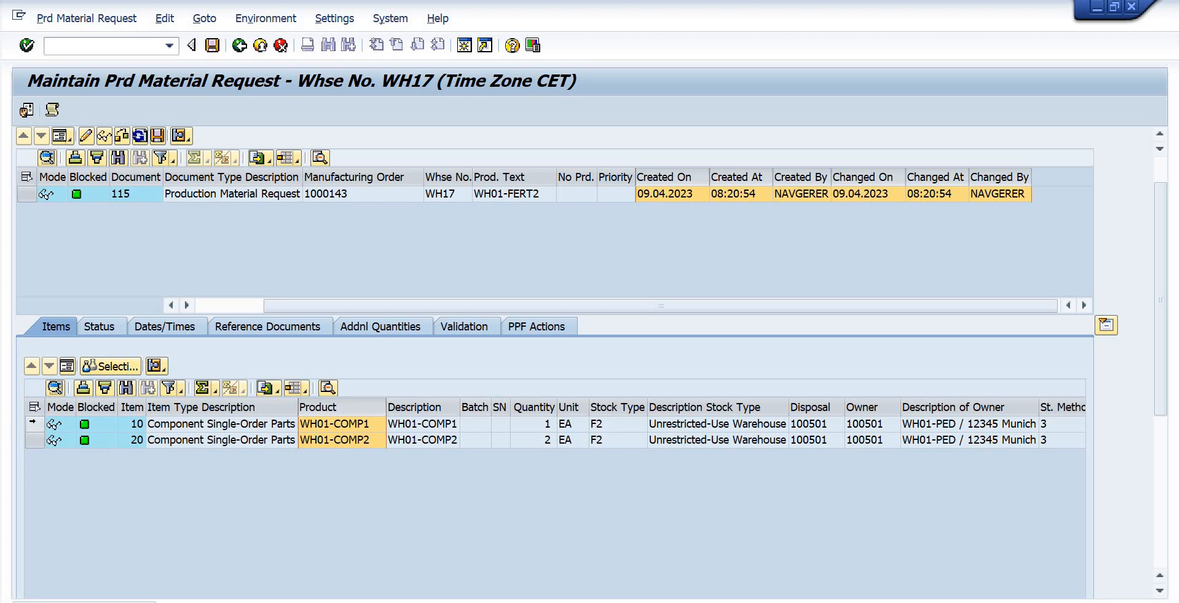
Display both request items in form view and check the product, quantity and operation of item 10
left_click(34, 409)
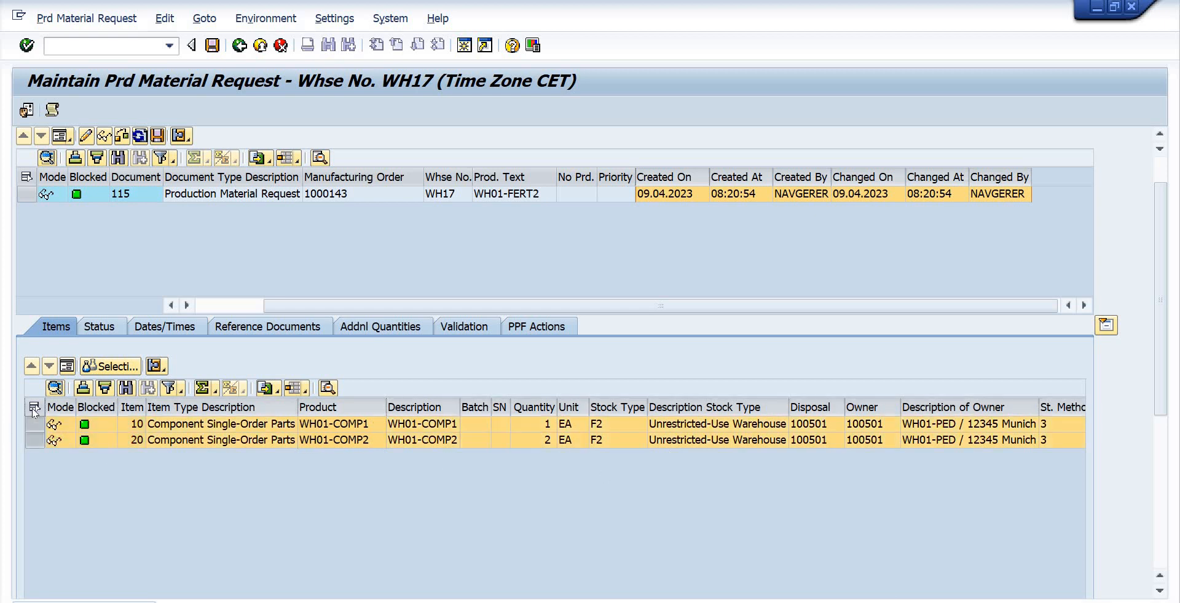
left_click(67, 366)
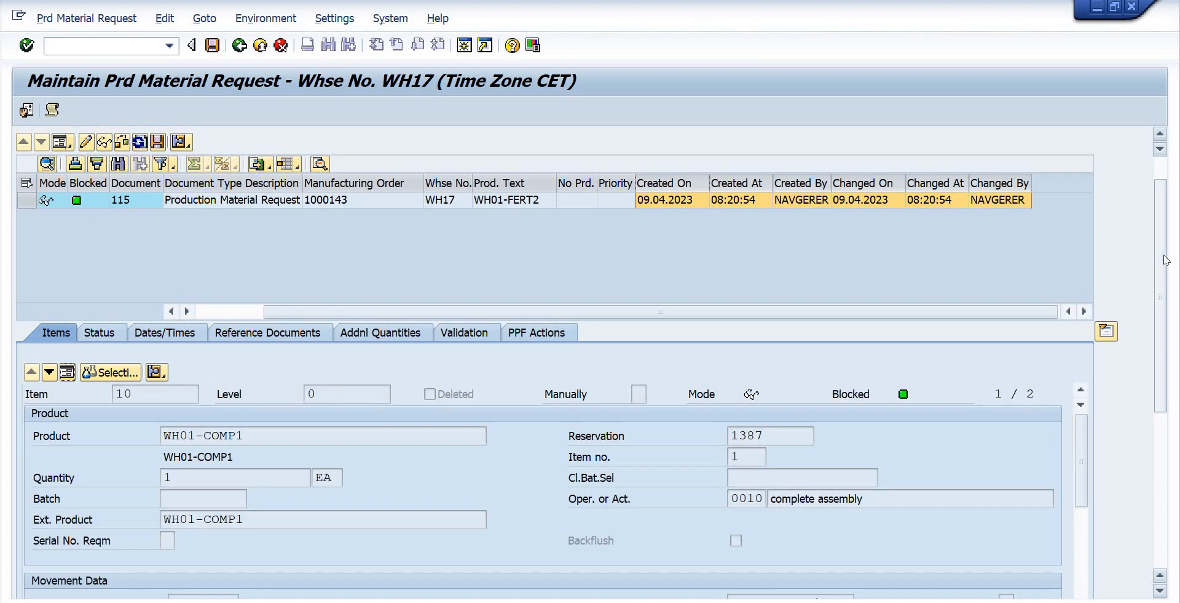
left_click_drag(1163, 261, 1162, 288)
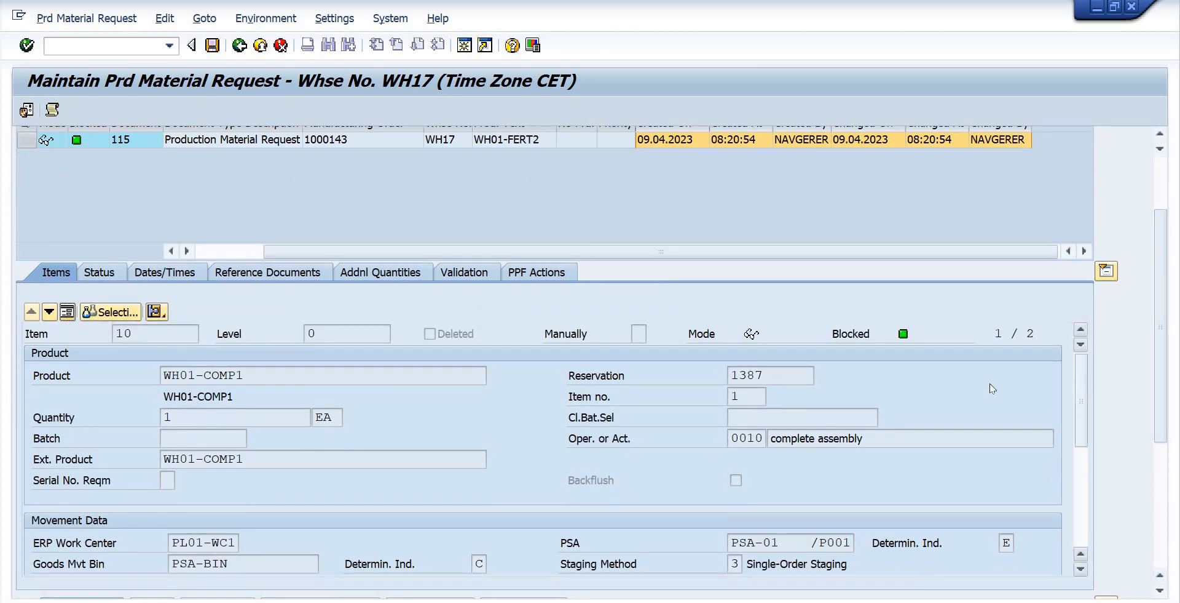
left_click(259, 376)
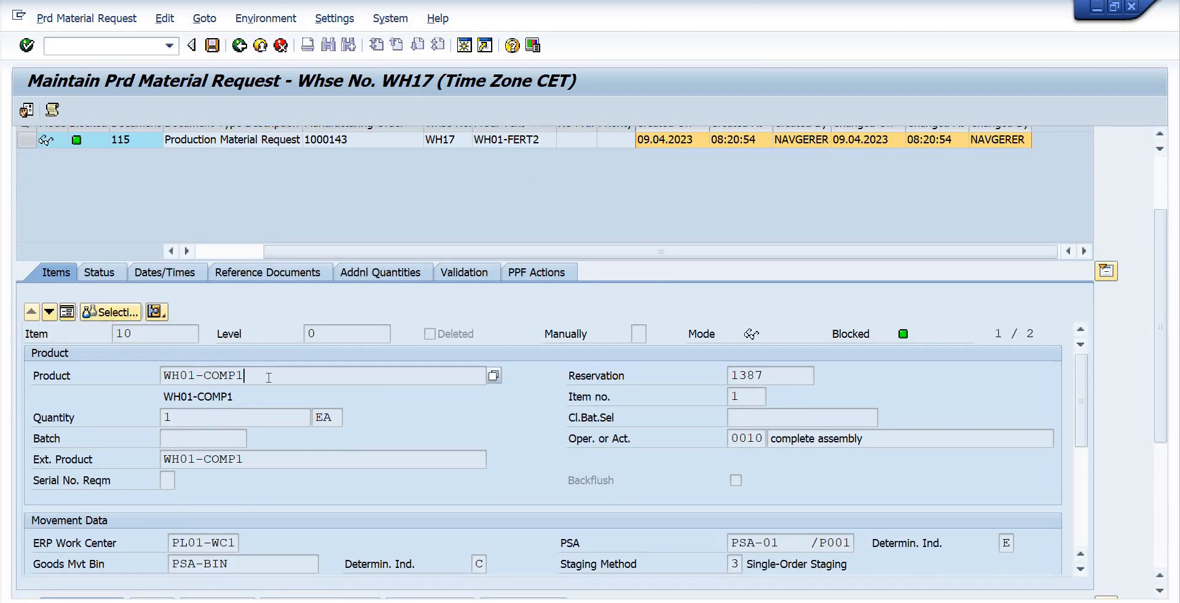
left_click(237, 417)
left_click_drag(731, 439, 774, 439)
left_click(773, 439)
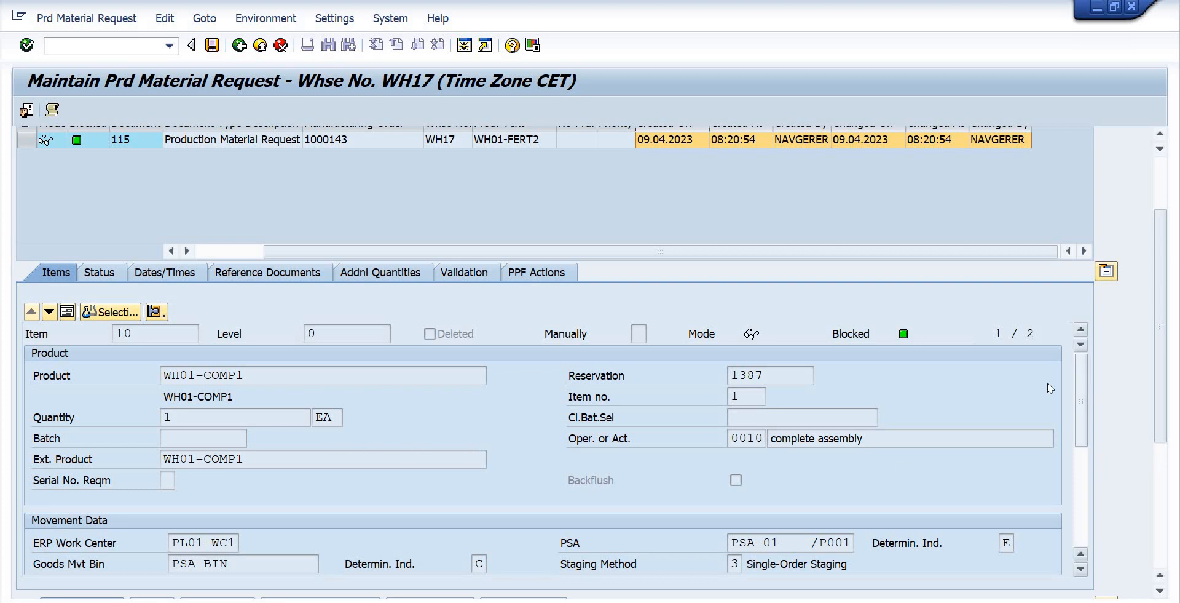
Check the work center, goods movement bin and staging method in the movement data of item 10
left_click_drag(1082, 405, 1079, 425)
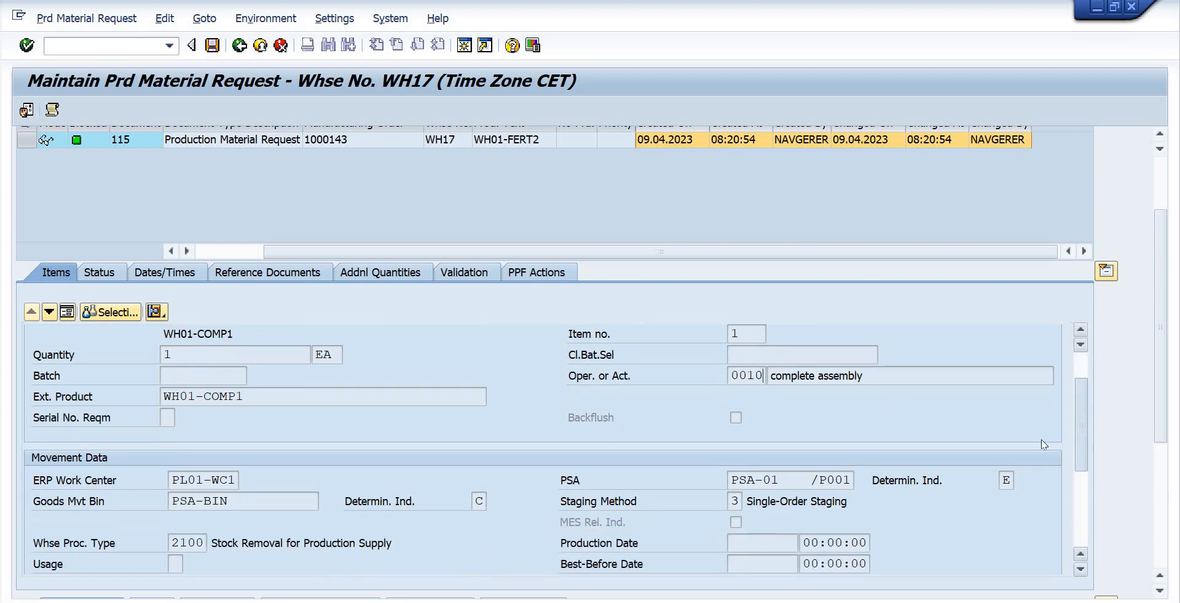
left_click_drag(171, 482, 162, 504)
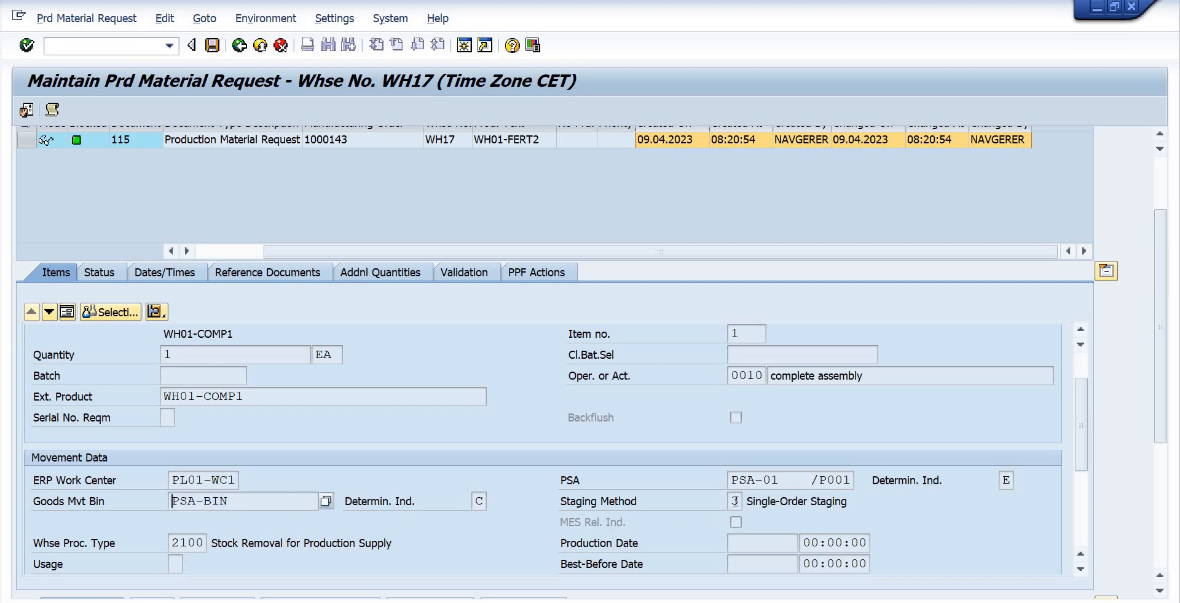
left_click_drag(748, 501, 853, 502)
left_click_drag(562, 506, 866, 504)
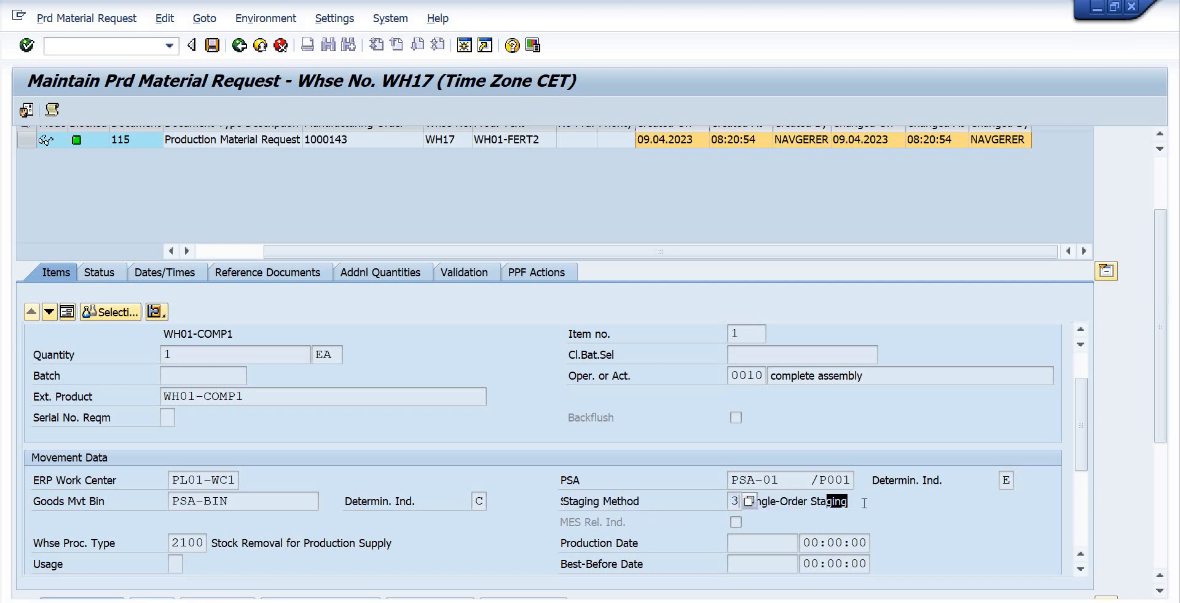
left_click_drag(865, 503, 745, 503)
left_click(757, 504)
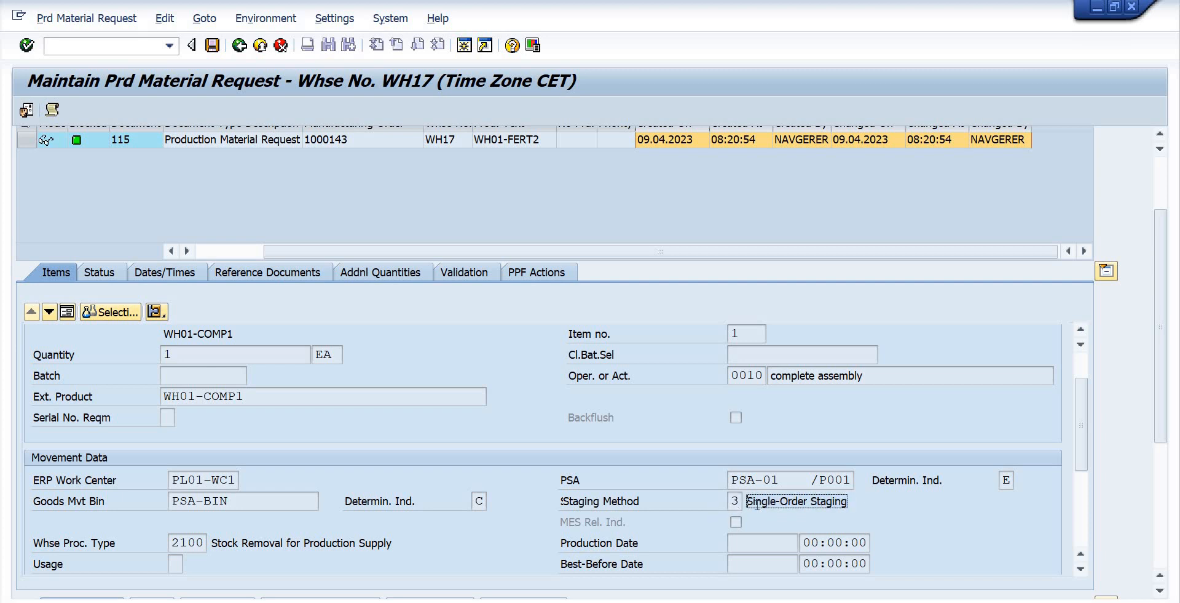
Check the warehouse process type, stock type, disposal party and item type of item 10
left_click_drag(1087, 418, 1081, 460)
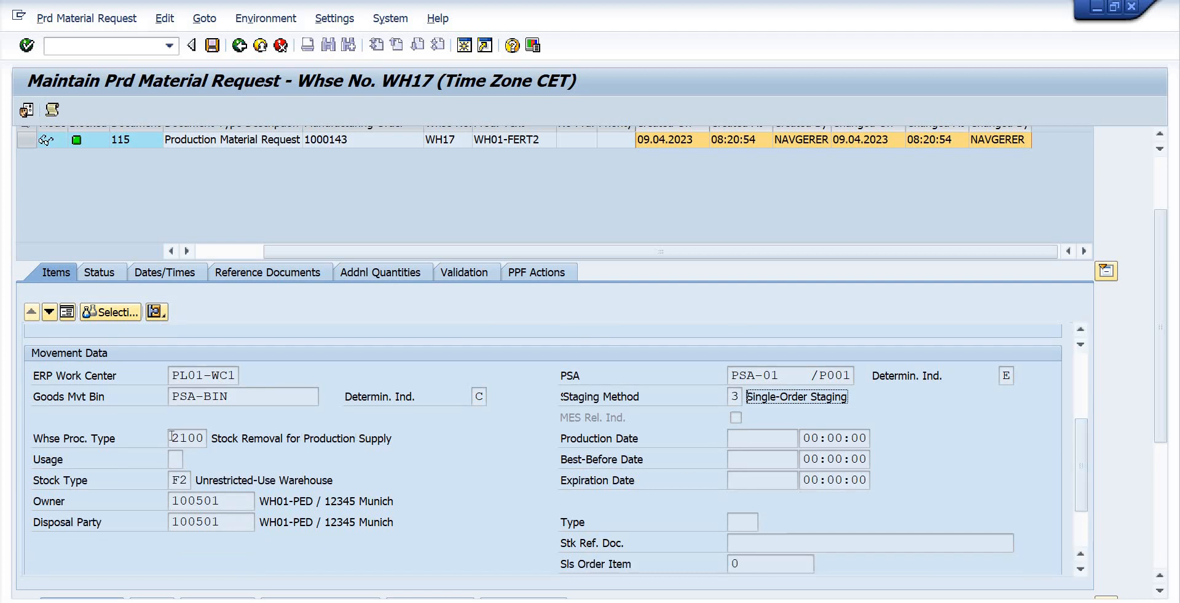
left_click_drag(172, 437, 212, 437)
left_click(231, 529)
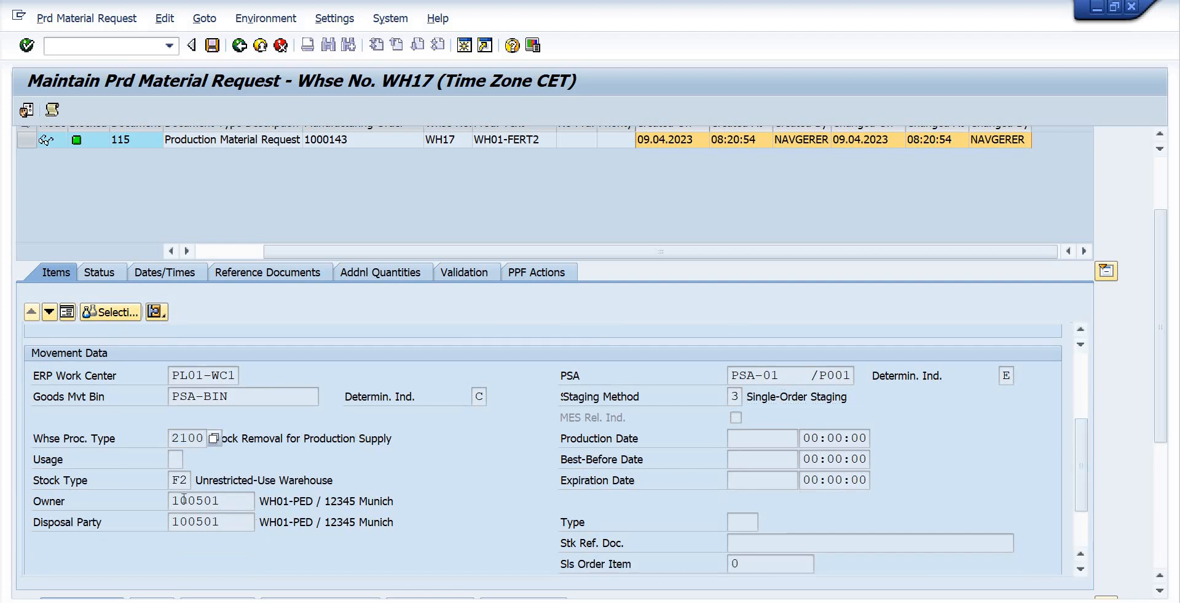
left_click_drag(172, 482, 207, 483)
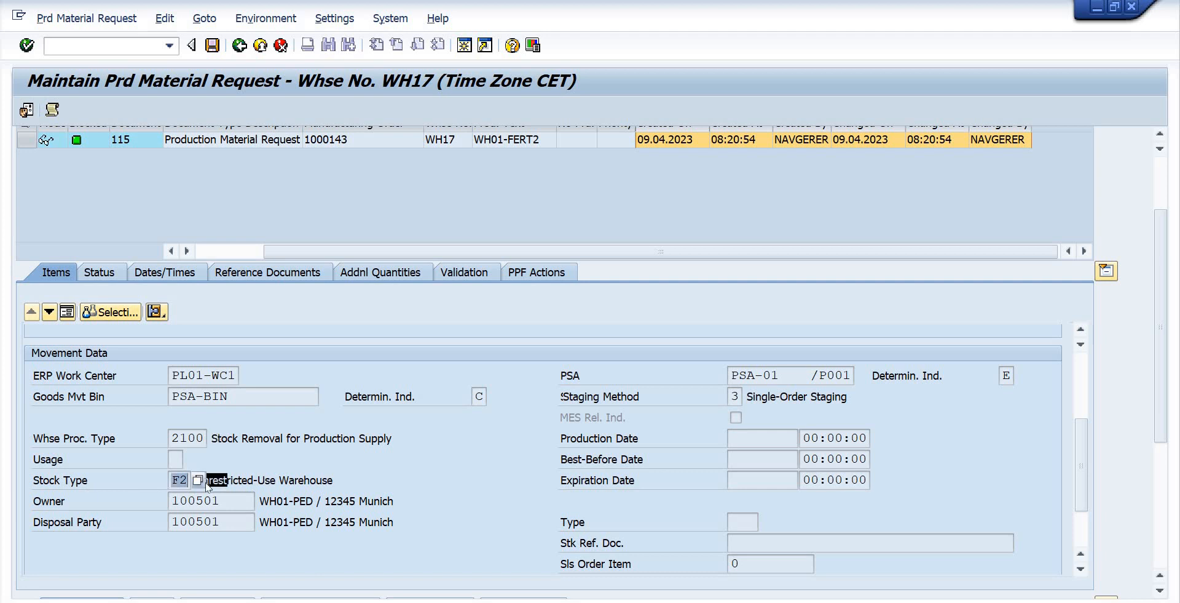
left_click(208, 482)
scroll(1067, 473, "down", 3)
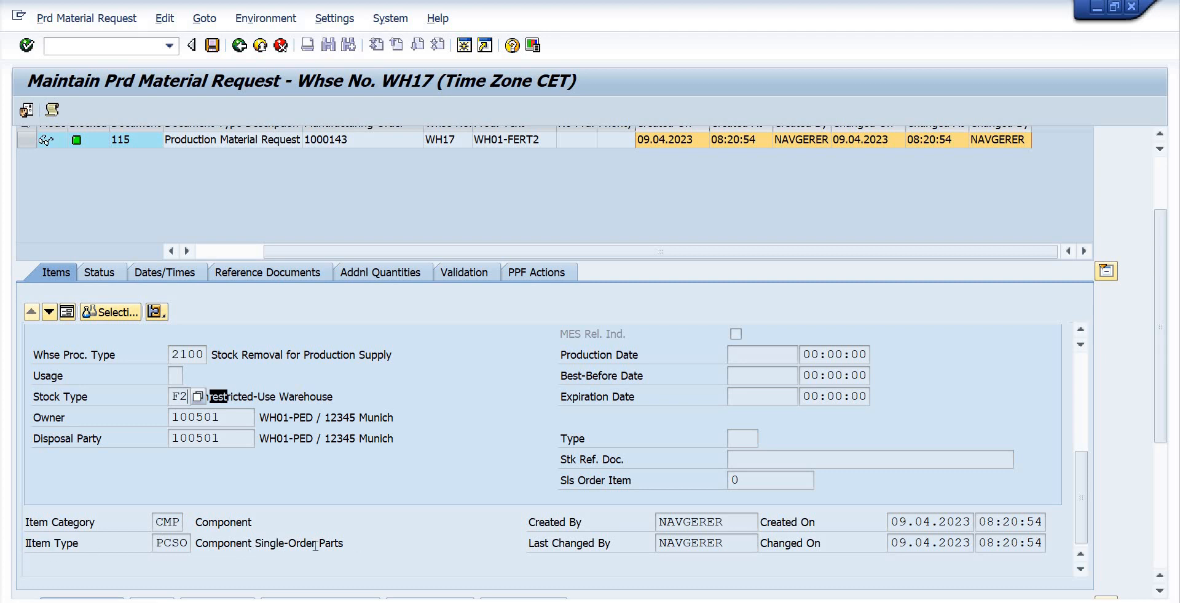
left_click_drag(344, 543, 254, 544)
left_click(203, 545)
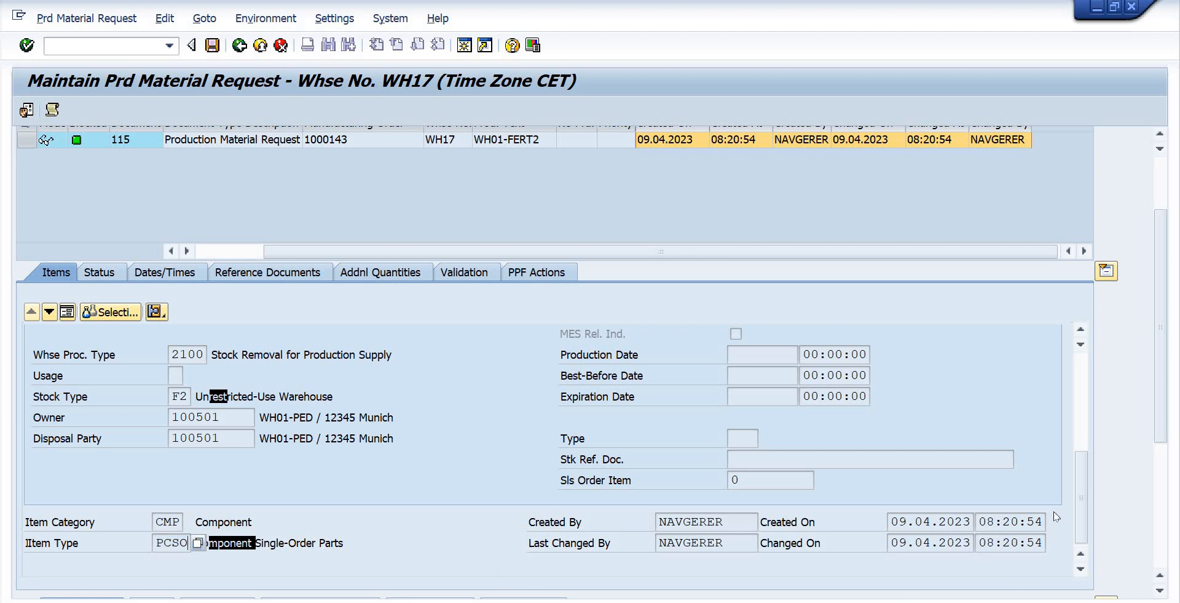
Display item 20 of the production material request and check its product and quantity
scroll(51, 321, "up", 5)
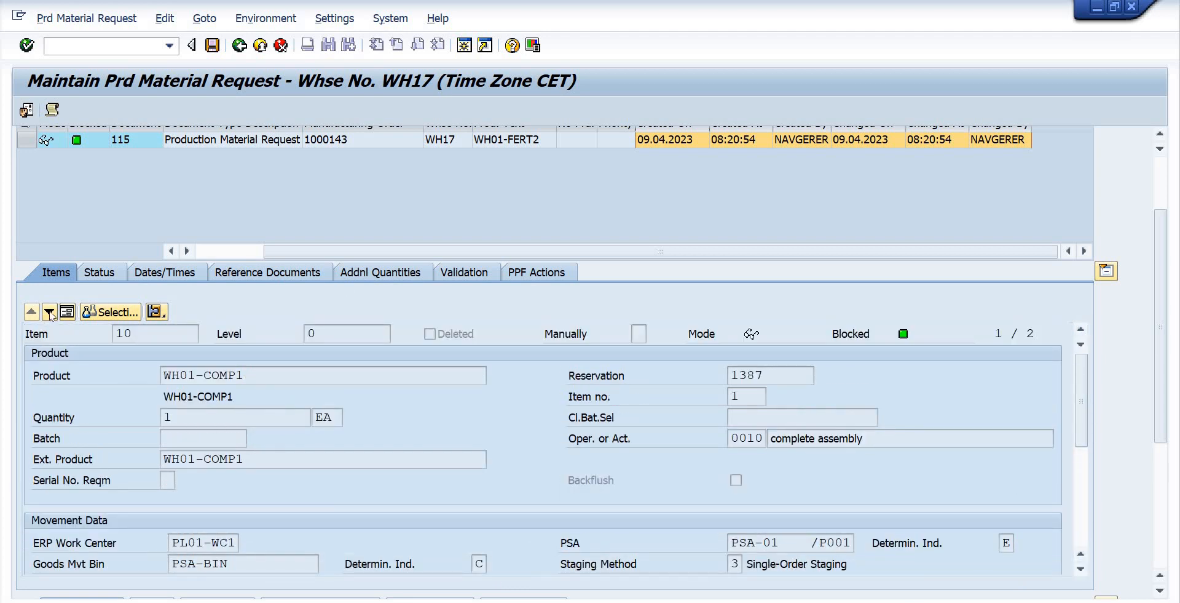
left_click(48, 312)
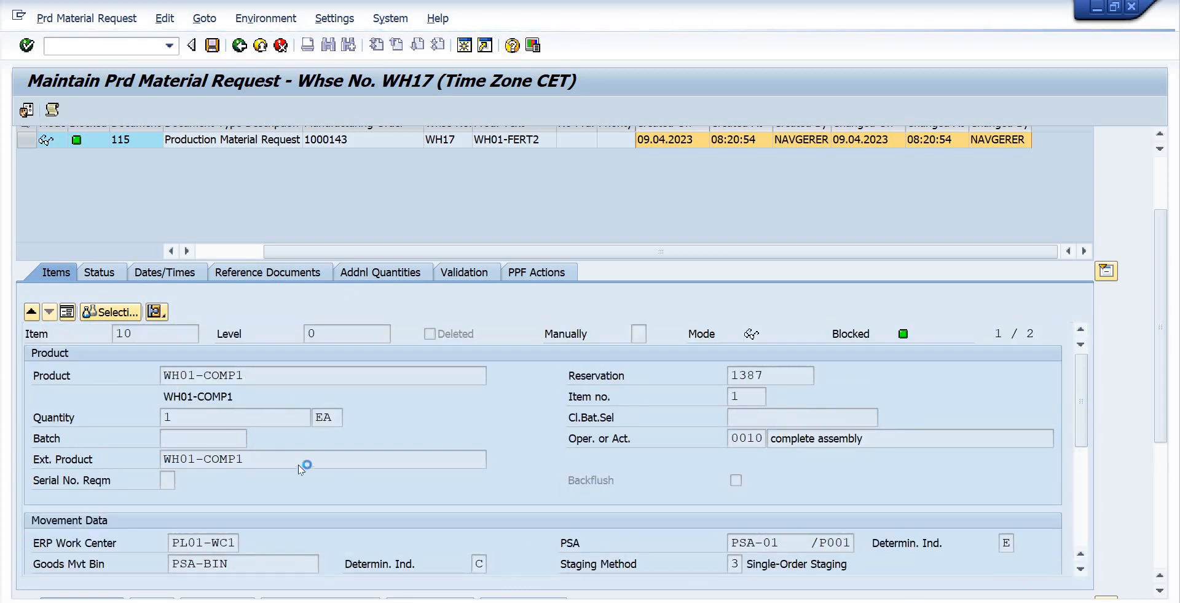
left_click(272, 381)
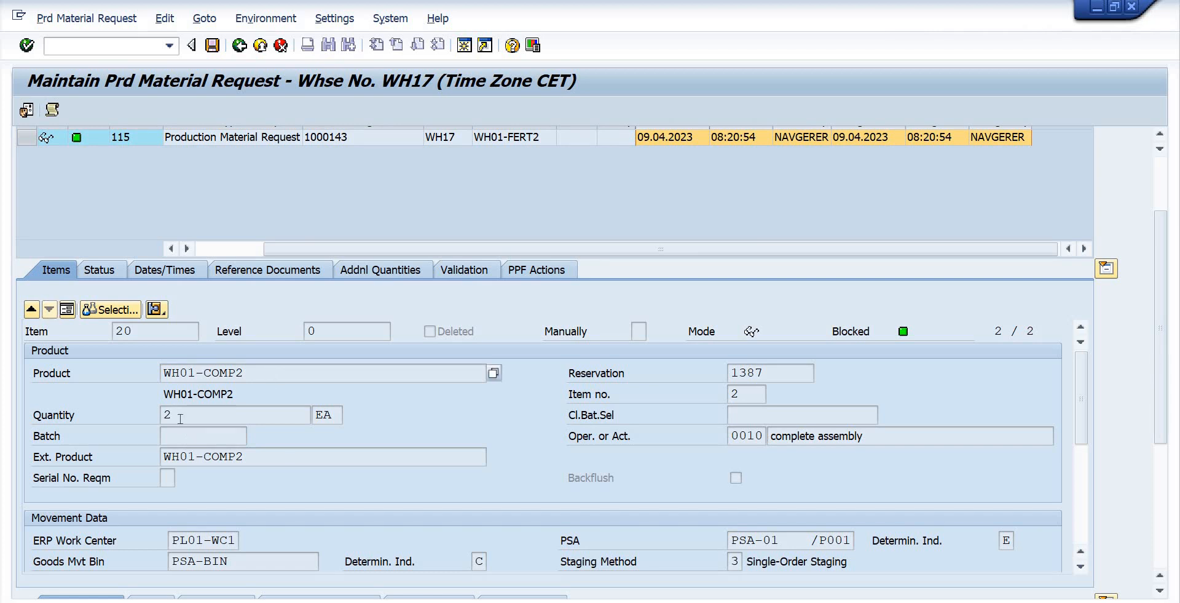
double_click(180, 418)
Check the item type and staging method of item 20
left_click_drag(1082, 405, 1089, 503)
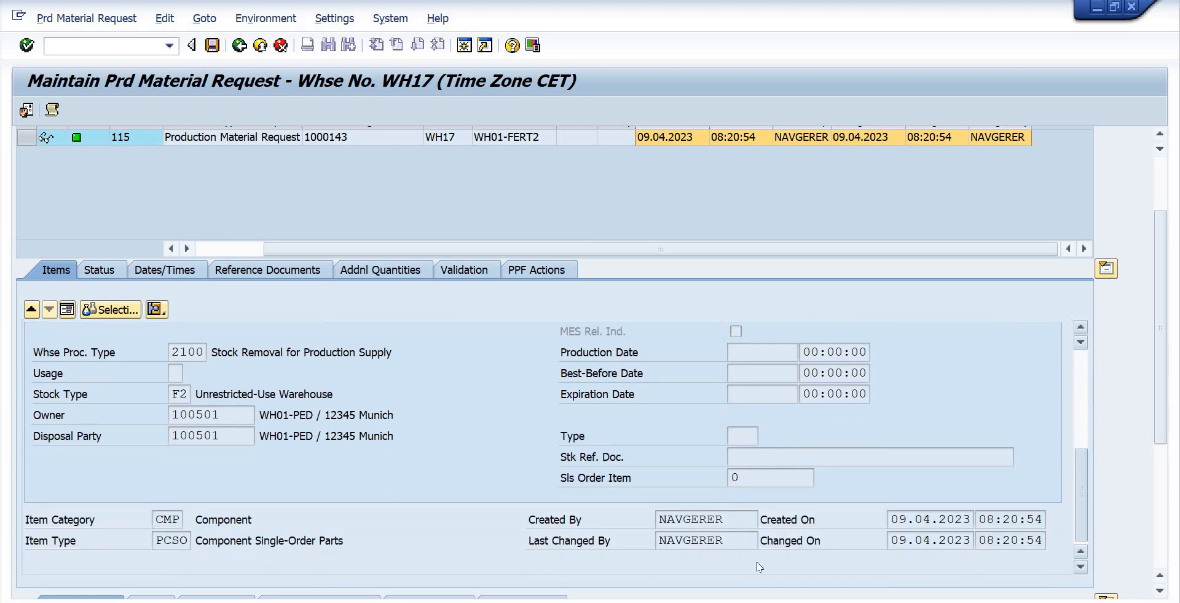
left_click_drag(298, 541, 437, 544)
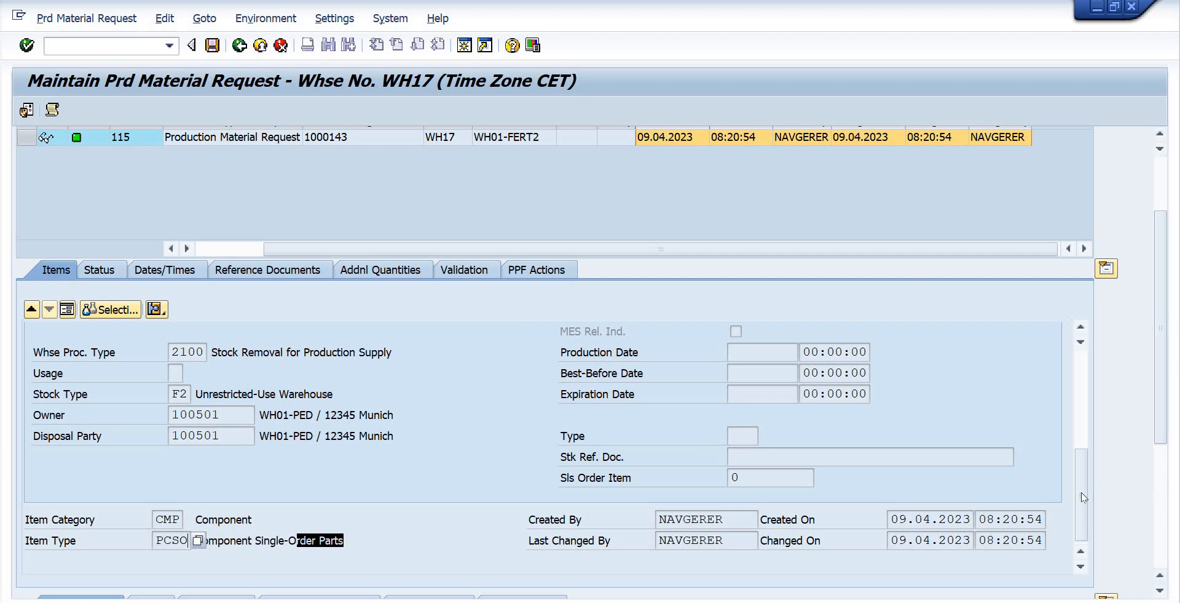
scroll(549, 423, "up", 3)
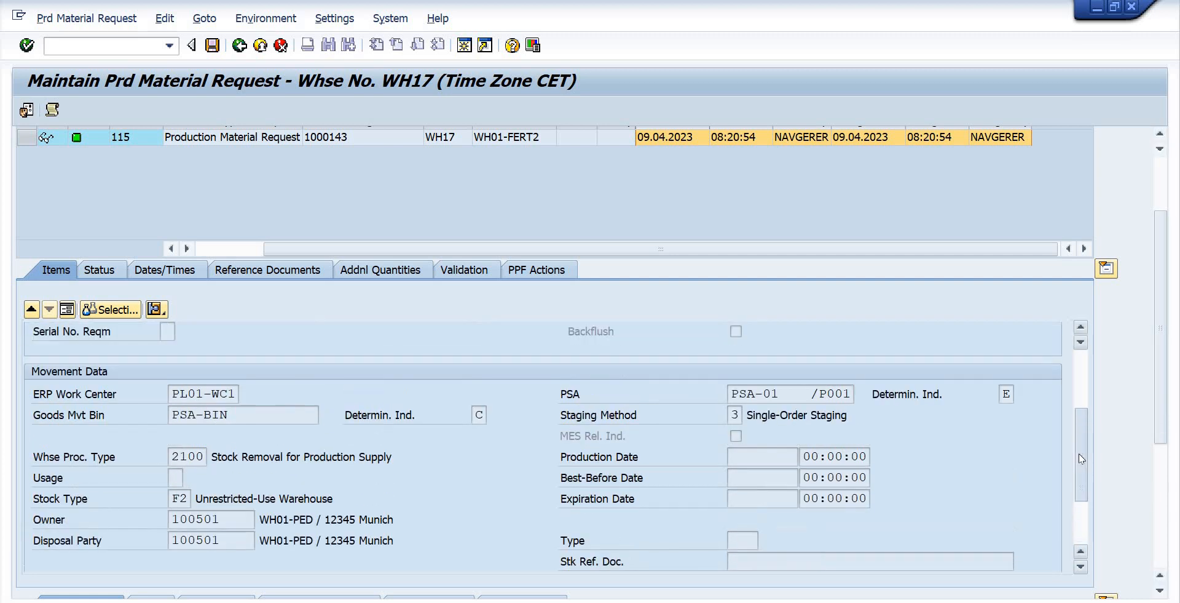
left_click(617, 415)
left_click(870, 421)
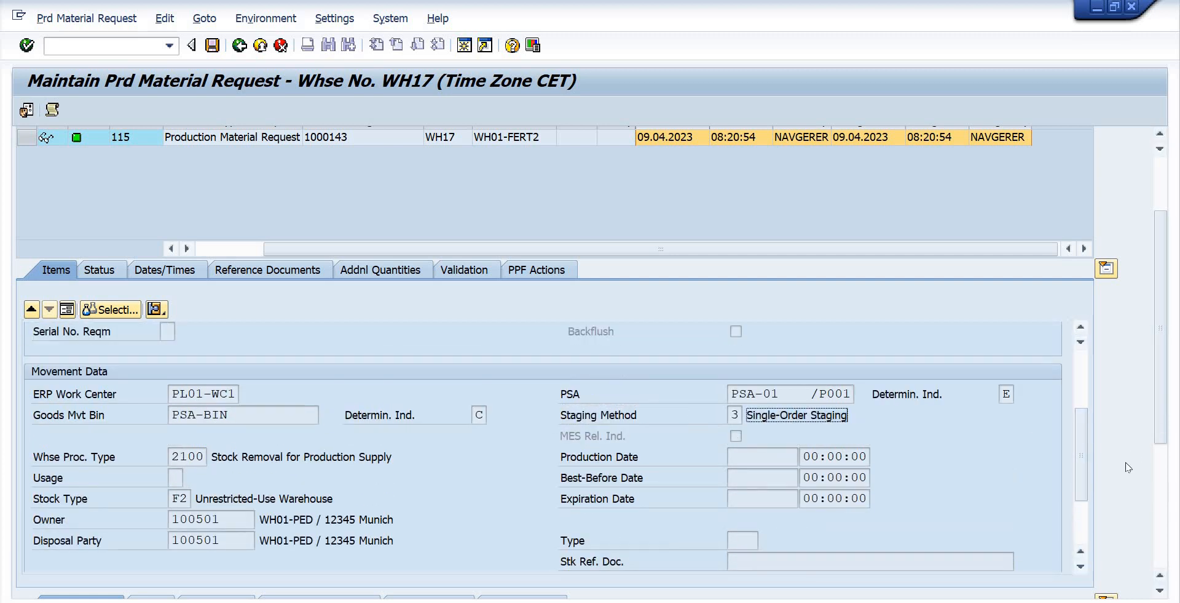
Return the items of the production material request from form view to list view
scroll(1090, 475, "up", 4)
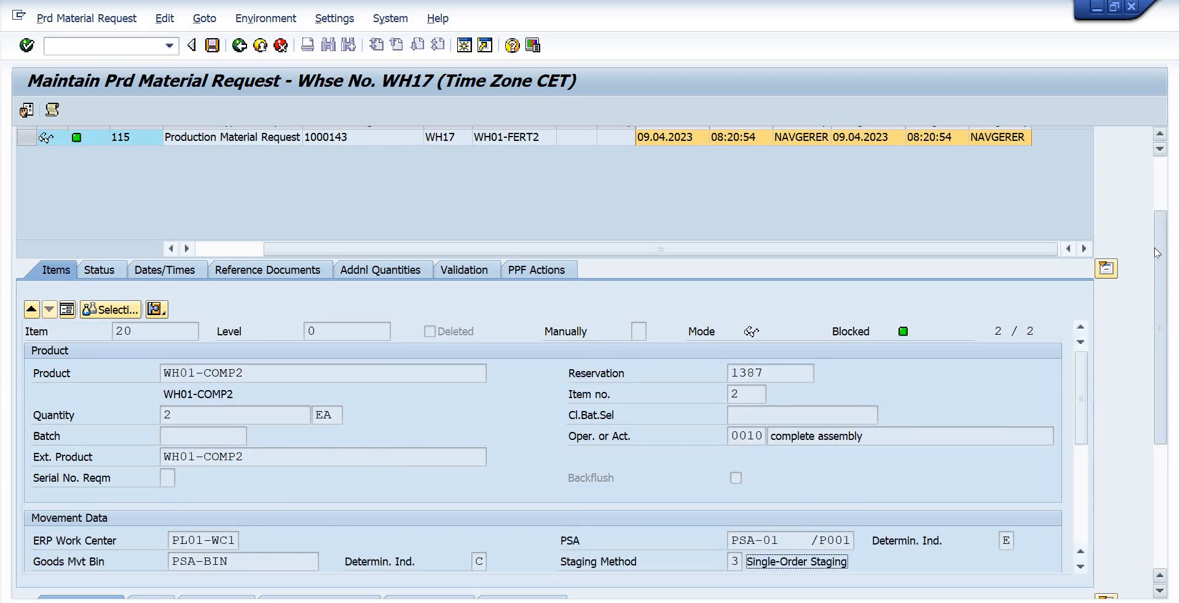
scroll(1160, 333, "up", 3)
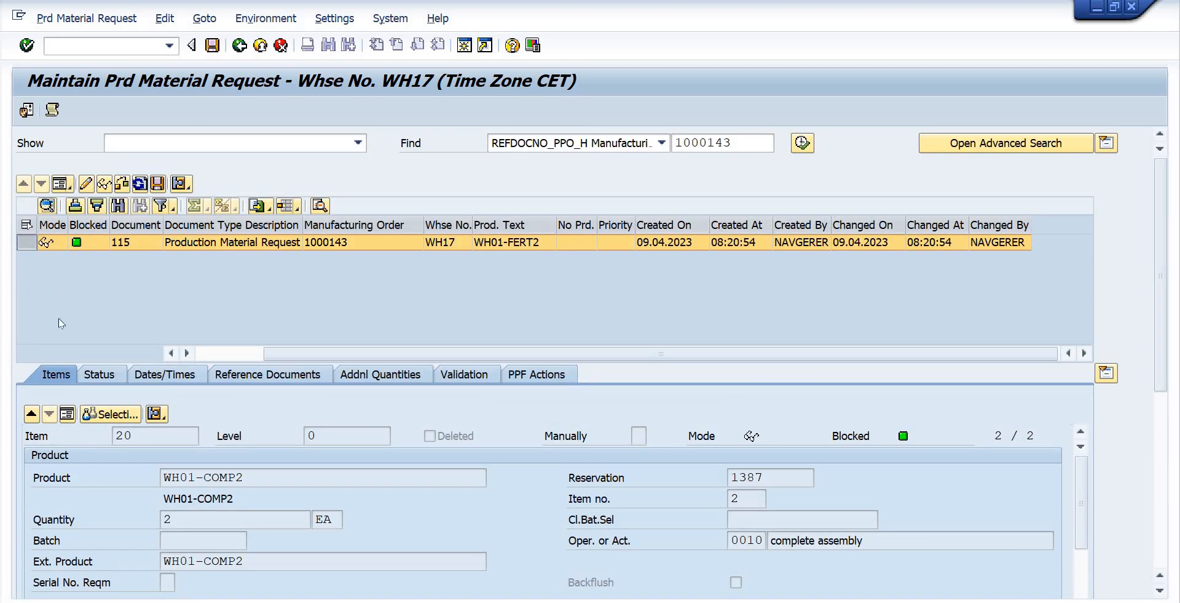
left_click(67, 413)
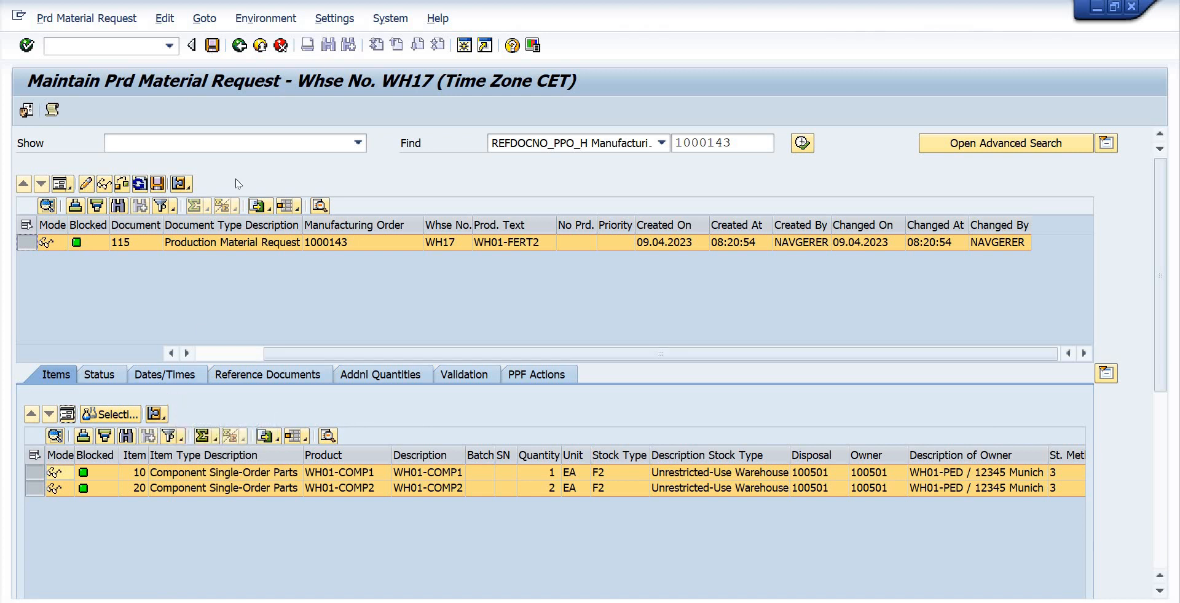
Select the manufacturing order number in the request header and open transaction /SCWM/STAGE for scheduling production staging
left_click(343, 242)
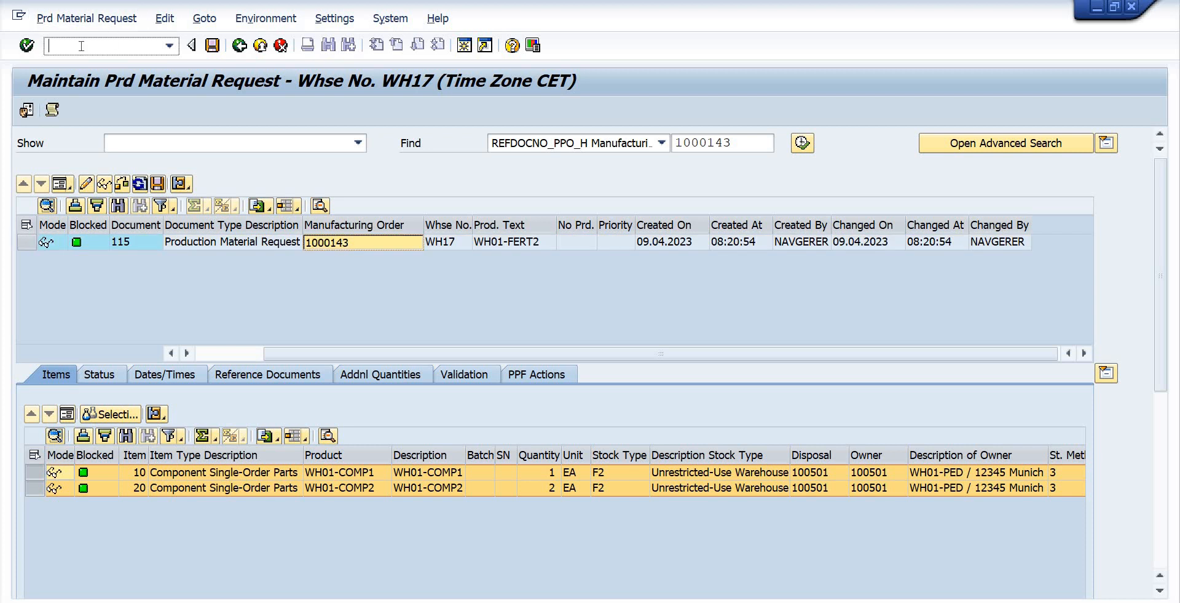
type("/n/scwm/stage")
key("Return")
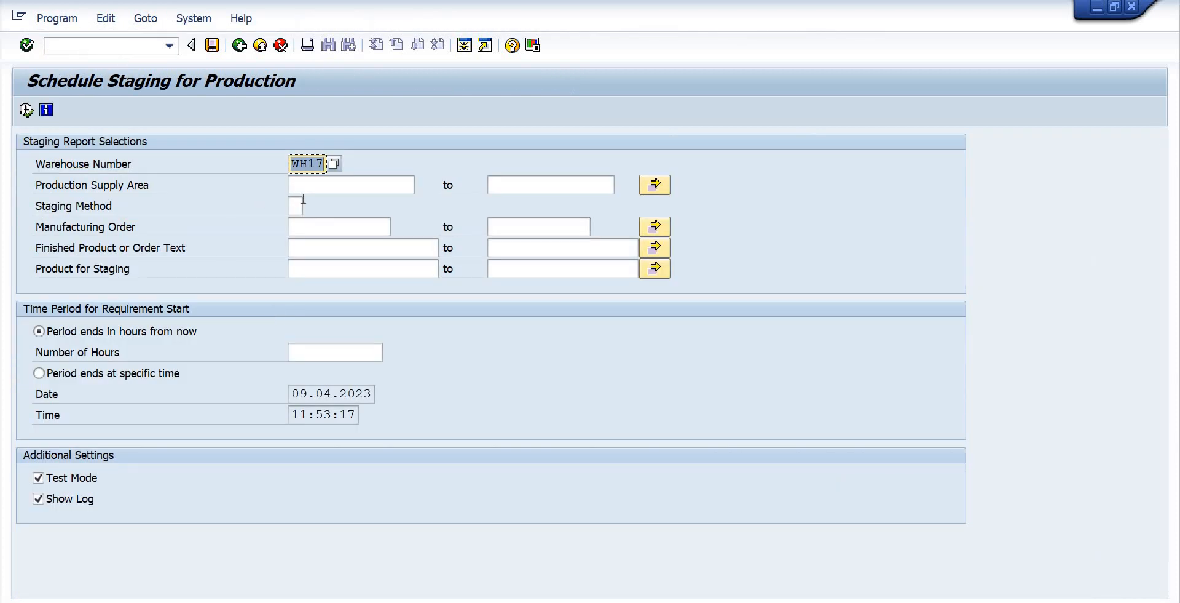
Enter the manufacturing order number as the staging report selection for warehouse WH17
left_click(300, 164)
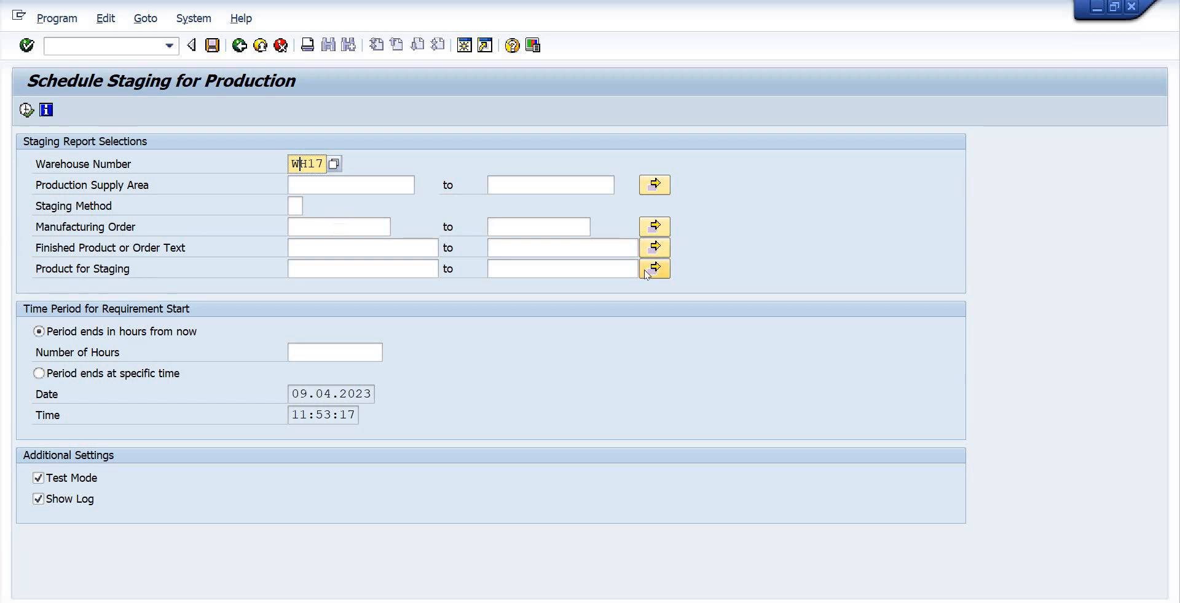
left_click(331, 249)
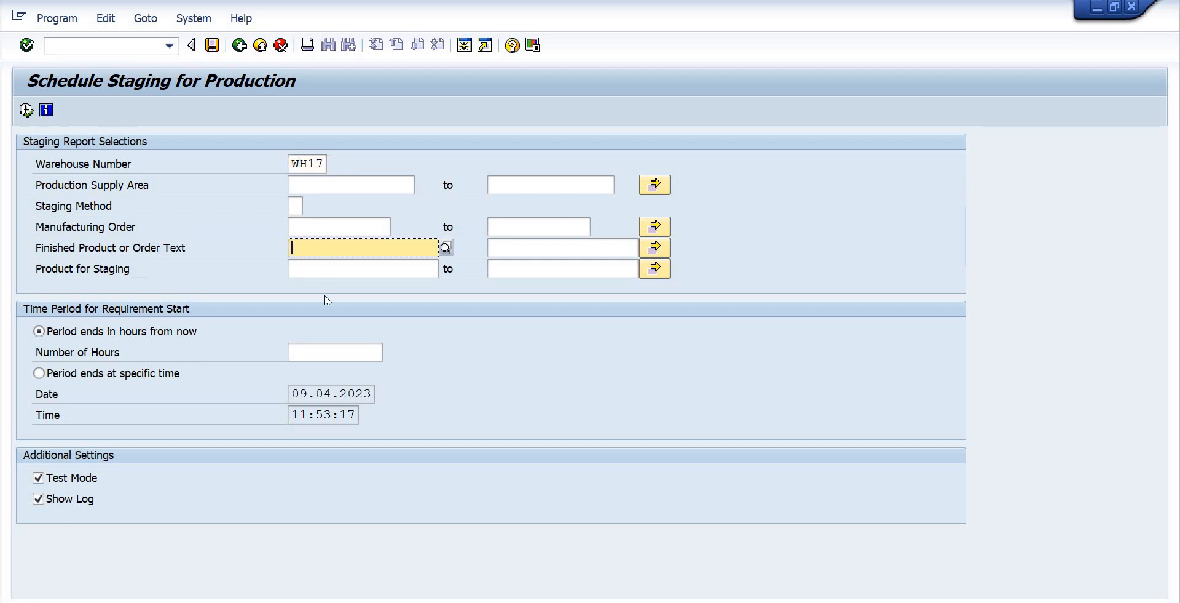
left_click(332, 270)
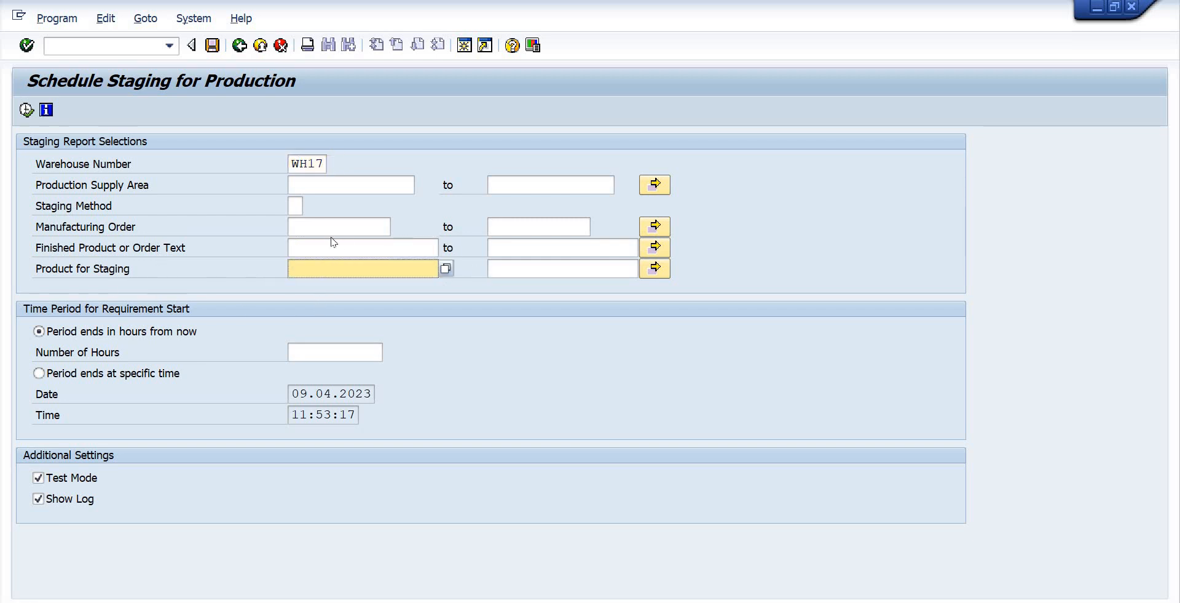
left_click(306, 226)
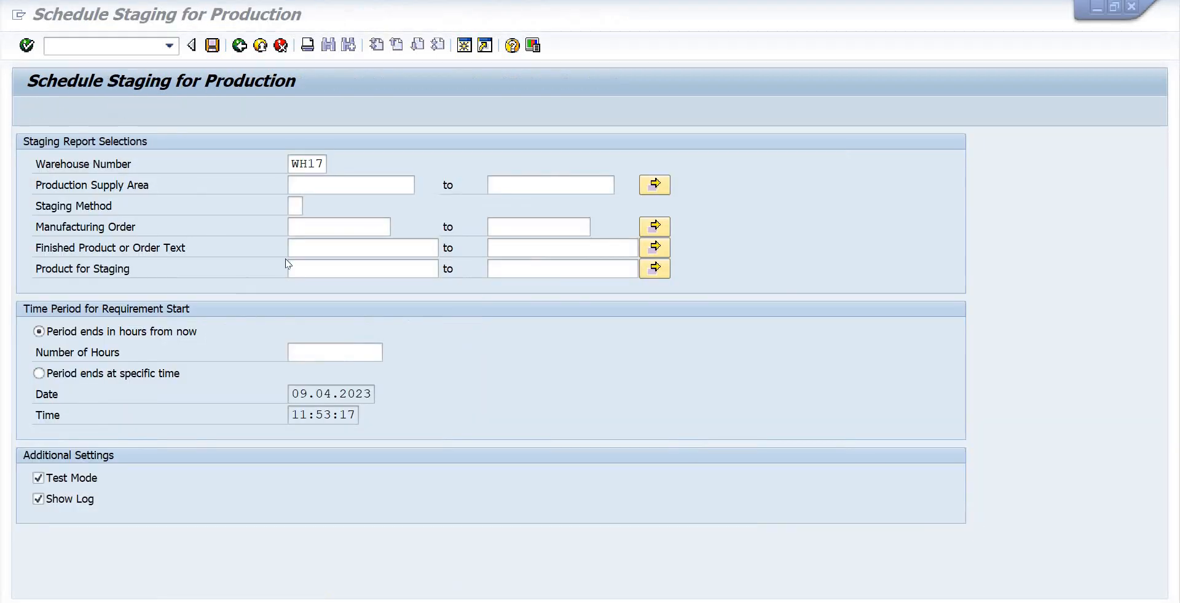
key("BackSpace")
left_click(333, 245)
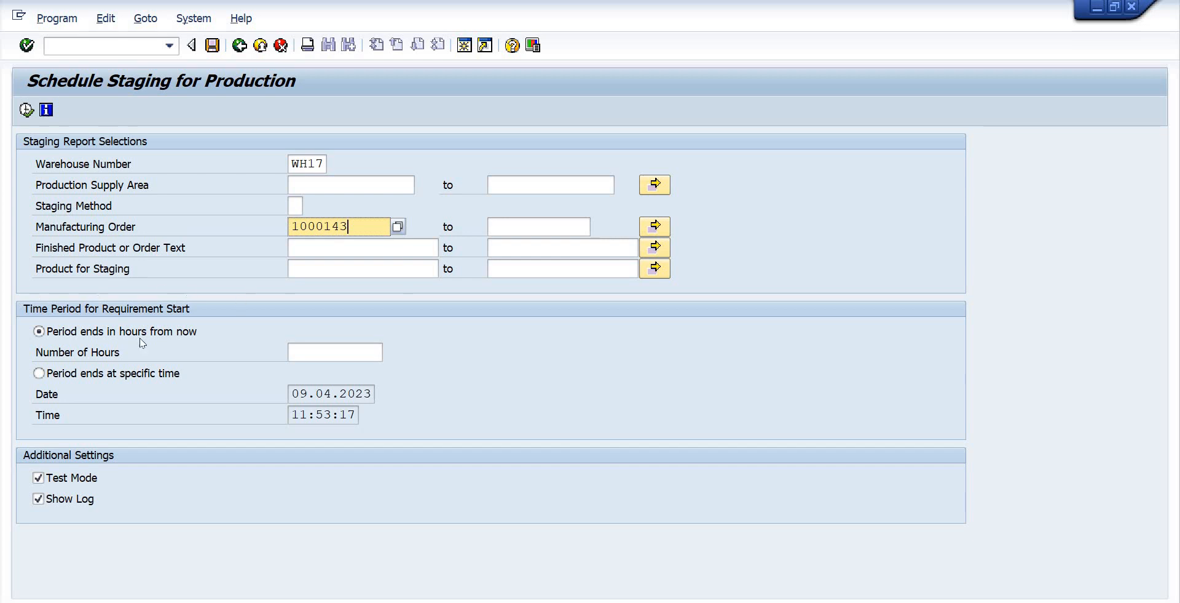
Open CO03 in a new session to check the production order number, and return to the staging report
mouse_move(627, 602)
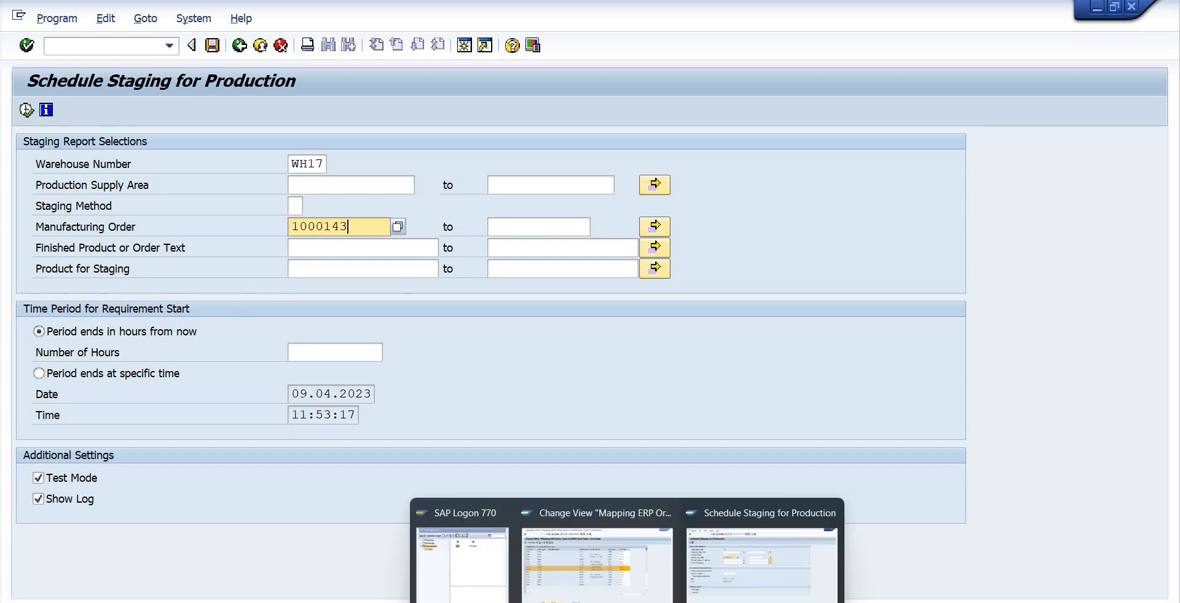
left_click(762, 554)
left_click(65, 42)
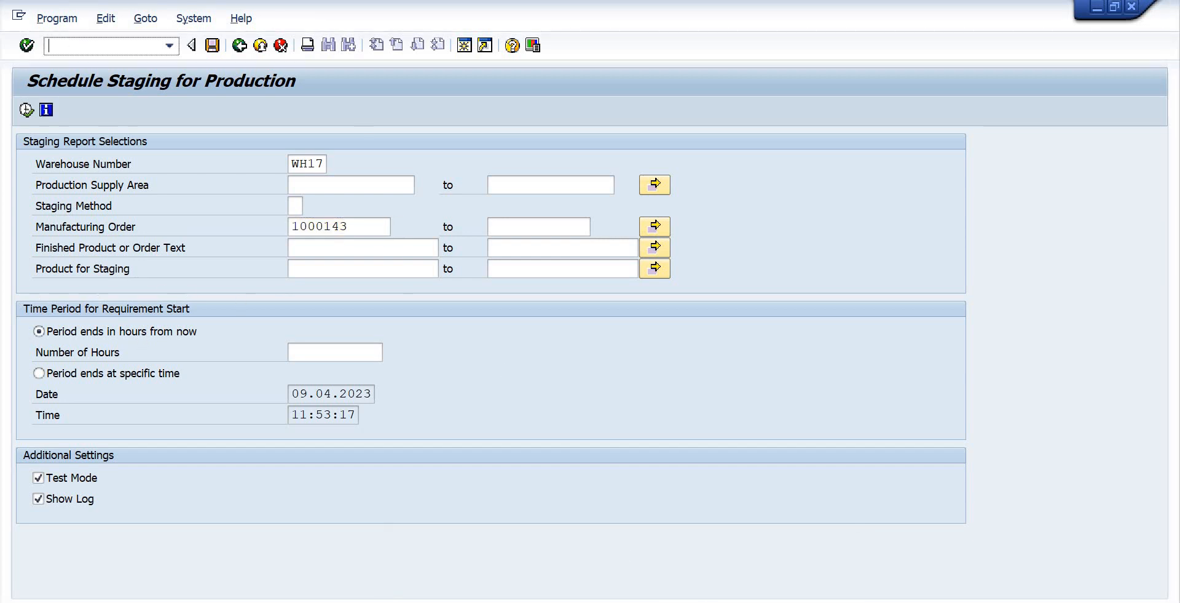
type("/oc03")
key("Return")
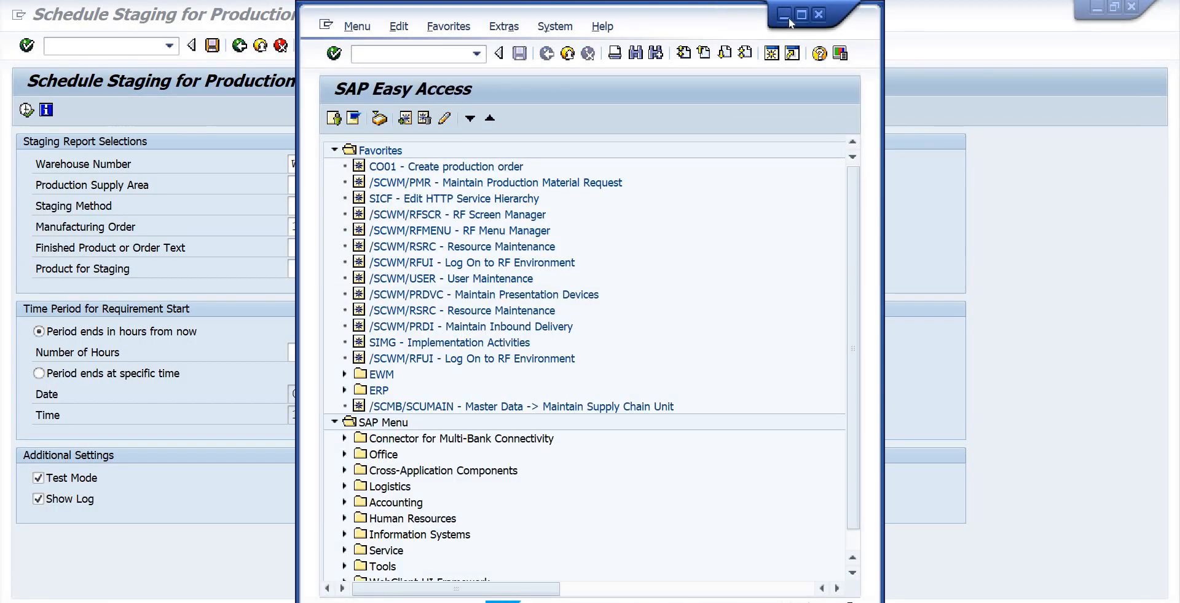
left_click(802, 14)
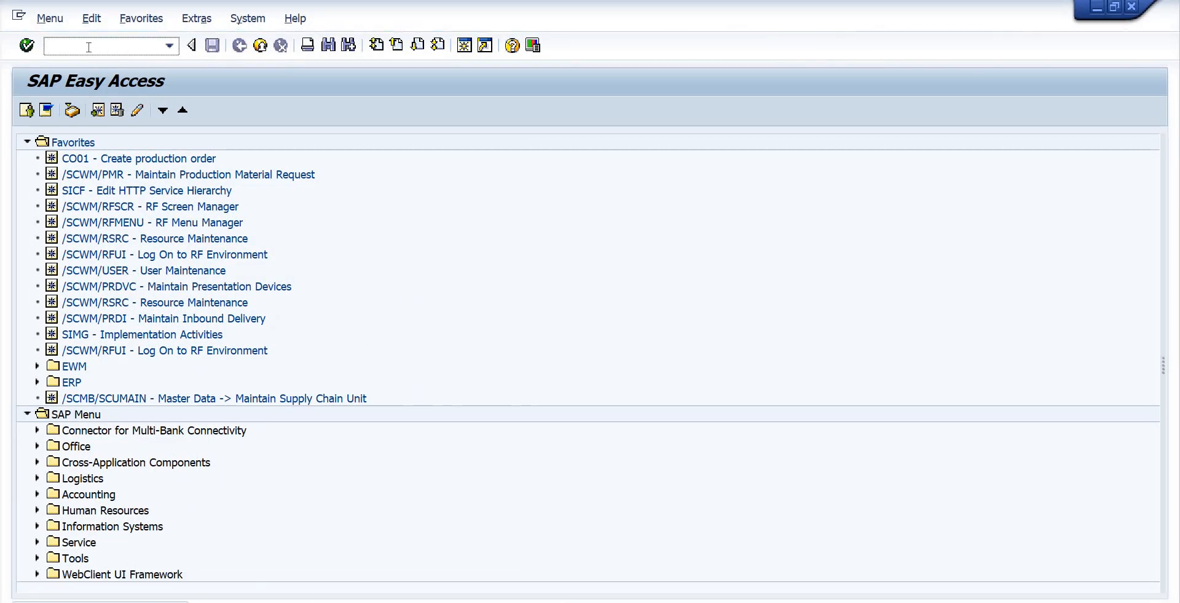
type("co03")
key("Return")
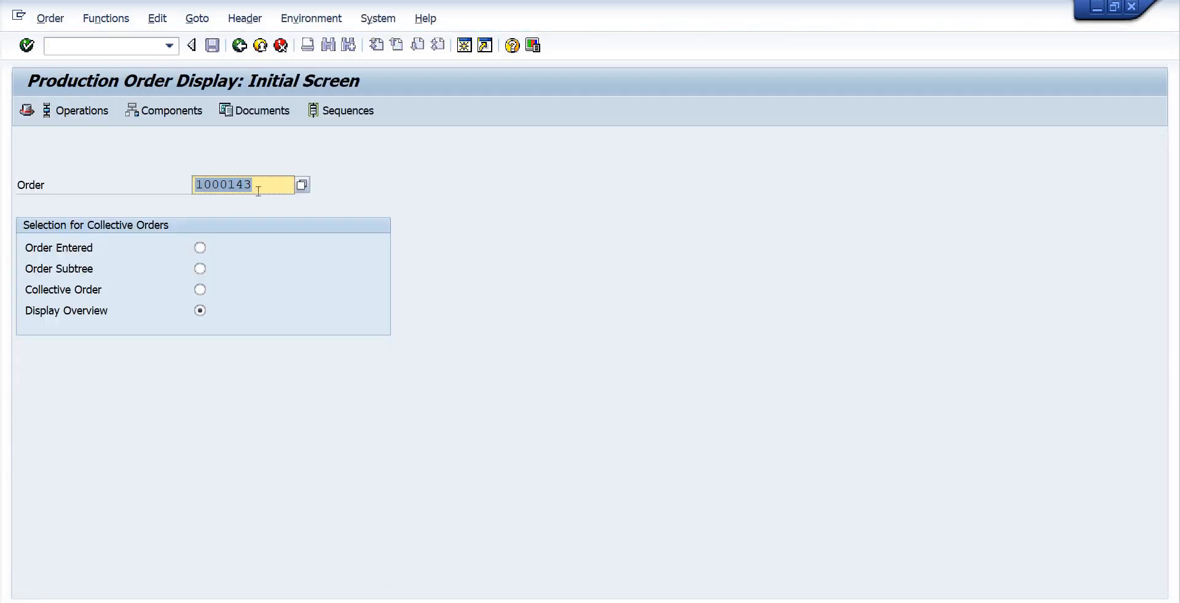
left_click_drag(258, 192, 196, 193)
key("alt+Tab")
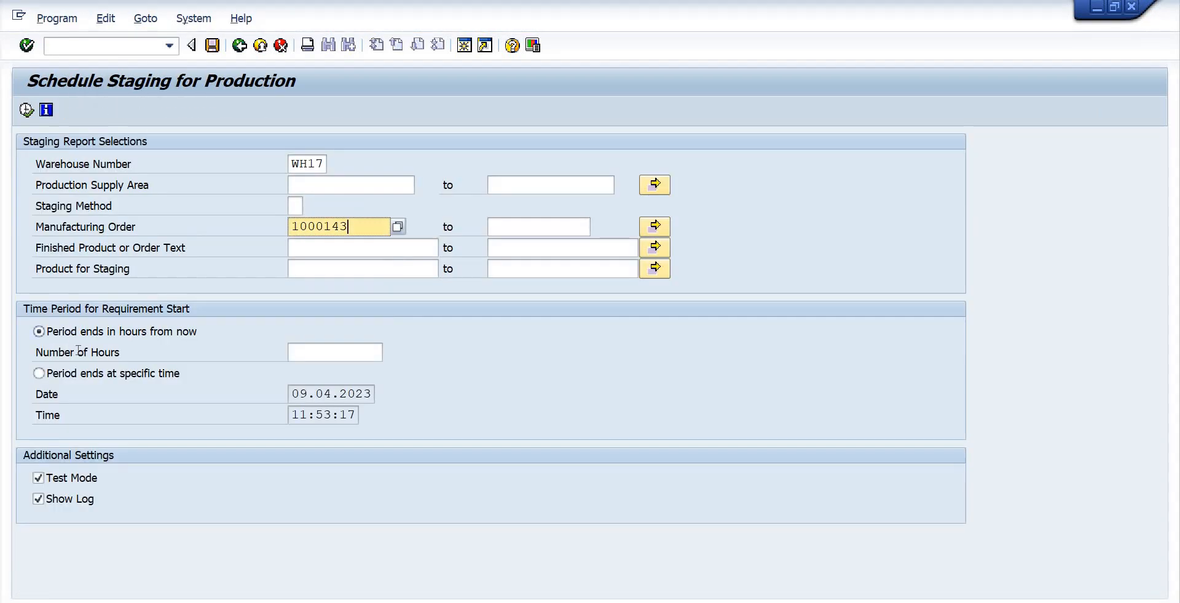
Run the staging with test mode off and the requirement period ending at the specific date 09.04.2024, and close its log
left_click(123, 376)
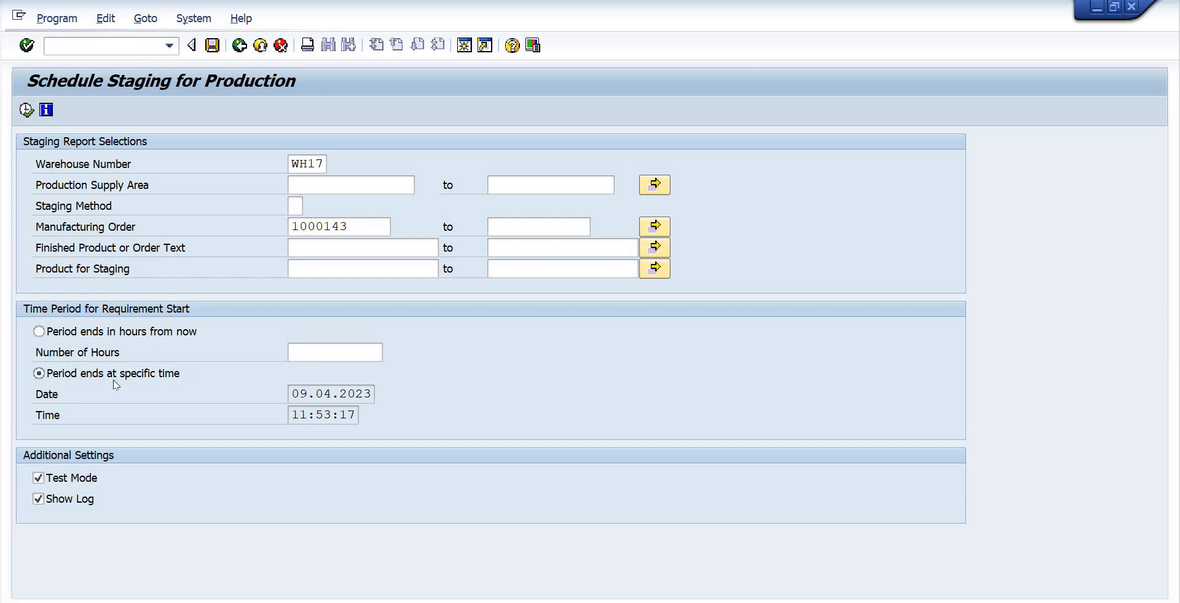
key("Tab")
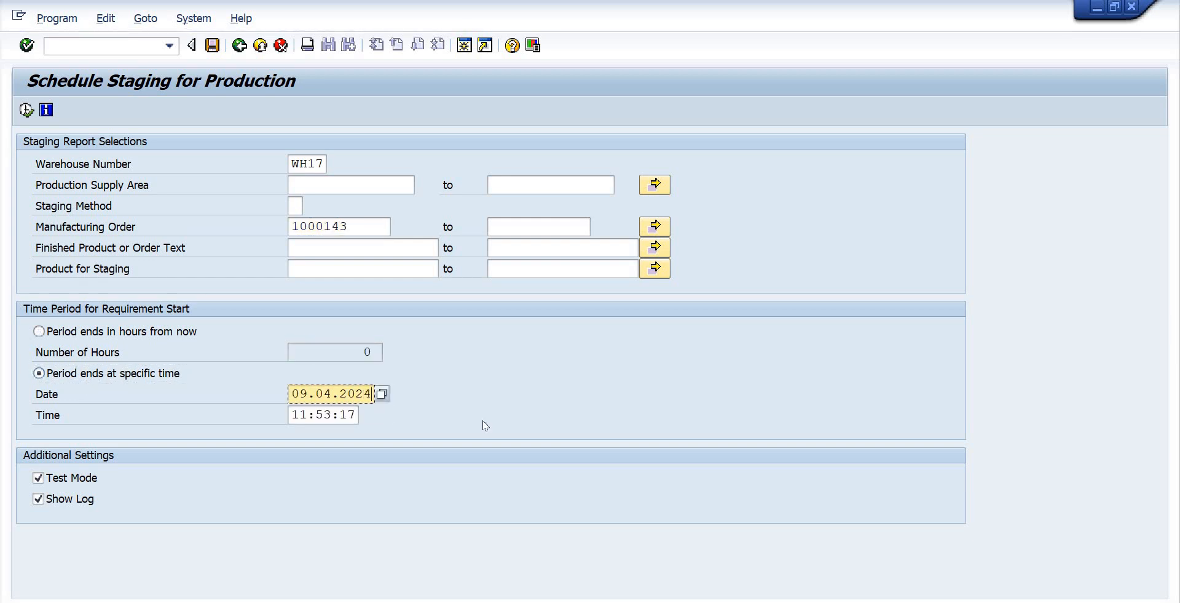
key("Tab")
left_click(81, 479)
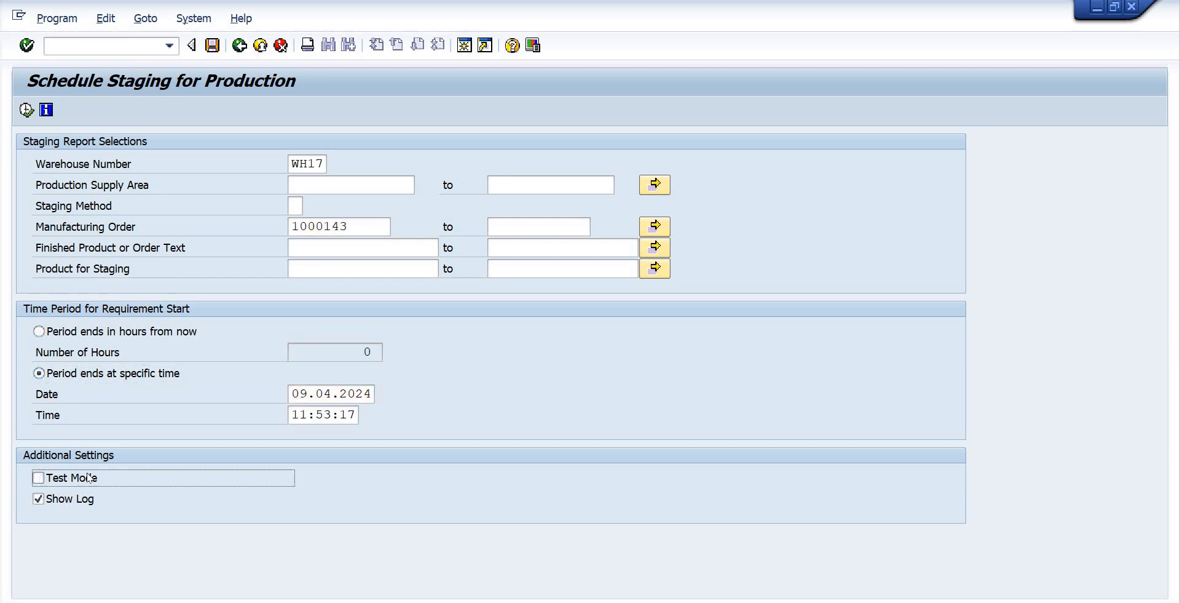
left_click(26, 111)
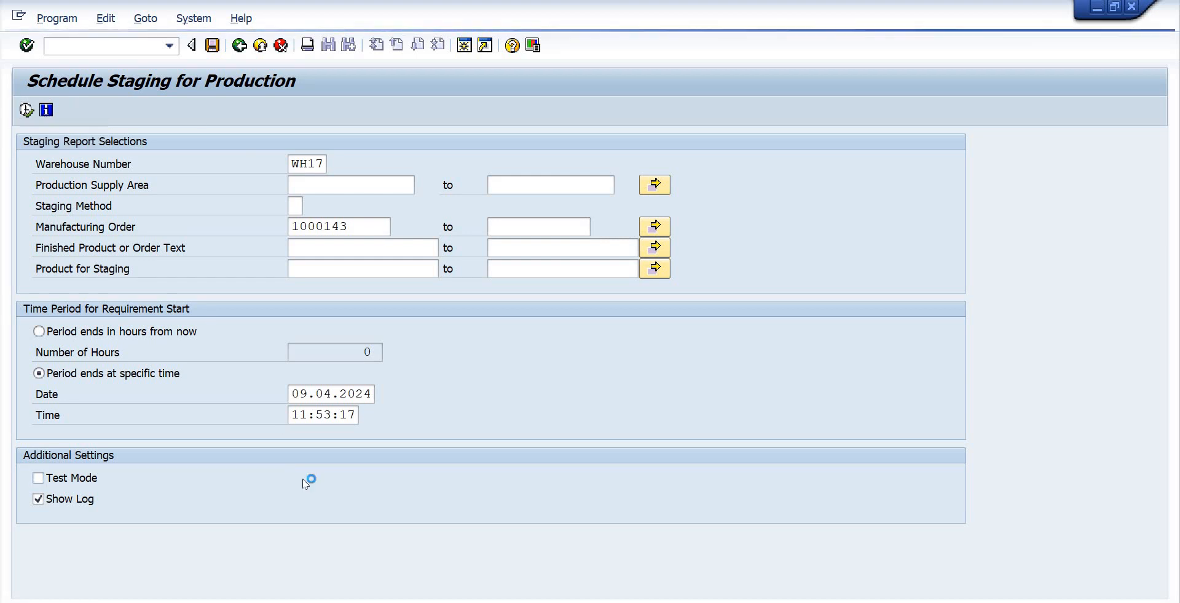
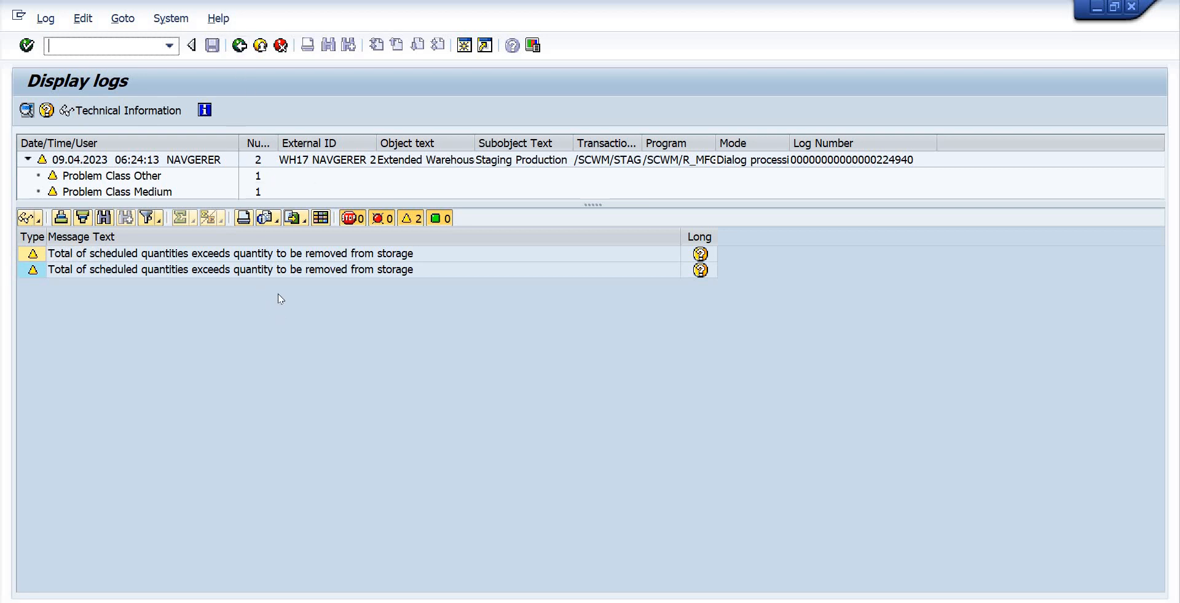
left_click(239, 45)
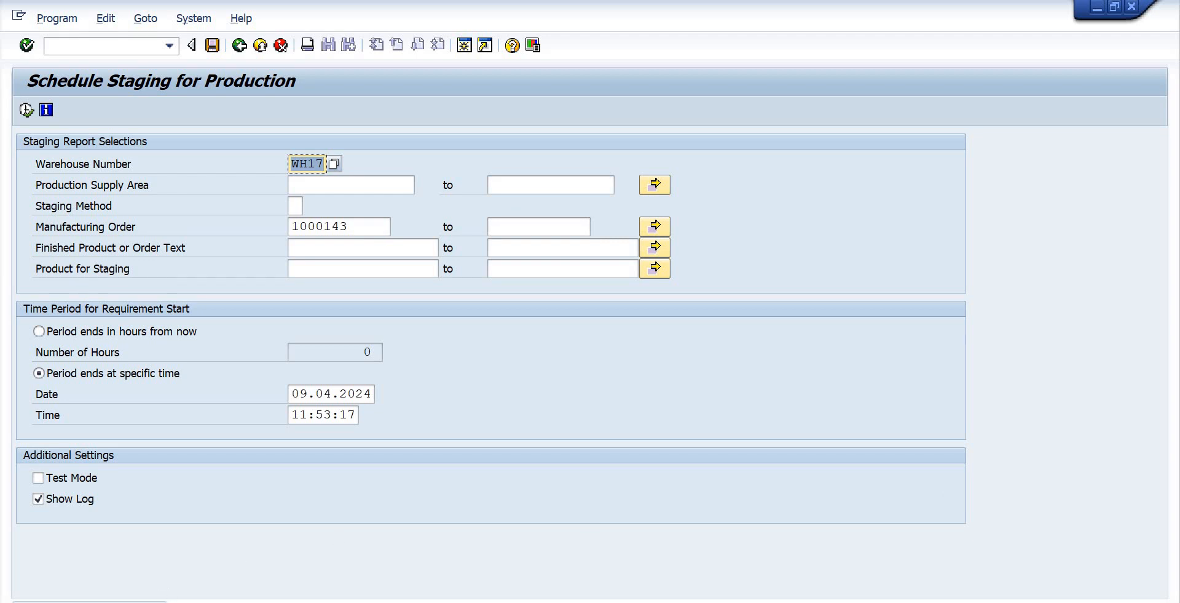
Leave the staging report and open the Warehouse Management Monitor for warehouse WH17
mouse_move(627, 601)
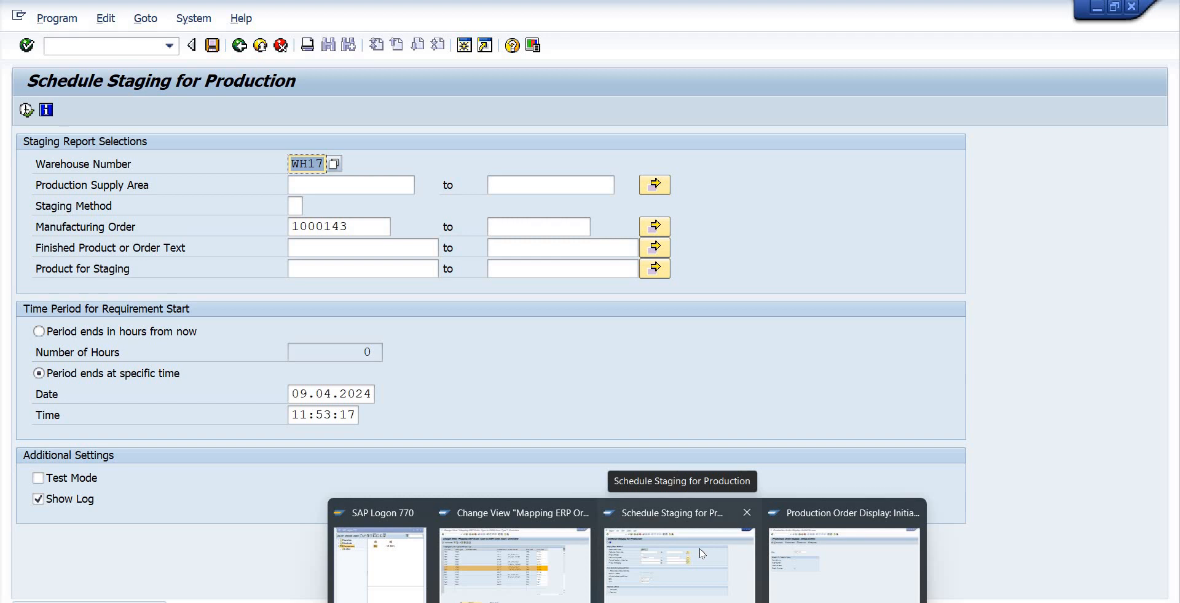
left_click(148, 50)
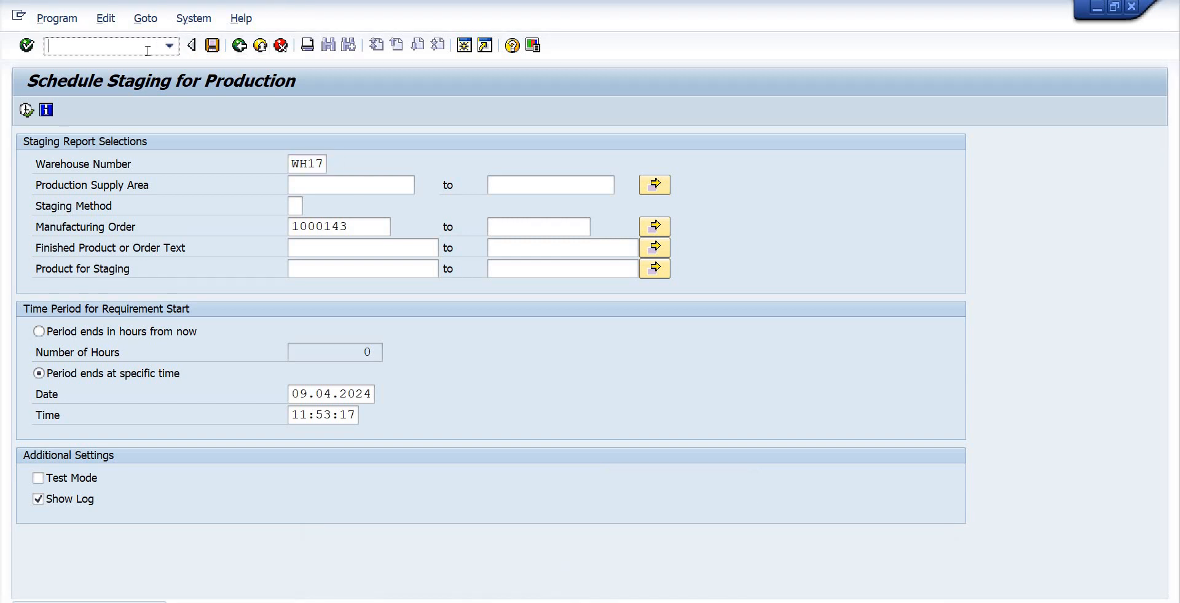
type("/n")
key("Return")
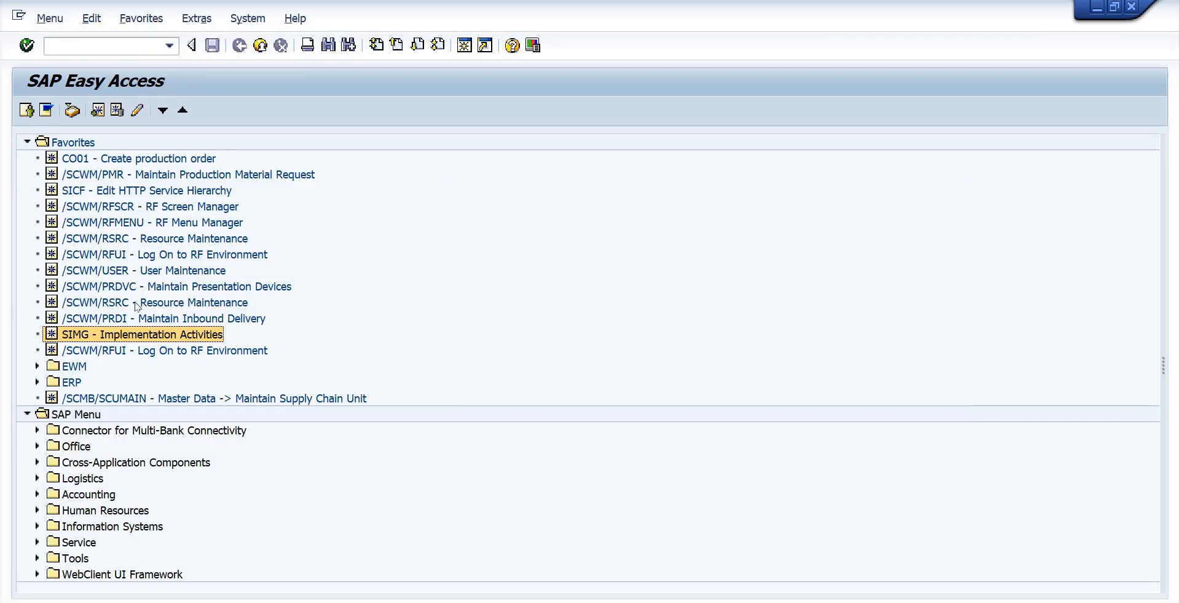
left_click(136, 303)
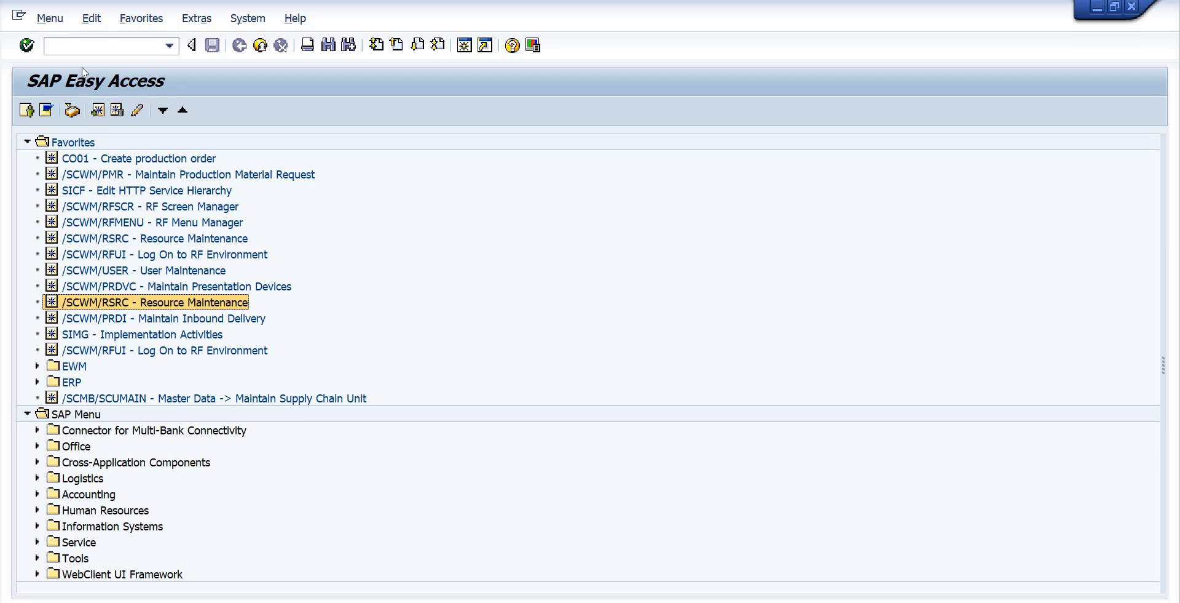
left_click(94, 45)
type("/n/sc")
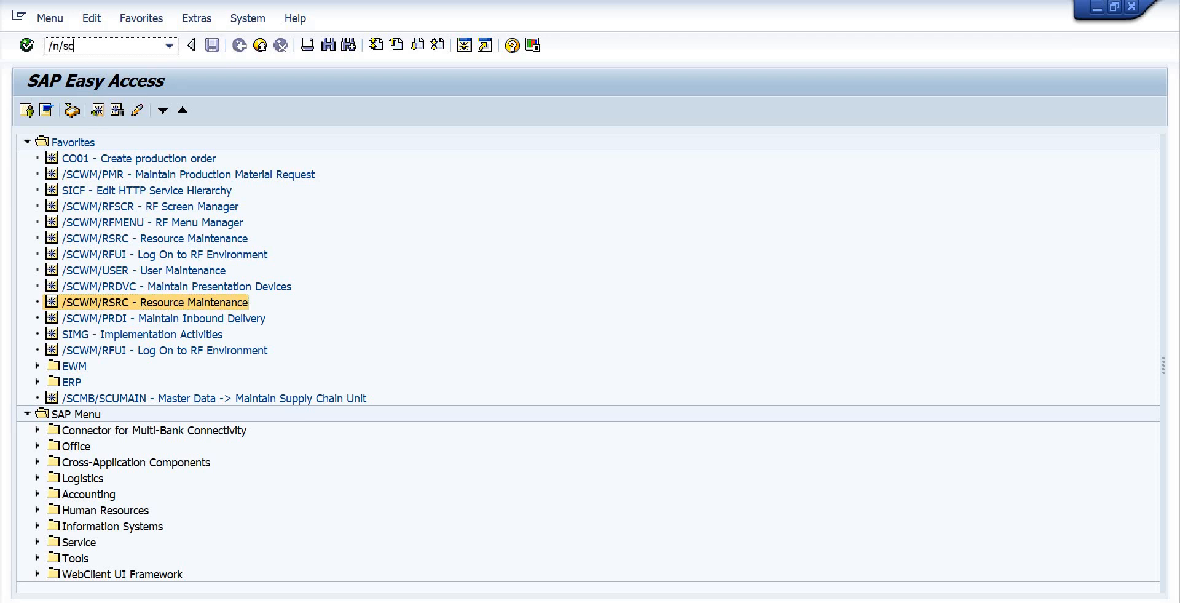
type("wm/rsrc")
key("Return")
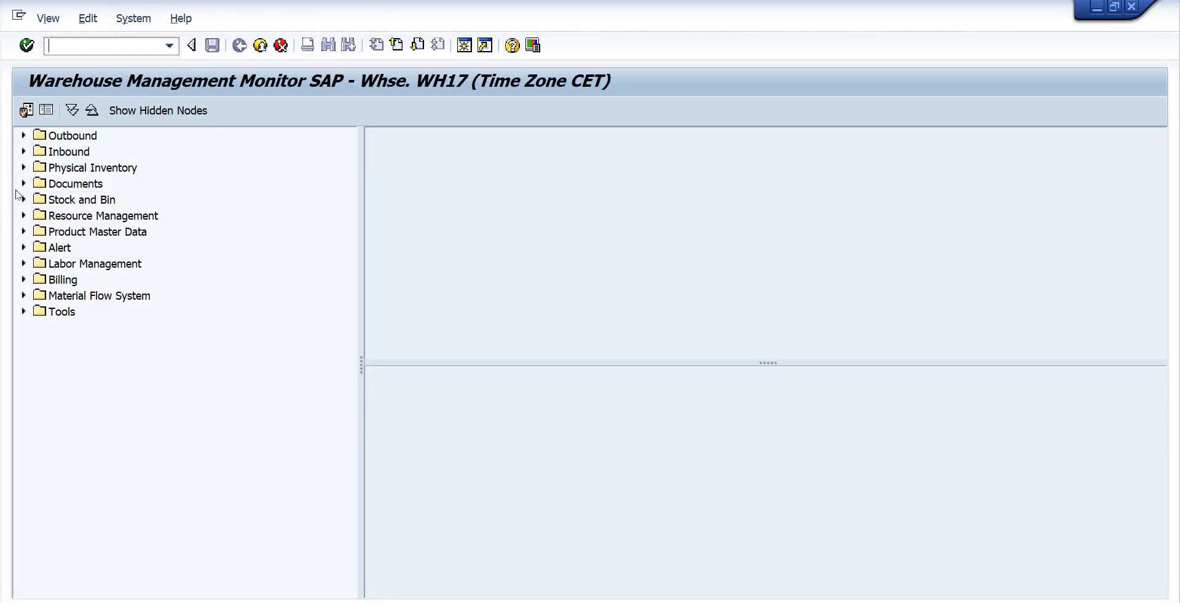
List the manufacturing order's open and confirmed warehouse tasks, excluding canceled tasks and tasks on hold
left_click(23, 184)
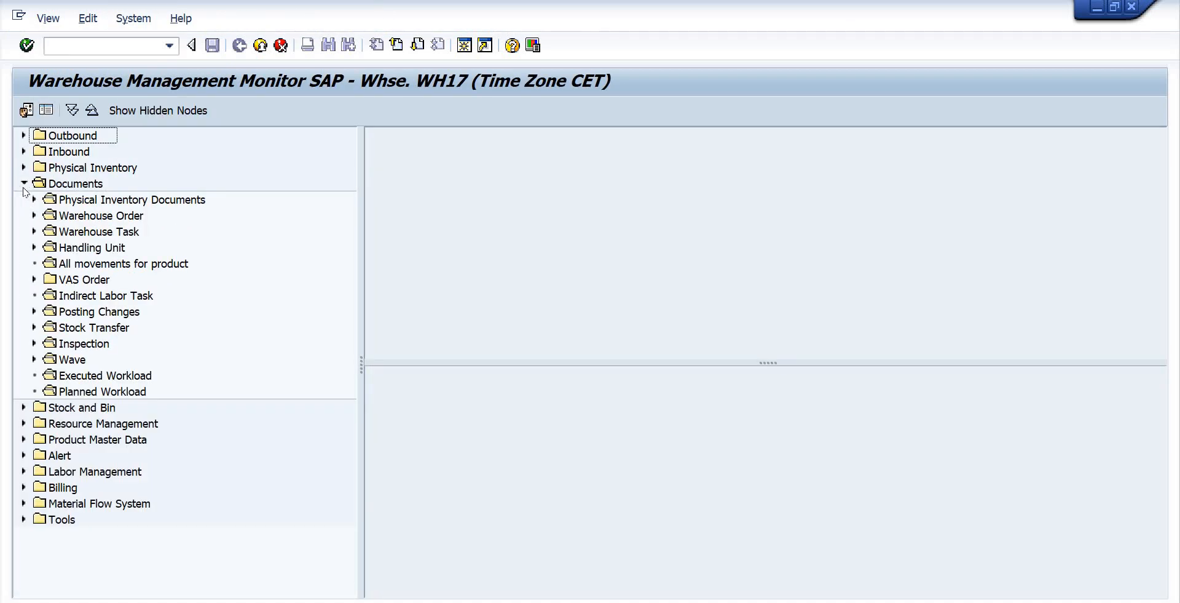
double_click(101, 232)
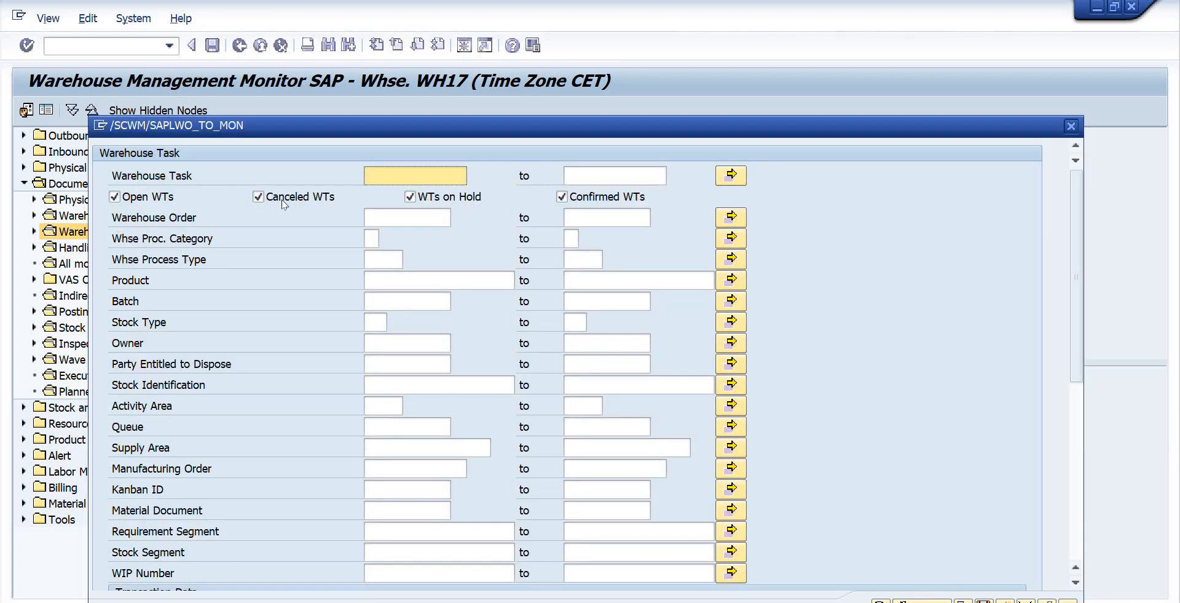
left_click(289, 197)
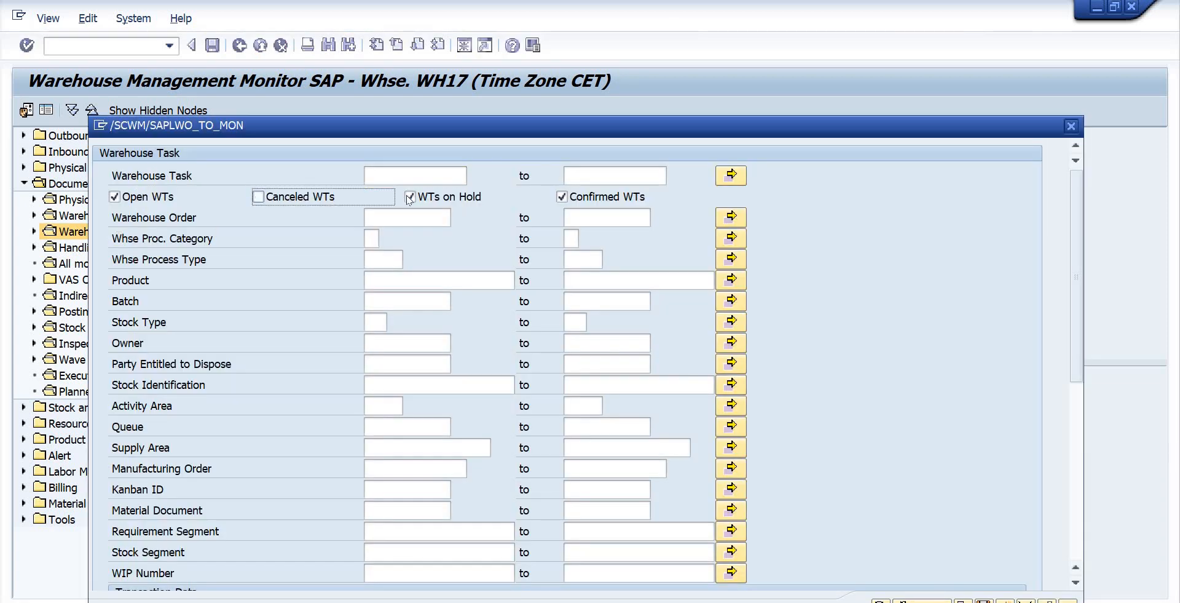
left_click(410, 197)
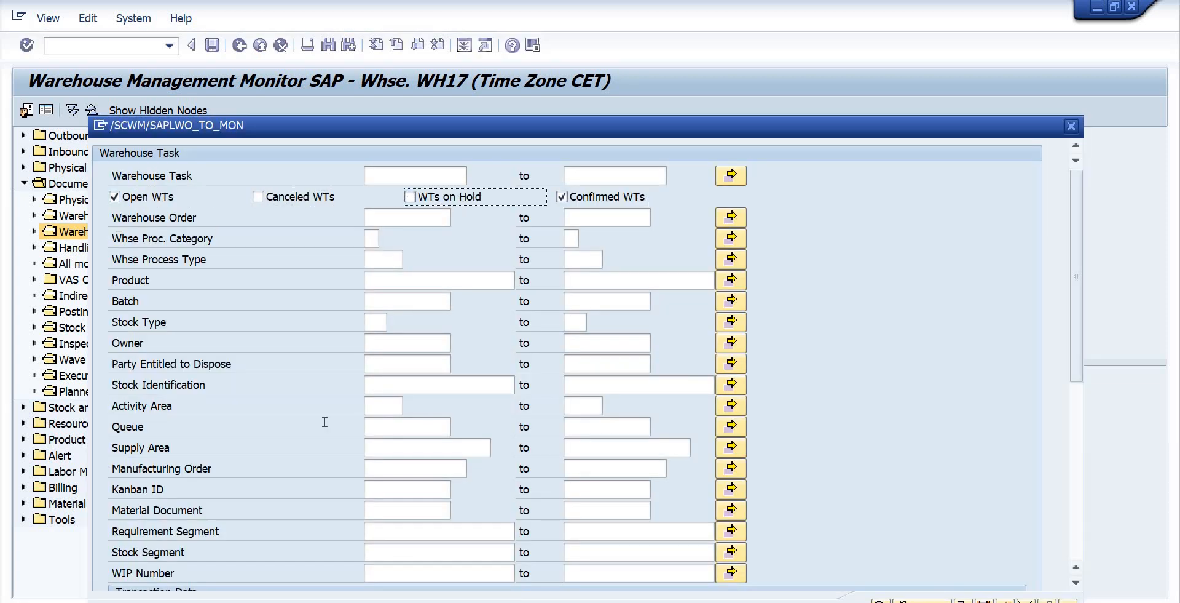
left_click(411, 461)
type("1000143")
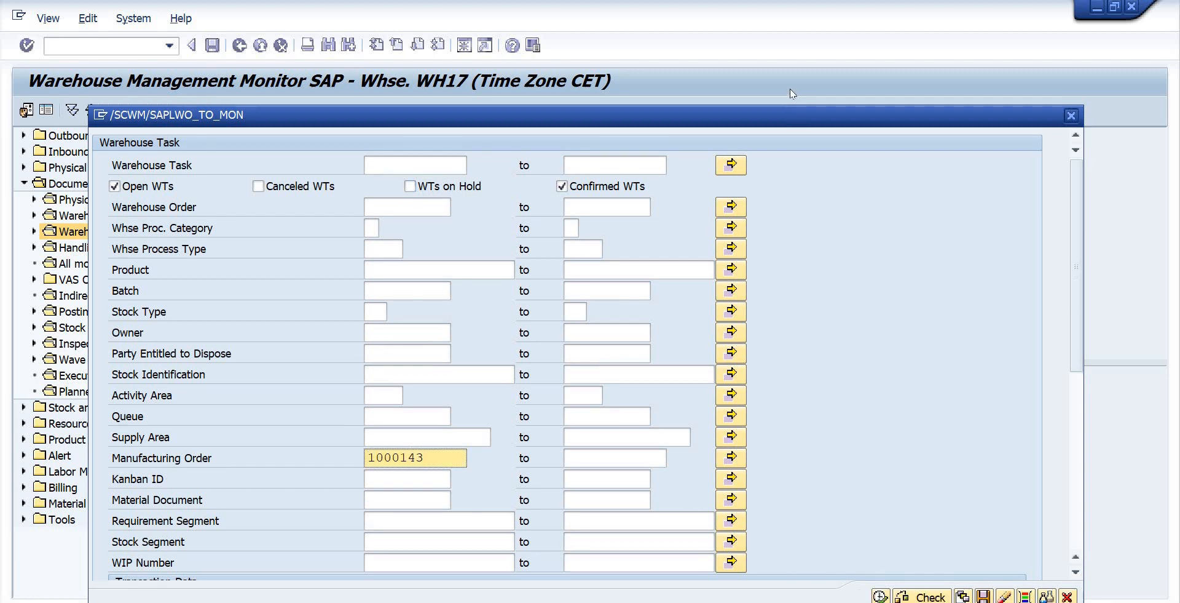
left_click(881, 571)
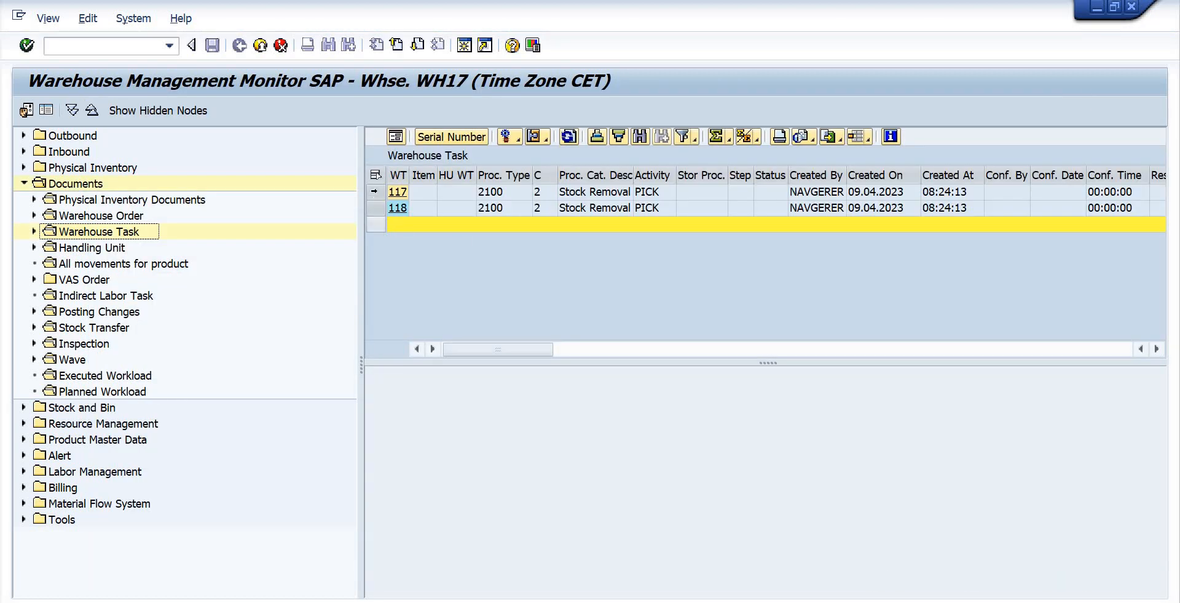
Examine the product and source target quantity of each warehouse task for the manufacturing order
left_click_drag(374, 192, 374, 212)
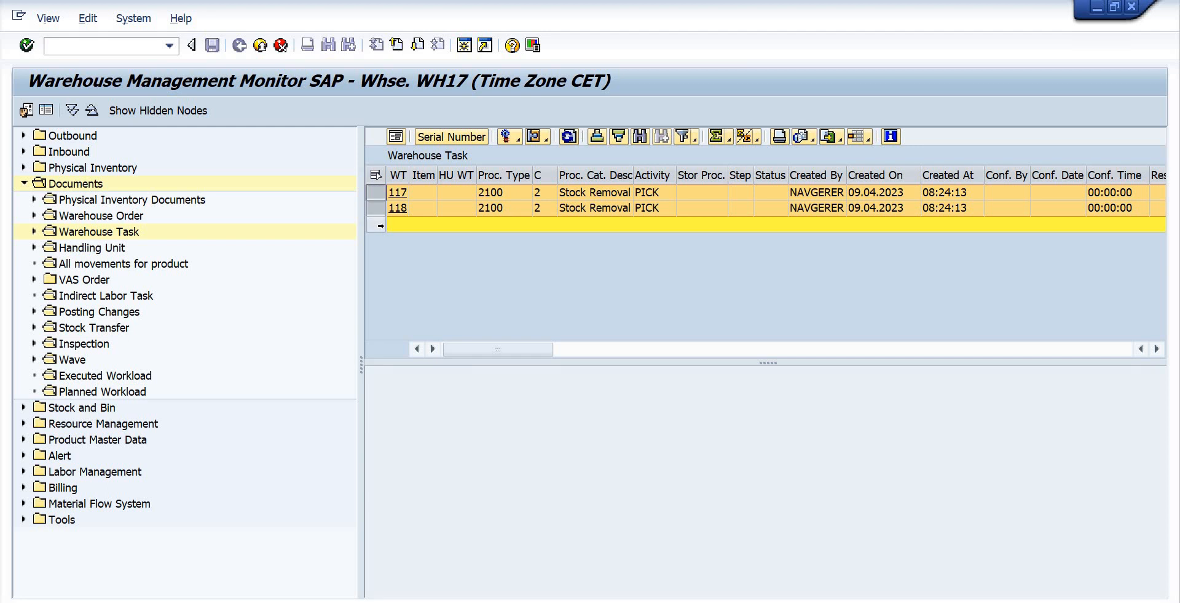
scroll(889, 223, "right", 5)
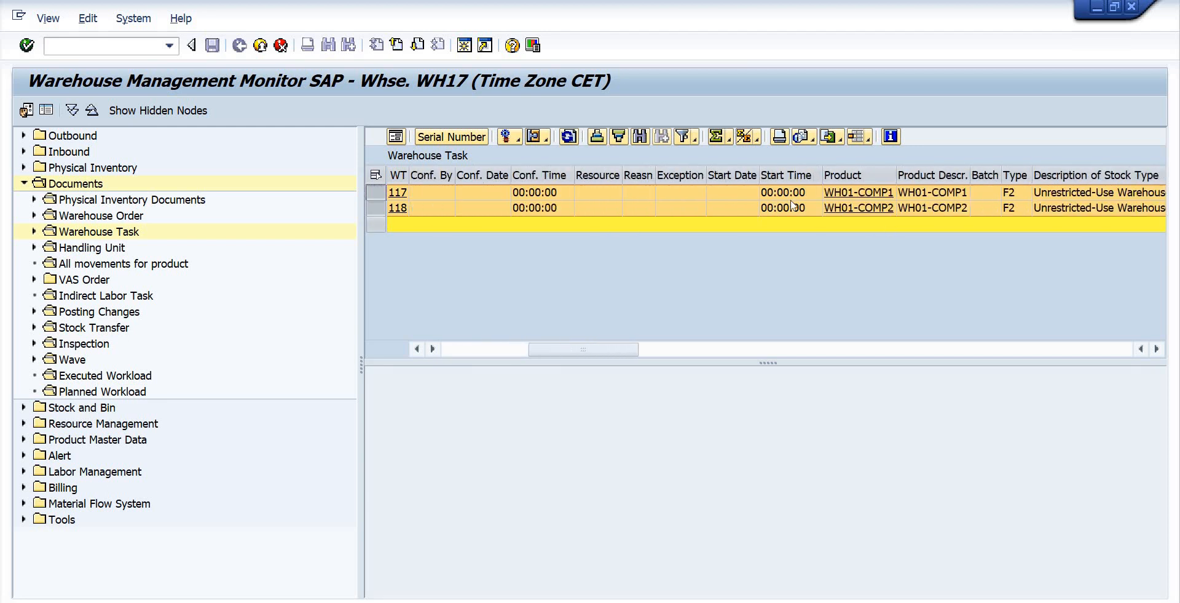
left_click(375, 192)
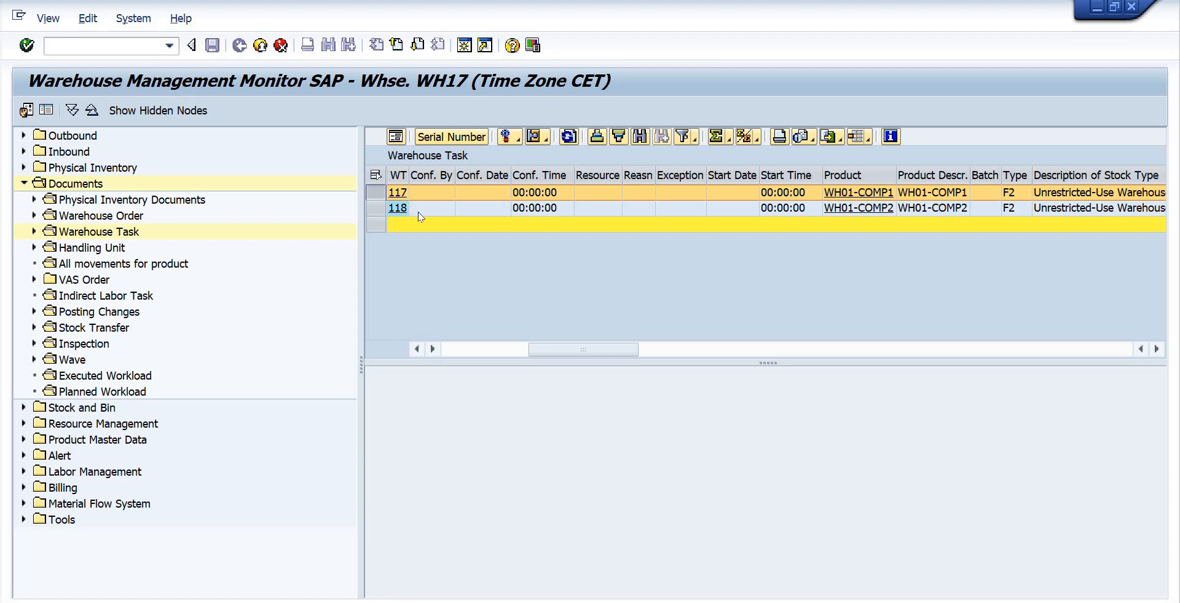
left_click(376, 208)
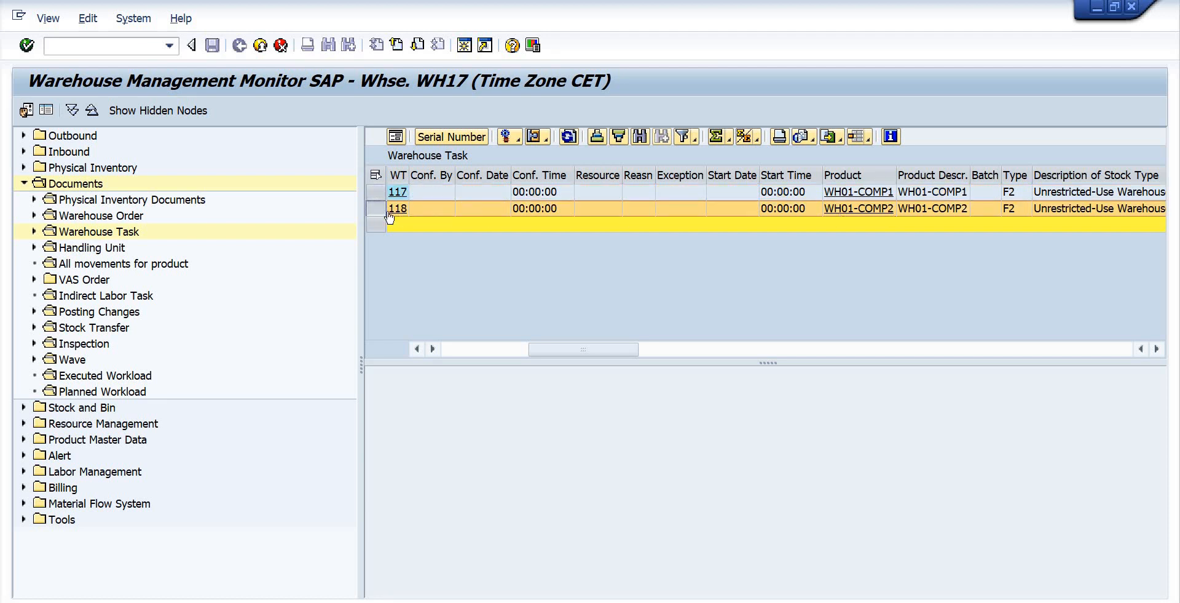
scroll(854, 275, "right", 3)
scroll(854, 274, "right", 6)
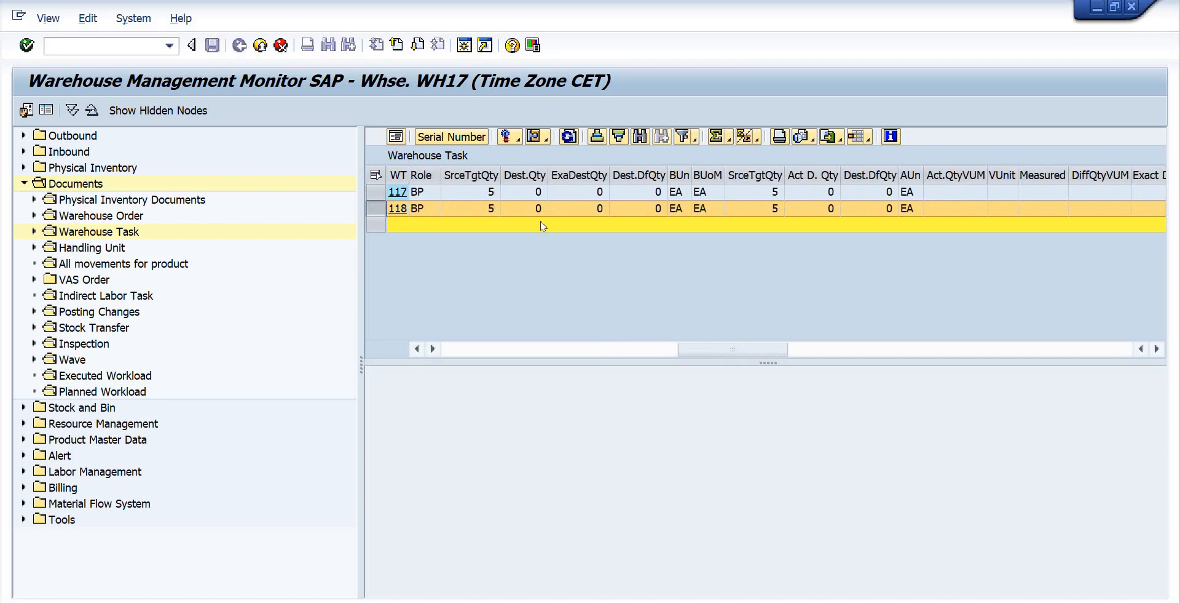
left_click(472, 176)
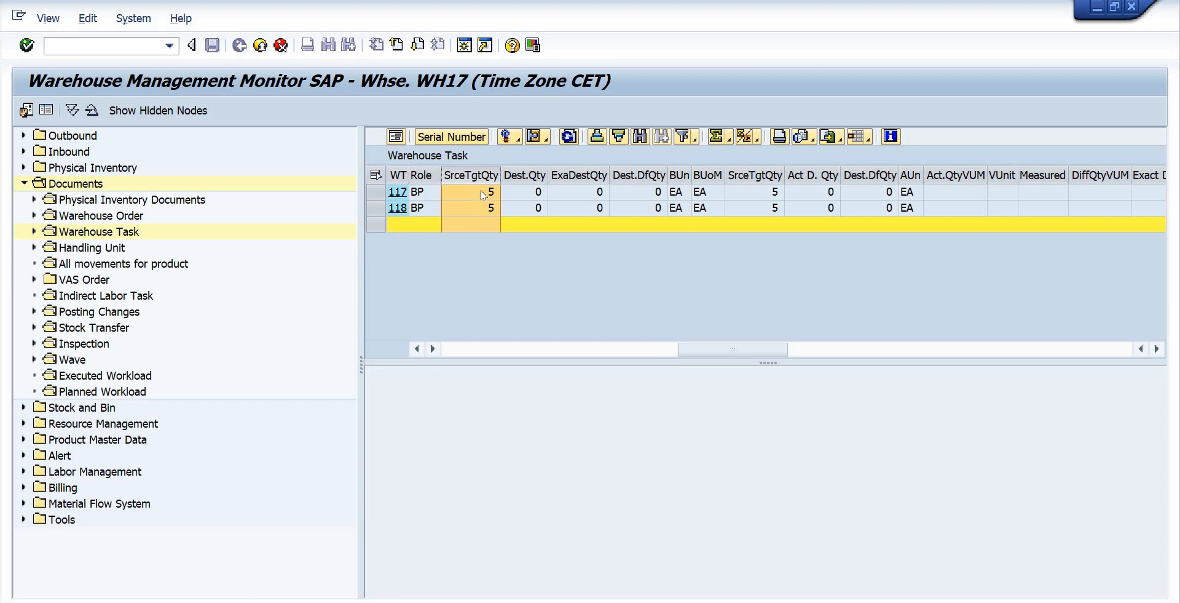
left_click(482, 209)
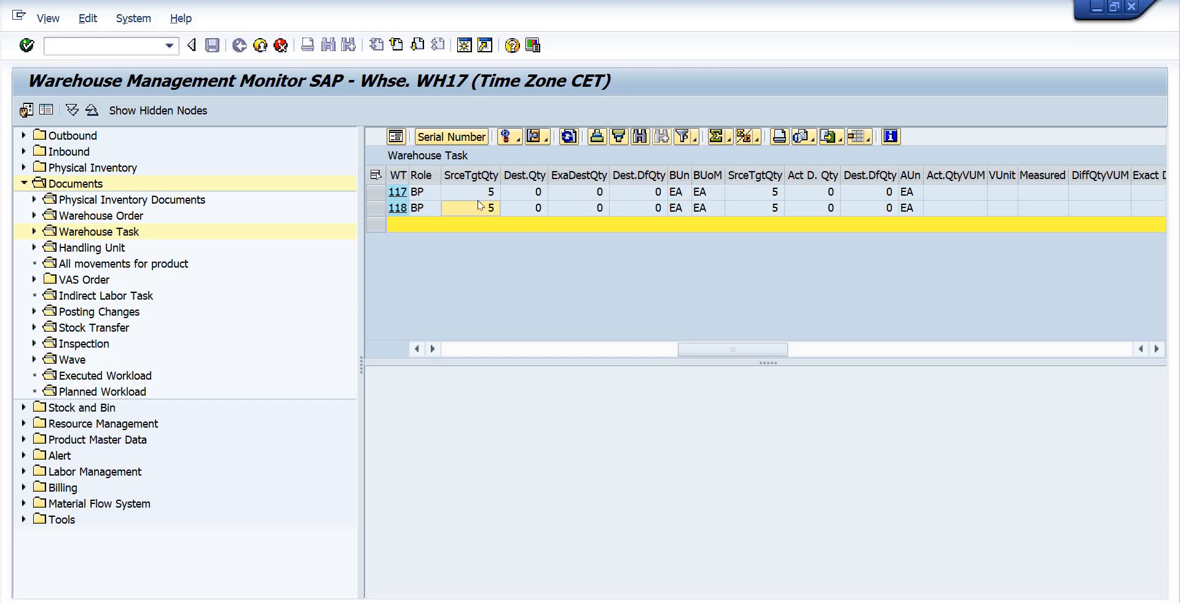
left_click(478, 194)
left_click(473, 193)
left_click(474, 208)
Check the source storage bin and destination storage bin of the two warehouse tasks
scroll(921, 222, "right", 10)
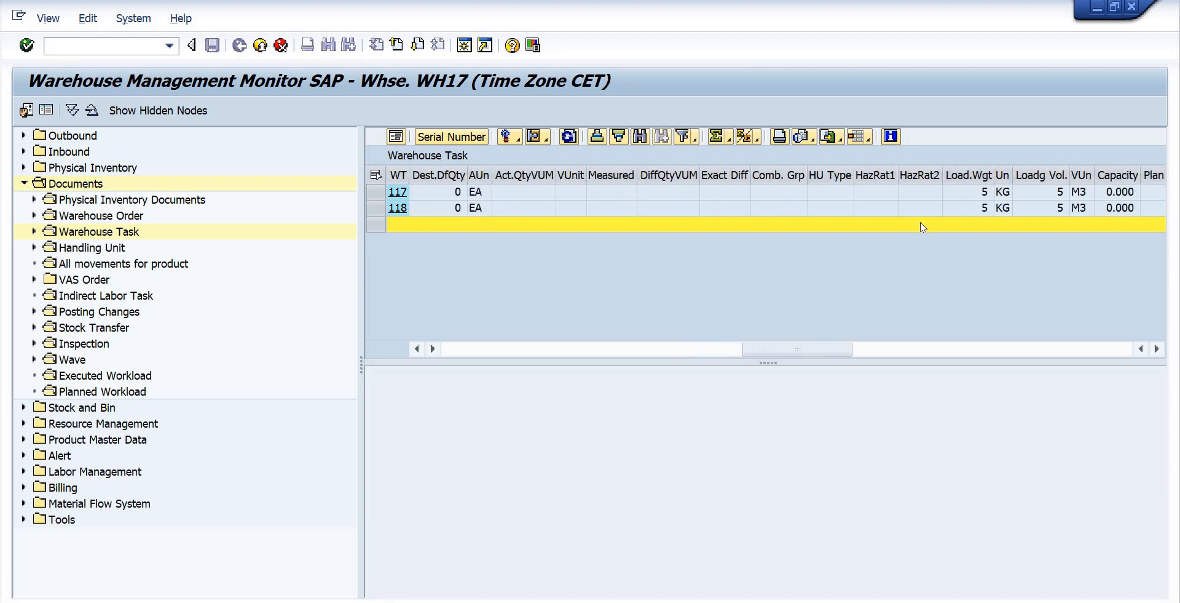
scroll(920, 222, "right", 5)
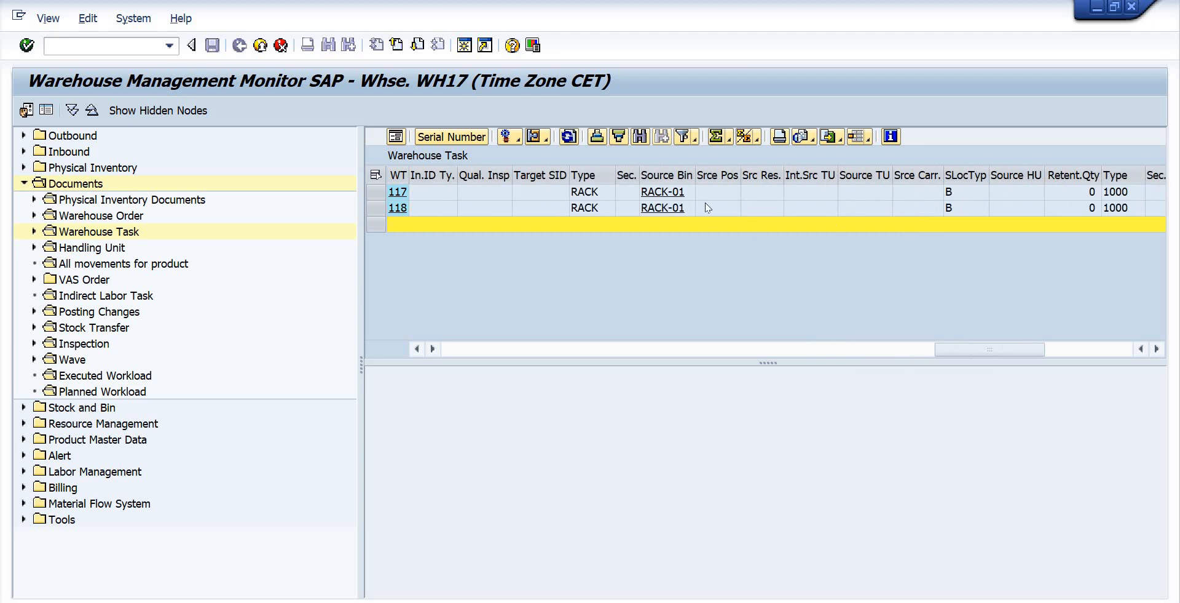
left_click(665, 172)
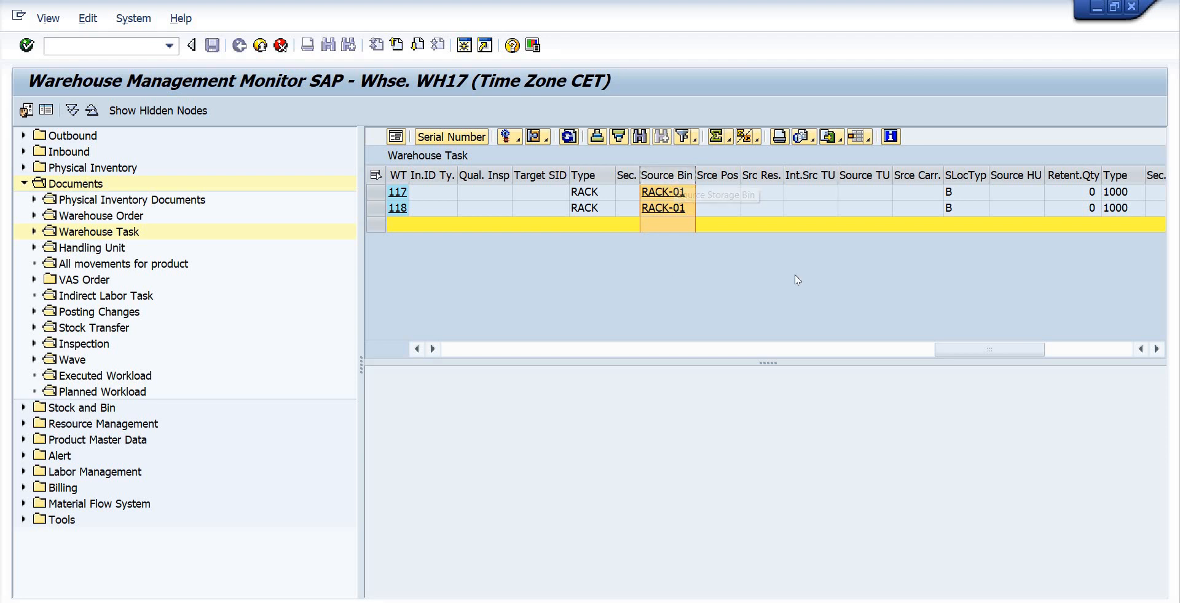
scroll(795, 275, "right", 5)
left_click(763, 174)
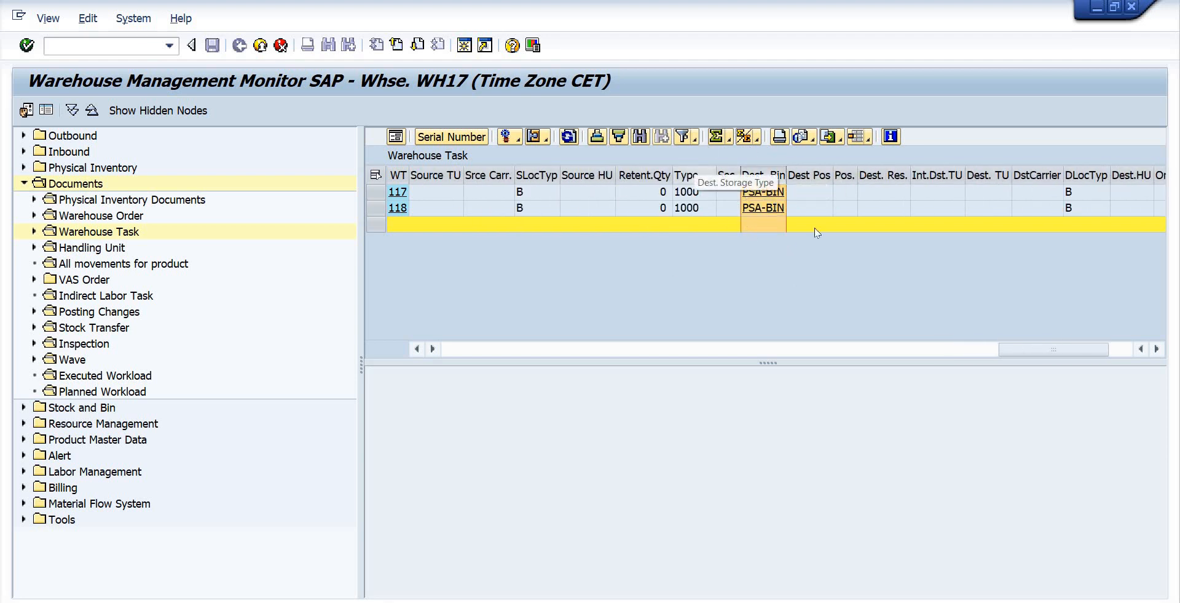
scroll(1065, 345, "right", 2)
Confirm both warehouse tasks in the background and close the log
scroll(670, 282, "left", 12)
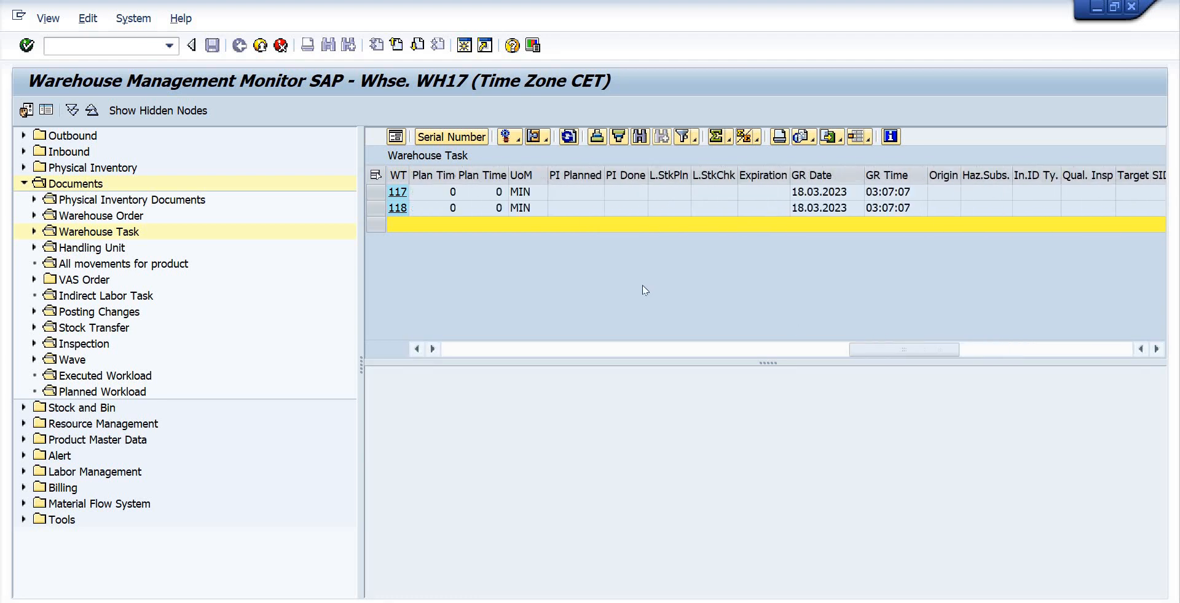
scroll(496, 267, "left", 10)
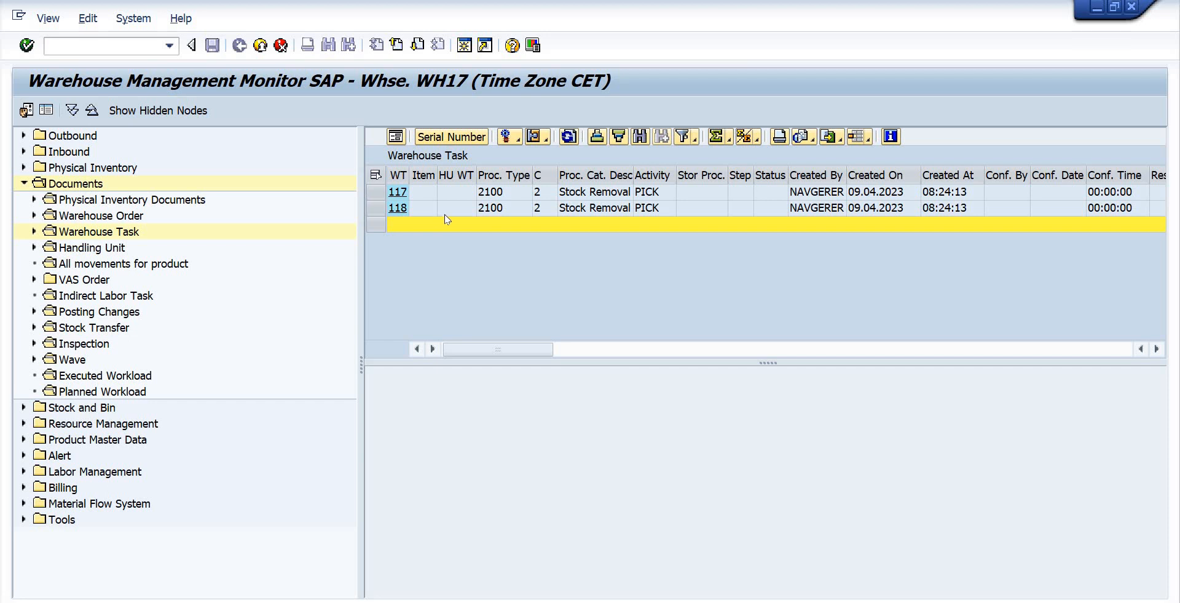
left_click(375, 176)
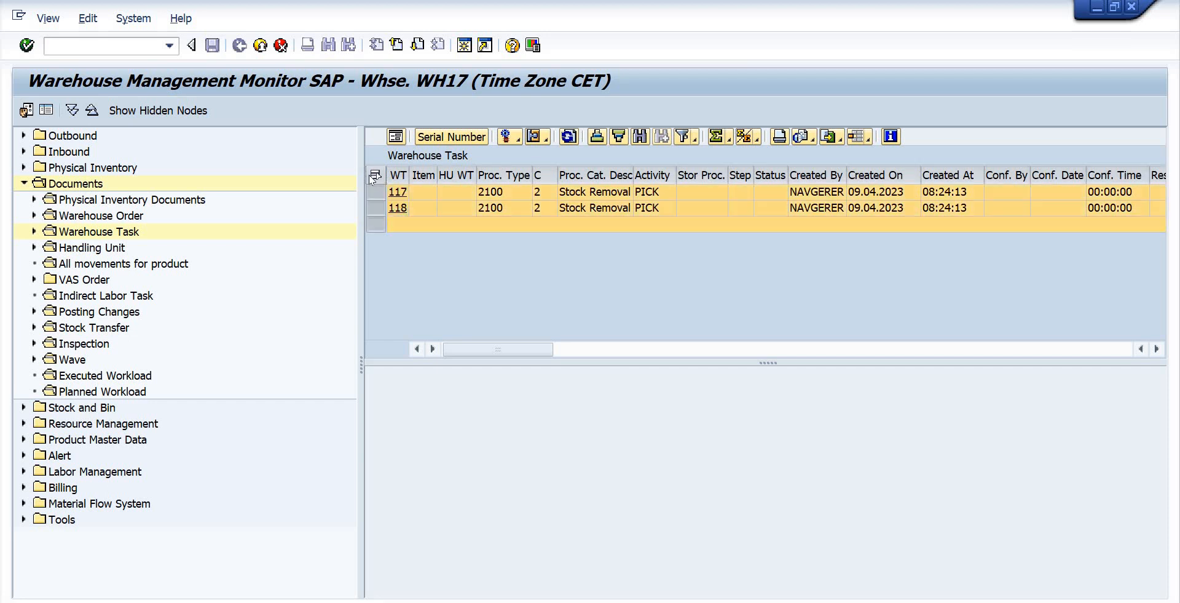
left_click(520, 141)
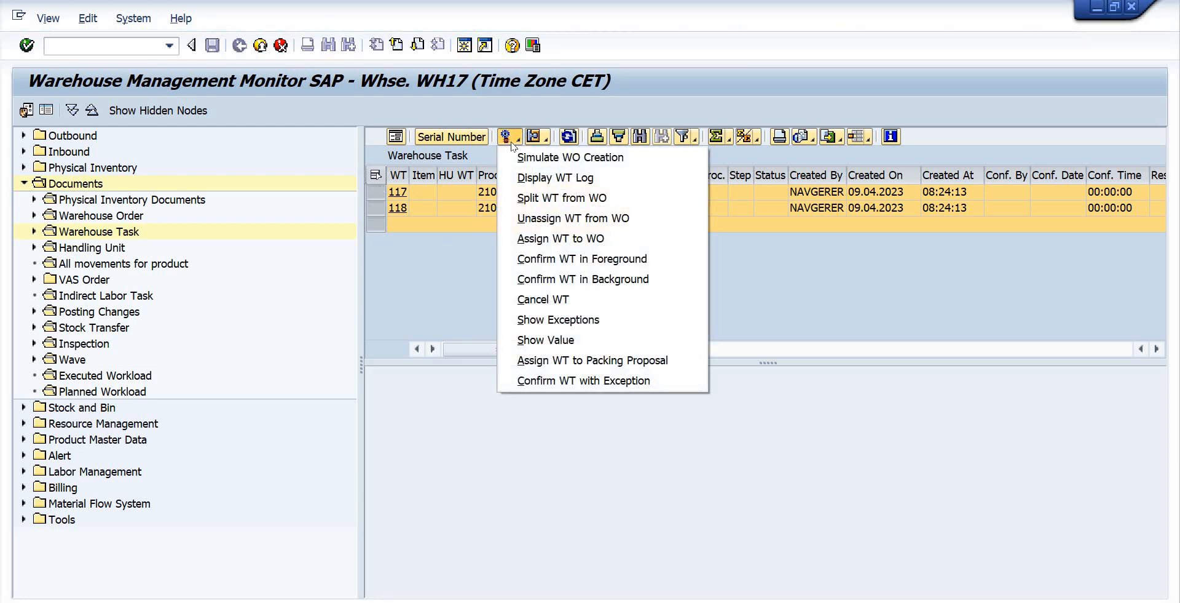
left_click(589, 282)
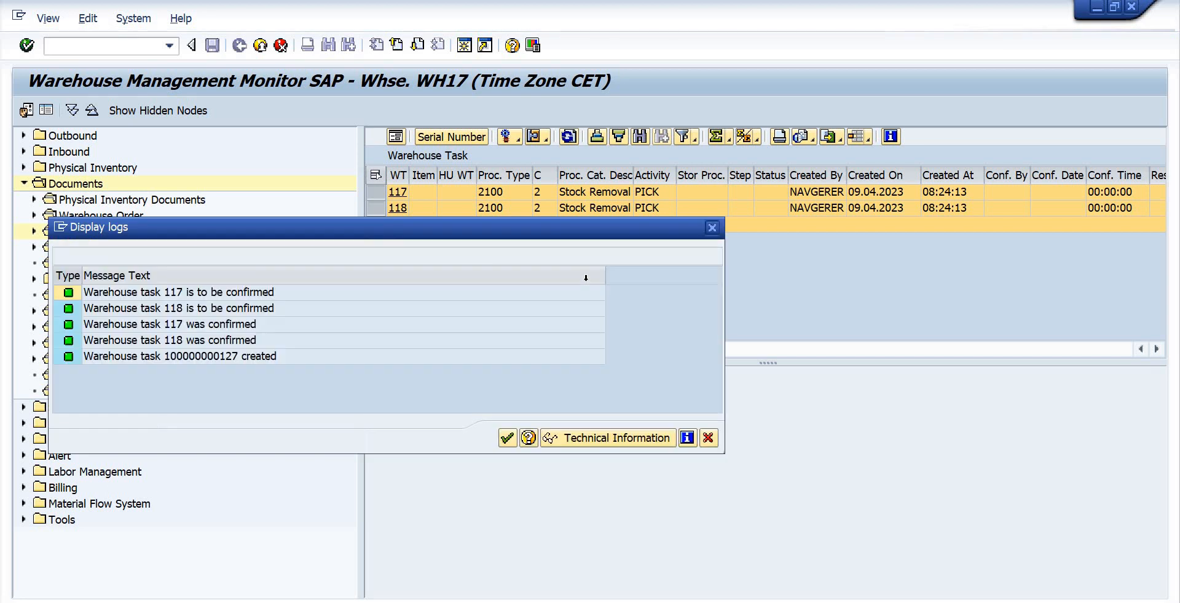
left_click(508, 438)
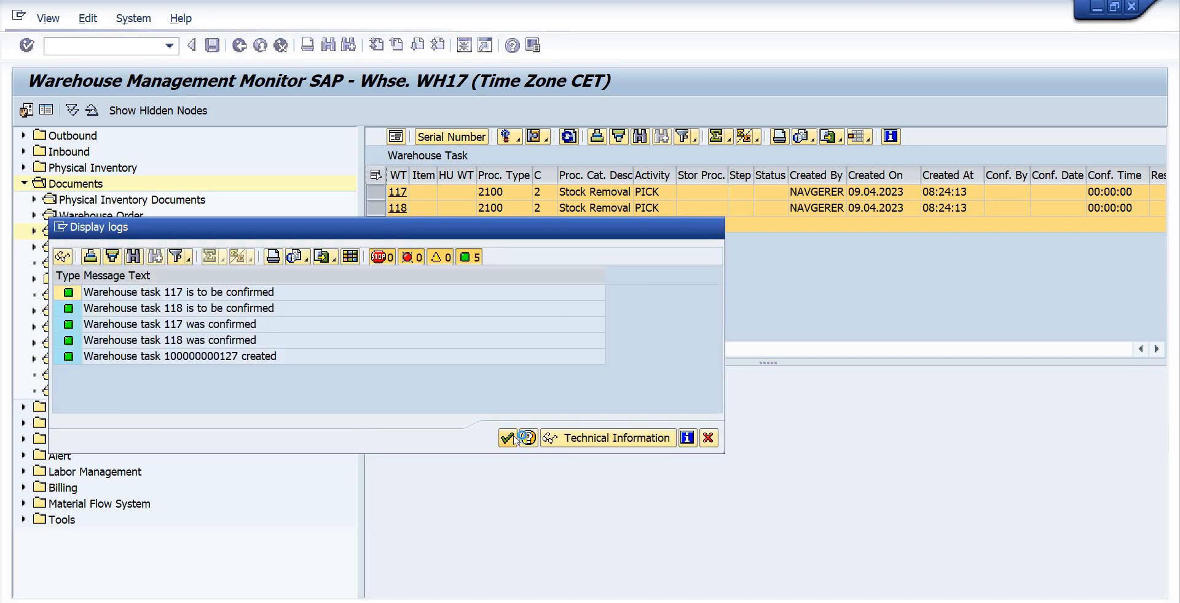
Check the status, confirmation details and destination quantities of the two warehouse tasks
left_click(762, 175)
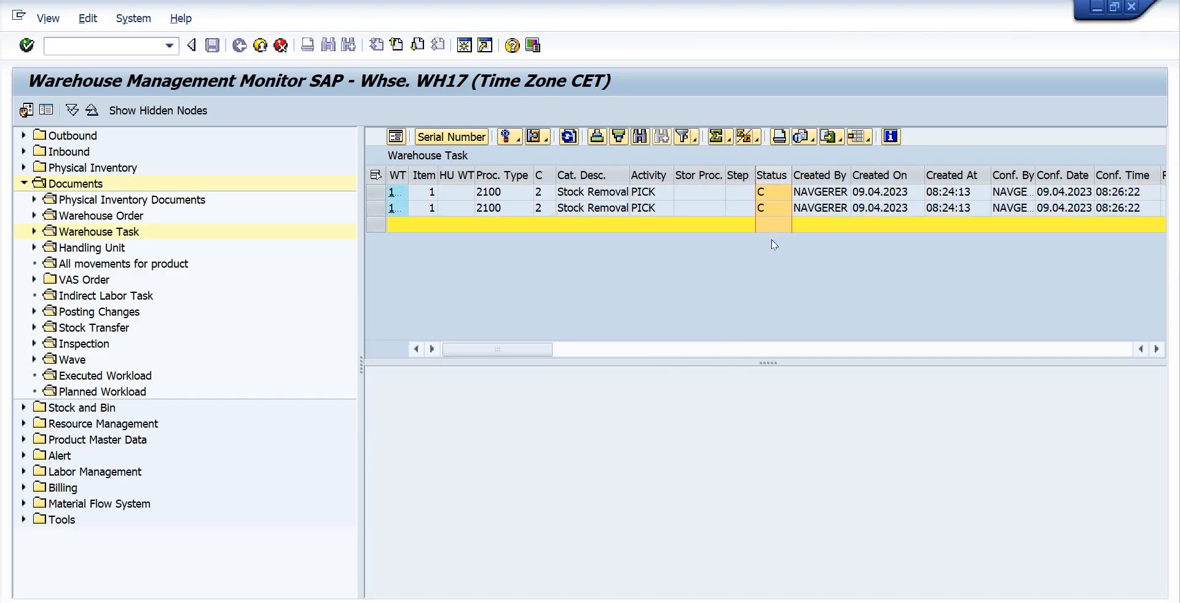
scroll(889, 251, "right", 5)
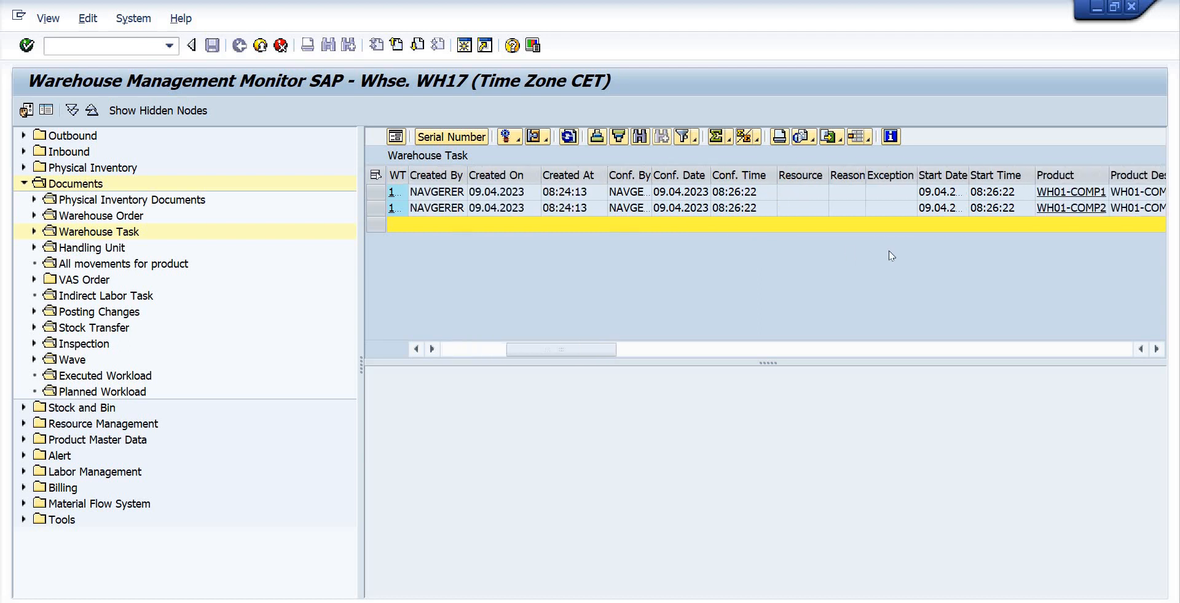
scroll(890, 255, "right", 1)
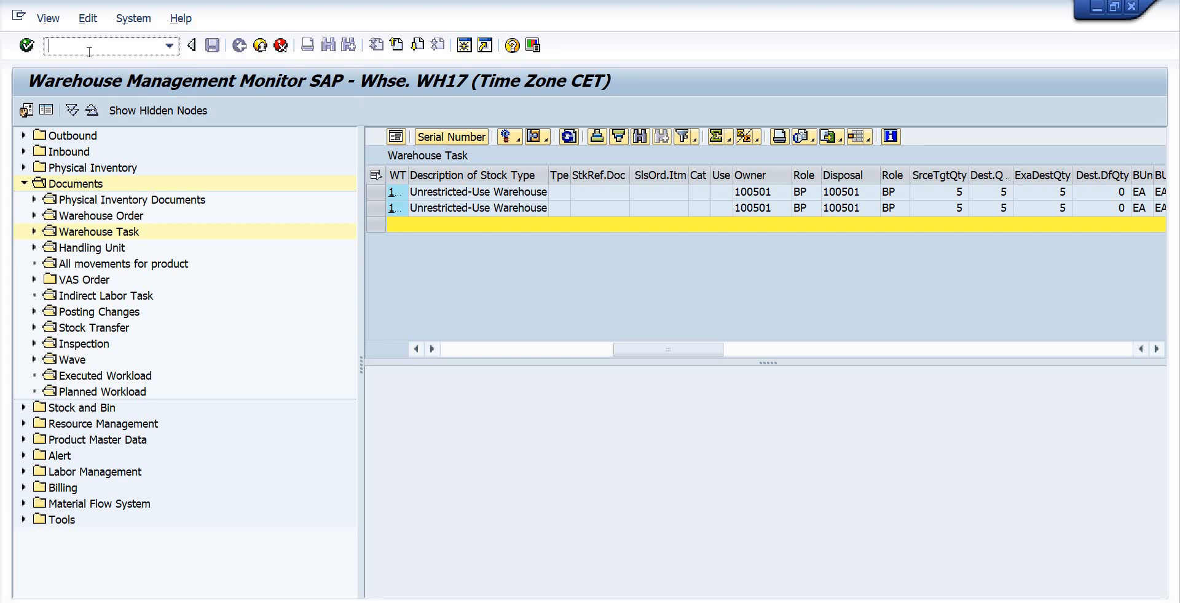
Open transaction /SCWM/RFUI in a new session and log on to warehouse WH17 with the proposed resource and device YE00
type("o/scwm/rfui")
key("Return")
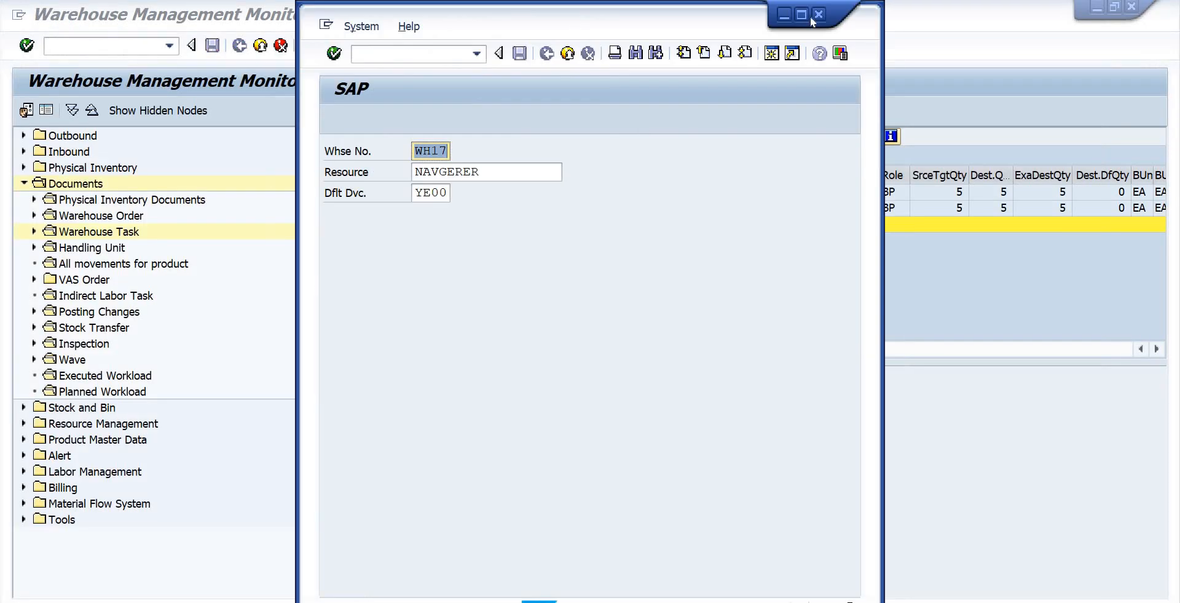
left_click(802, 14)
left_click(203, 161)
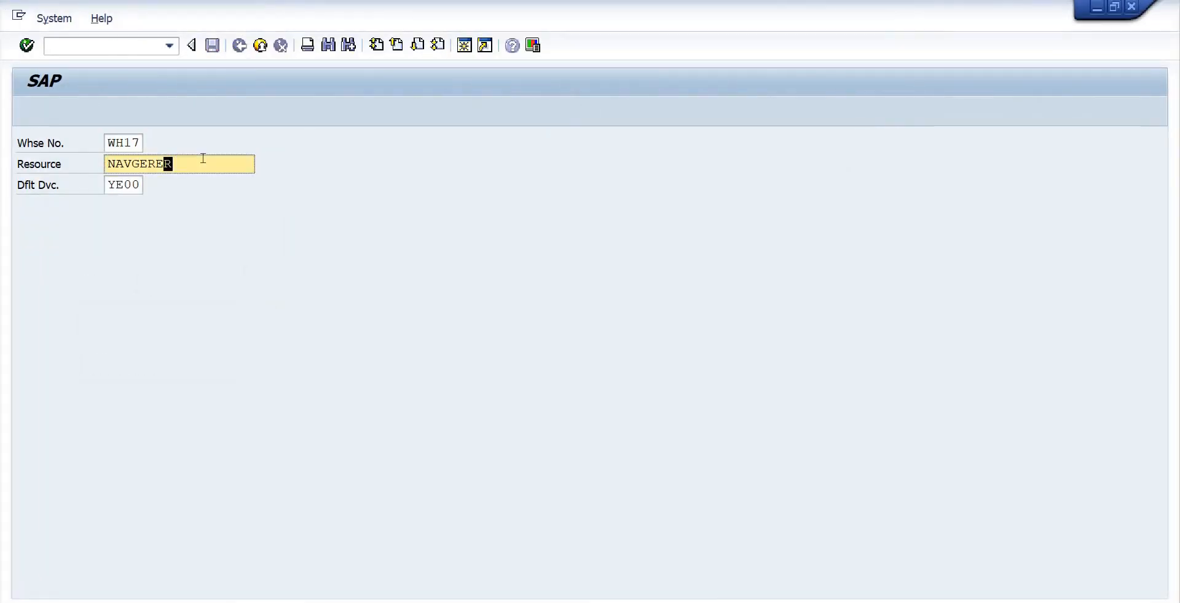
key("Return")
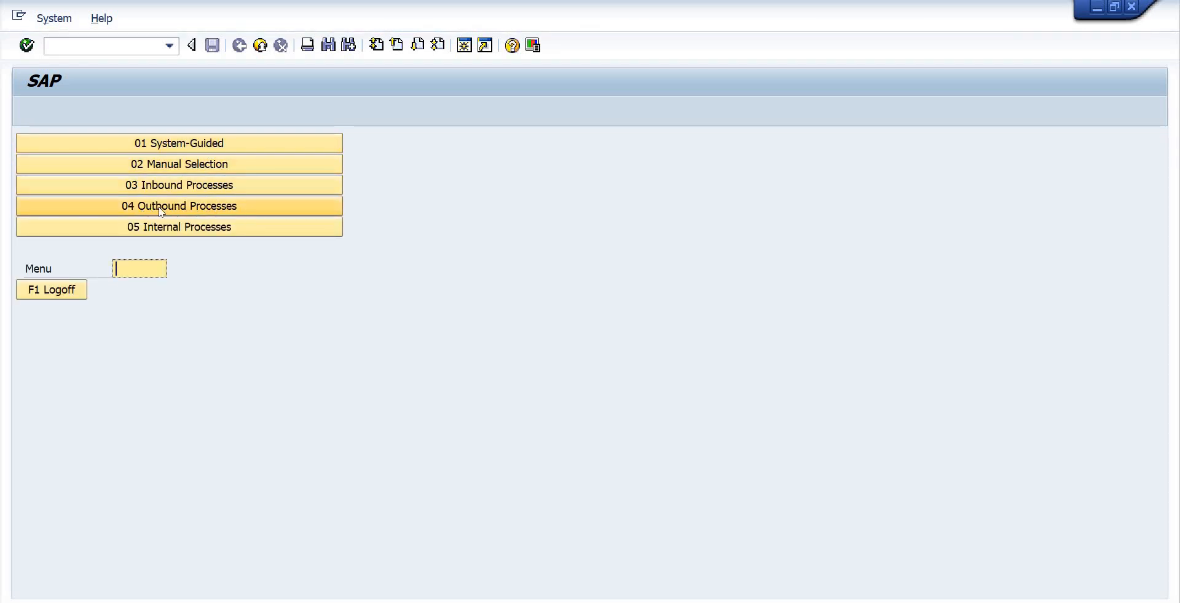
Open Consumption by Manufacturing Order from the outbound consumption processes
left_click(250, 208)
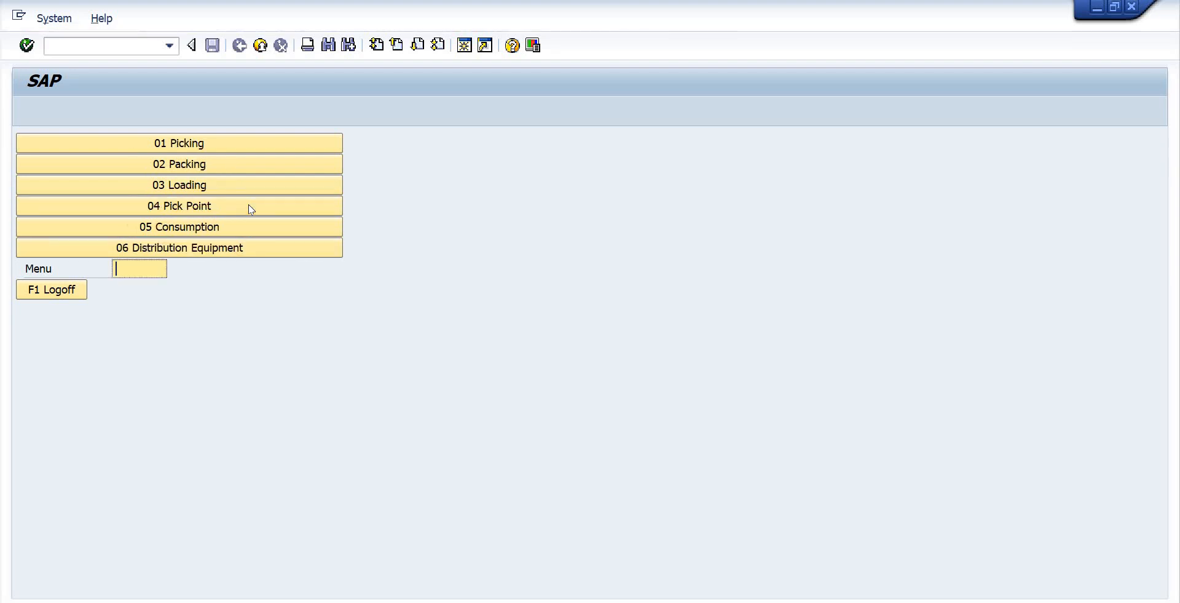
left_click(197, 228)
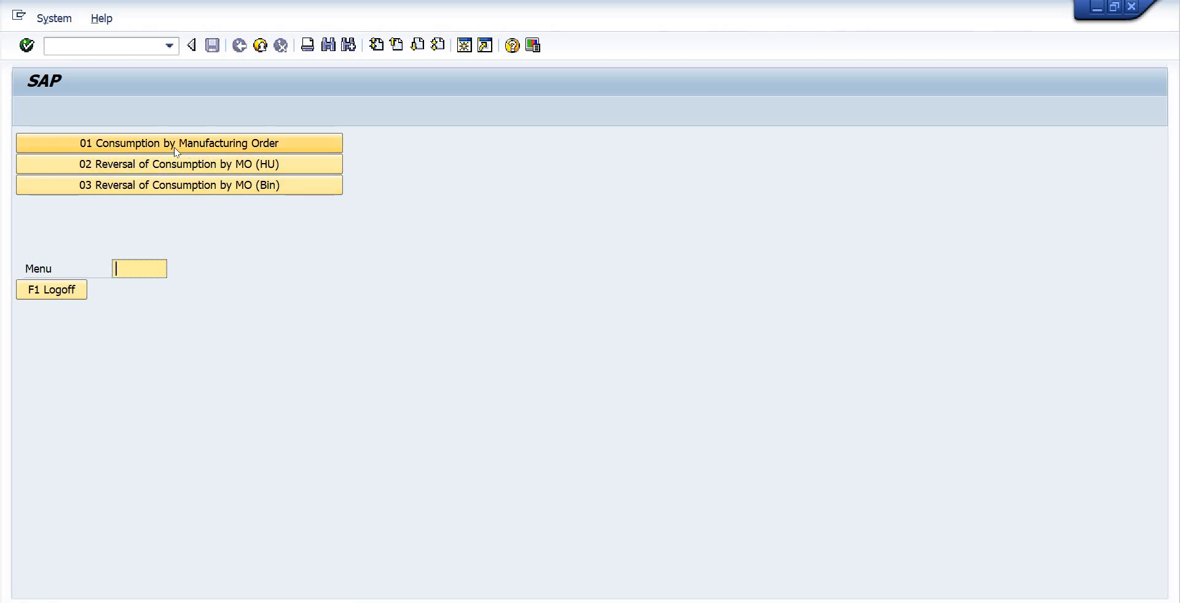
left_click(186, 147)
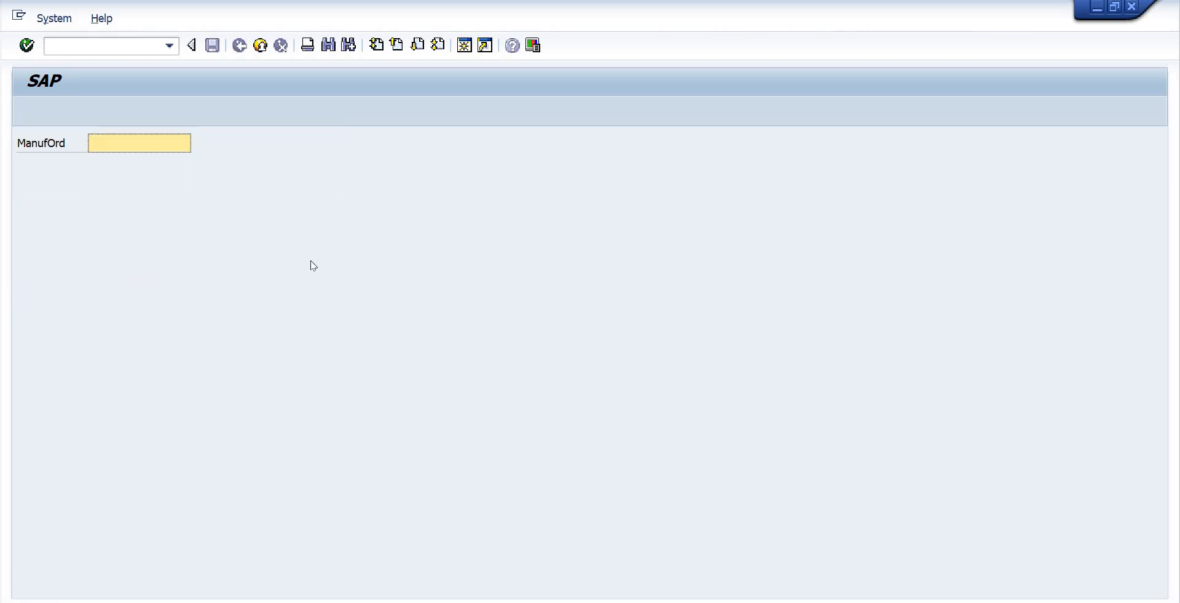
Enter the manufacturing order number and the storage bin PSA-BIN for the consumption posting
type("1000143")
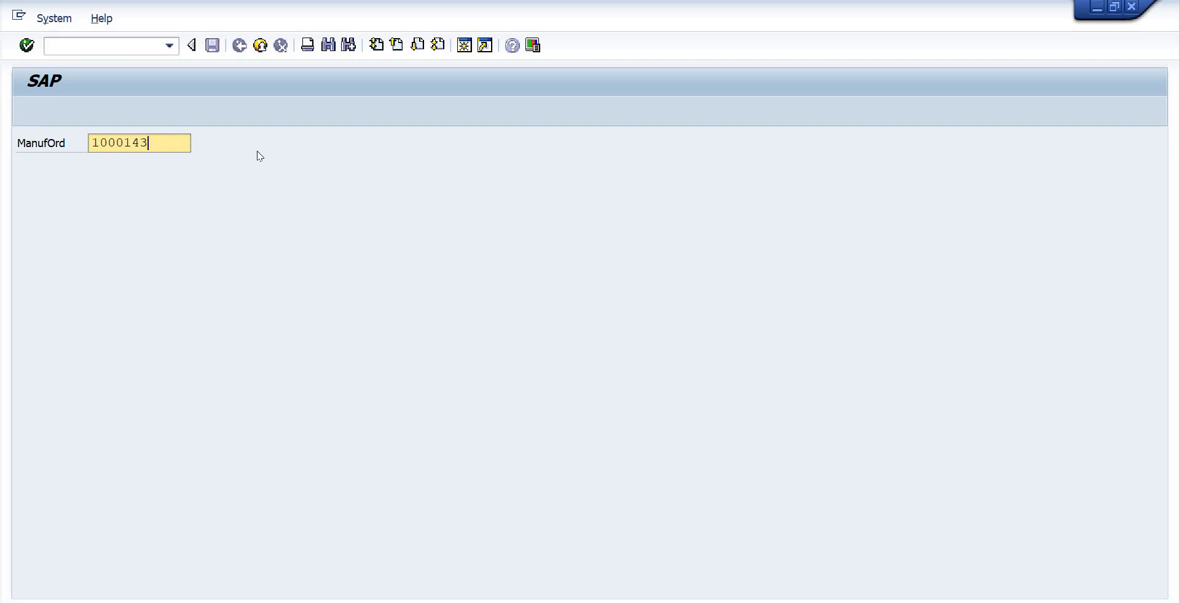
key("Return")
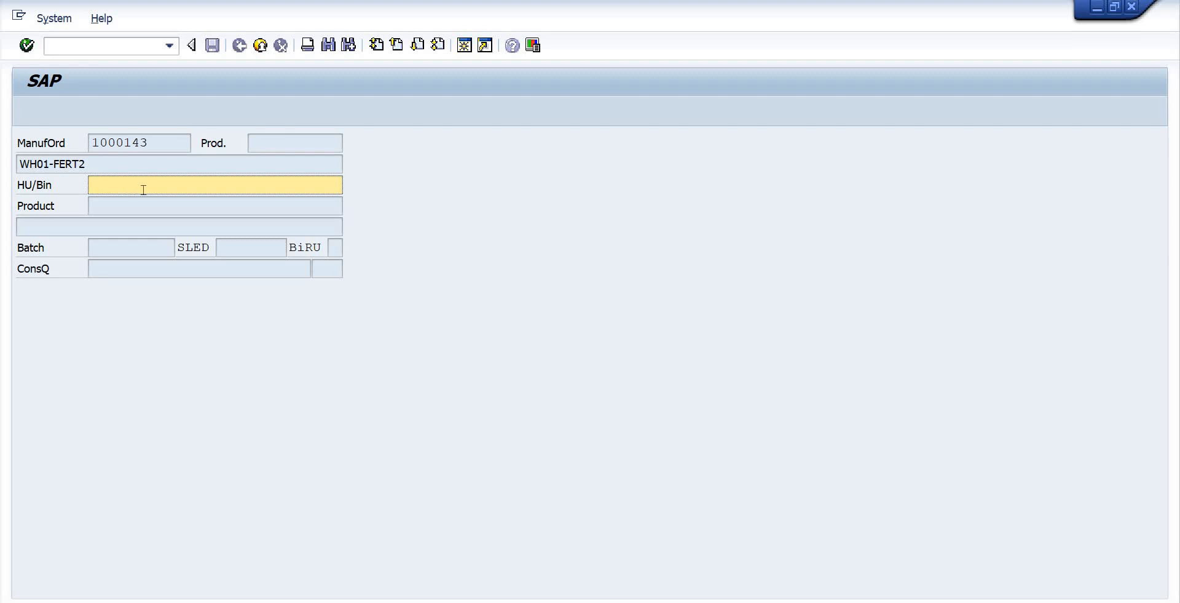
type("psa")
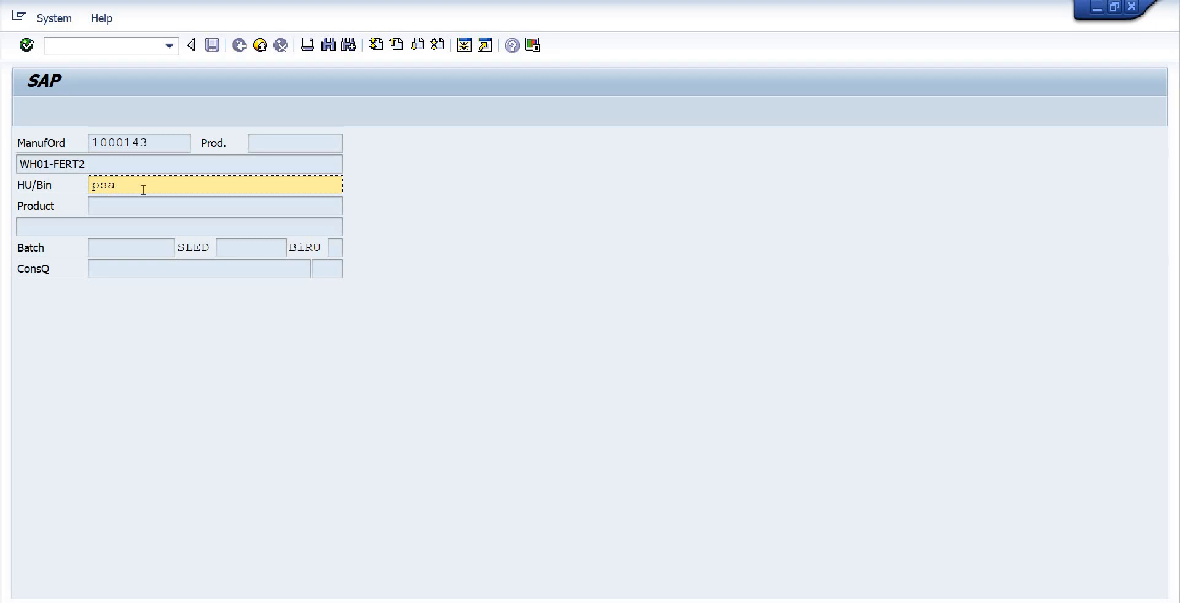
type("-bin")
key("Return")
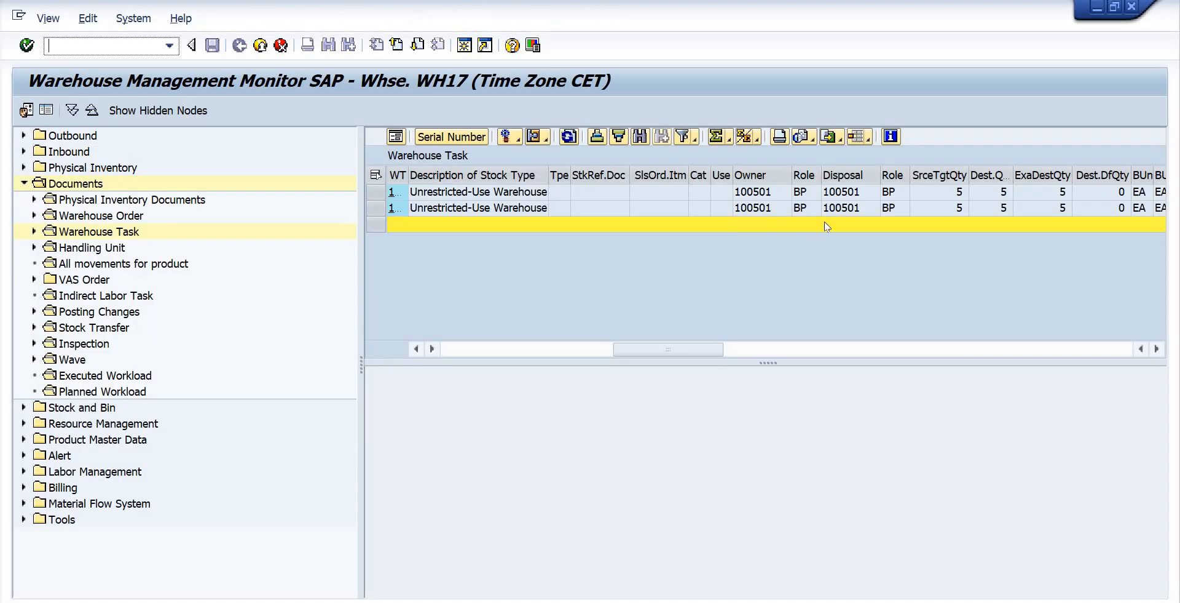
Copy product WH01-COMP1 from the warehouse task list into the consumption screen and post a consumption quantity of 1 EA
scroll(826, 220, "right", 10)
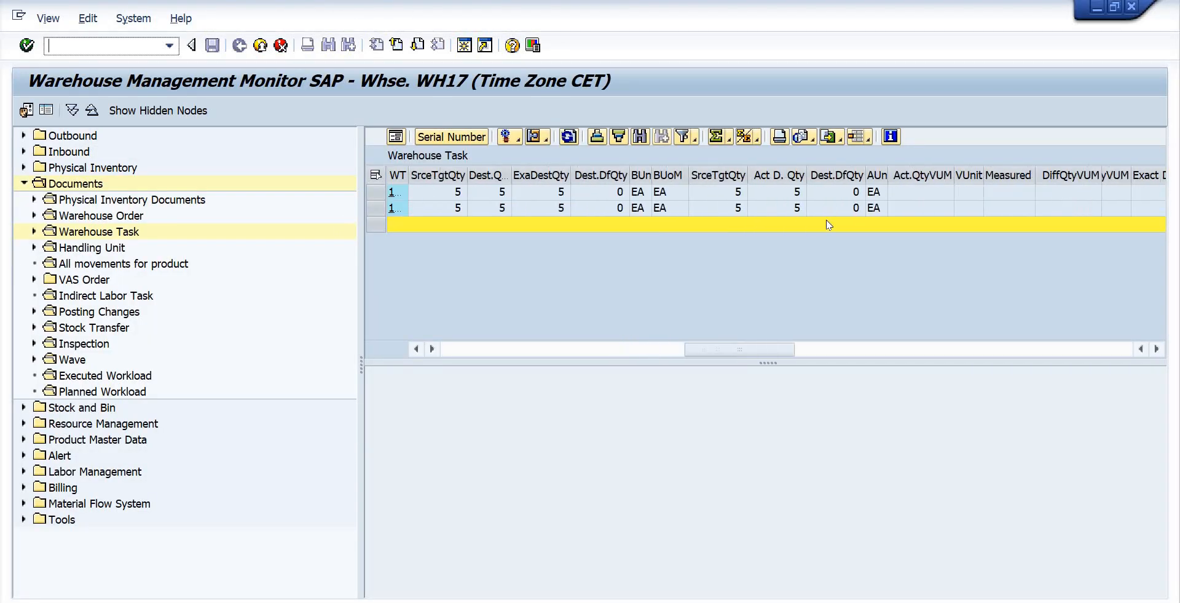
scroll(826, 219, "right", 15)
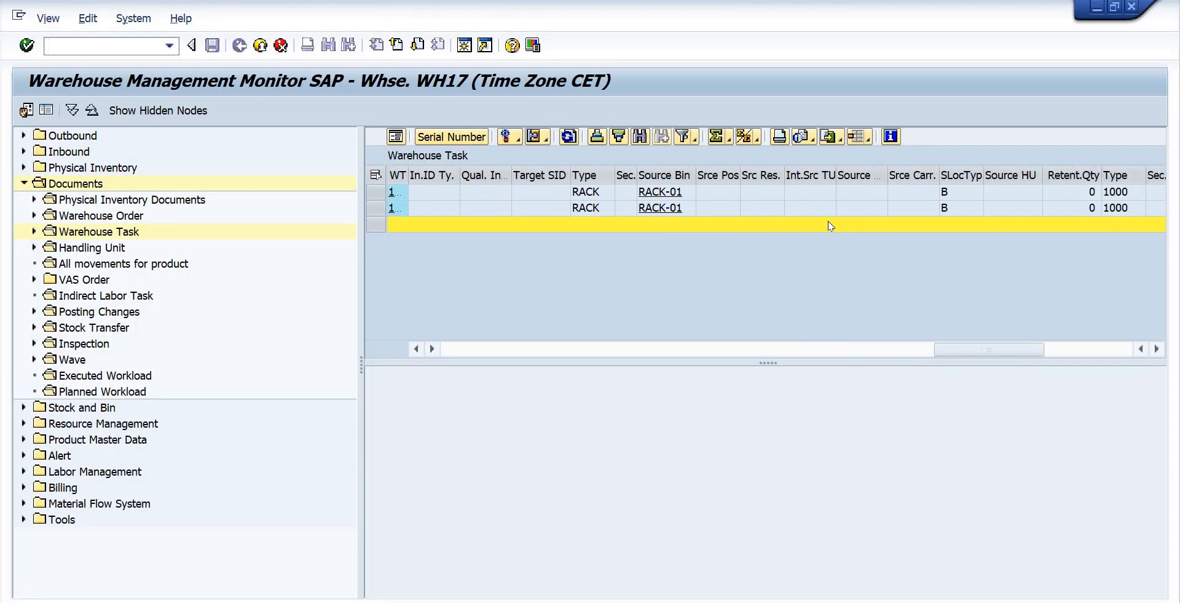
scroll(828, 220, "right", 3)
scroll(815, 223, "left", 15)
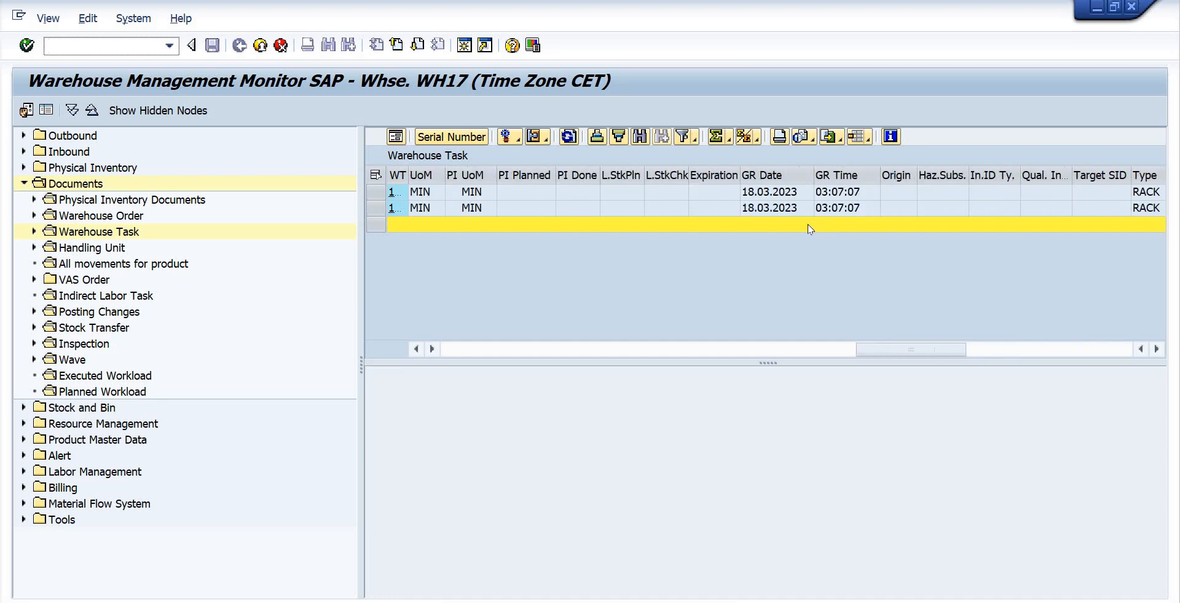
scroll(808, 224, "left", 12)
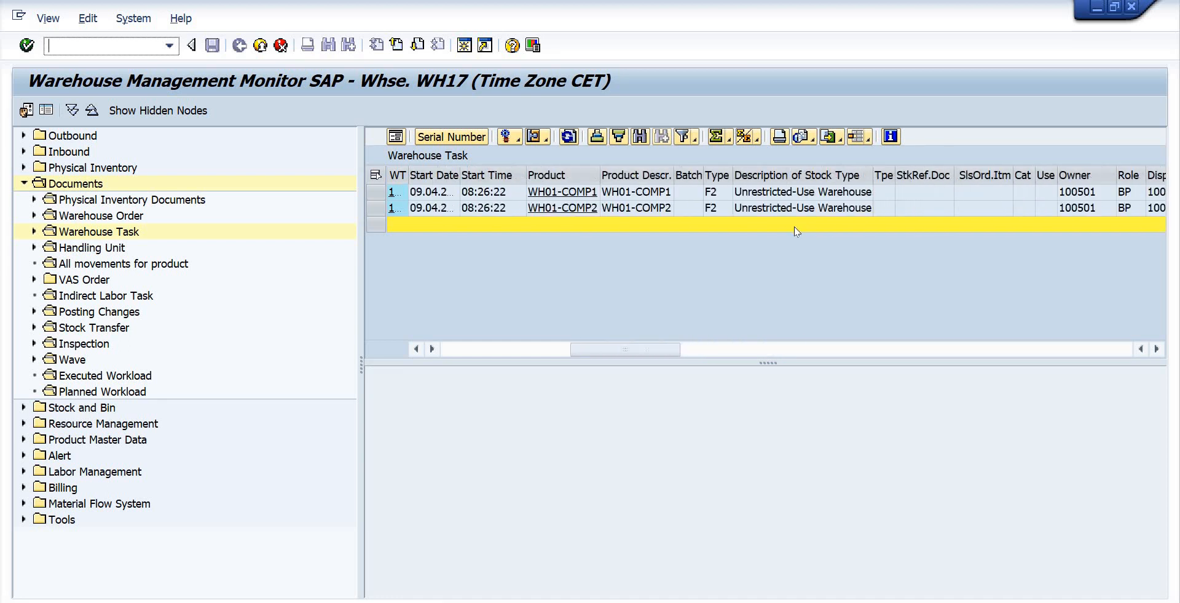
left_click(655, 195)
key("ctrl+c")
key("alt+Tab")
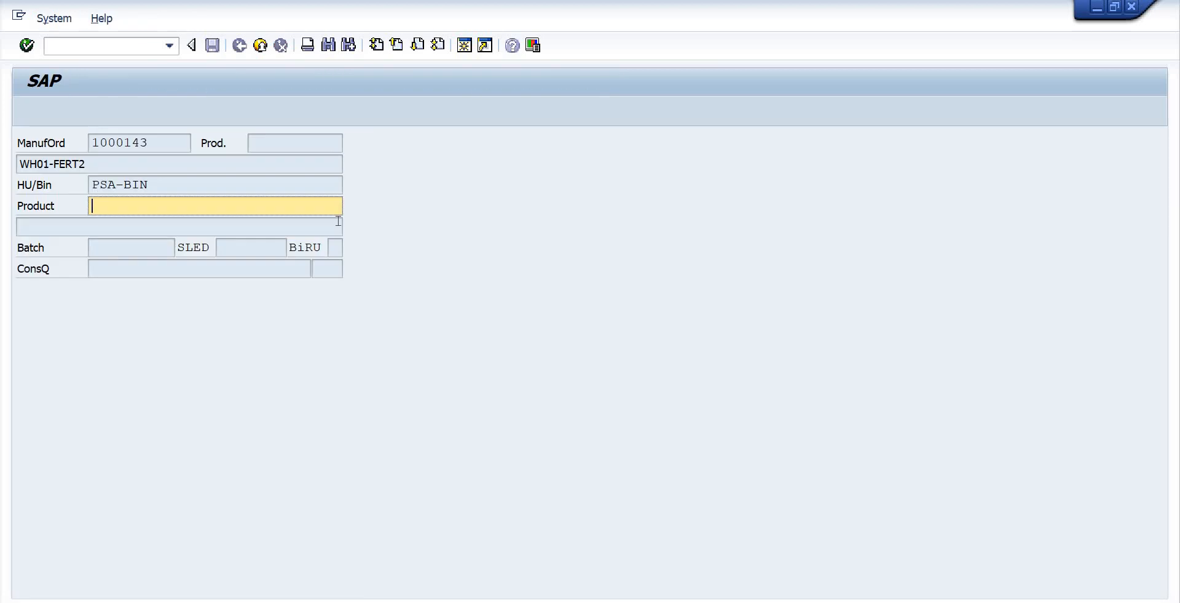
key("ctrl+v")
key("Return")
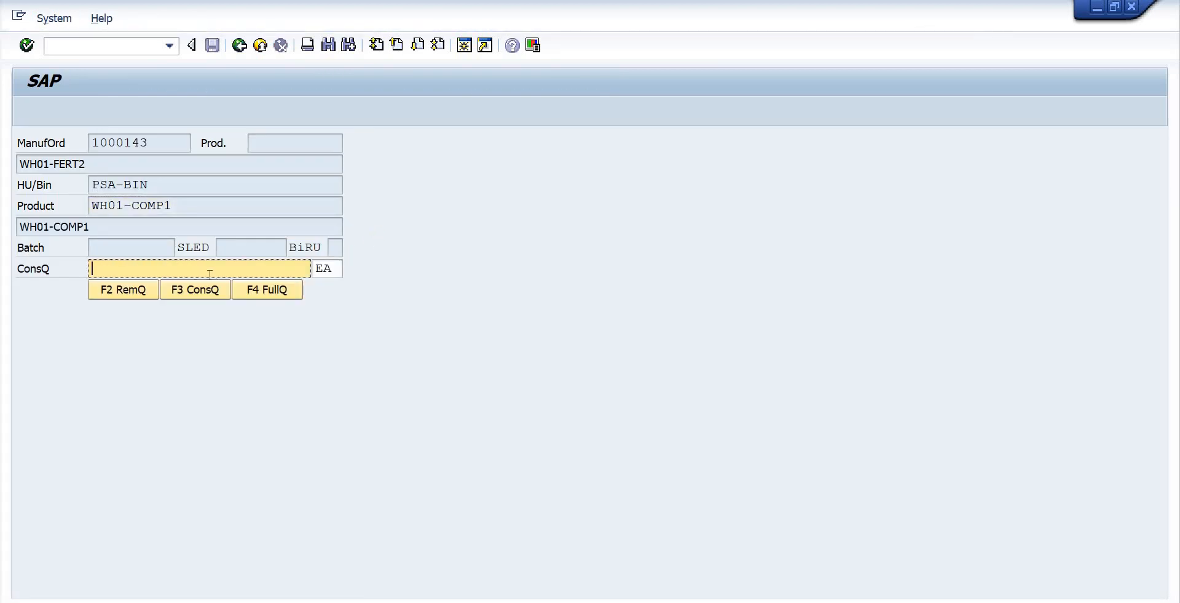
type("1")
key("Return")
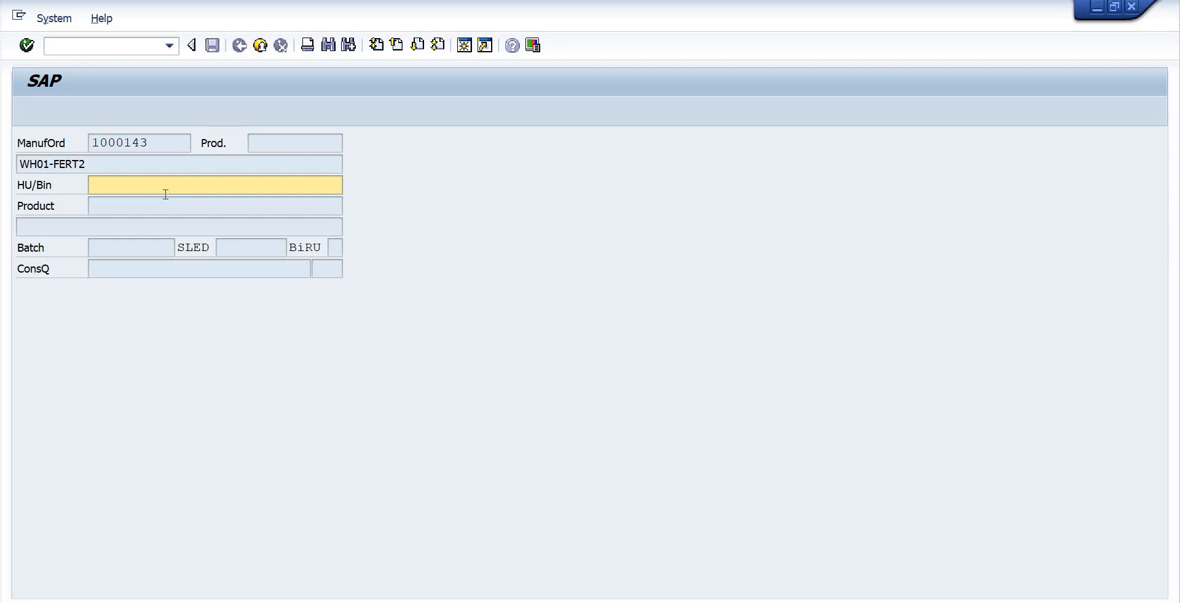
Enter bin PSA-BIN, product WH01-COMP2 and consumption quantity 2 for the second component
type("psa-bin")
key("Return")
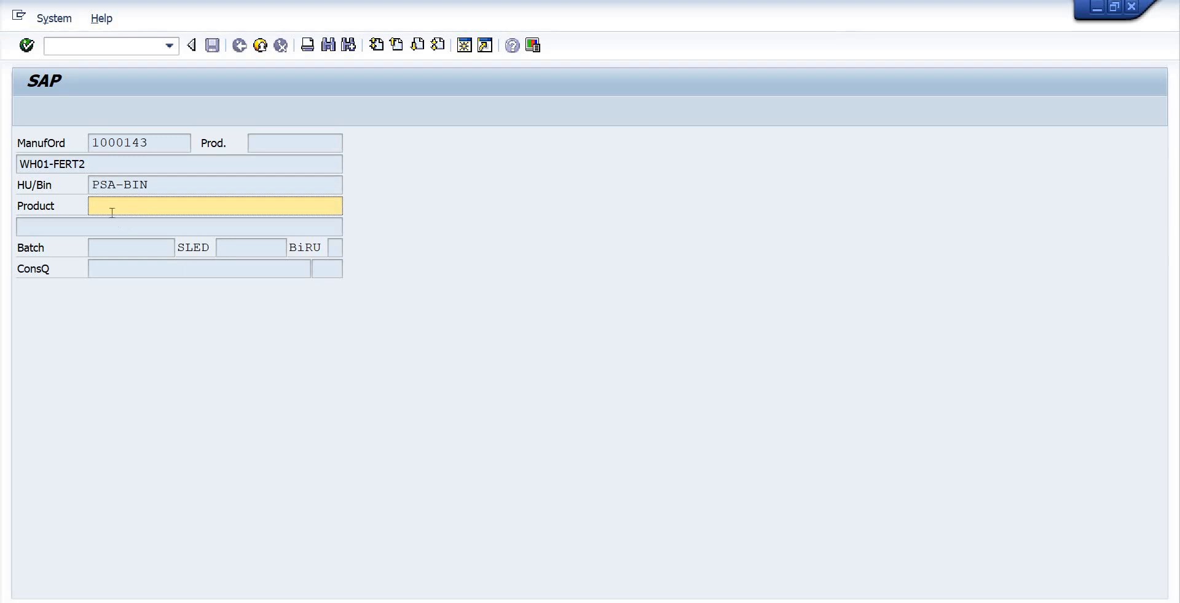
type("WH01-COMP1")
key("BackSpace")
type("2")
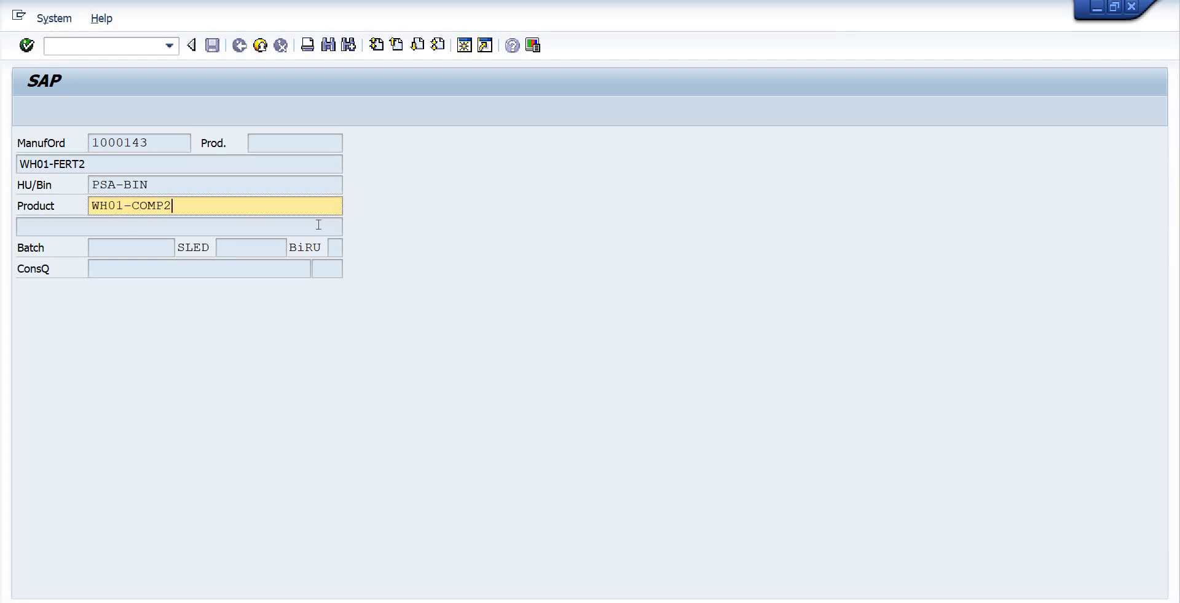
key("Return")
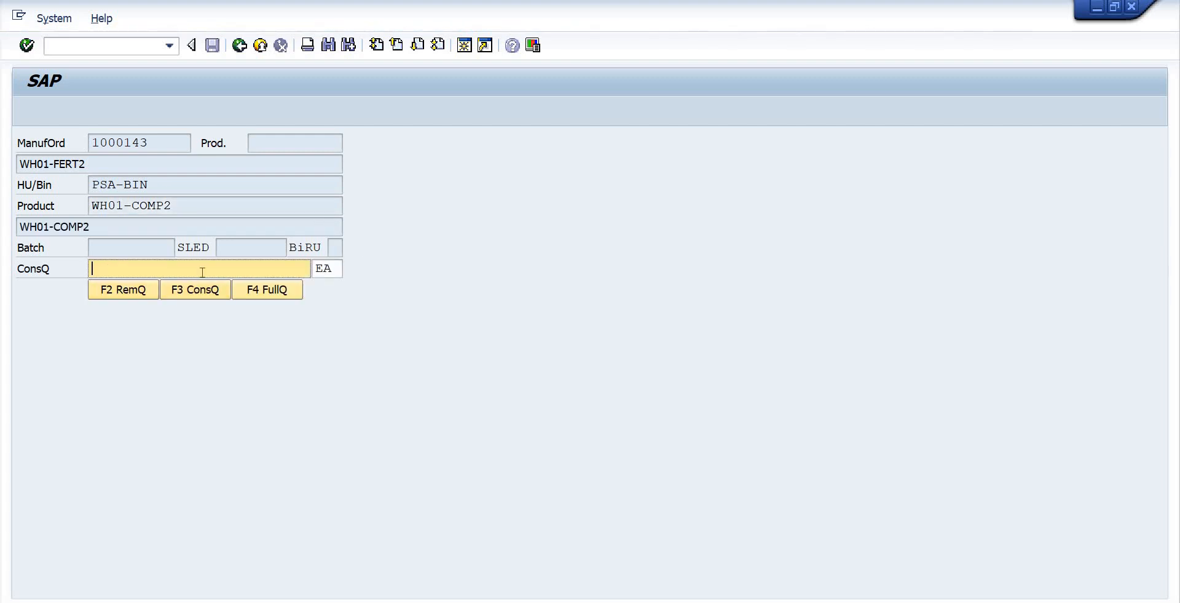
type("2")
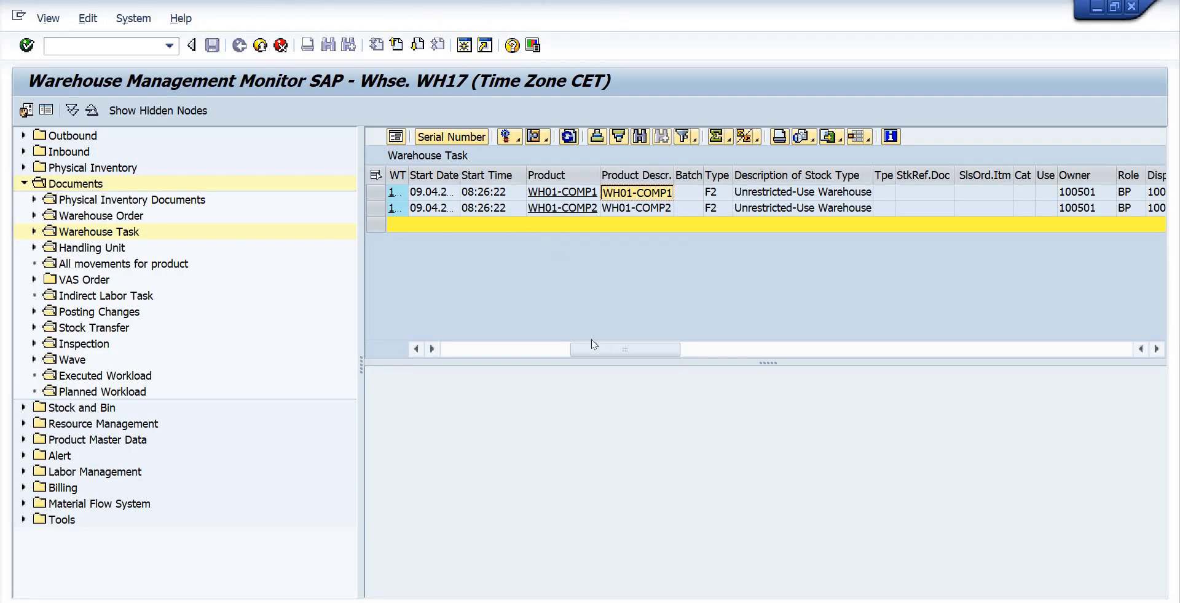
Refresh the monitor's warehouse task list and check the new task's process category, widening the category description column
left_click(372, 187)
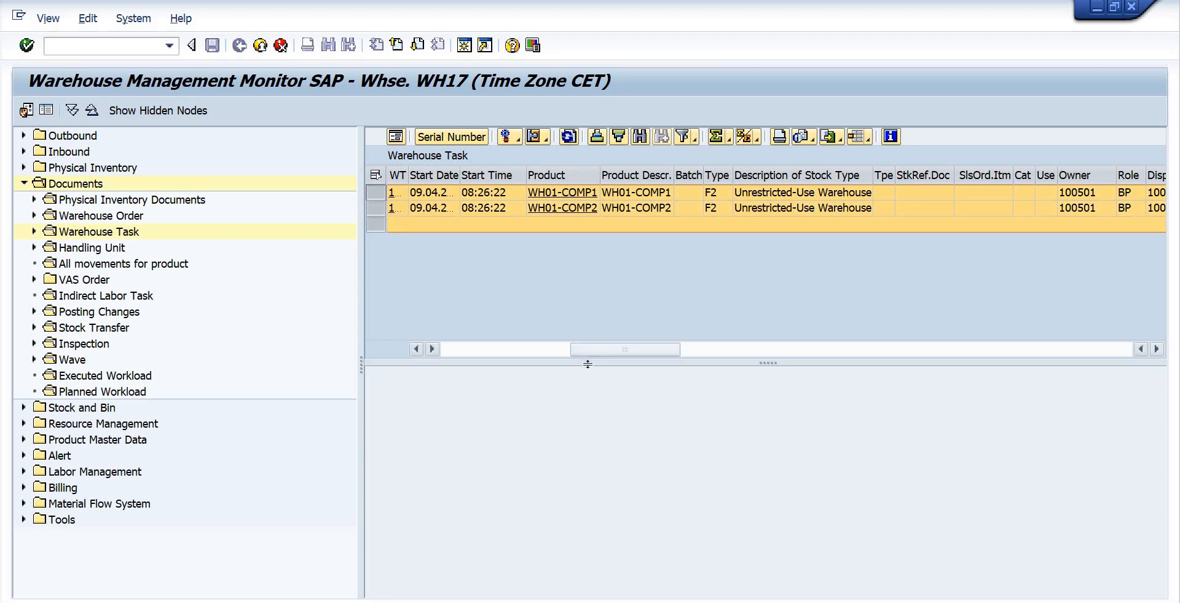
left_click_drag(587, 363, 583, 417)
left_click(569, 136)
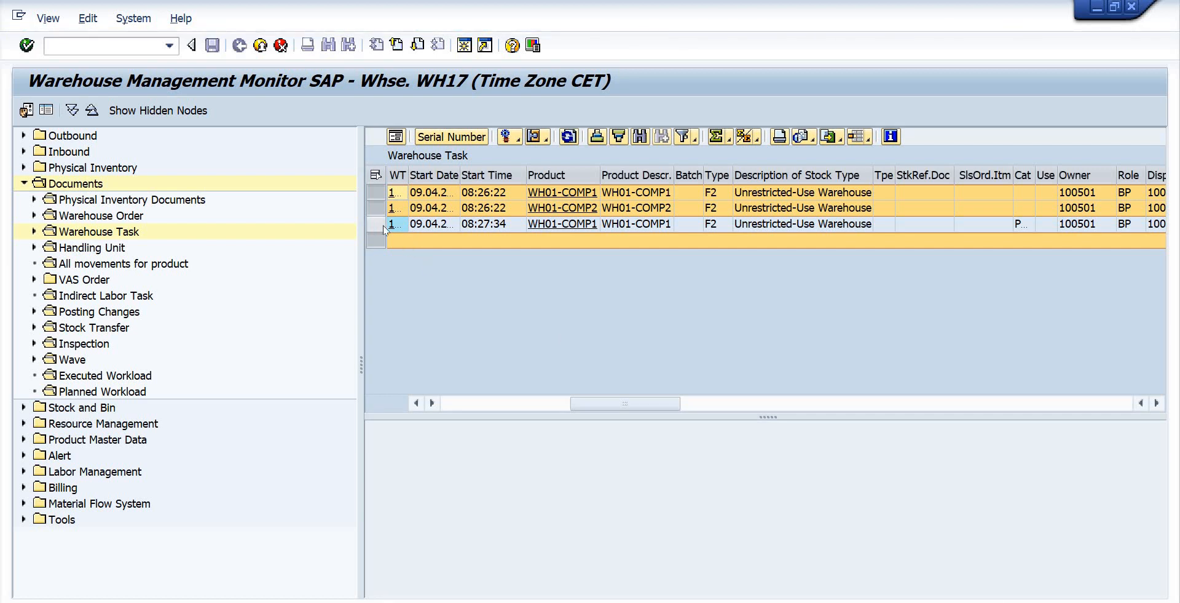
left_click(381, 224)
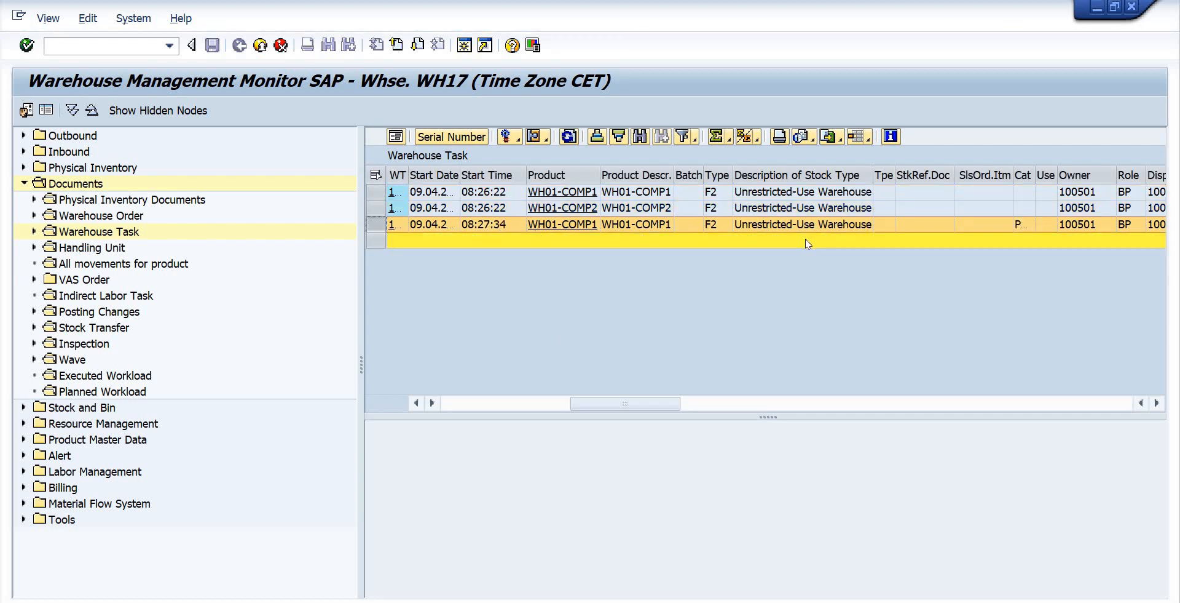
scroll(806, 239, "right", 5)
scroll(799, 243, "left", 5)
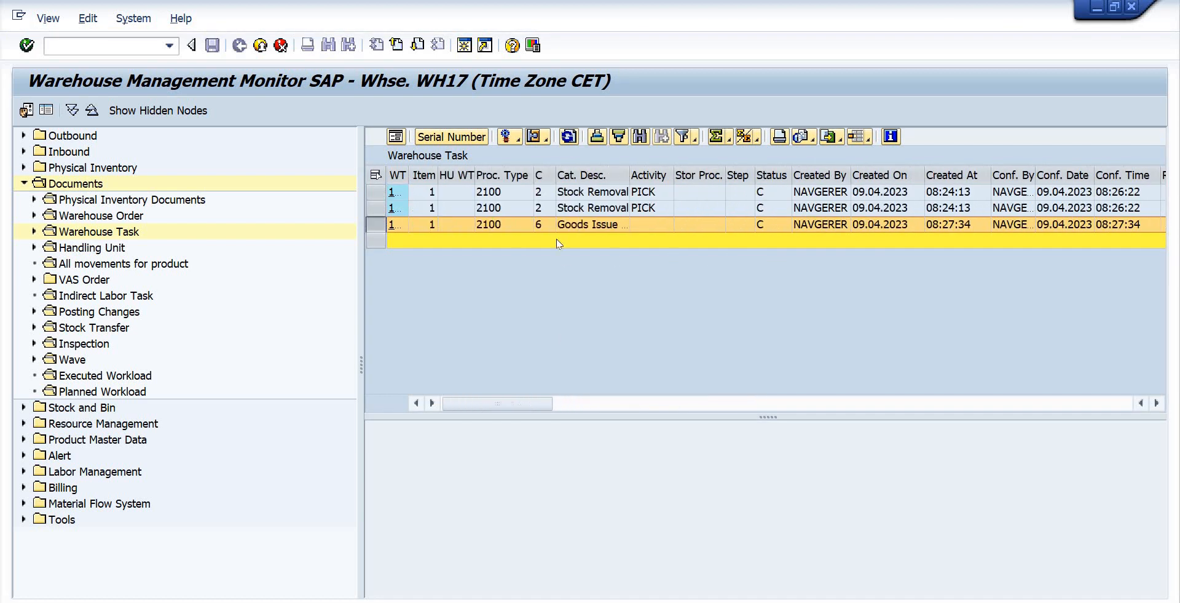
left_click_drag(629, 175, 674, 175)
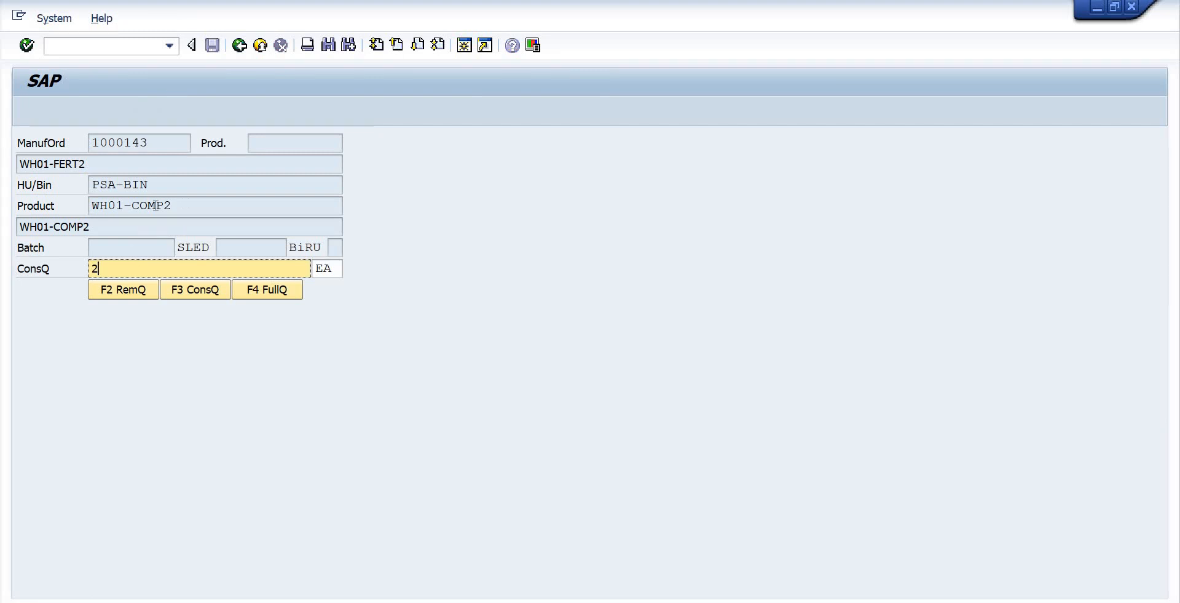
Return to the RF consumption screen and post the consumption of 2 EA of WH01-COMP2
left_click_drag(172, 205, 89, 207)
left_click(120, 251)
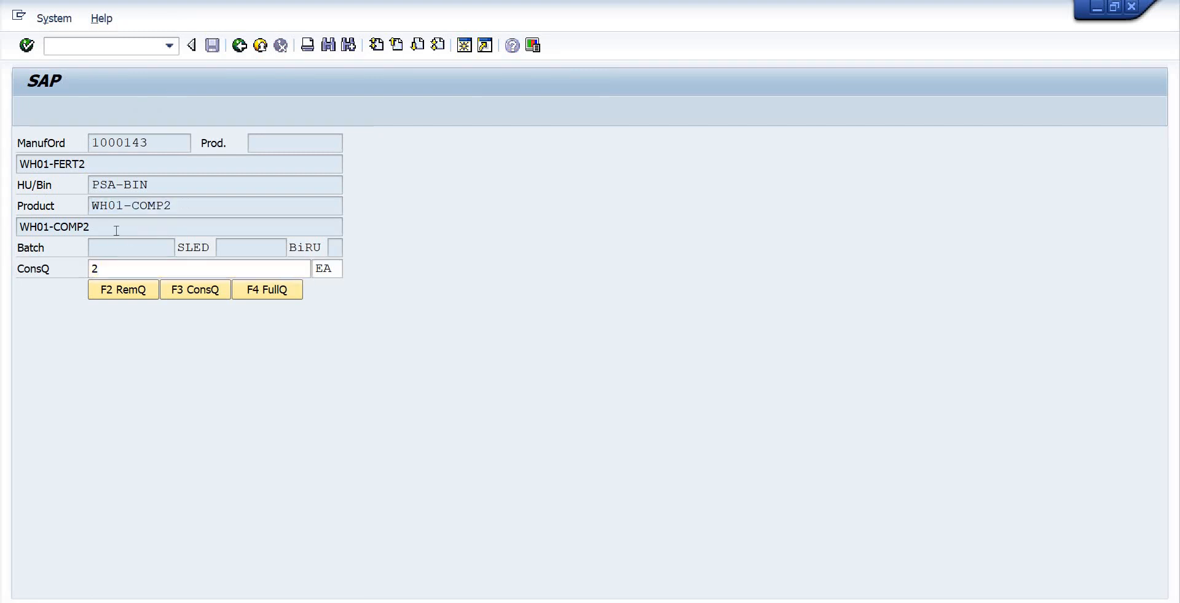
left_click(118, 269)
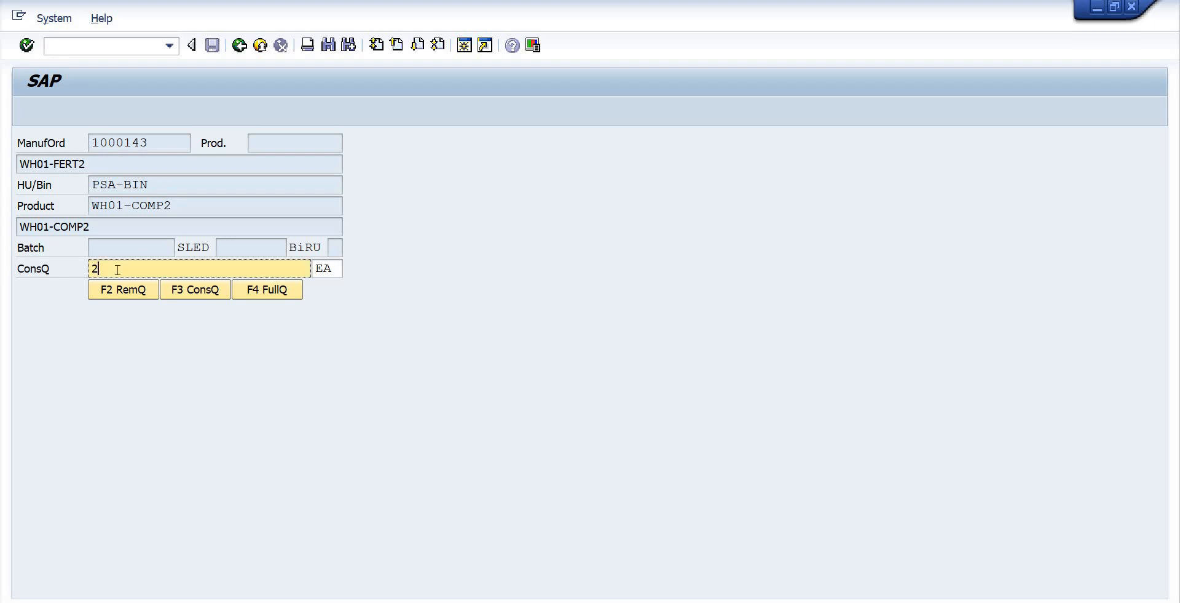
key("Return")
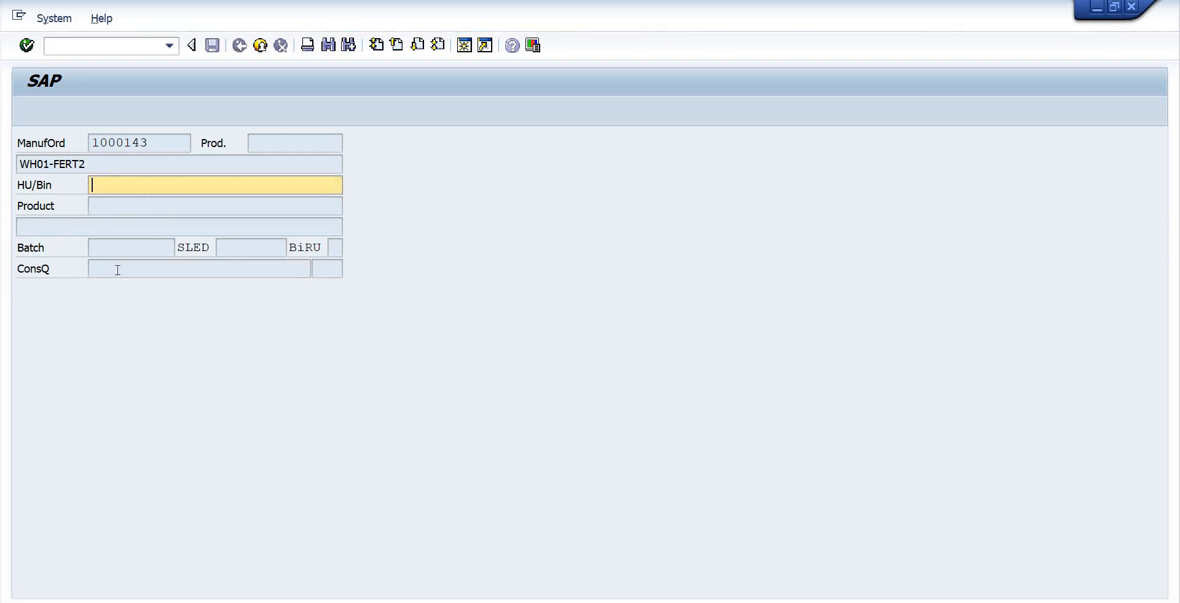
Refresh the warehouse task list in the monitor again and select the newest goods issue task
key("alt+Tab")
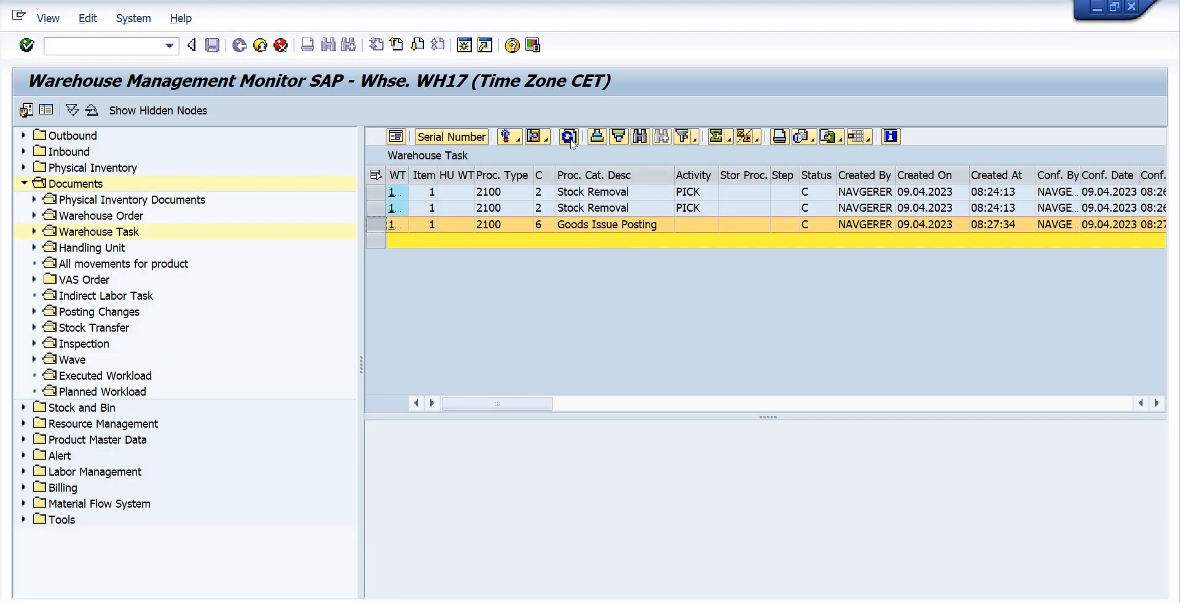
left_click(569, 136)
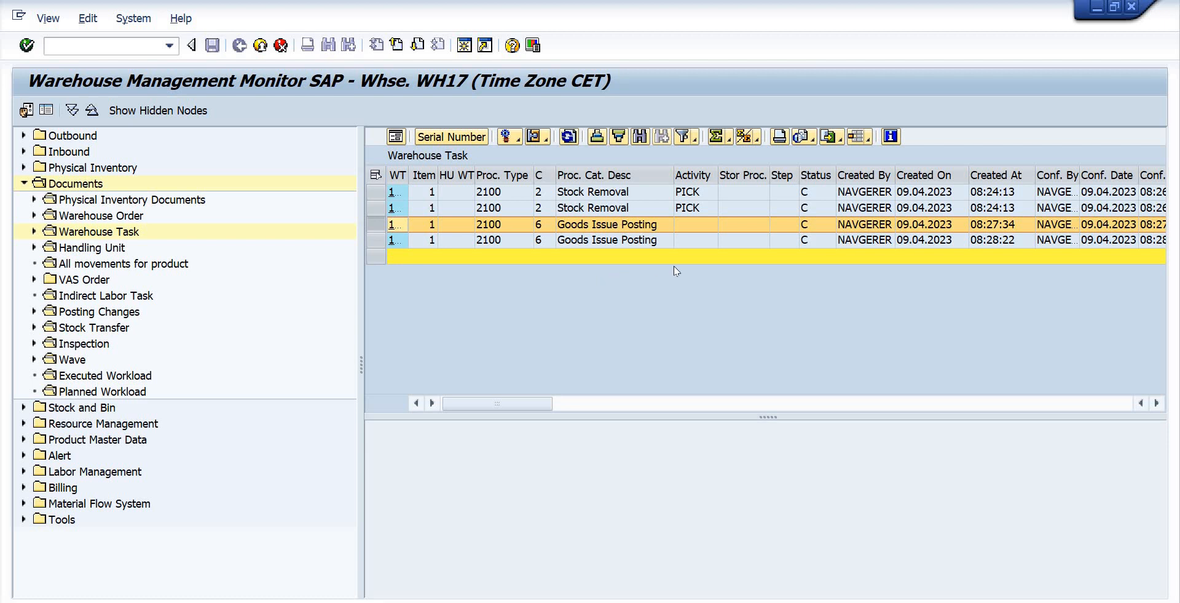
left_click(603, 240)
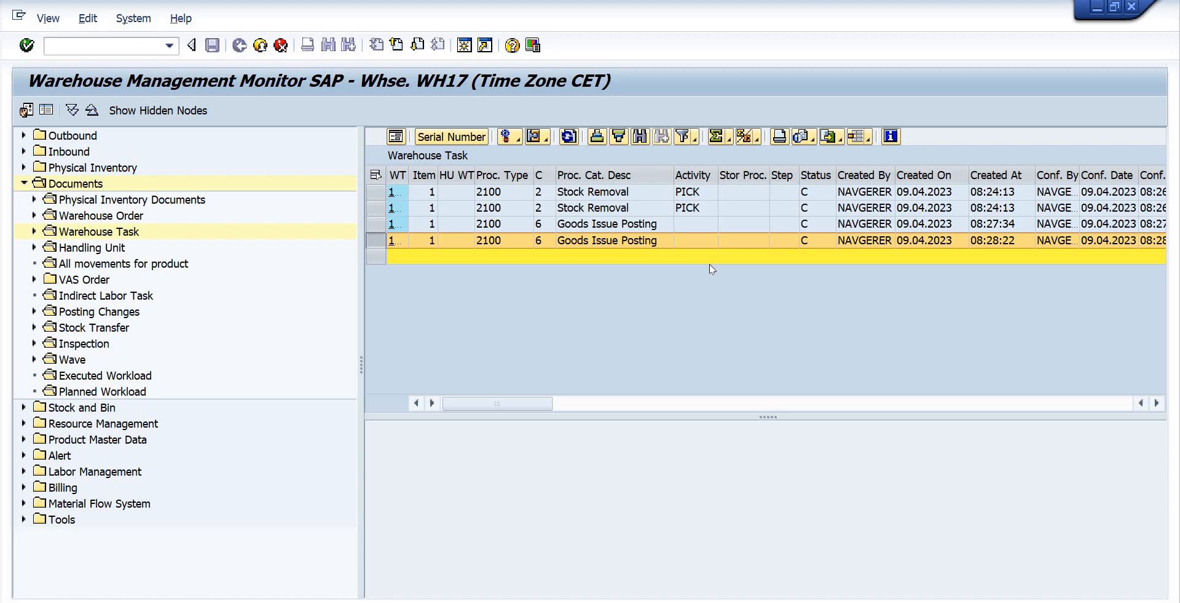
Place the two destination quantity columns directly after the Product column and select the goods issue task for WH01-COMP1
scroll(709, 263, "right", 10)
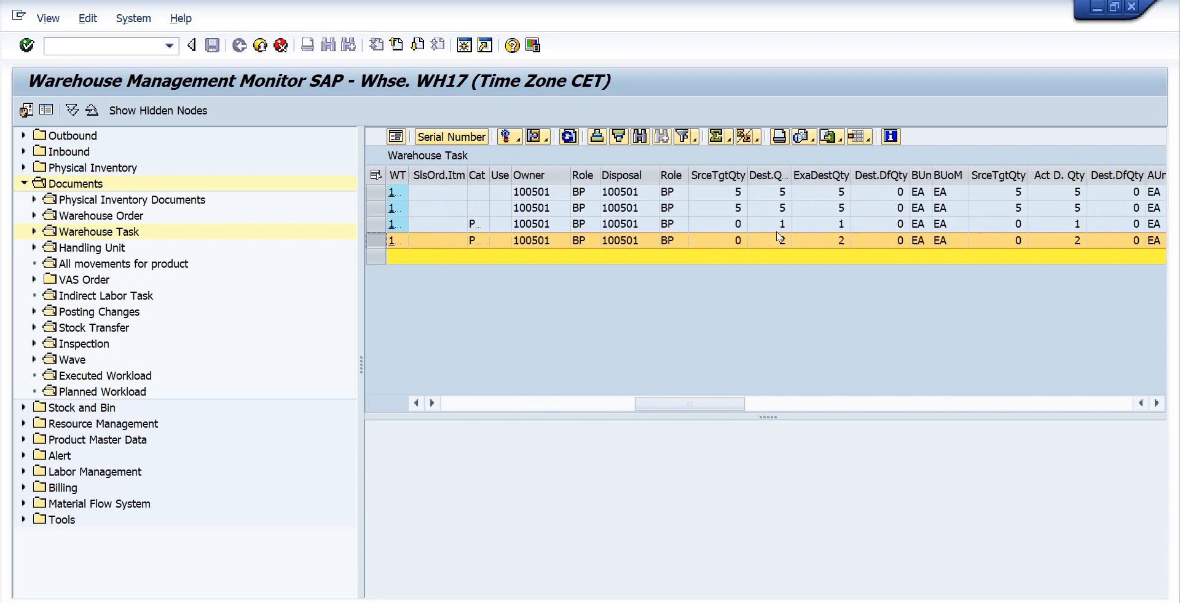
left_click(782, 224)
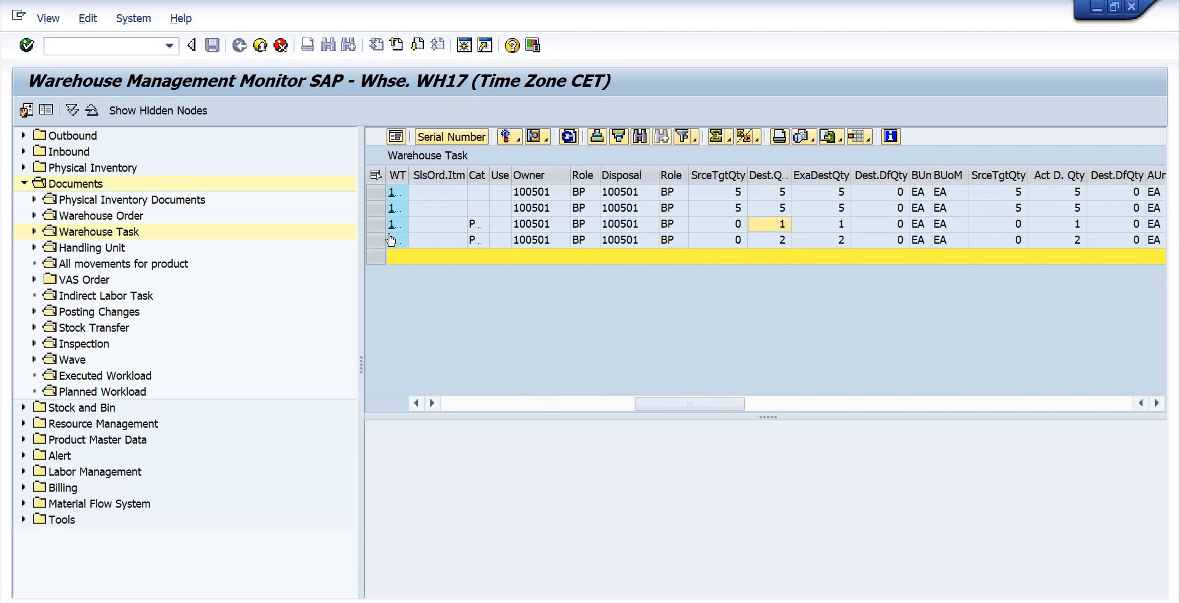
left_click(784, 177)
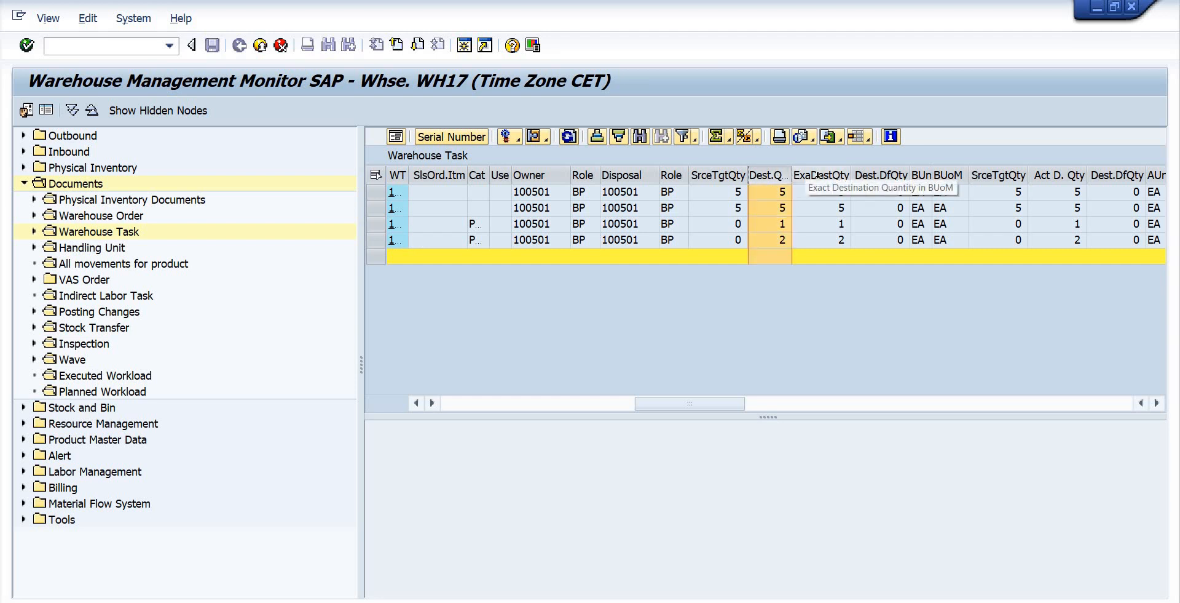
left_click(820, 176, "ctrl")
left_click_drag(820, 176, 1033, 263)
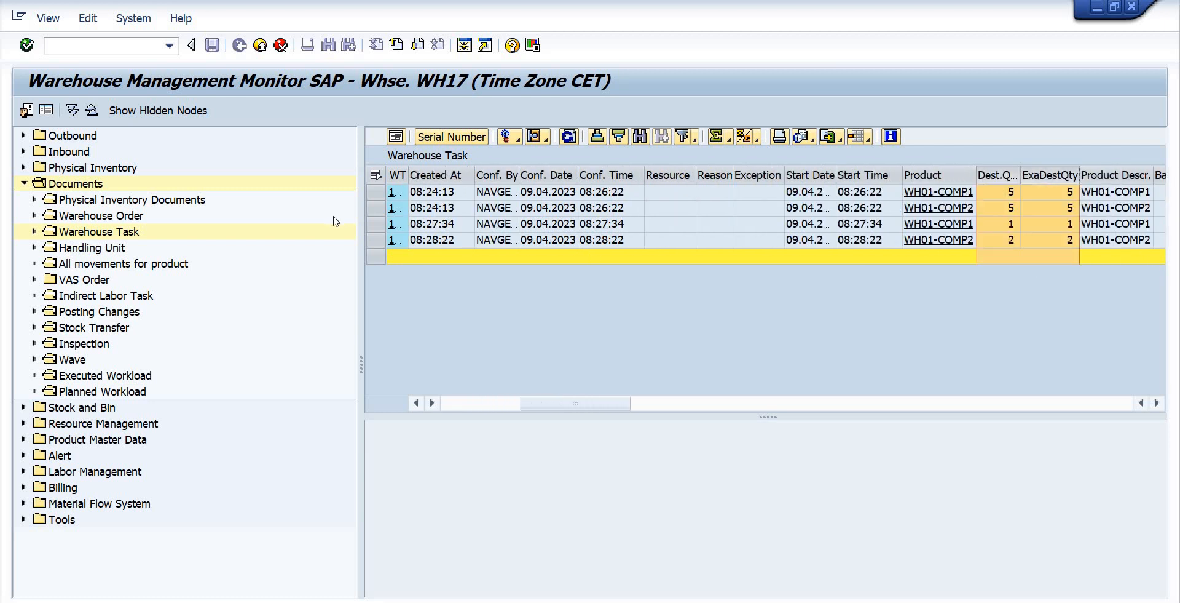
left_click(1056, 225)
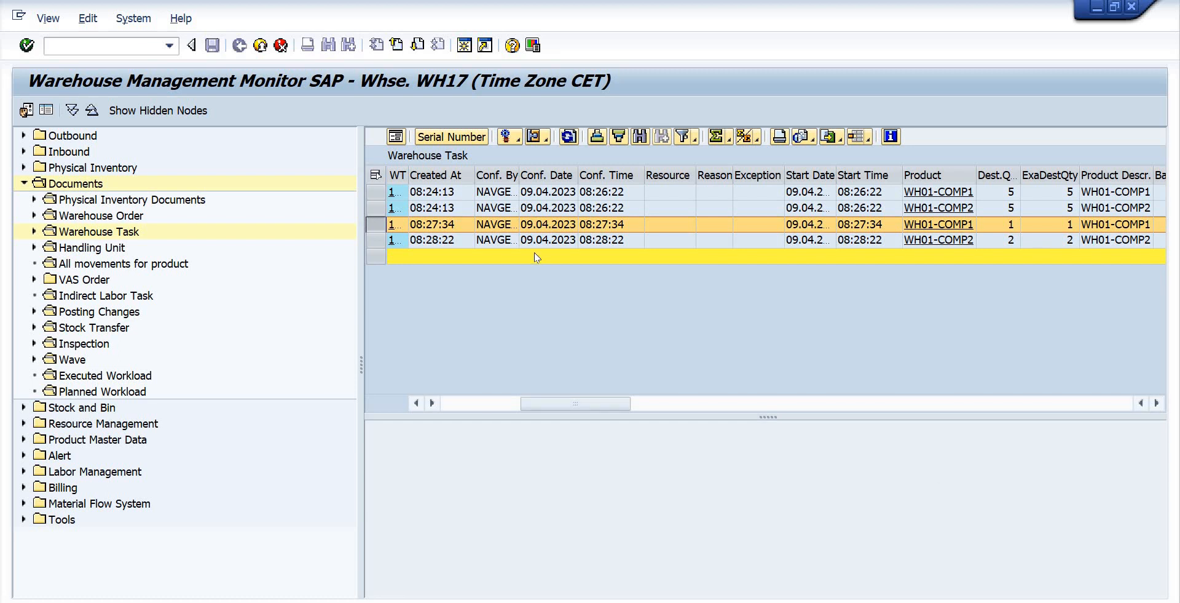
Open the production order display in a new session, maximize it and display the header of the proposed order
left_click(60, 48)
type("/oc")
type("dl")
key("Return")
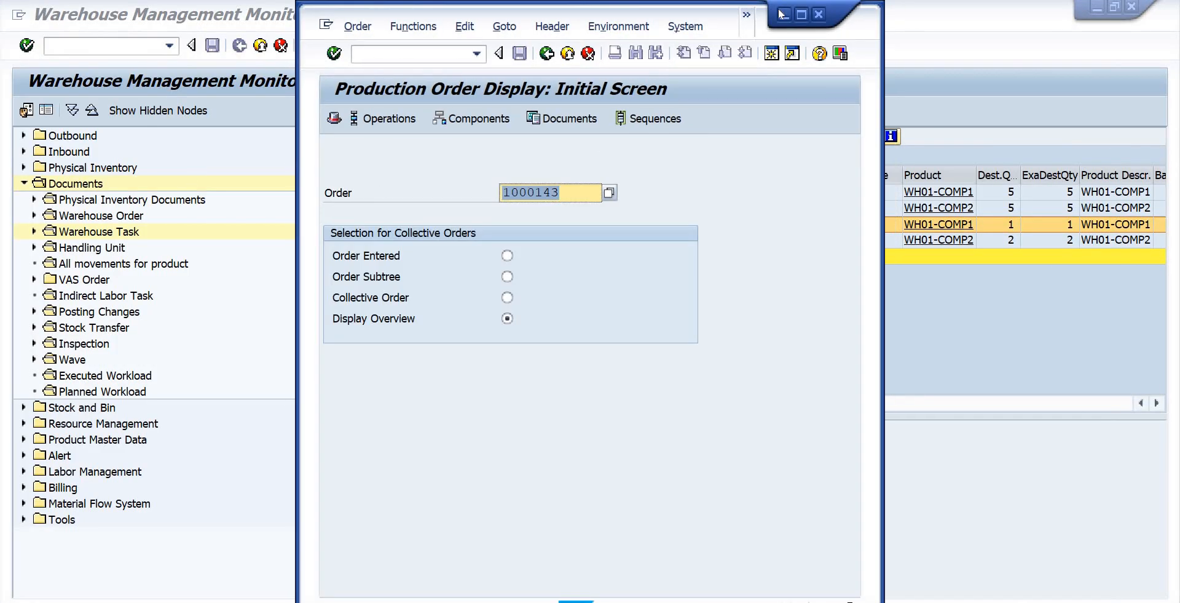
left_click(801, 14)
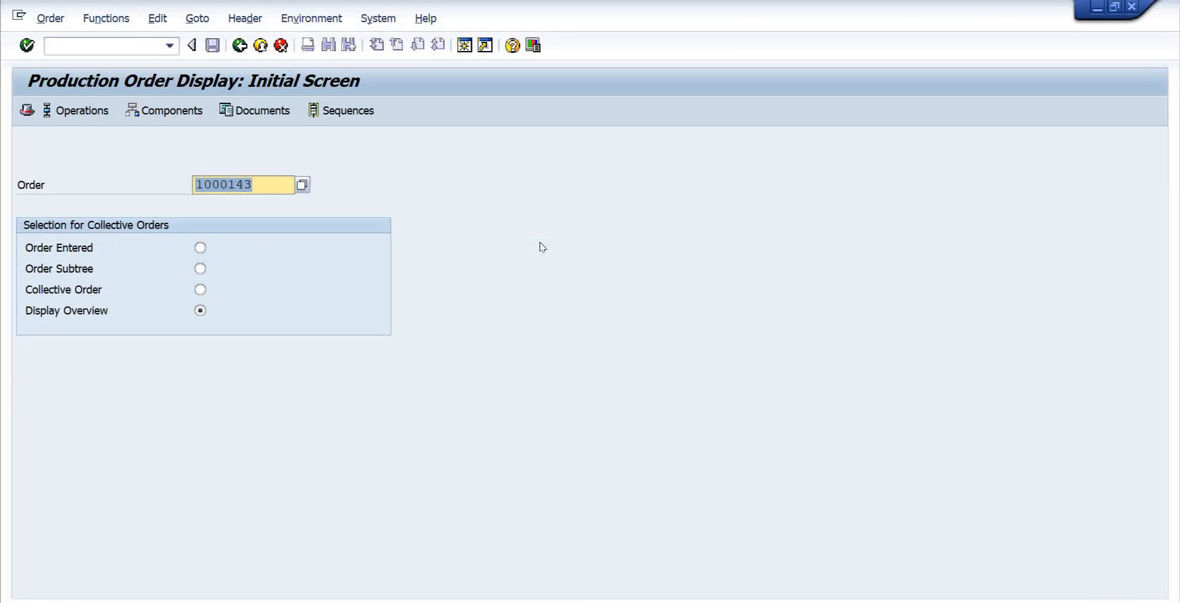
key("Return")
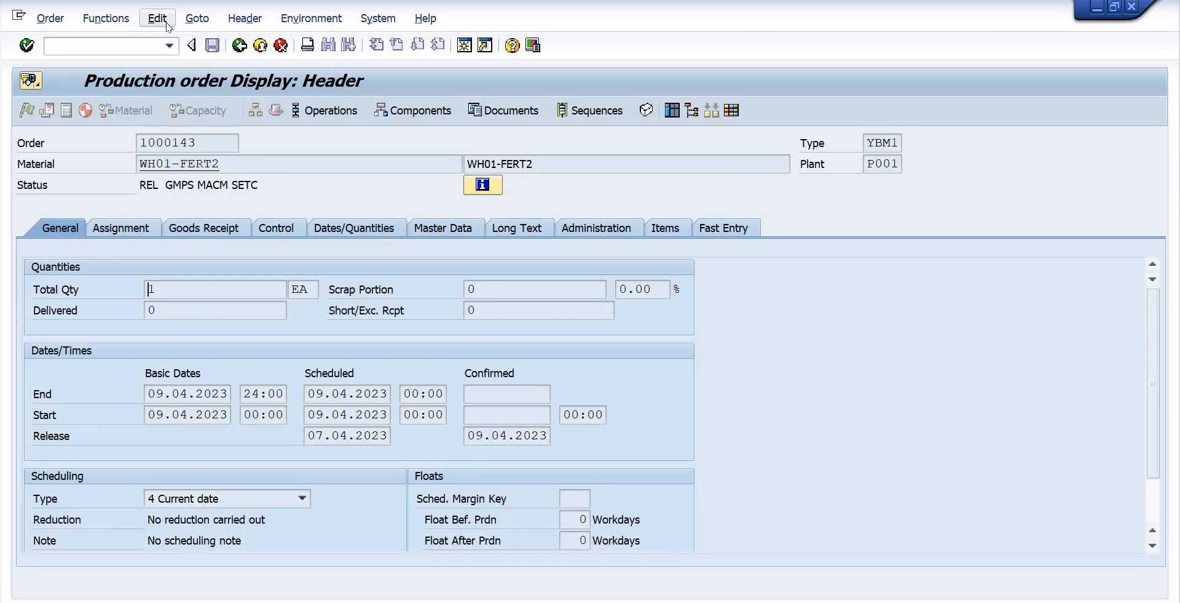
Open the order's documented goods movements and check the material document and movement type of the WH01-COMP1 entry
left_click(197, 18)
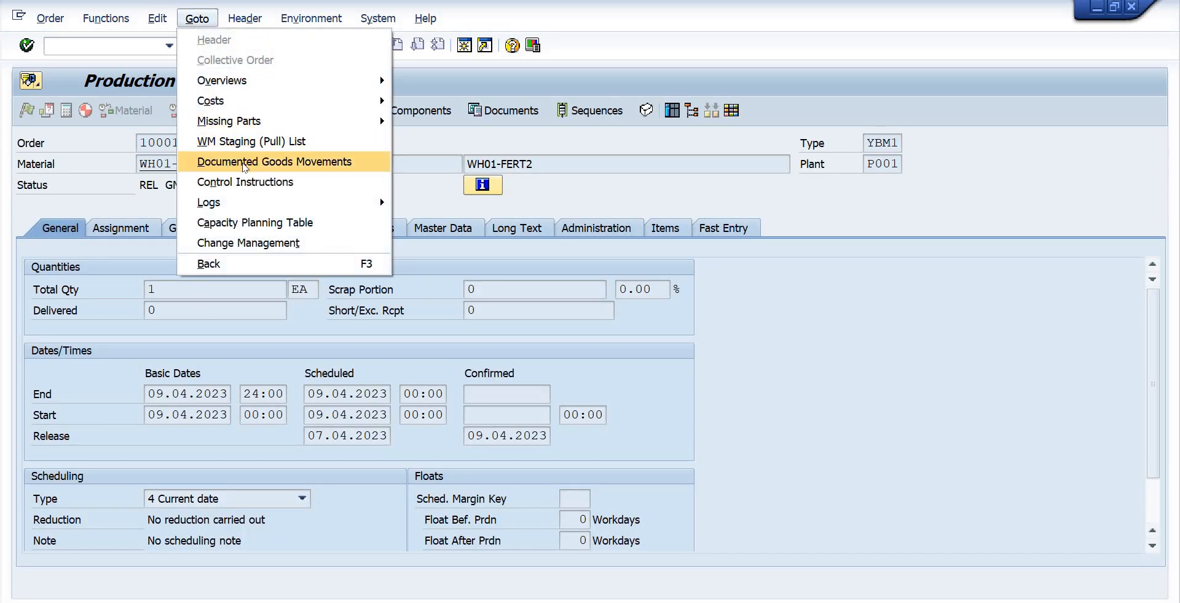
left_click(245, 164)
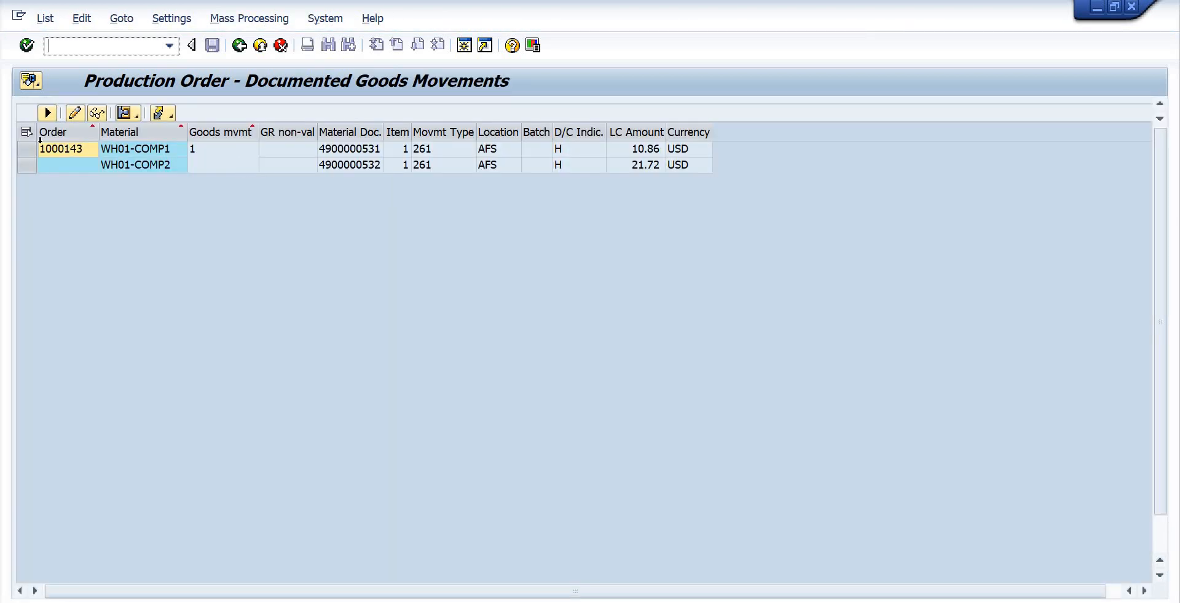
left_click(25, 146)
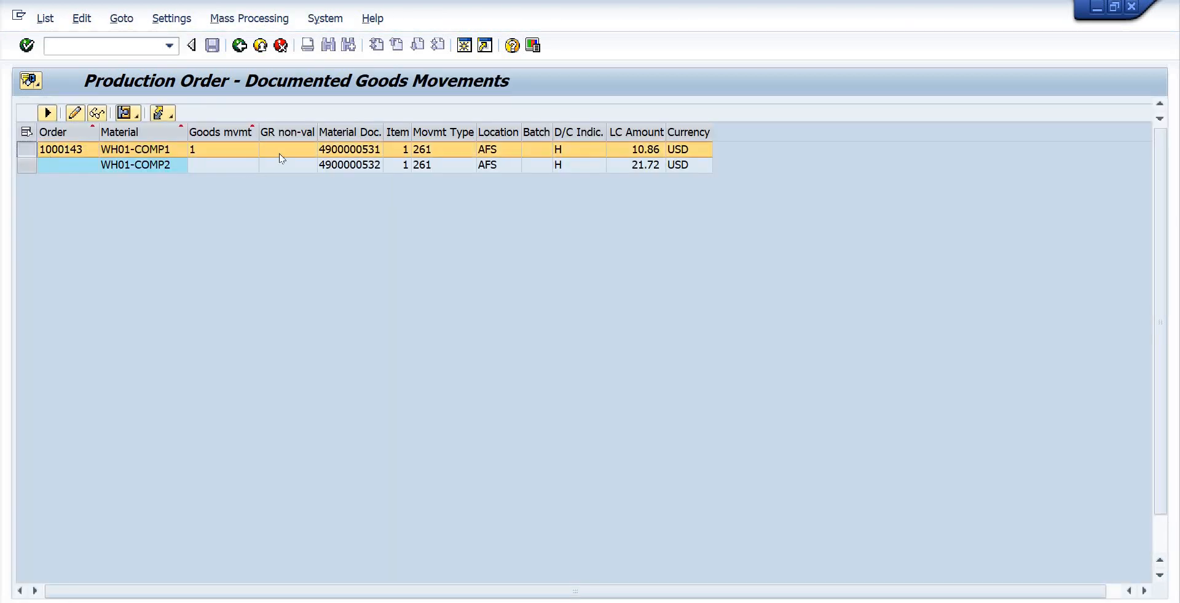
left_click(149, 153)
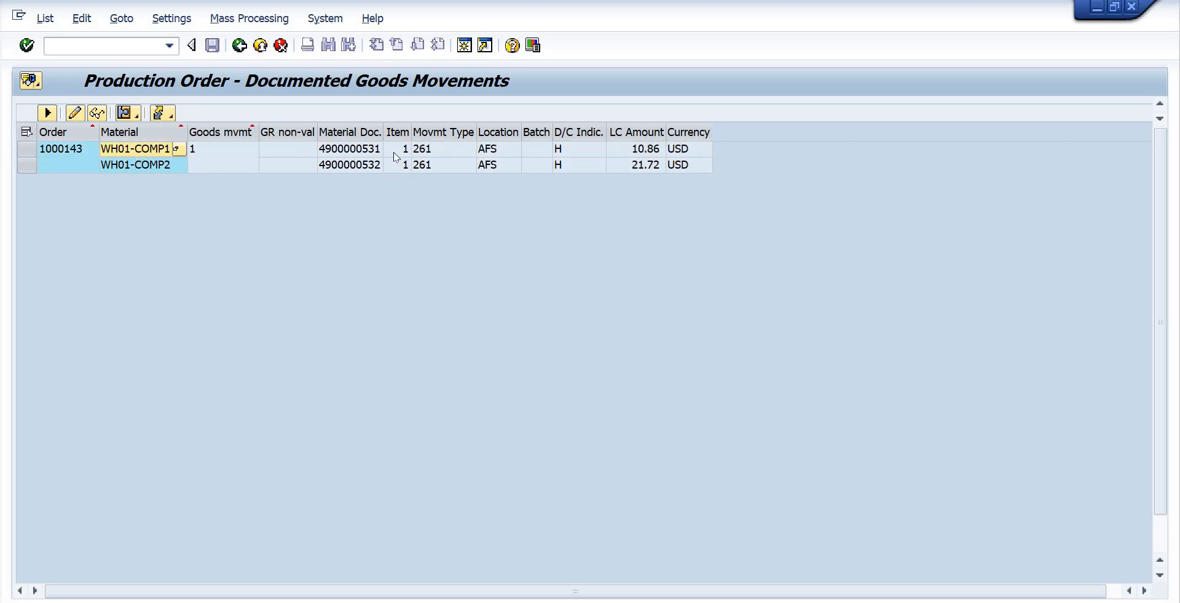
left_click(354, 149)
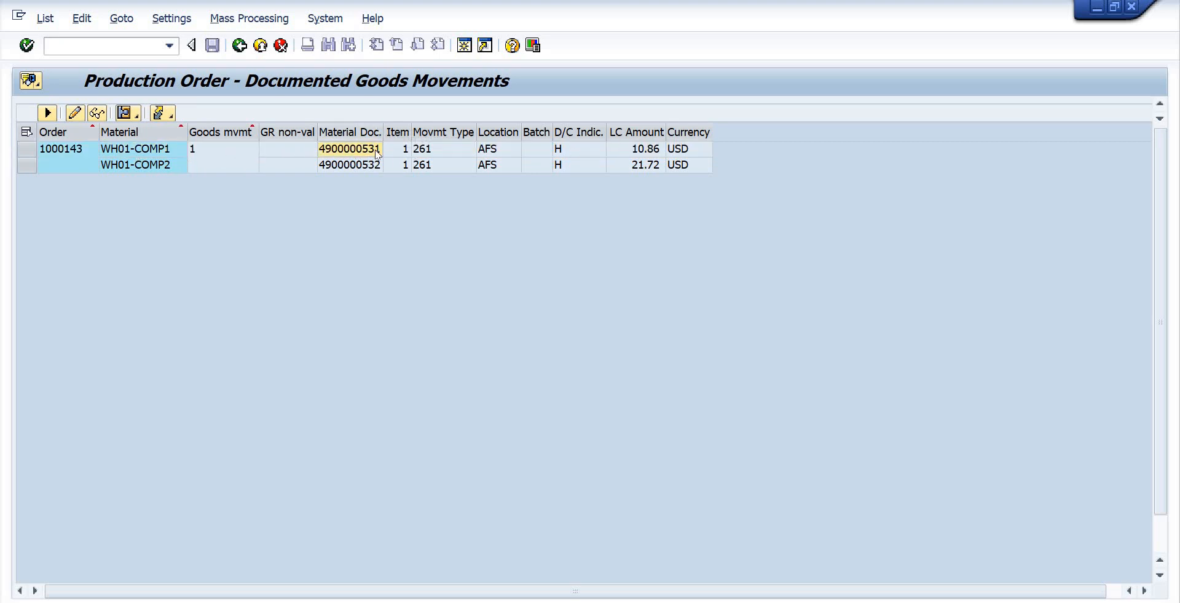
left_click(428, 152)
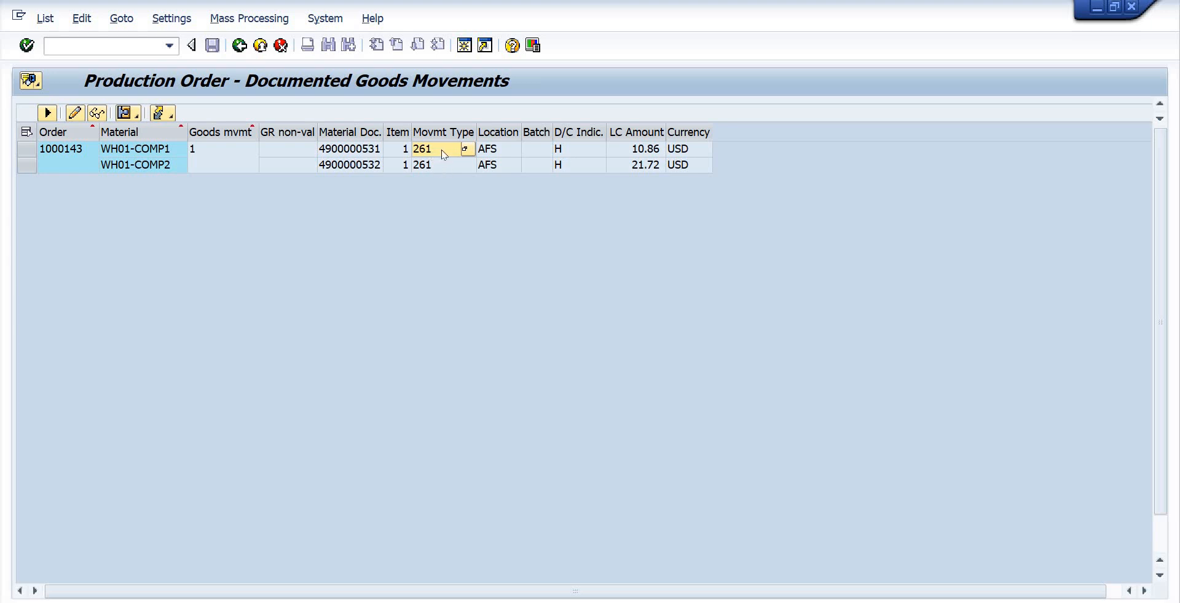
Check the movement type of the WH01-COMP2 entry and review the storage location and local currency amount columns
left_click(175, 166)
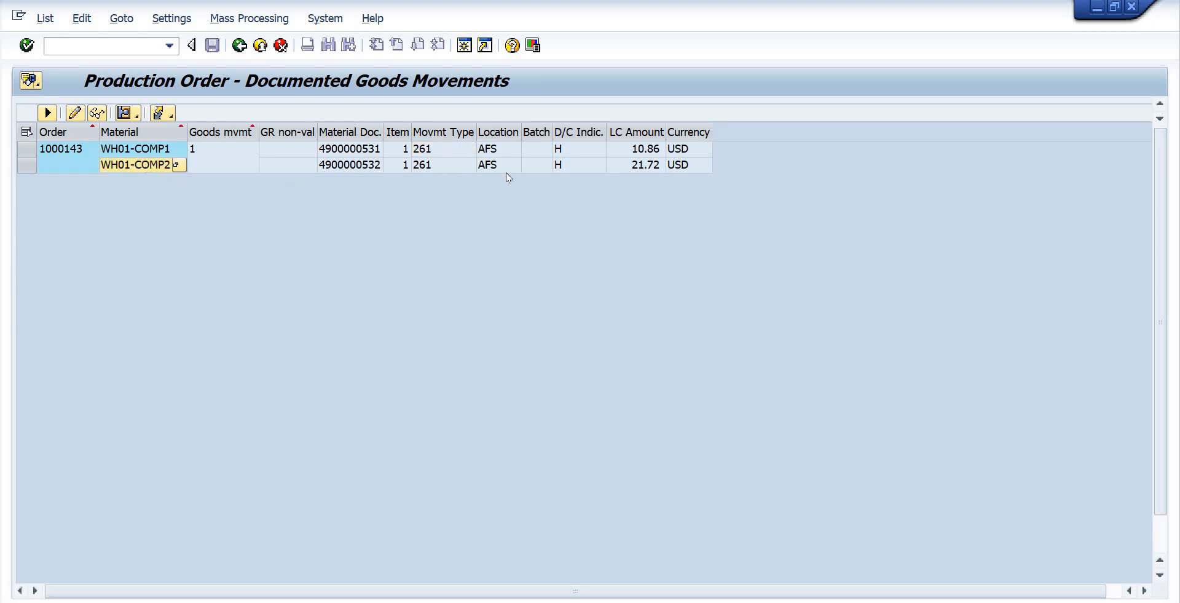
left_click(449, 166)
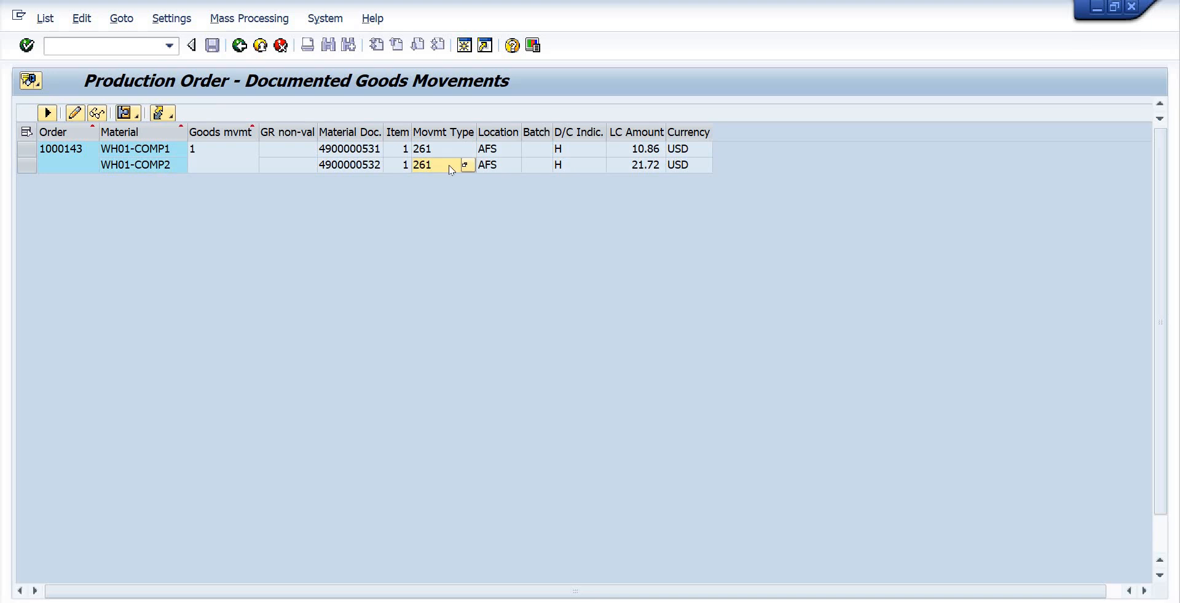
left_click(502, 165)
left_click(501, 132)
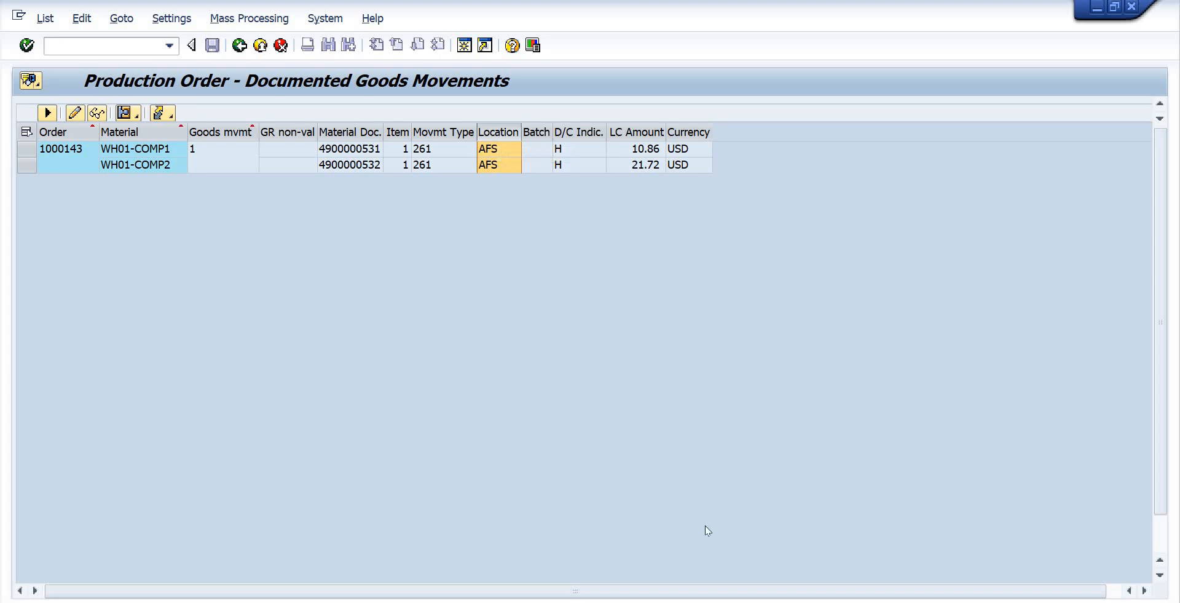
left_click(636, 132)
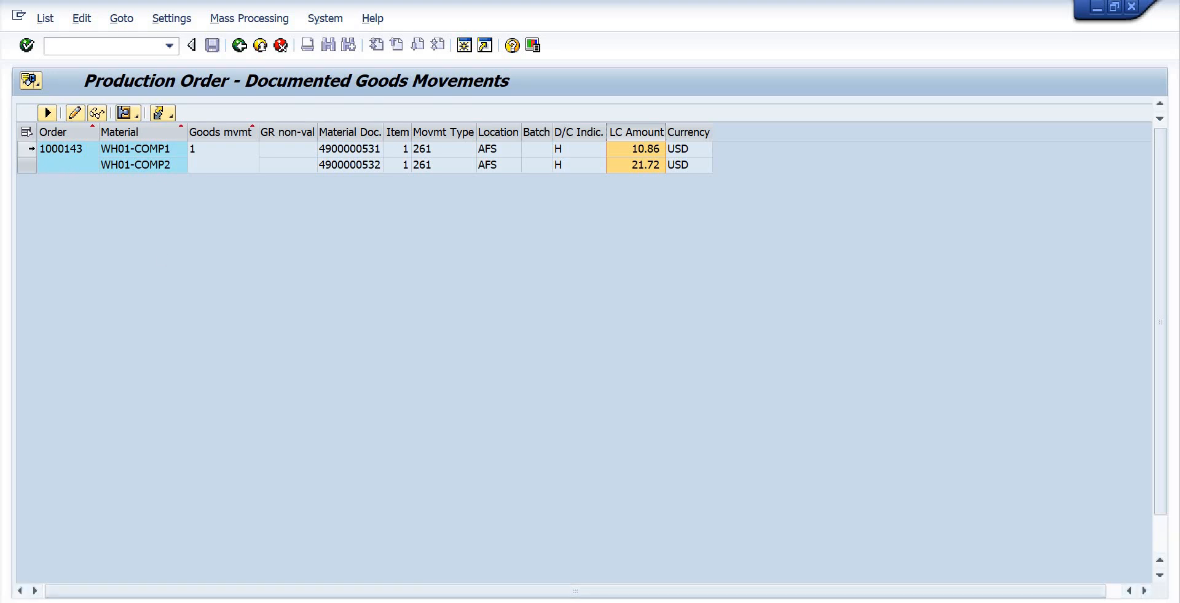
Add the Unit of Entry, Quantity in unit of entry and Qty in UoE + sign columns to the goods movements layout
left_click_drag(26, 149, 27, 165)
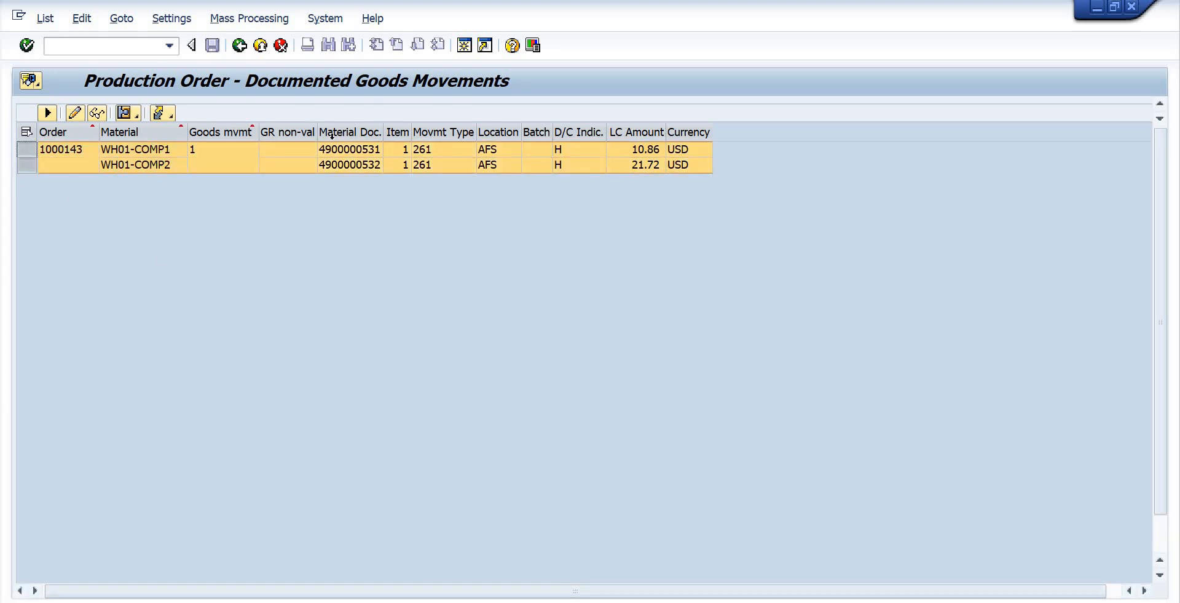
left_click(48, 113)
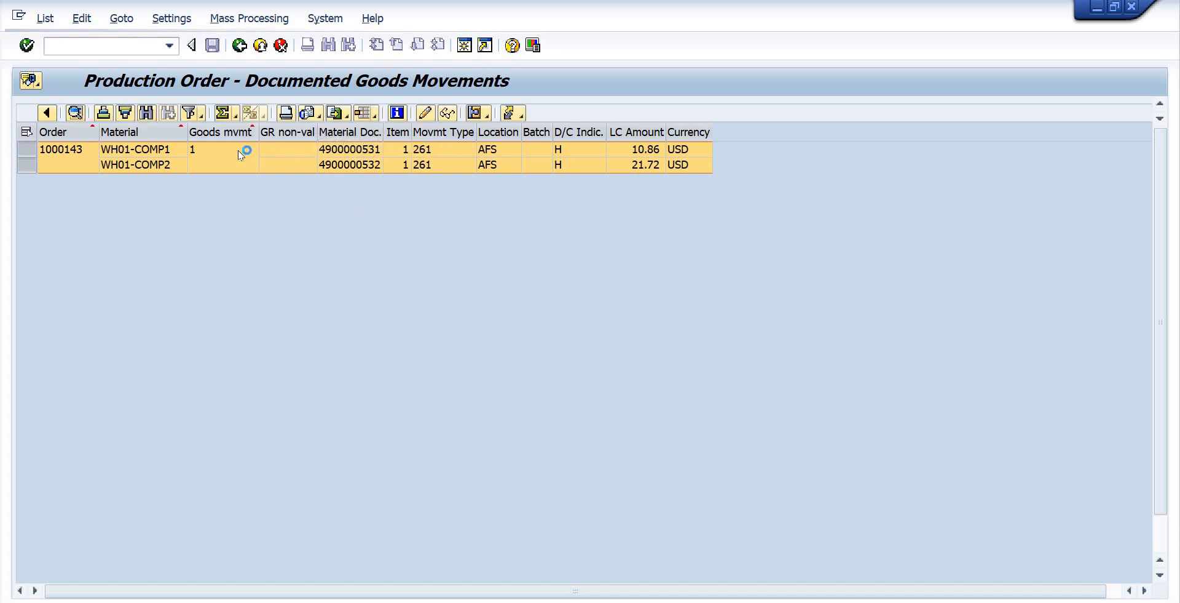
left_click(373, 115)
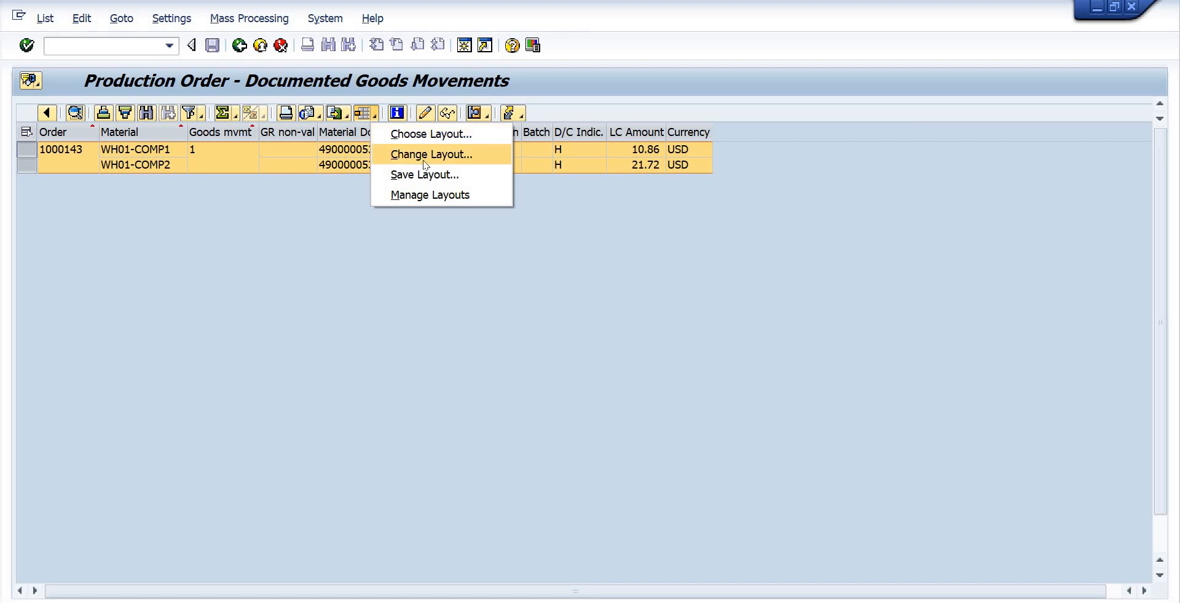
left_click(424, 161)
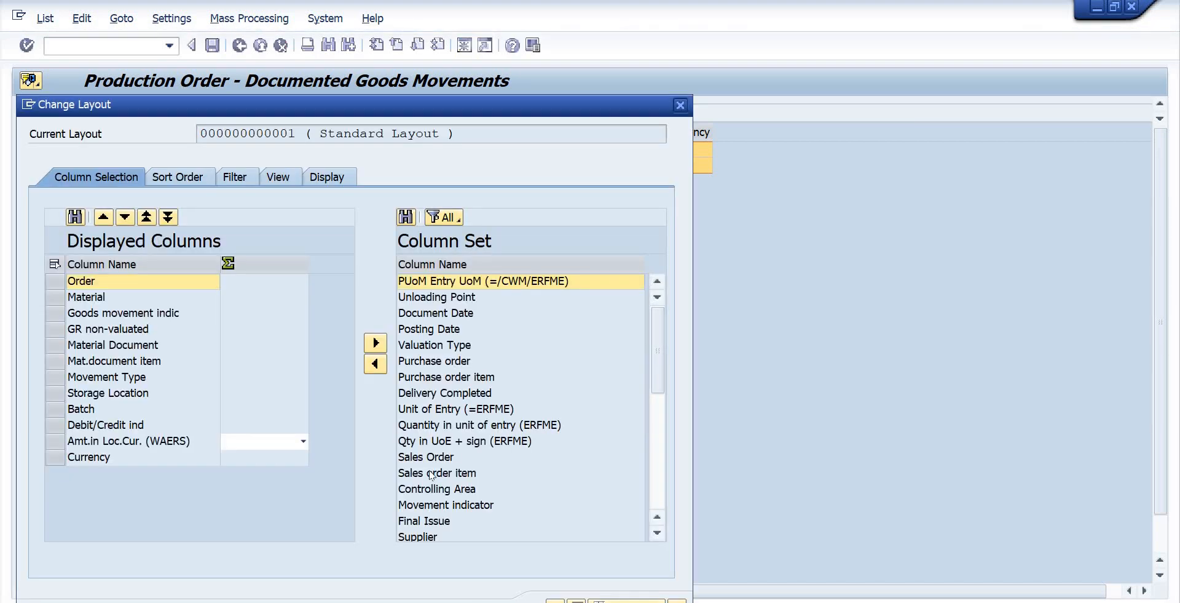
left_click(556, 442)
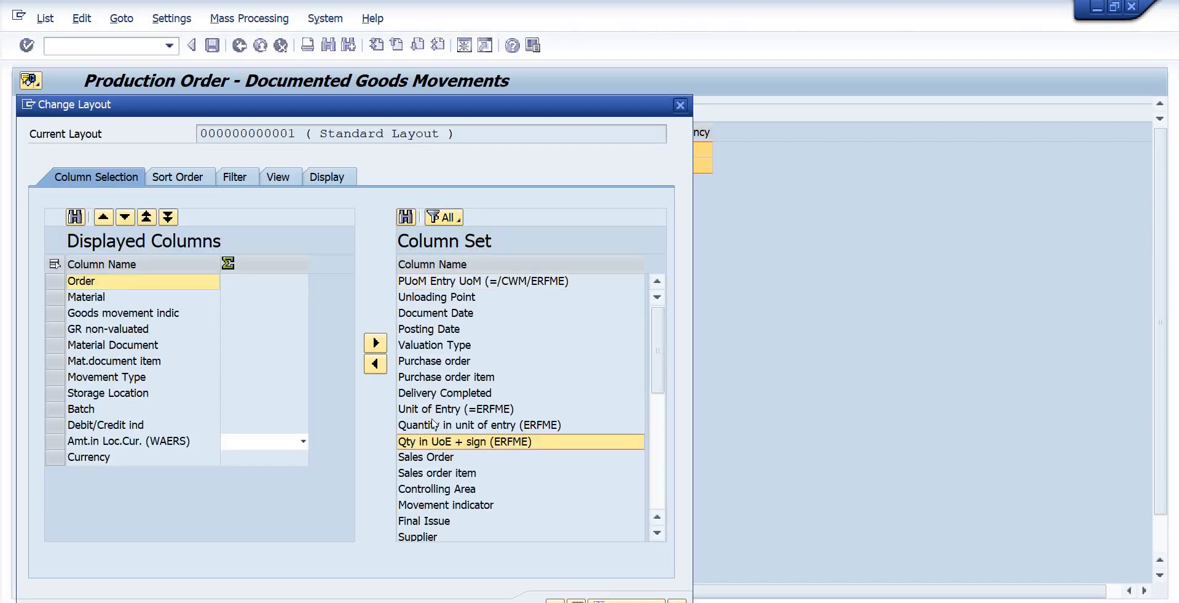
left_click(435, 409)
left_click(437, 424, "ctrl")
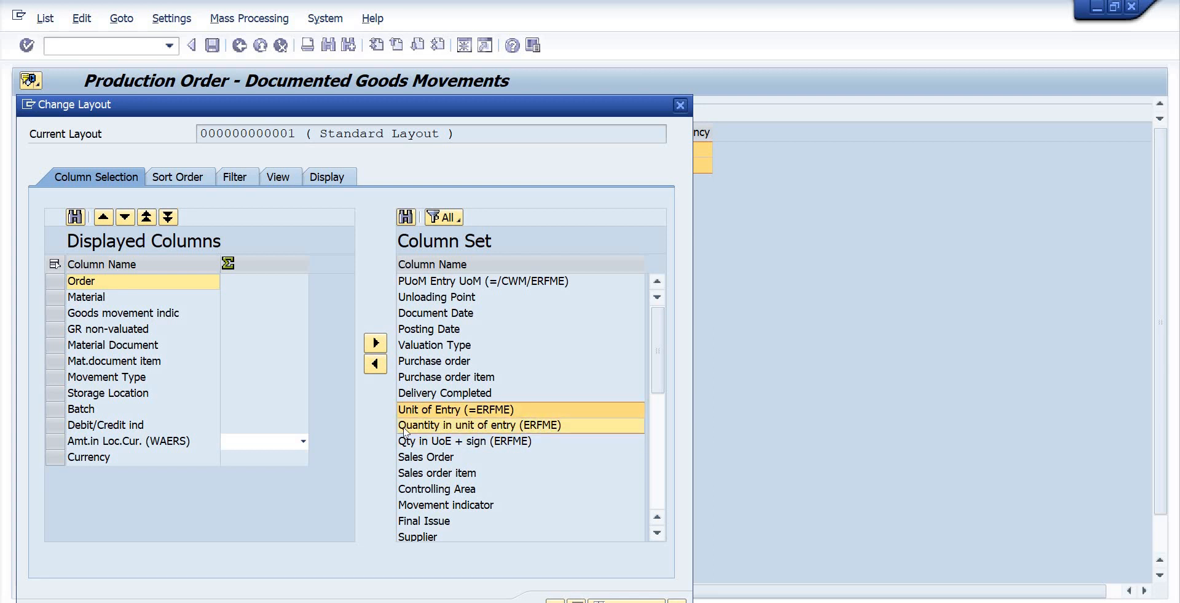
left_click(375, 363)
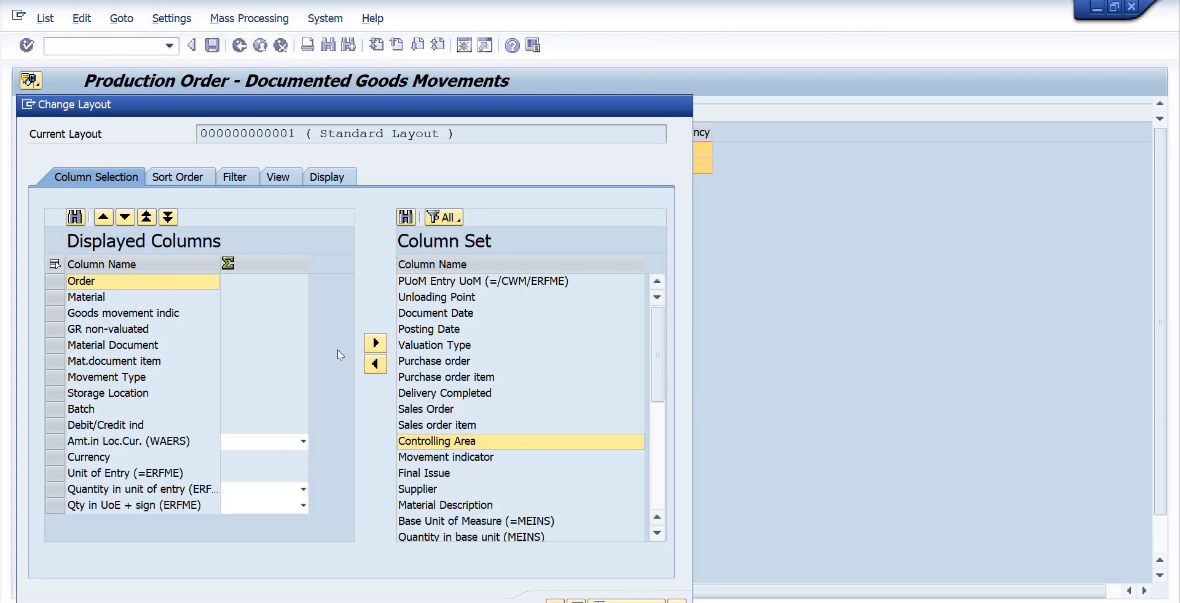
key("Return")
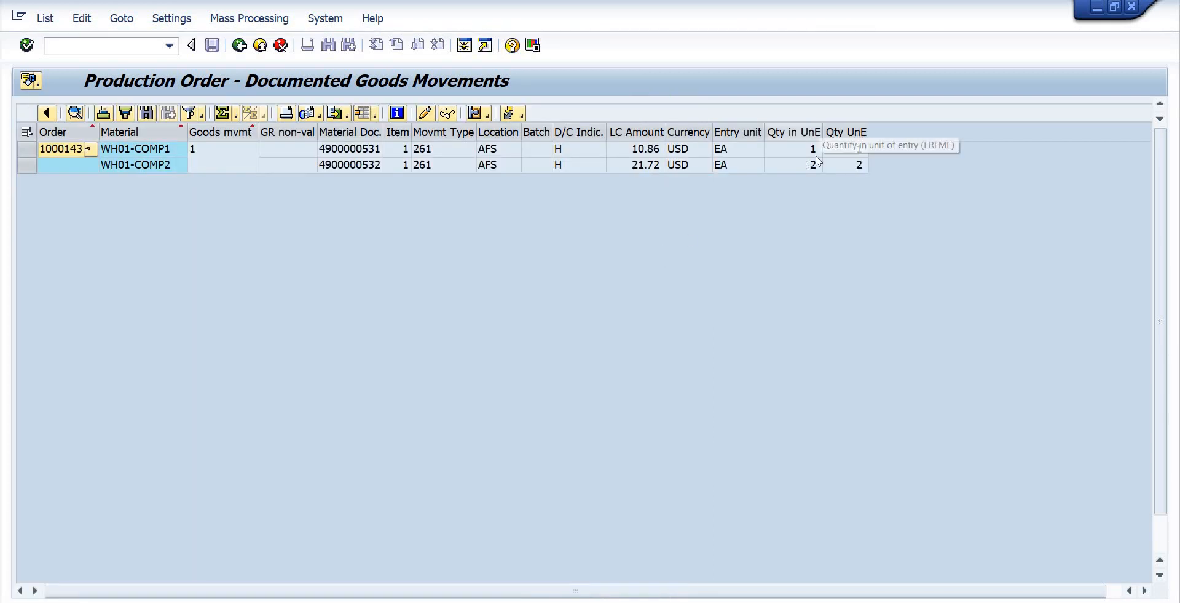
Check the entry quantities posted for WH01-COMP1 and WH01-COMP2 and switch to the warehouse management monitor session
left_click(798, 132)
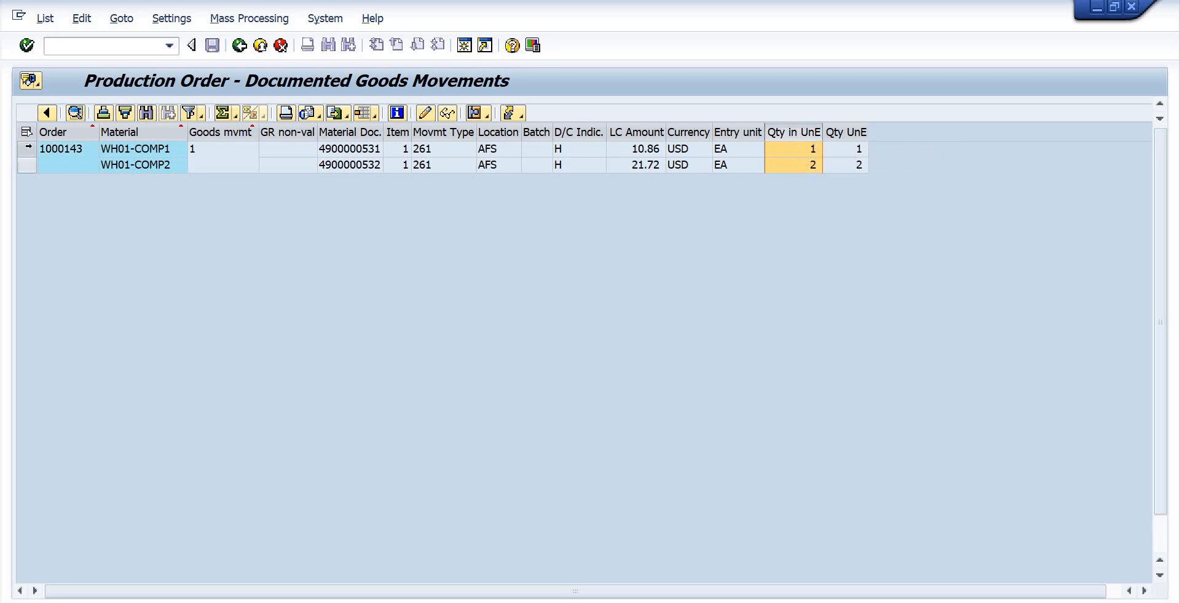
left_click(165, 151)
left_click(798, 152)
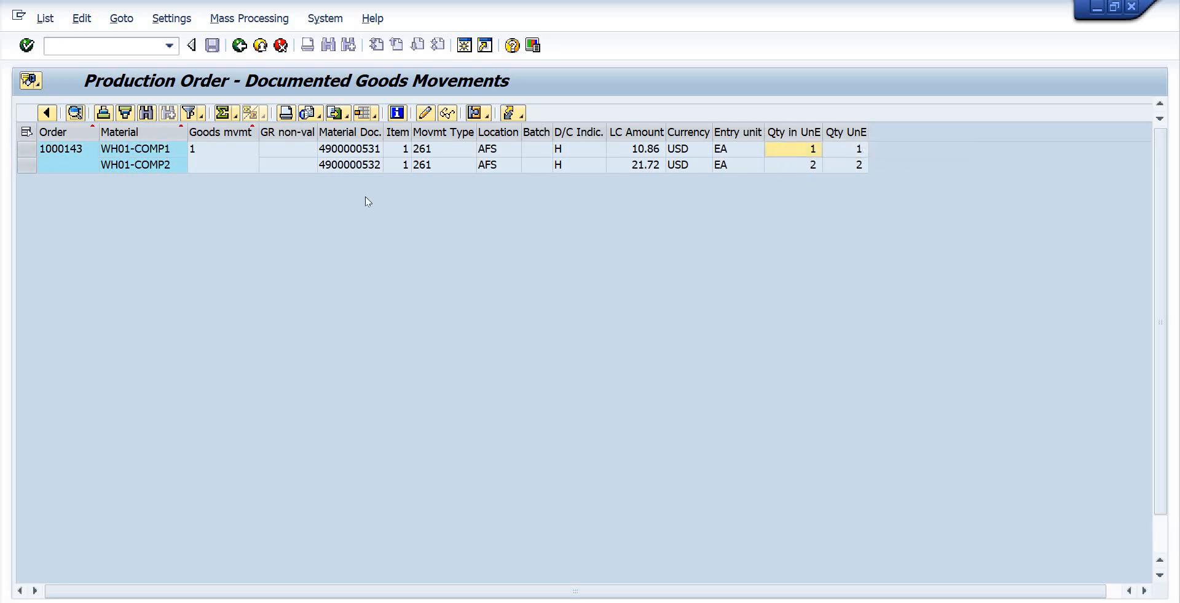
left_click(159, 165)
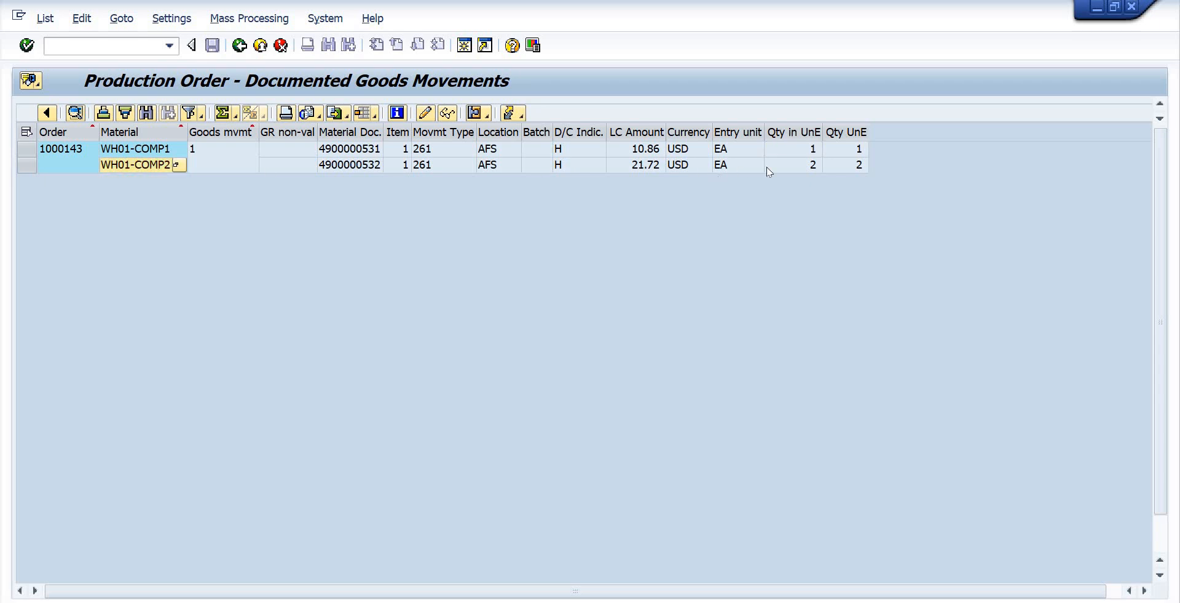
left_click(798, 165)
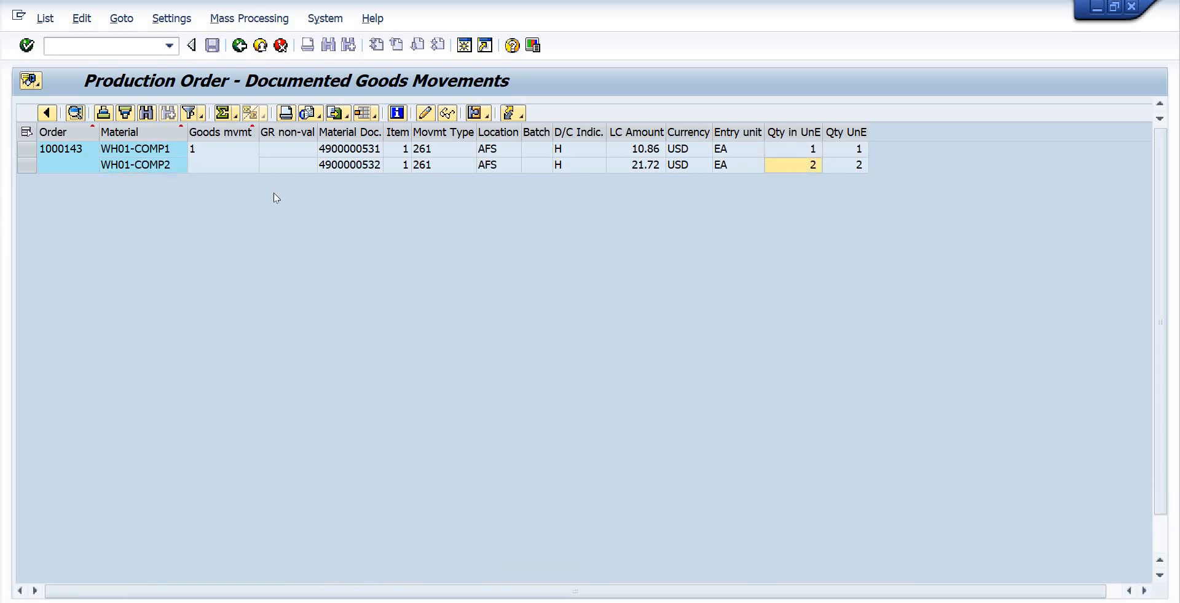
mouse_move(627, 602)
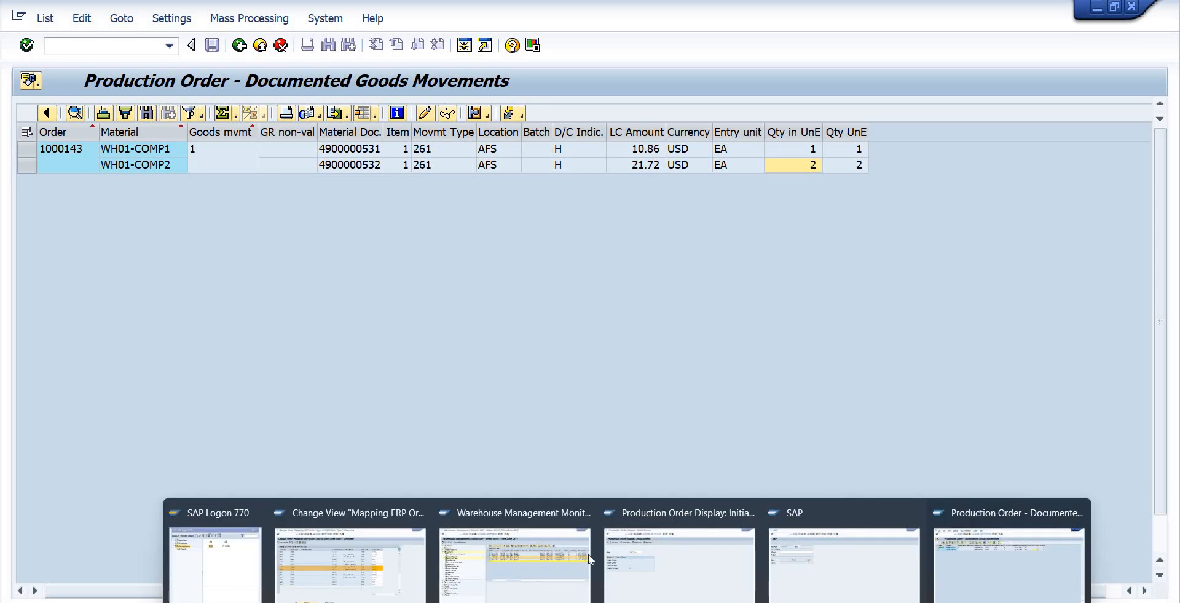
left_click(515, 559)
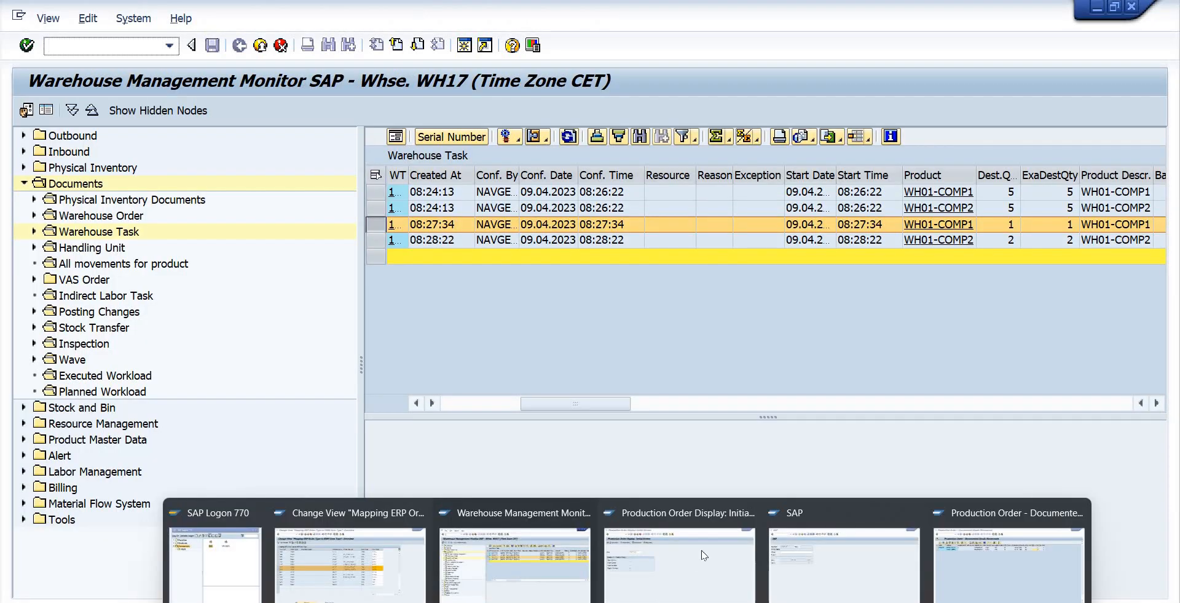